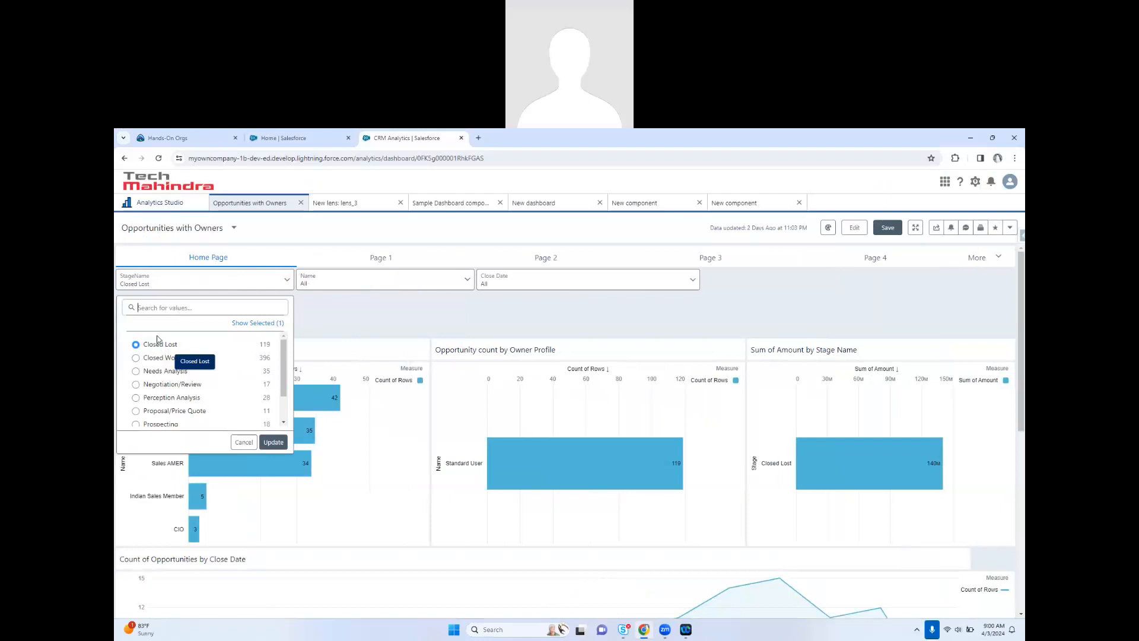
- Filter the dashboard's Name field with the Contains operator and the value Sales
{"action": "left_click", "coordinate": [351, 288]}
{"action": "left_click", "coordinate": [351, 287]}
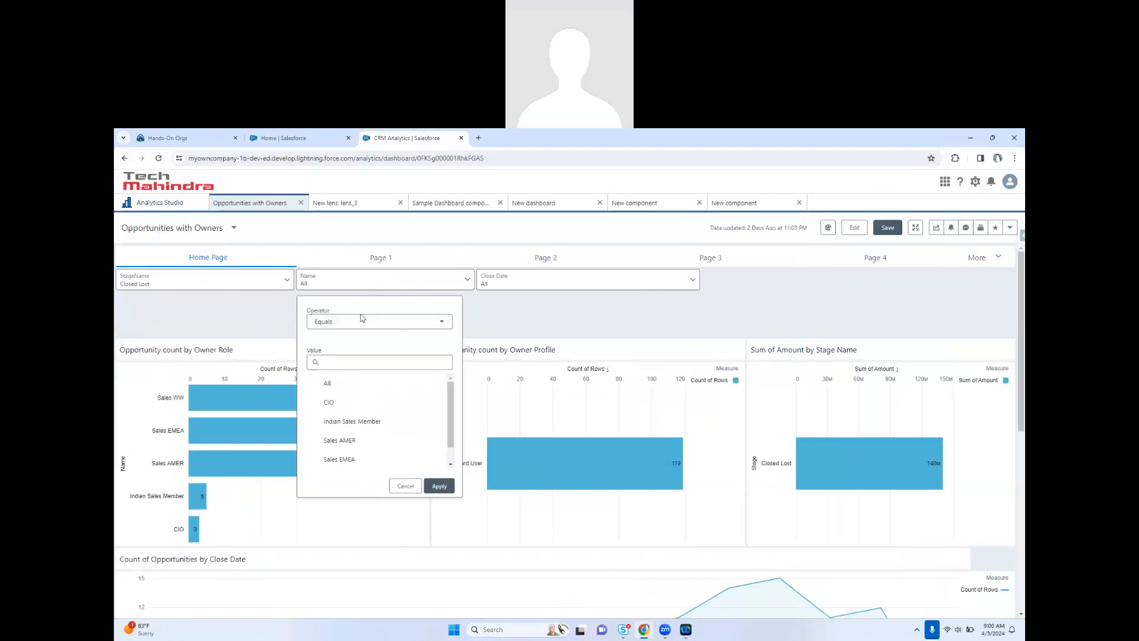
{"action": "left_click", "coordinate": [308, 325]}
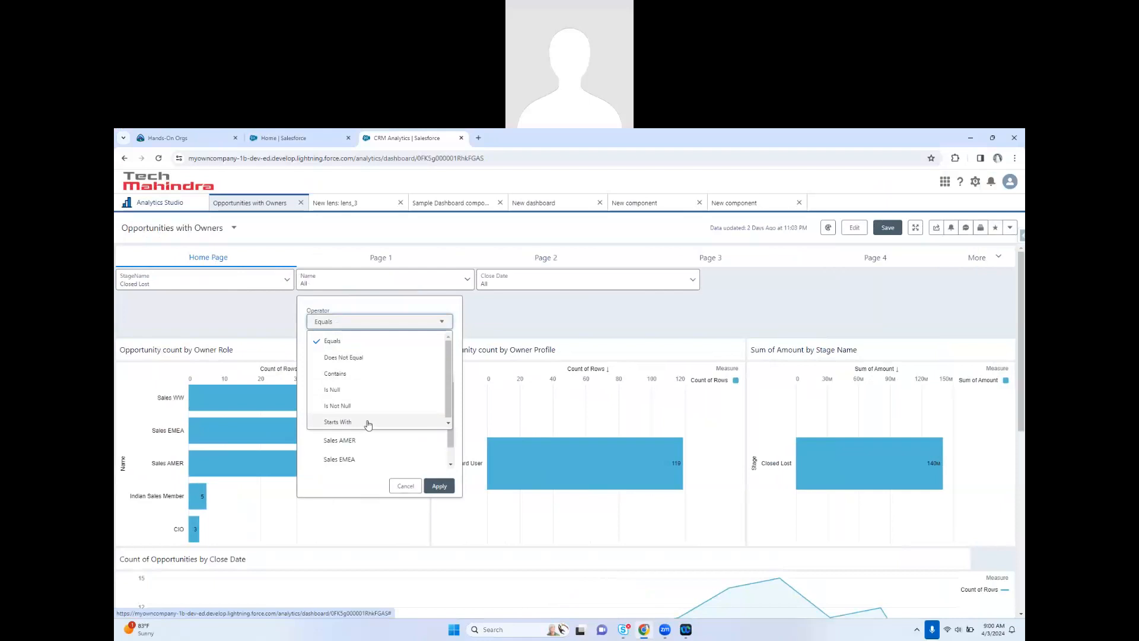
{"action": "left_click", "coordinate": [353, 374]}
{"action": "left_click", "coordinate": [359, 347]}
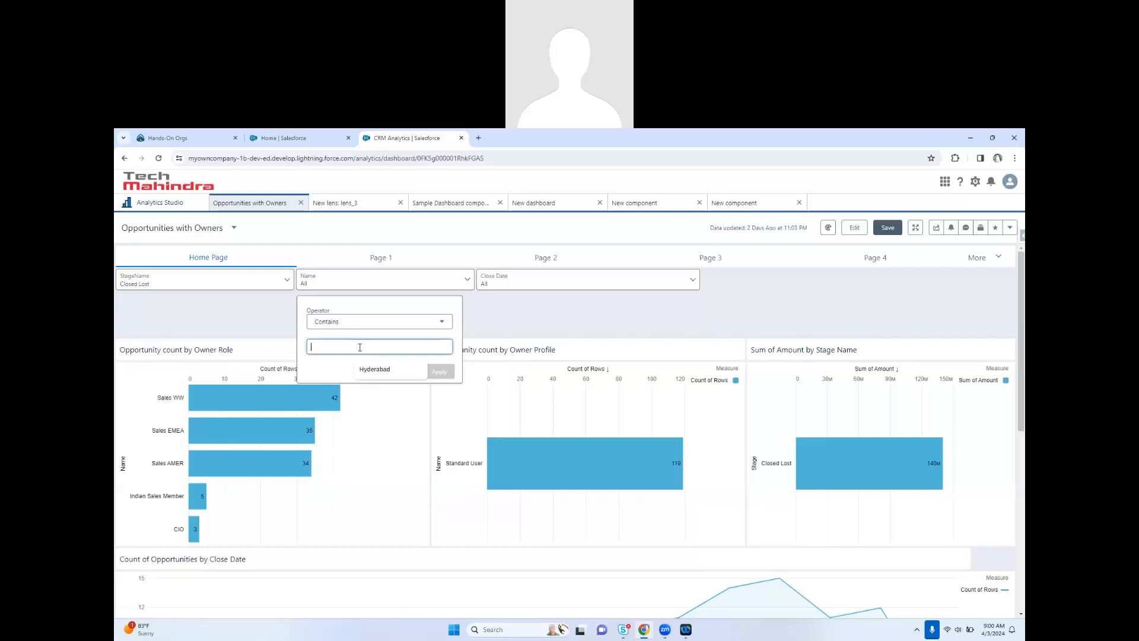
{"action": "type", "text": "Sales"}
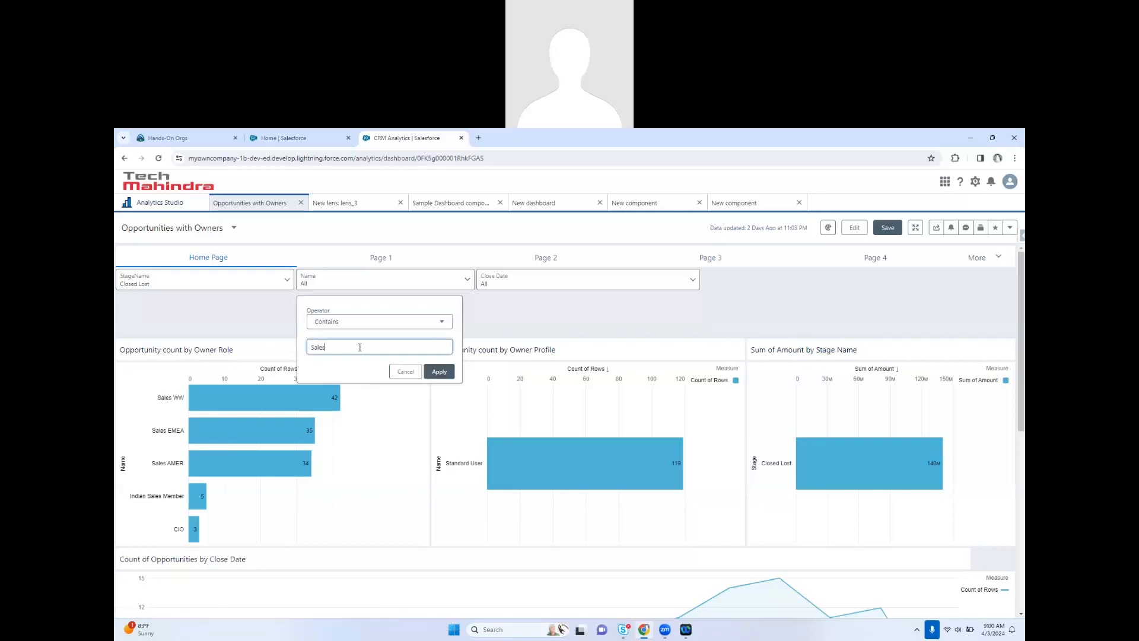
{"action": "left_click", "coordinate": [439, 371]}
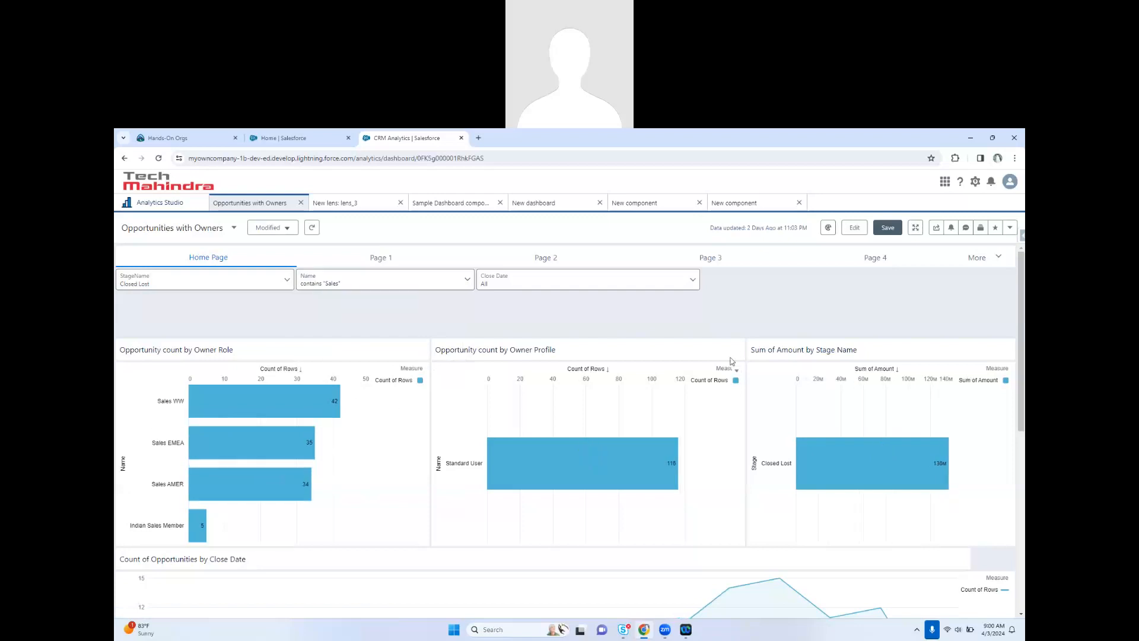
- Show the details of the Opportunity count by Owner Role chart and examine the UserRole.Name filter in its final query
{"action": "left_click", "coordinate": [420, 370]}
{"action": "left_click", "coordinate": [396, 452]}
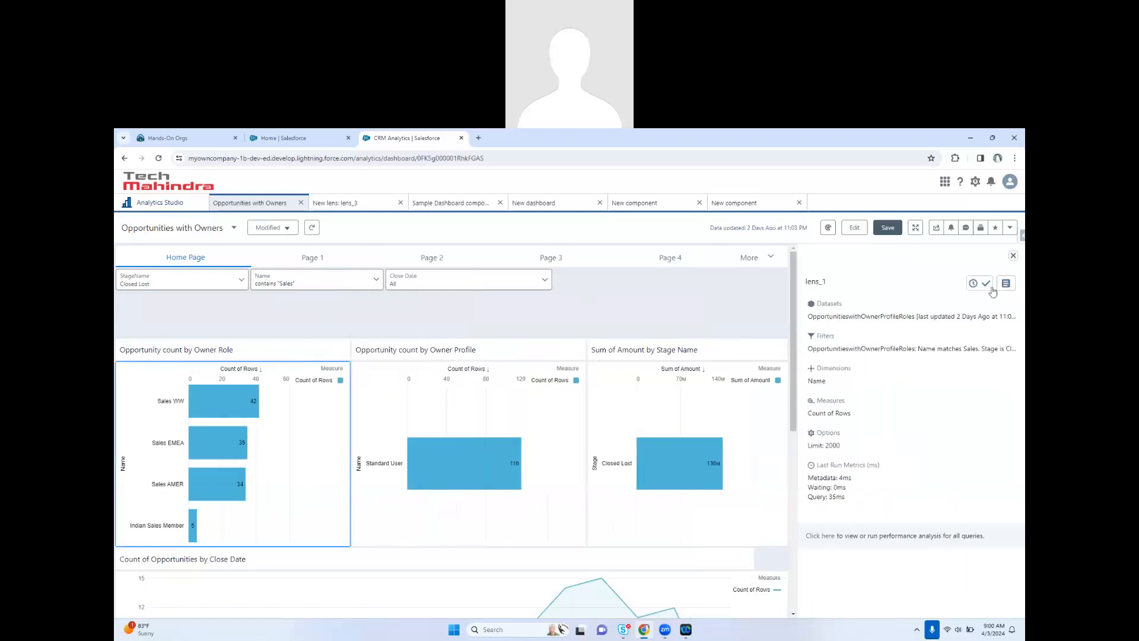
{"action": "left_click", "coordinate": [1014, 286]}
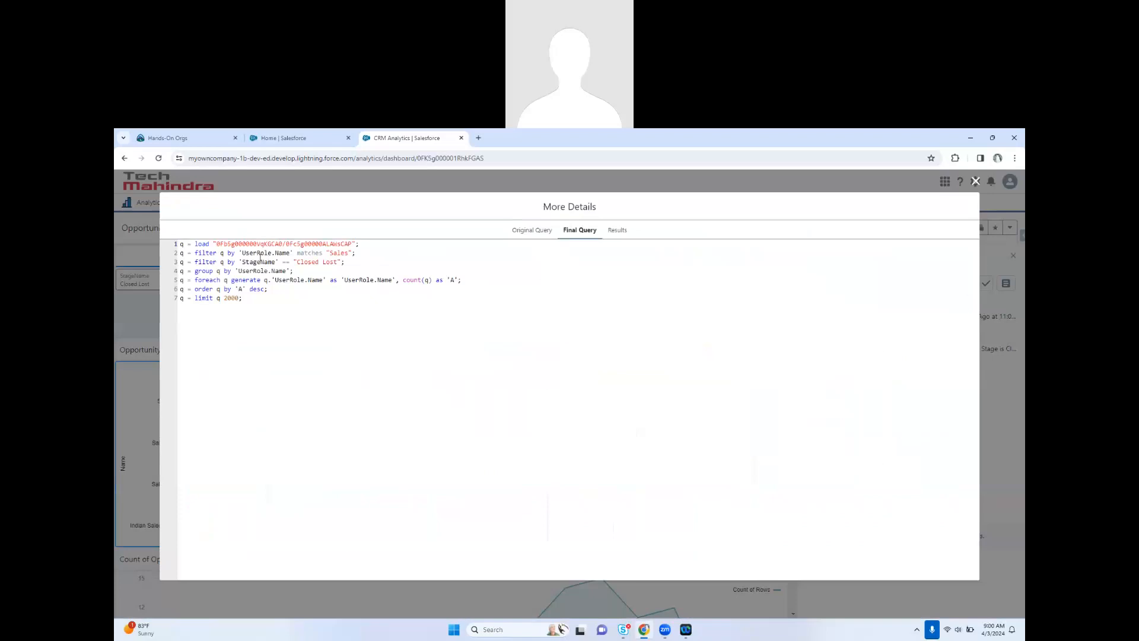
{"action": "mouse_move", "coordinate": [300, 253]}
{"action": "left_mouse_down"}
{"action": "mouse_move", "coordinate": [341, 253]}
{"action": "mouse_move", "coordinate": [319, 254]}
{"action": "left_mouse_up"}
{"action": "left_click", "coordinate": [355, 254]}
{"action": "left_click", "coordinate": [976, 182]}
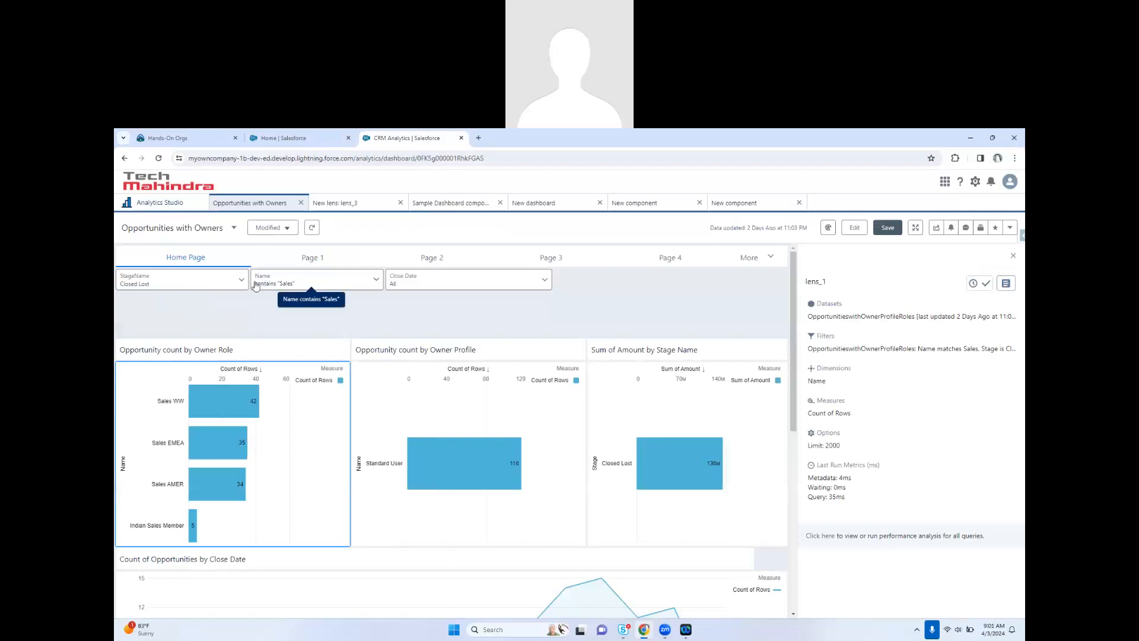
- Set the StageName filter to Closed Won
{"action": "left_click", "coordinate": [150, 287]}
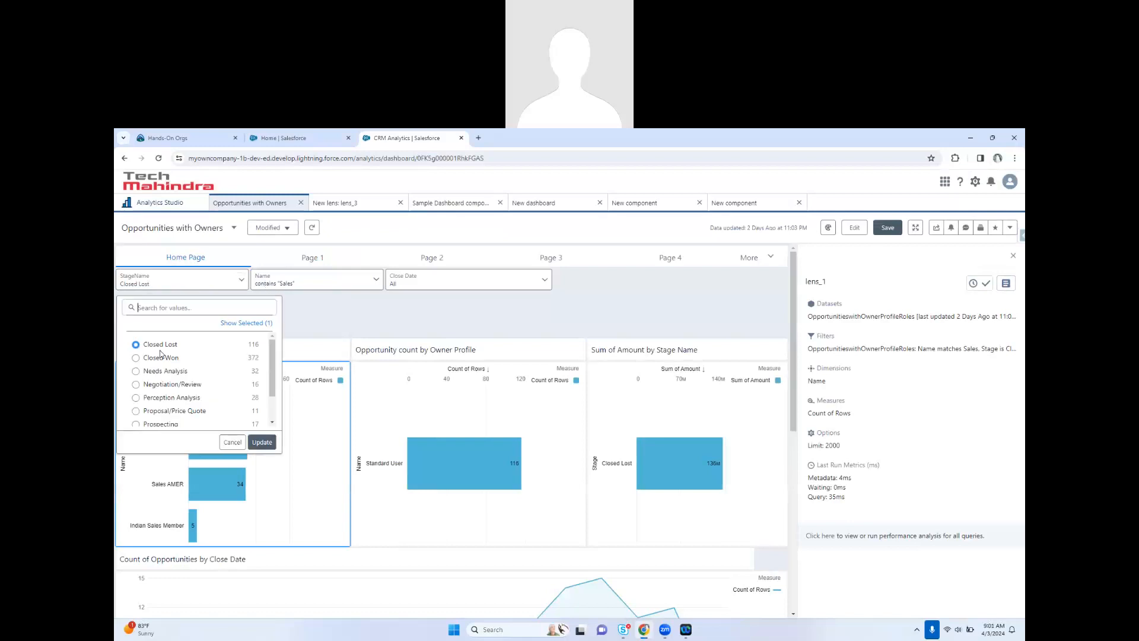
{"action": "left_click", "coordinate": [185, 359]}
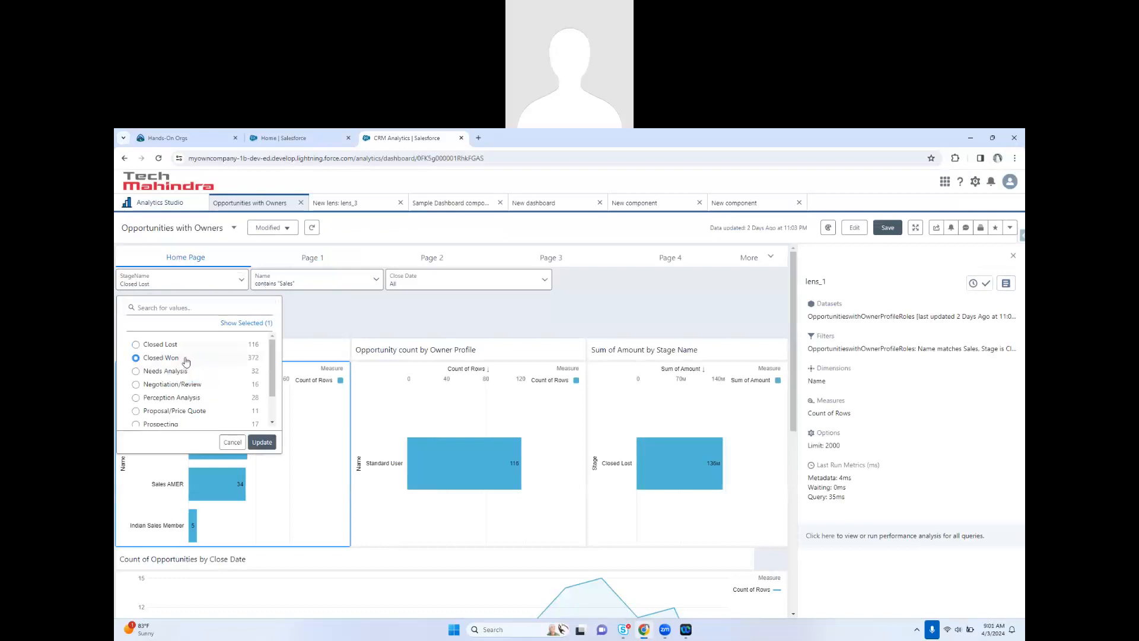
{"action": "left_click", "coordinate": [262, 442]}
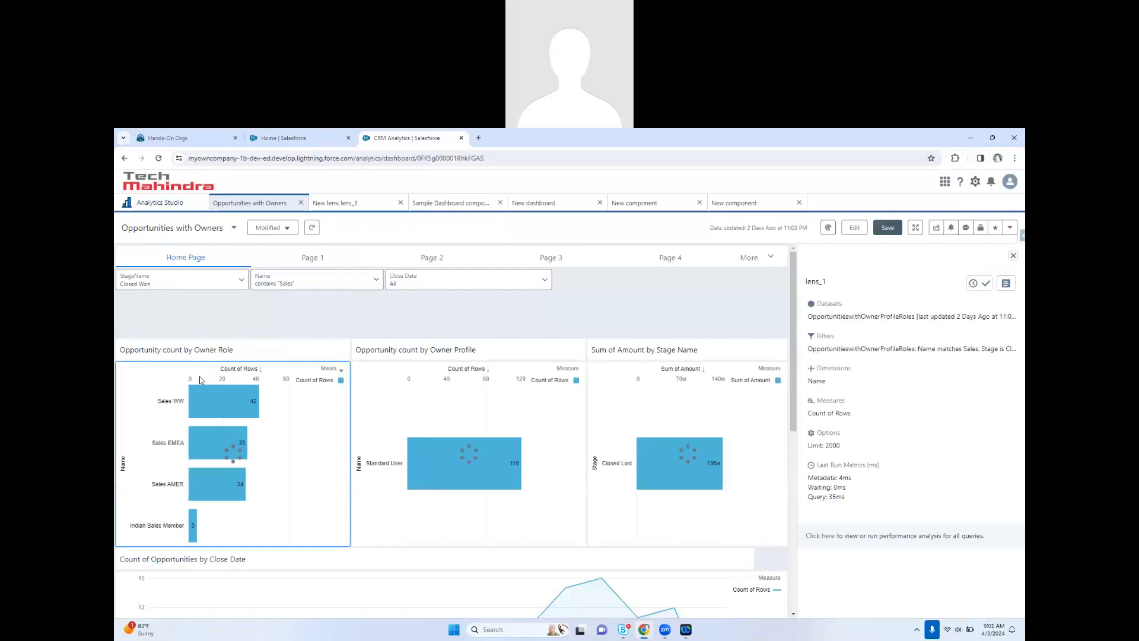
- Examine the StageName filter line in the final query of the Opportunity count by Owner Role chart
{"action": "left_click", "coordinate": [341, 370]}
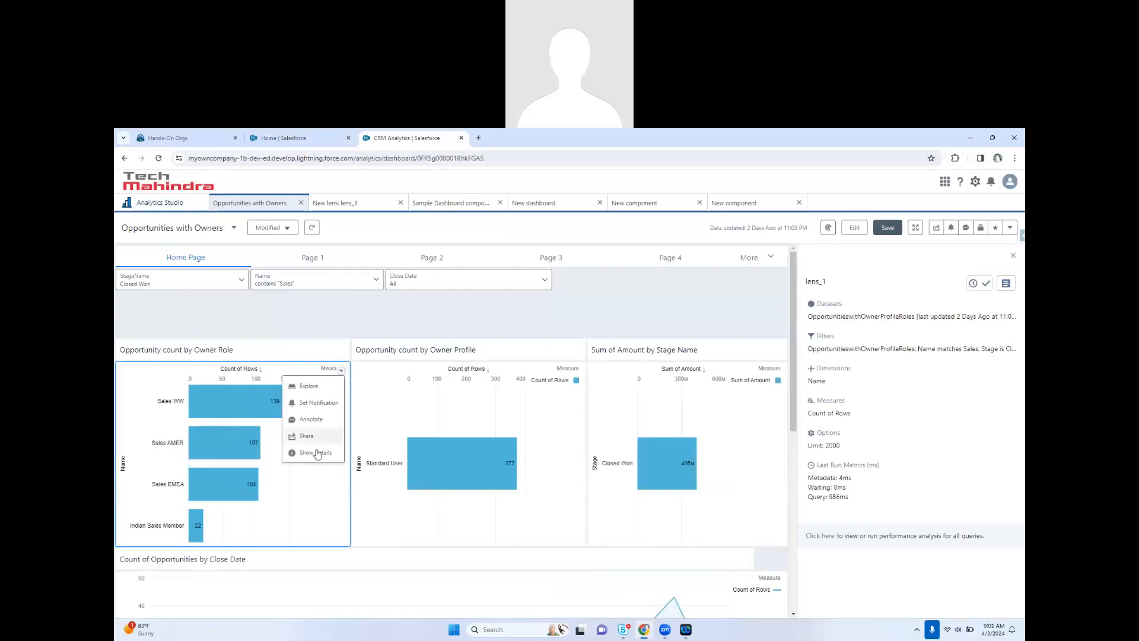
{"action": "left_click", "coordinate": [1006, 284]}
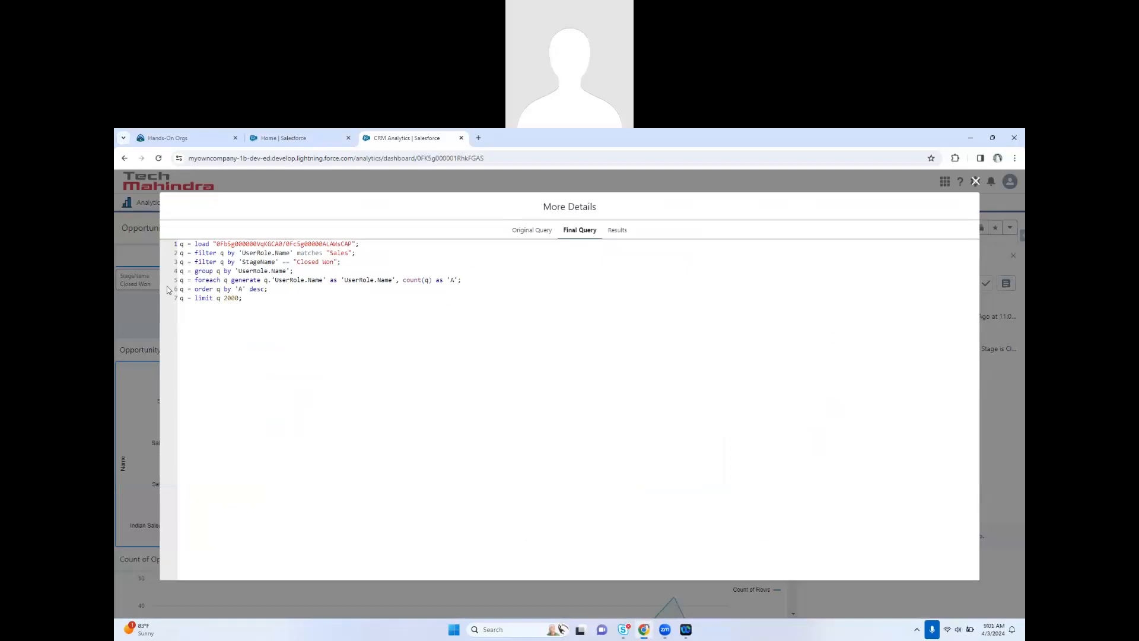
{"action": "left_click_drag", "start_coordinate": [328, 265], "coordinate": [304, 266]}
{"action": "left_click", "coordinate": [433, 264]}
{"action": "left_click", "coordinate": [976, 181]}
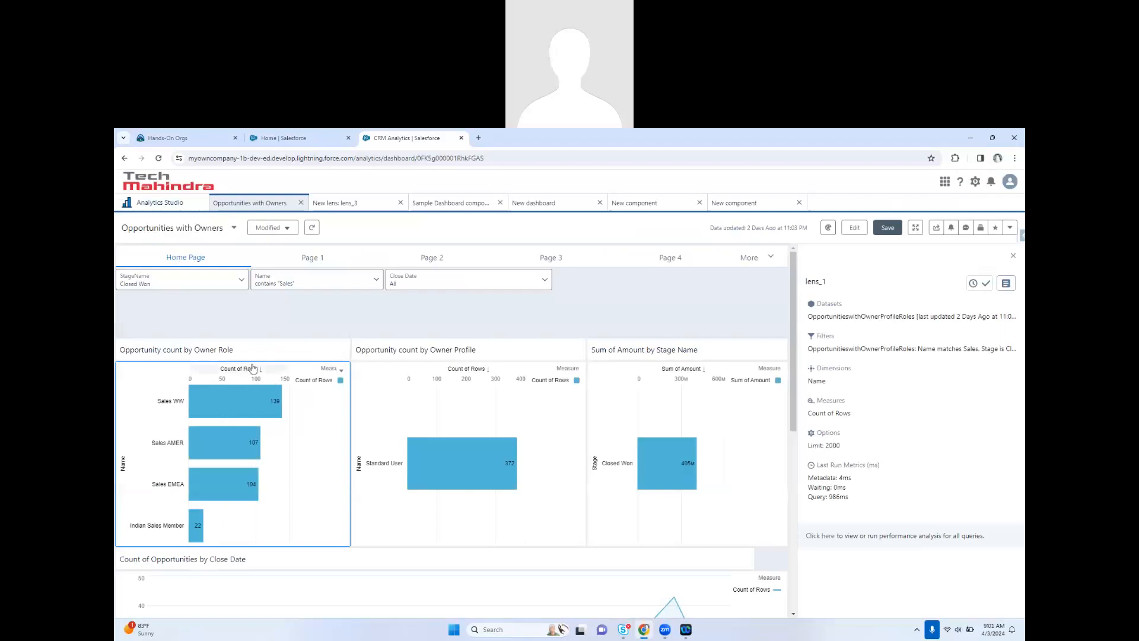
- Go through the Name filter's Equals, Does Not Equal, Contains, Is Null and Is Not Null operators to compare their value inputs
{"action": "left_click", "coordinate": [167, 291]}
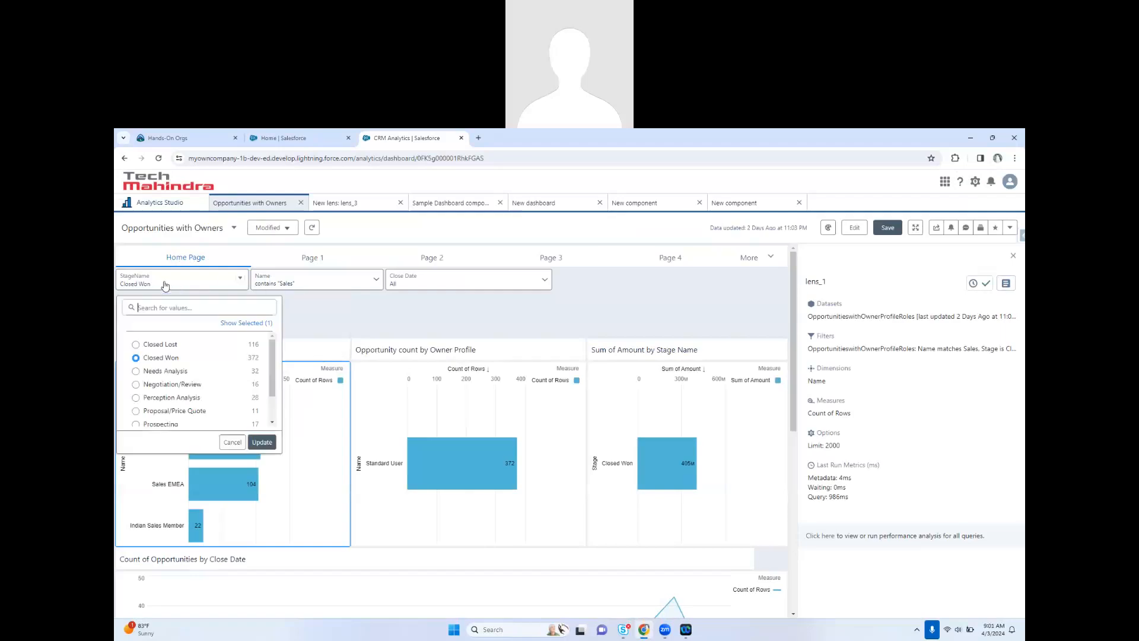
{"action": "left_click", "coordinate": [319, 283]}
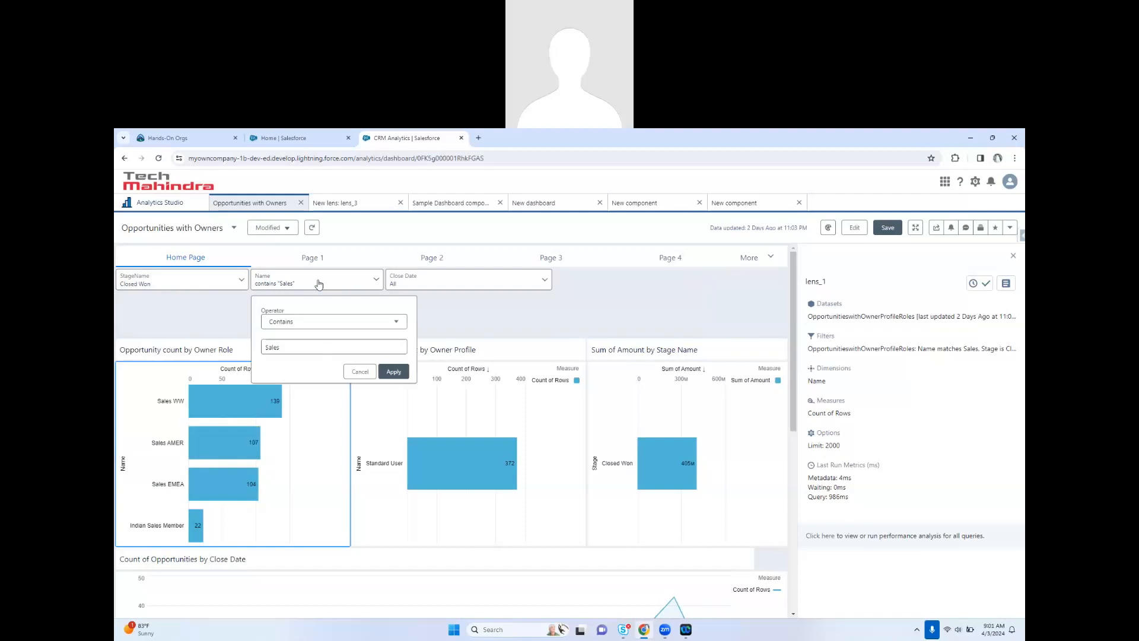
{"action": "left_click", "coordinate": [313, 322]}
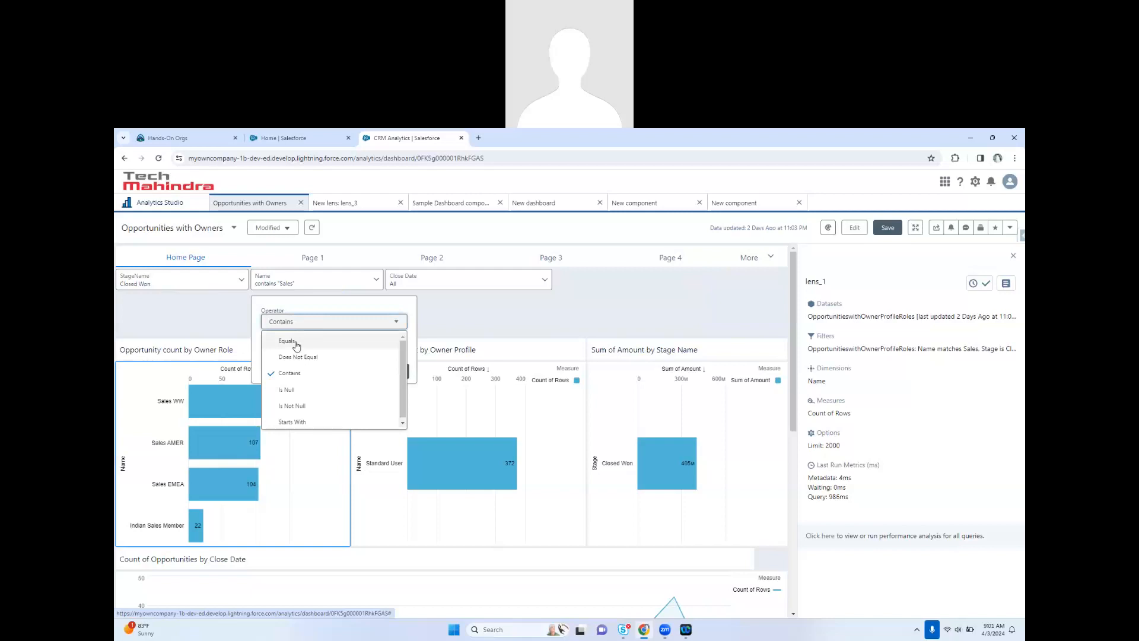
{"action": "left_click", "coordinate": [296, 342]}
{"action": "left_click", "coordinate": [324, 323]}
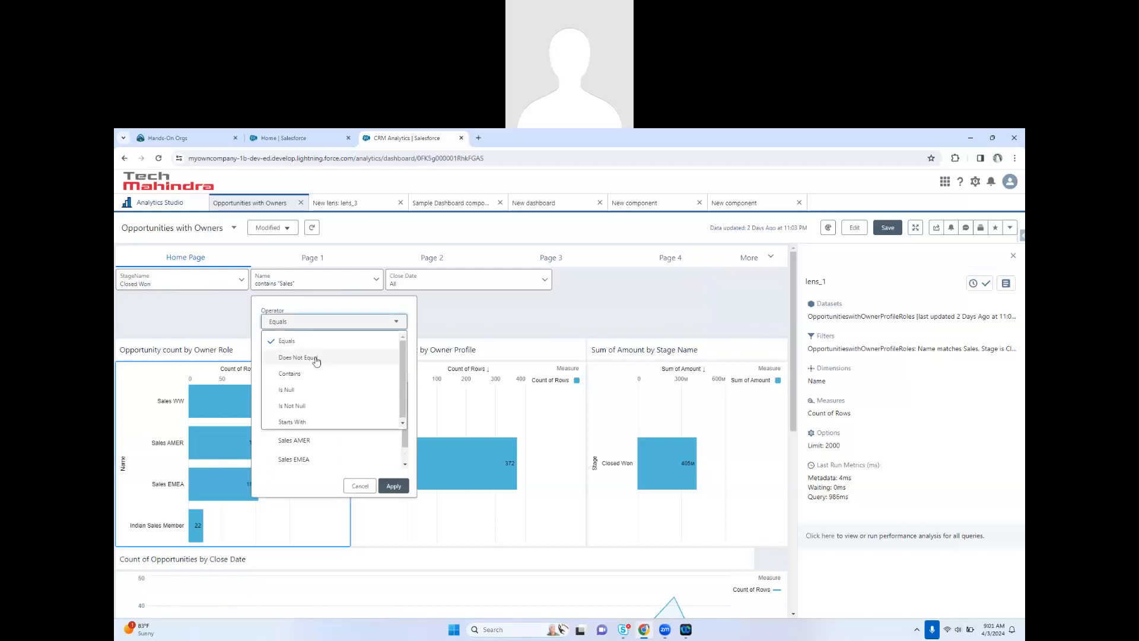
{"action": "left_click", "coordinate": [312, 356]}
{"action": "left_click", "coordinate": [305, 323]}
{"action": "left_click", "coordinate": [303, 374]}
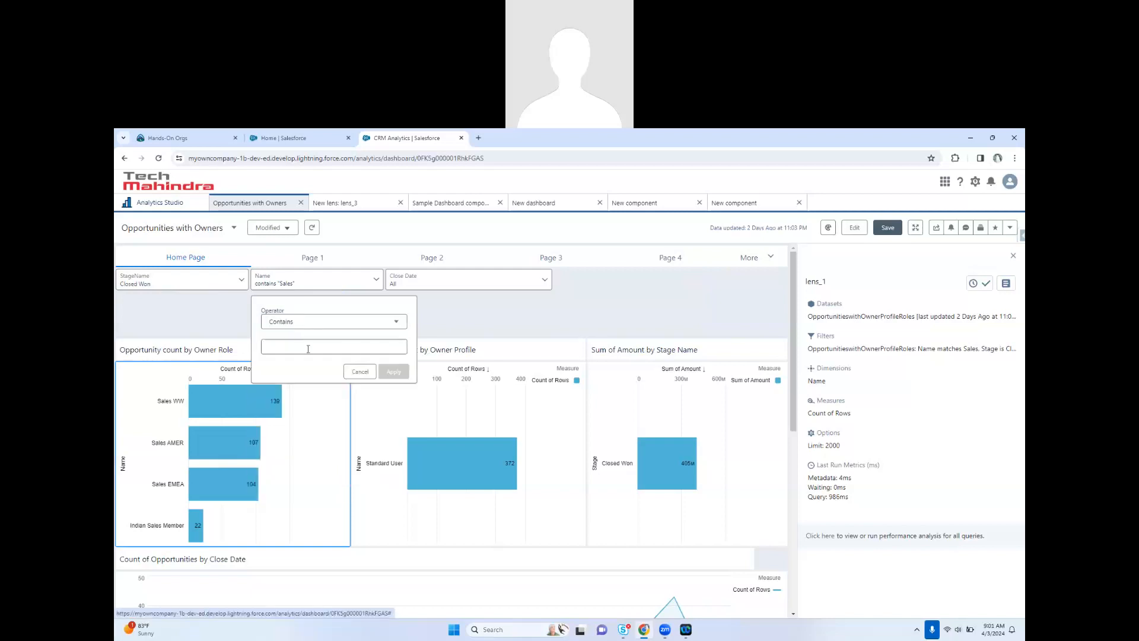
{"action": "left_click", "coordinate": [306, 326]}
{"action": "left_click", "coordinate": [308, 389]}
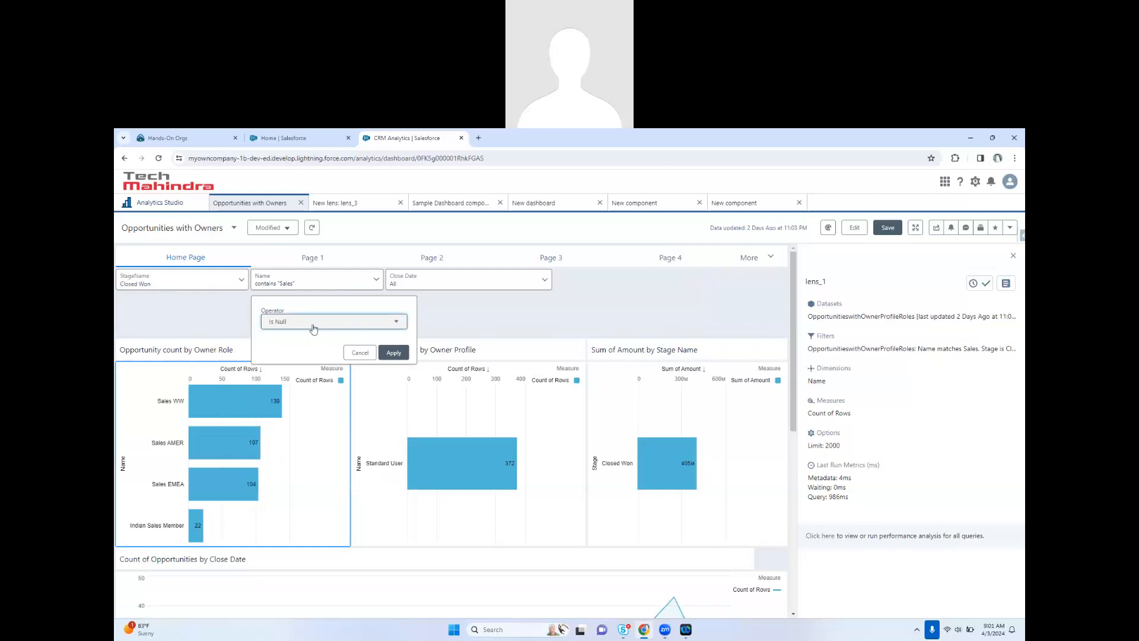
{"action": "left_click", "coordinate": [313, 325]}
{"action": "left_click", "coordinate": [327, 406]}
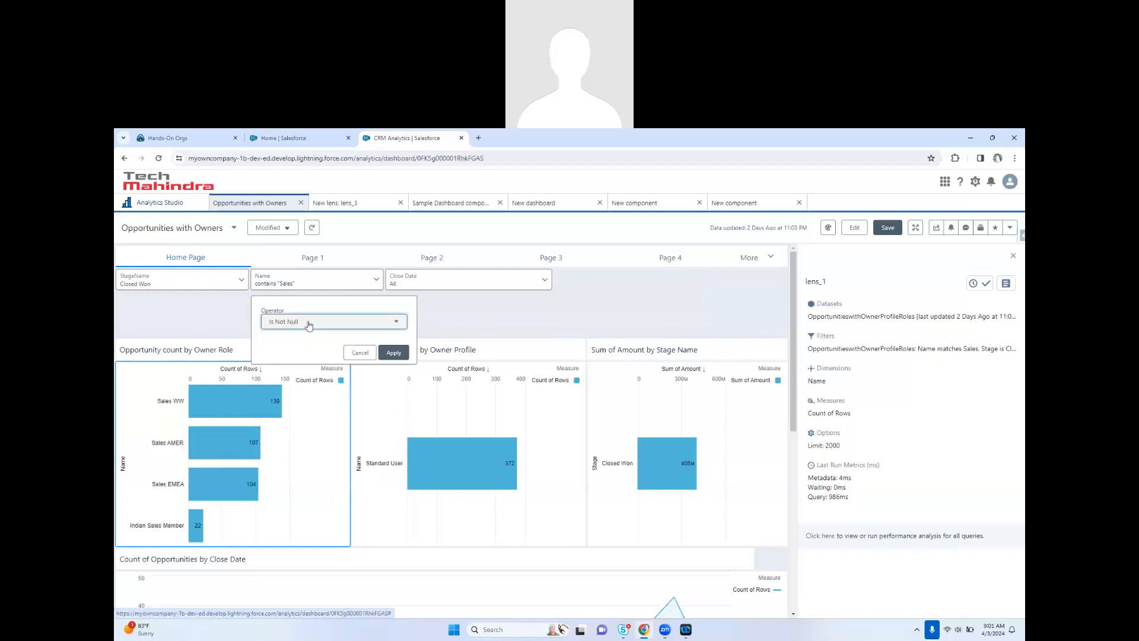
- Apply the Is Null operator to the Name filter and check the owner role chart's final query
{"action": "left_click", "coordinate": [308, 324]}
{"action": "left_click", "coordinate": [307, 388]}
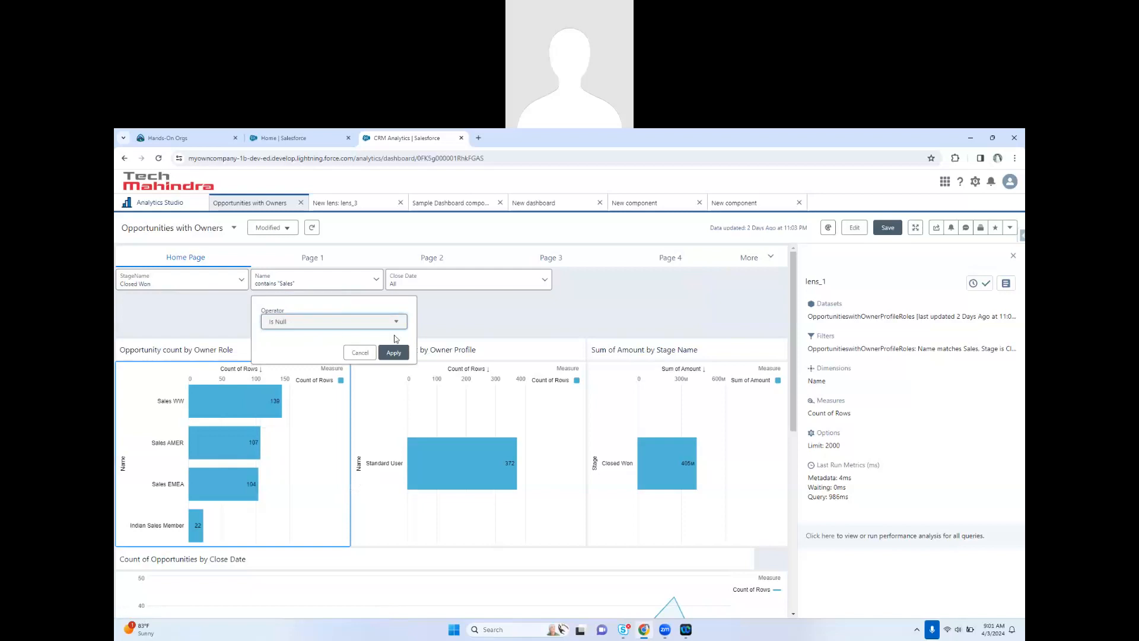
{"action": "left_click", "coordinate": [393, 353]}
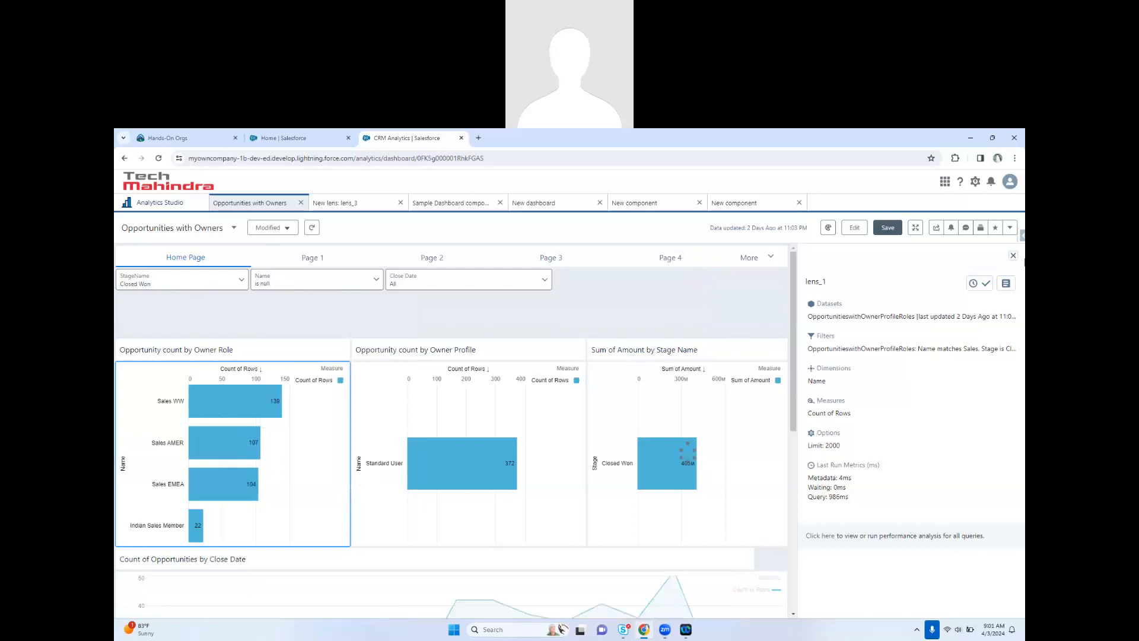
{"action": "left_click", "coordinate": [1005, 283]}
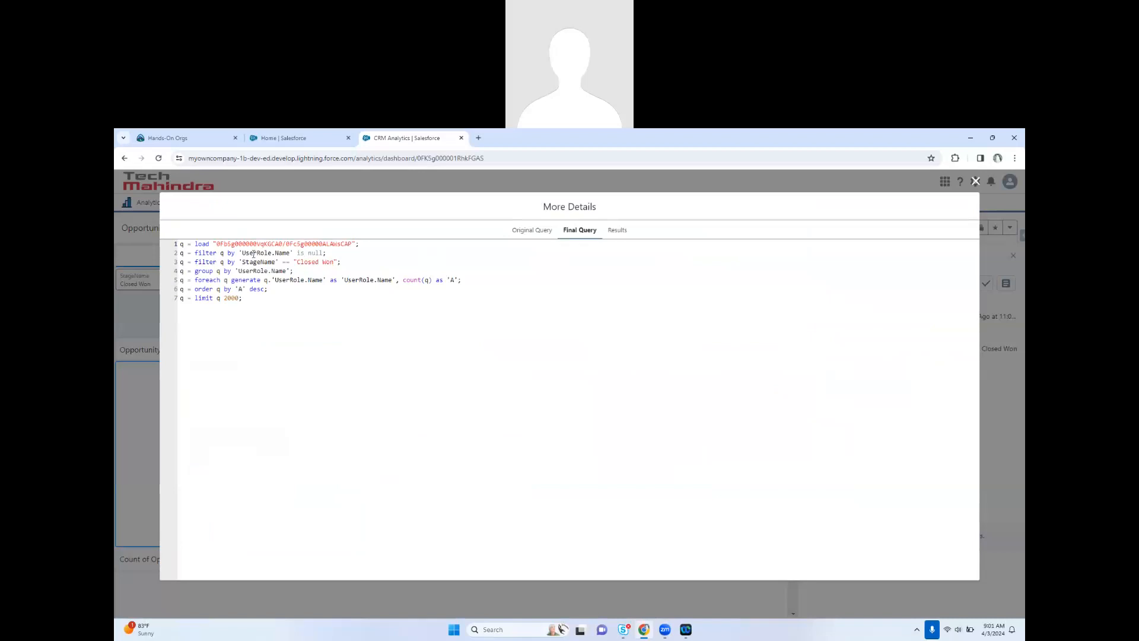
{"action": "left_click", "coordinate": [975, 181]}
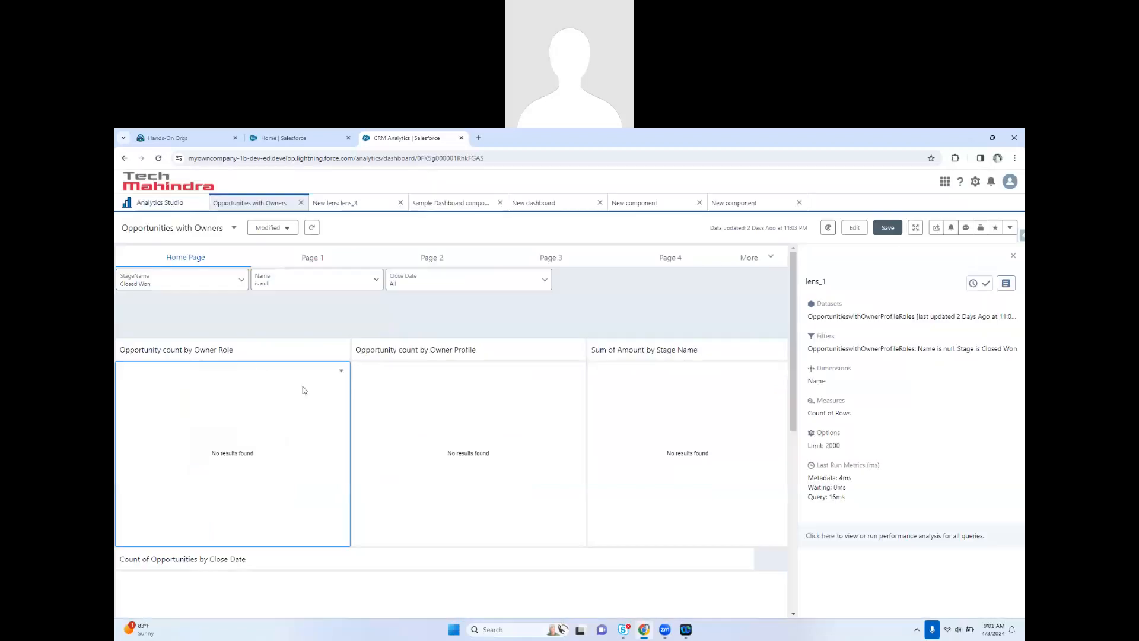
- Change the Name filter to Does Not Equal with the value CIO
{"action": "left_click", "coordinate": [306, 283]}
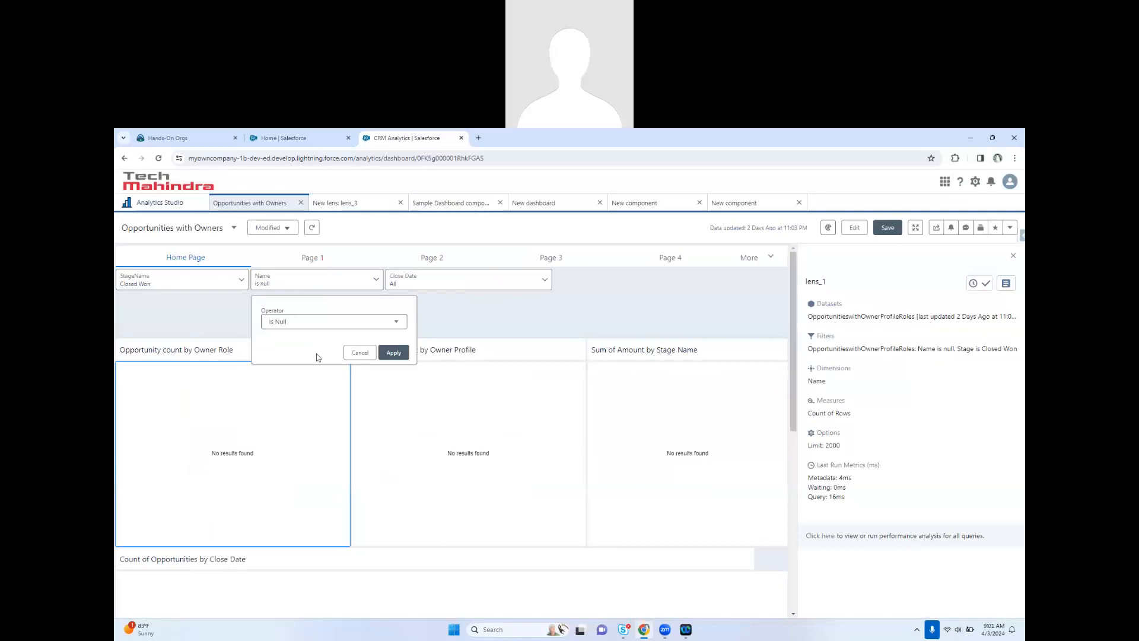
{"action": "left_click", "coordinate": [319, 326]}
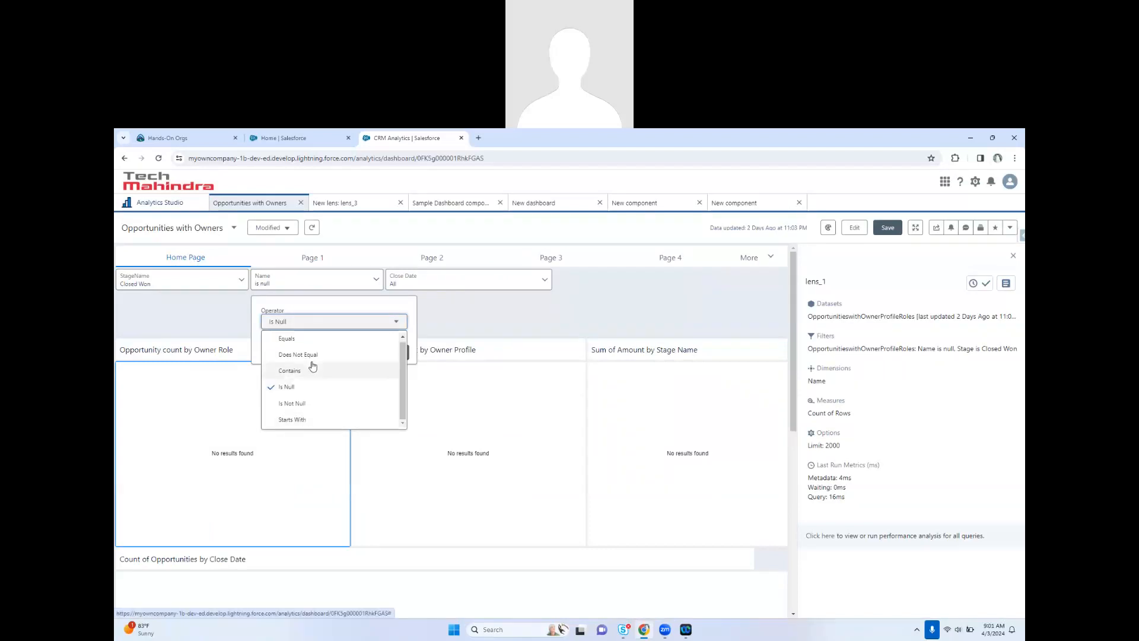
{"action": "left_click", "coordinate": [311, 354]}
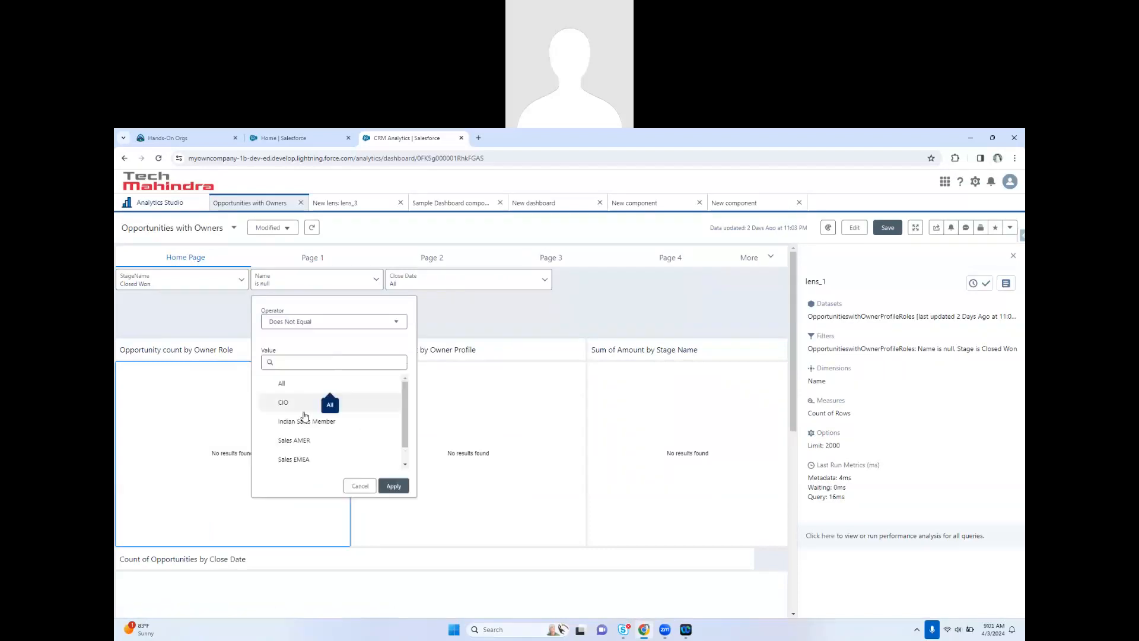
{"action": "left_click", "coordinate": [302, 405]}
{"action": "left_click", "coordinate": [393, 491]}
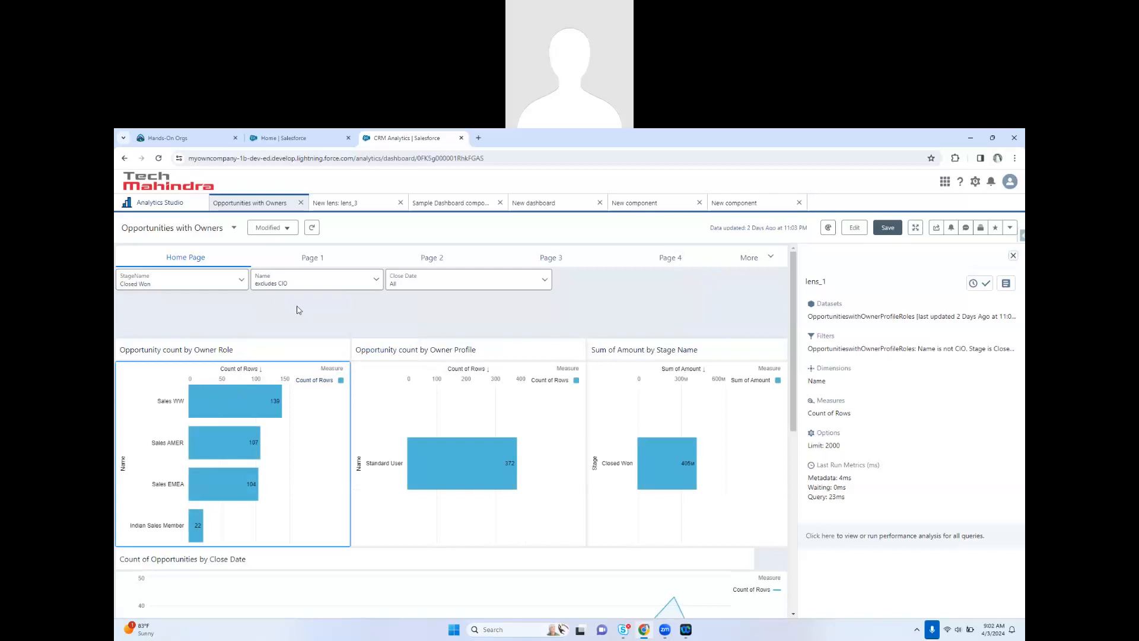
- Examine the owner role chart's final query with its UserRole.Name conditions, along with its results and original query
{"action": "left_click", "coordinate": [1005, 283]}
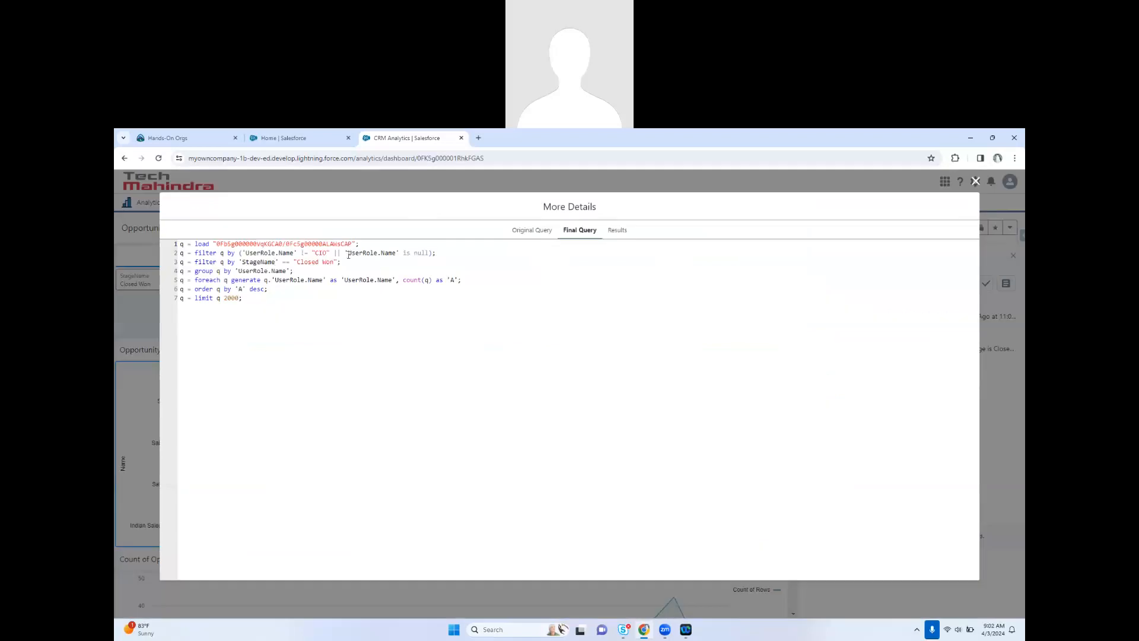
{"action": "left_click_drag", "start_coordinate": [350, 254], "coordinate": [411, 263]}
{"action": "left_click", "coordinate": [332, 271]}
{"action": "left_click_drag", "start_coordinate": [296, 254], "coordinate": [337, 253]}
{"action": "left_click", "coordinate": [617, 233]}
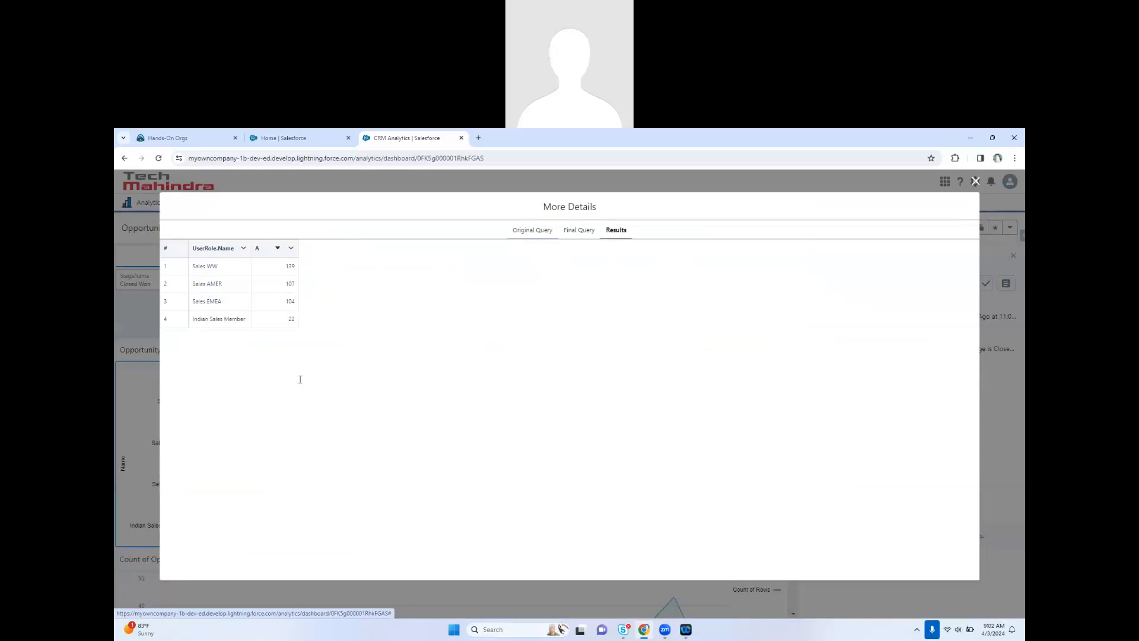
{"action": "left_click", "coordinate": [532, 231]}
{"action": "left_click", "coordinate": [581, 231]}
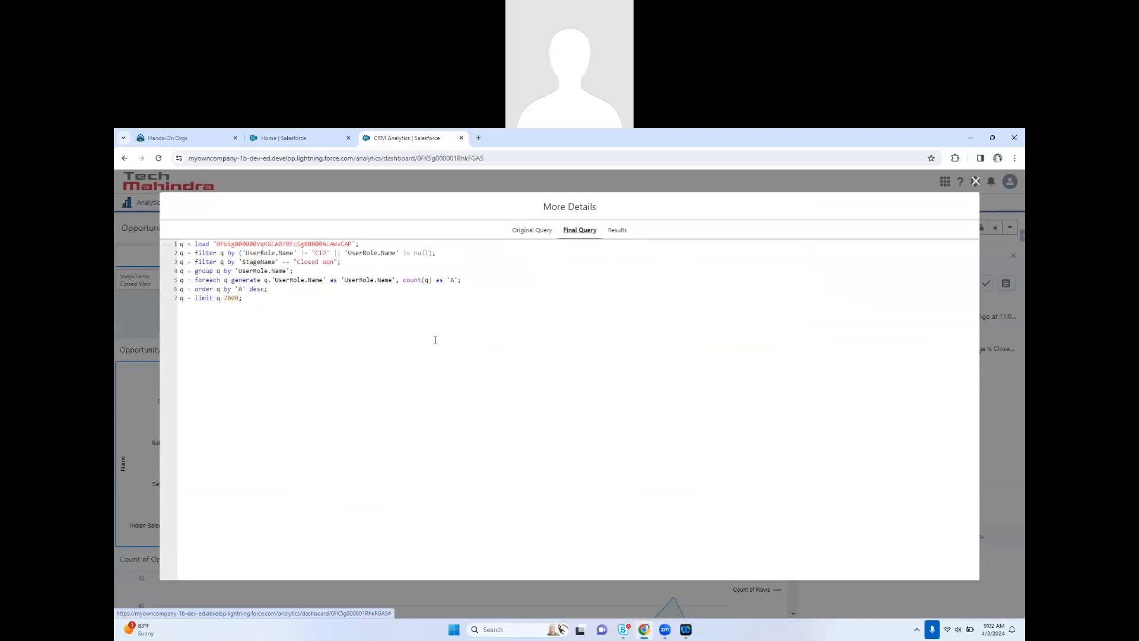
{"action": "left_click", "coordinate": [975, 181]}
- Explore the Opportunity count by Owner Role chart as a new lens and show its query, staying in the lens
{"action": "left_click", "coordinate": [341, 370]}
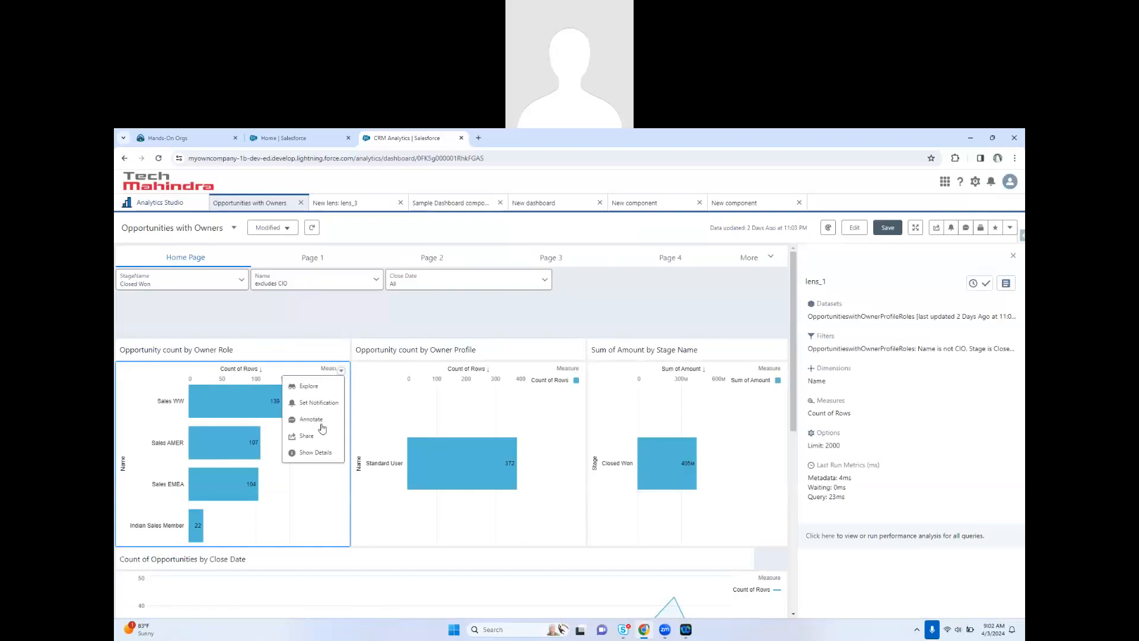
{"action": "left_click", "coordinate": [315, 386]}
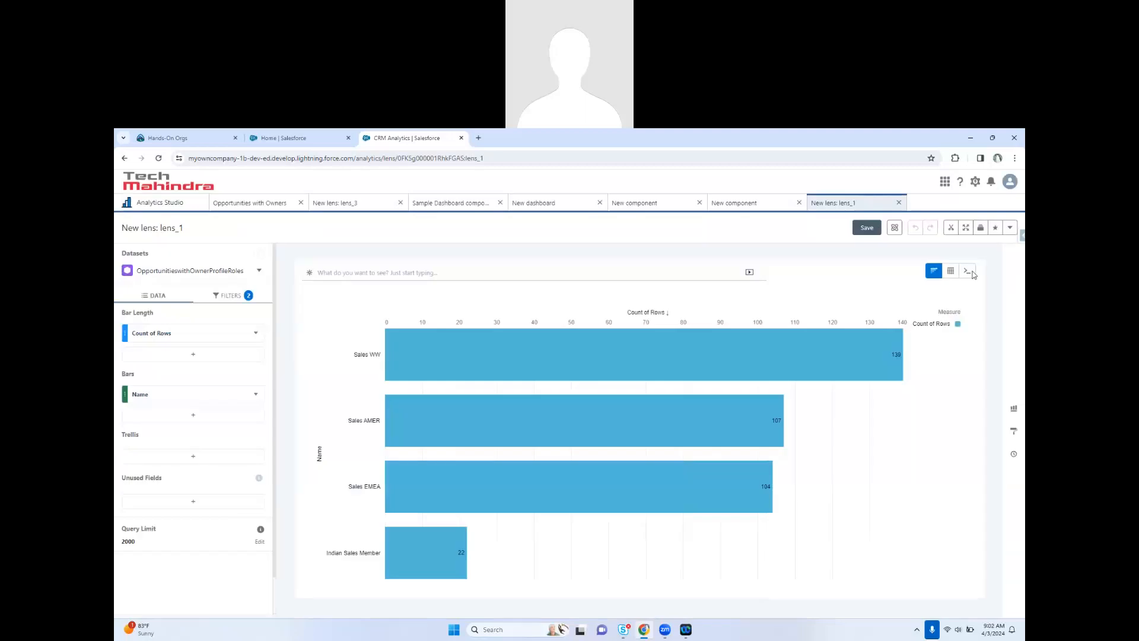
{"action": "left_click", "coordinate": [878, 201]}
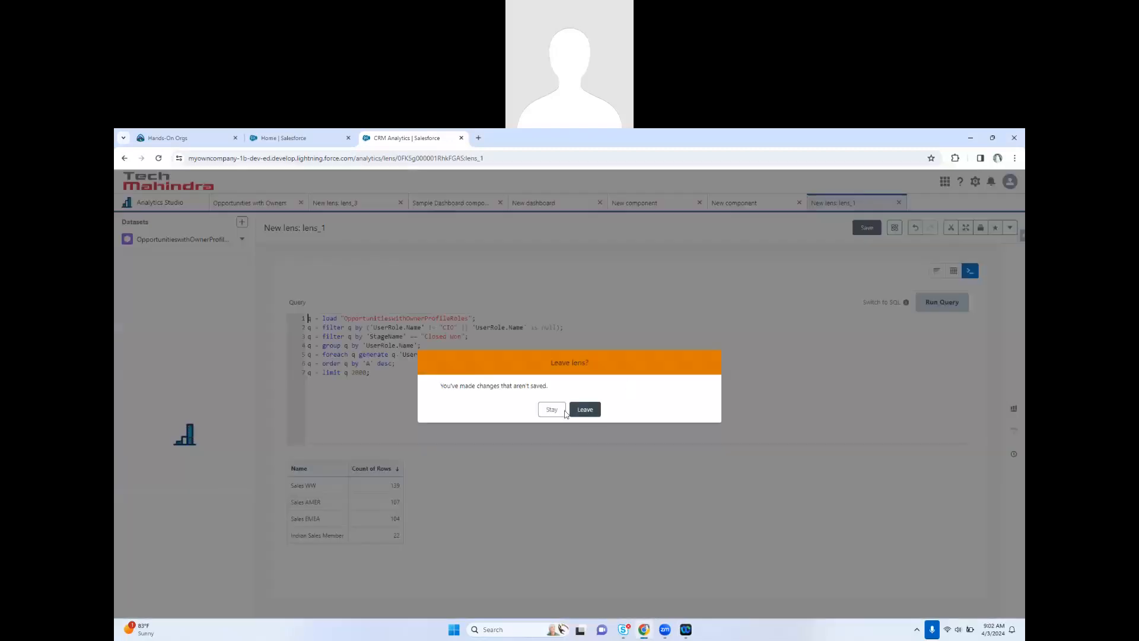
{"action": "left_click", "coordinate": [552, 410]}
- Examine the lens query's load statement for the OpportunitieswithOwnerProfileRoles dataset and the start of its UserRole.Name filter
{"action": "left_click_drag", "start_coordinate": [409, 363], "coordinate": [295, 319]}
{"action": "left_click", "coordinate": [451, 392]}
{"action": "left_click", "coordinate": [391, 381]}
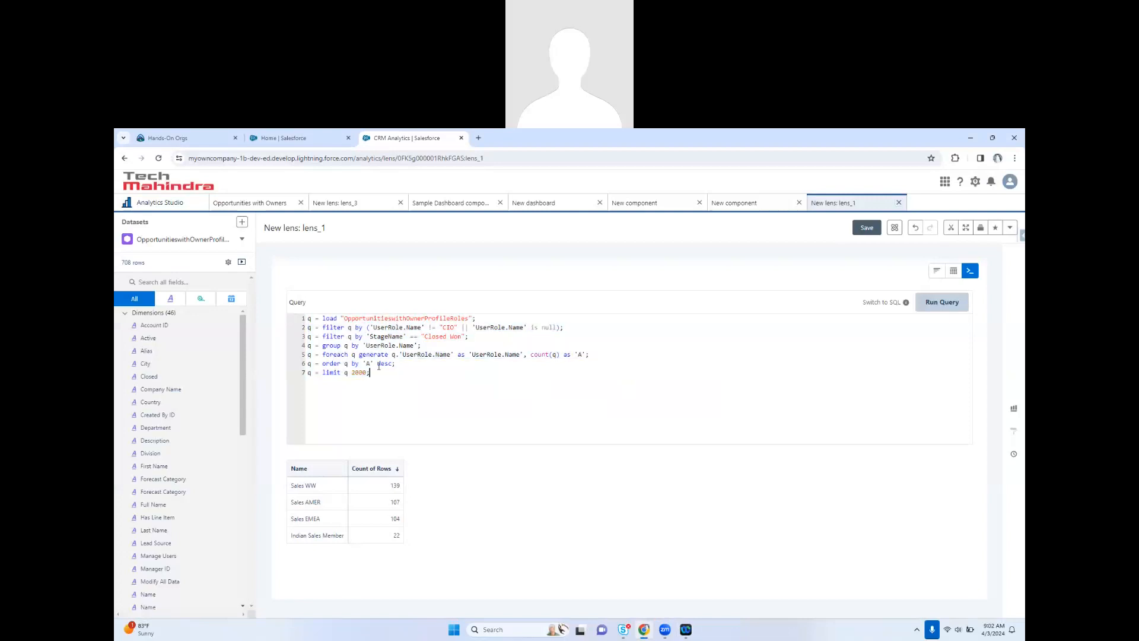
{"action": "double_click", "coordinate": [329, 319]}
{"action": "left_click_drag", "start_coordinate": [351, 319], "coordinate": [462, 318]}
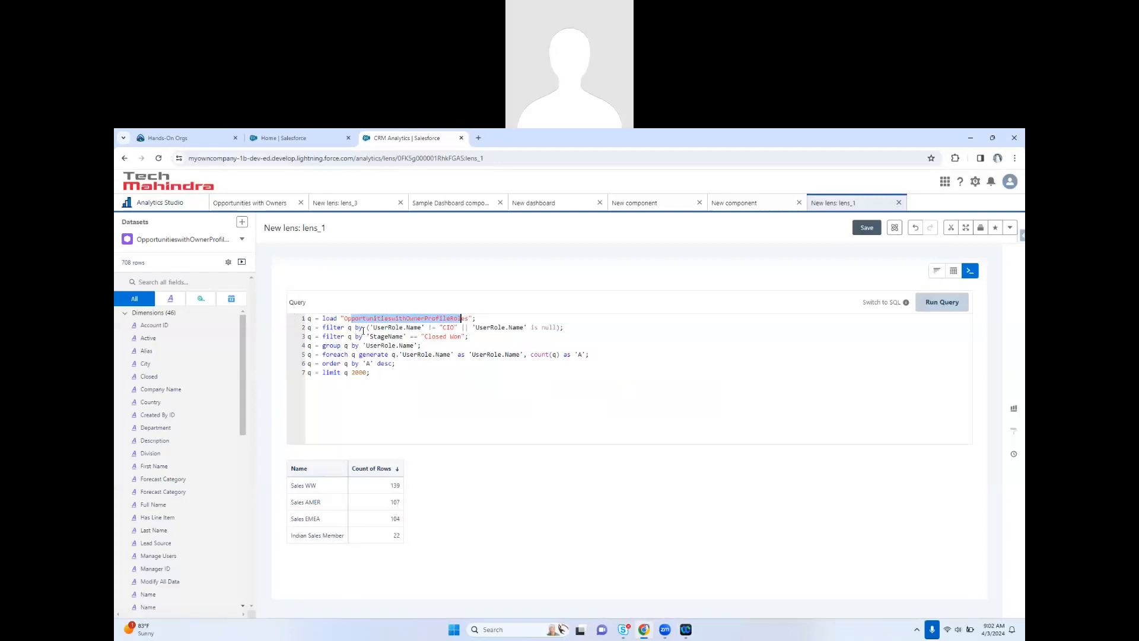
{"action": "triple_click", "coordinate": [311, 319]}
{"action": "left_click", "coordinate": [421, 381]}
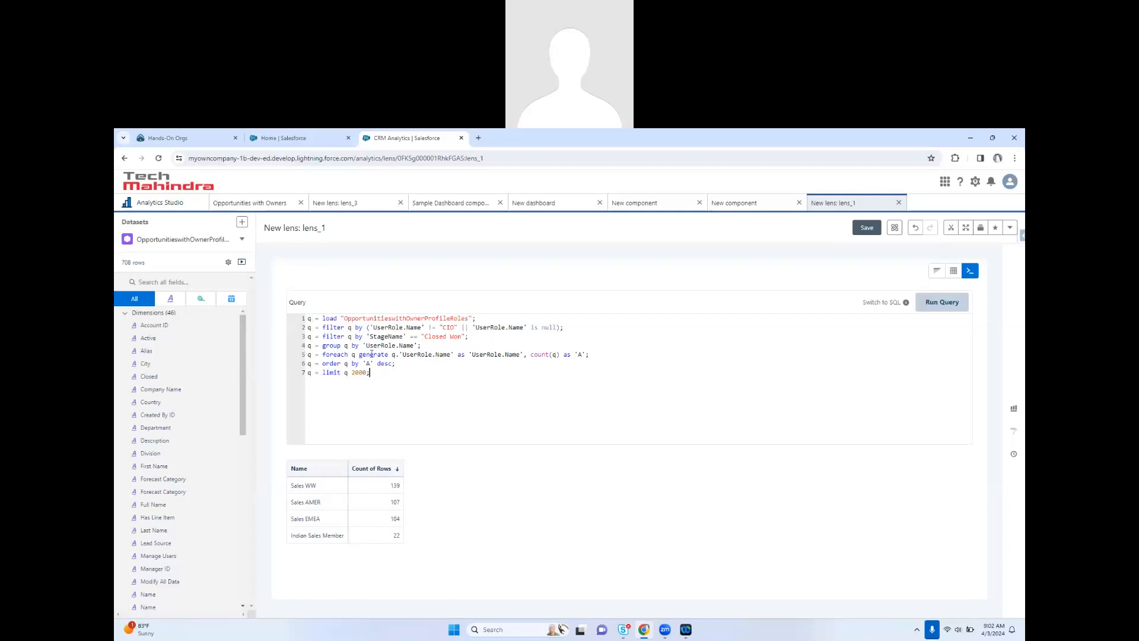
{"action": "double_click", "coordinate": [359, 318]}
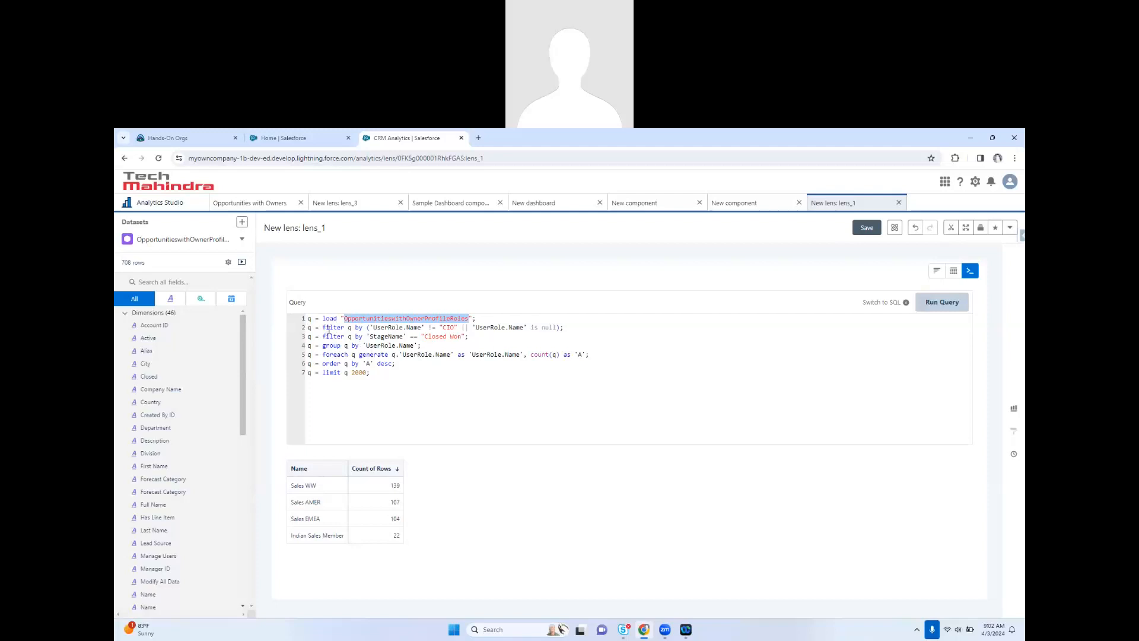
{"action": "double_click", "coordinate": [330, 328]}
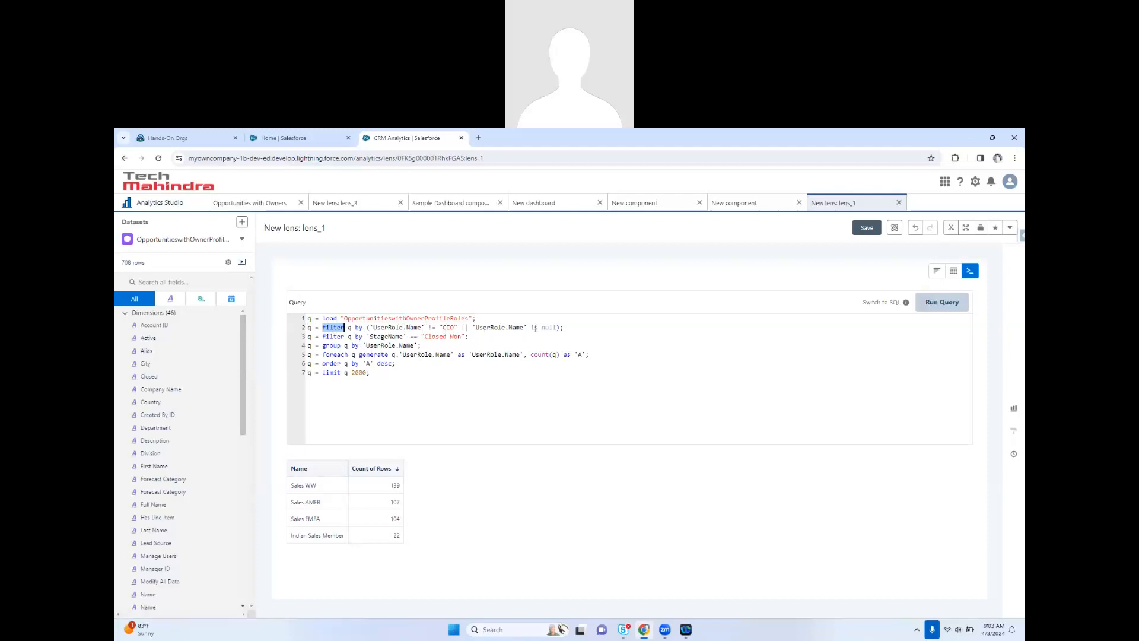
- Delete the || 'UserRole.Name' is null condition from the lens query's first filter statement
{"action": "left_click_drag", "start_coordinate": [463, 328], "coordinate": [556, 328]}
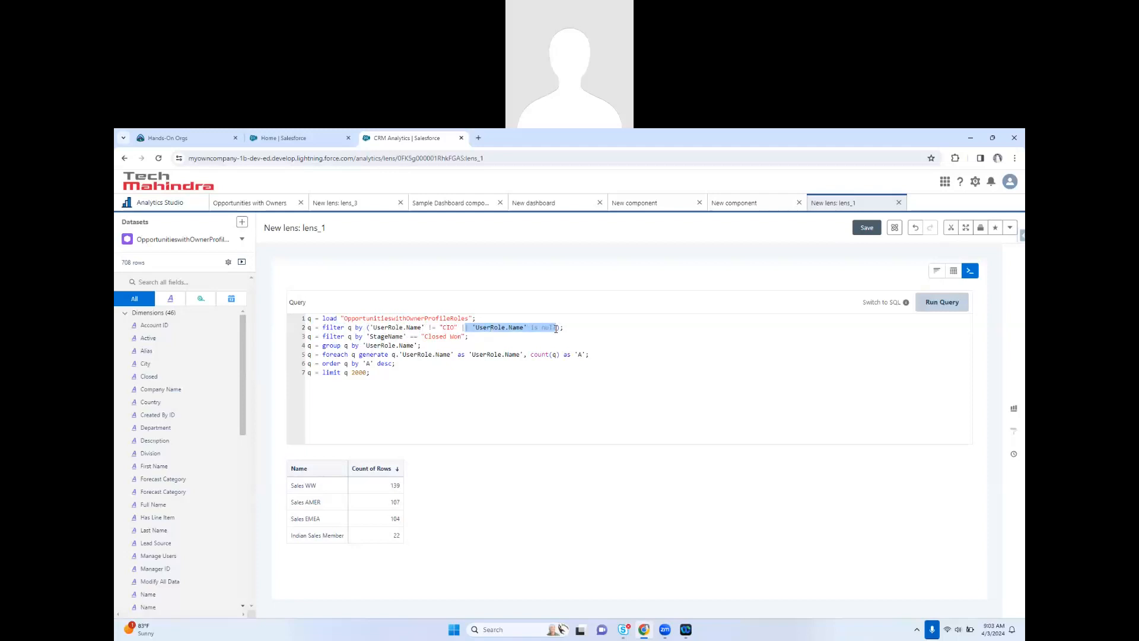
{"action": "key", "text": "BackSpace"}
{"action": "key", "text": "BackSpace"}
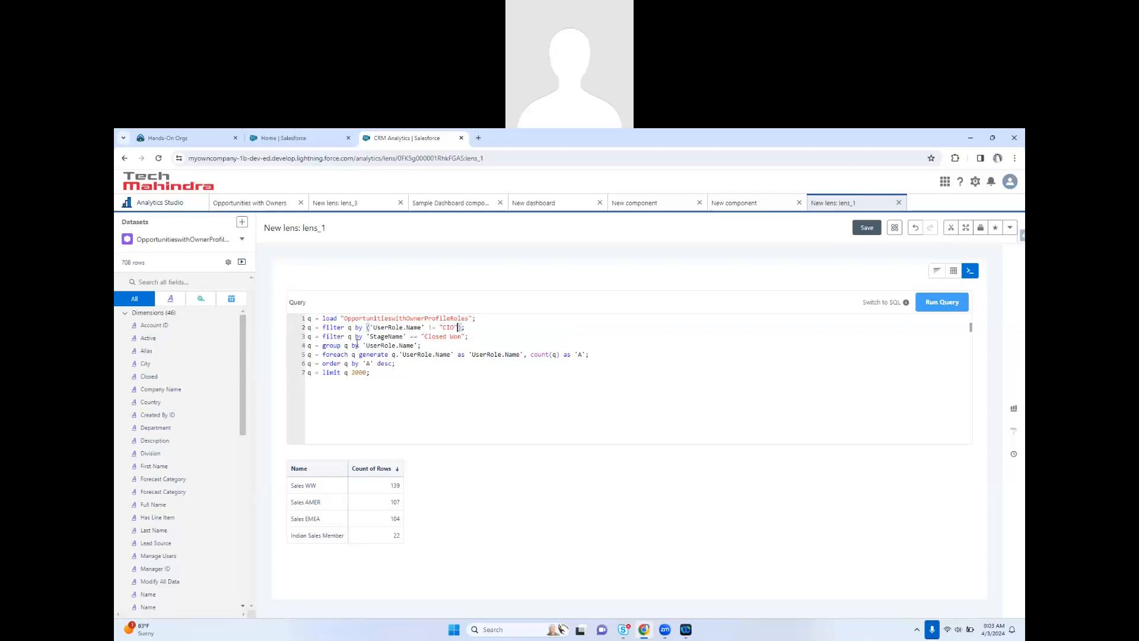
- Examine the query's two filter statements on UserRole.Name and StageName, including their fields and comparison values
{"action": "left_click_drag", "start_coordinate": [466, 330], "coordinate": [309, 331]}
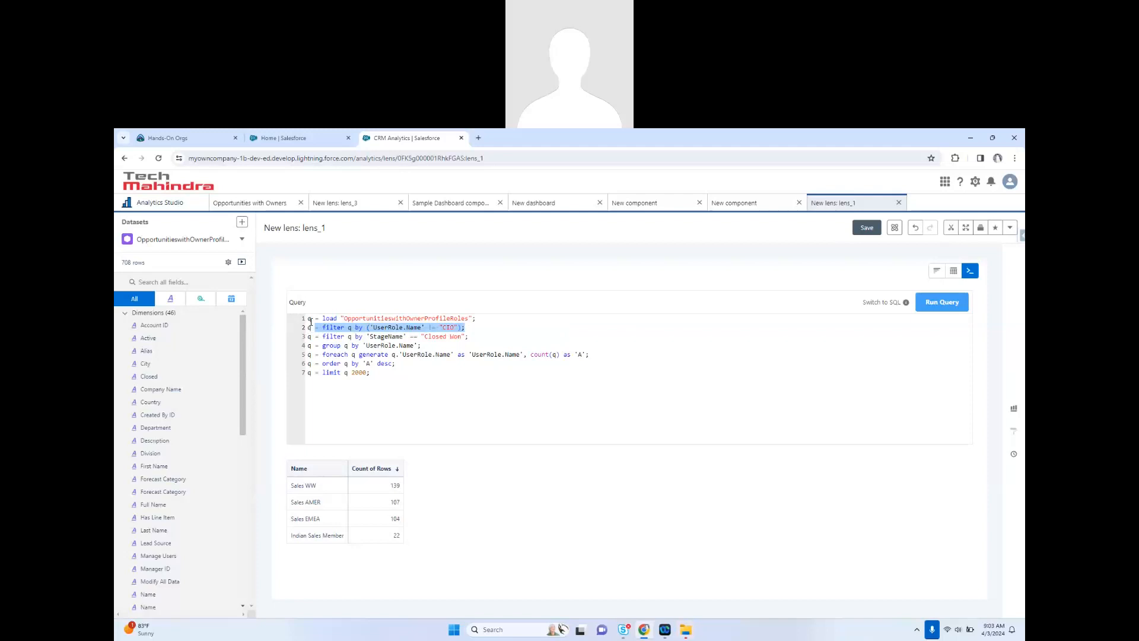
{"action": "left_click", "coordinate": [478, 346]}
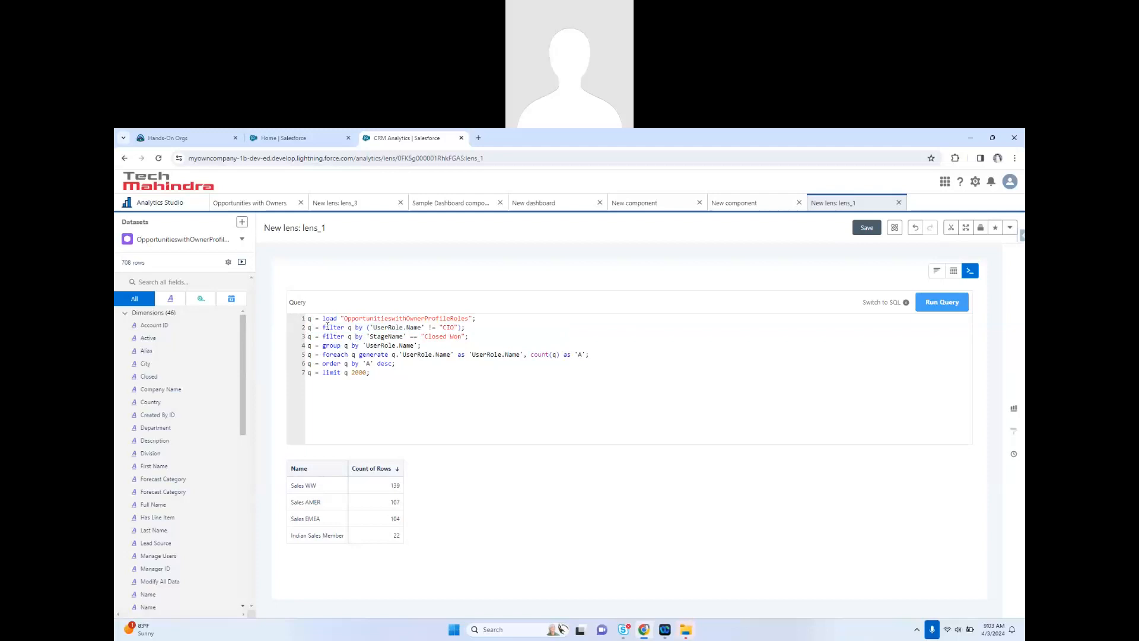
{"action": "left_click_drag", "start_coordinate": [322, 327], "coordinate": [471, 328]}
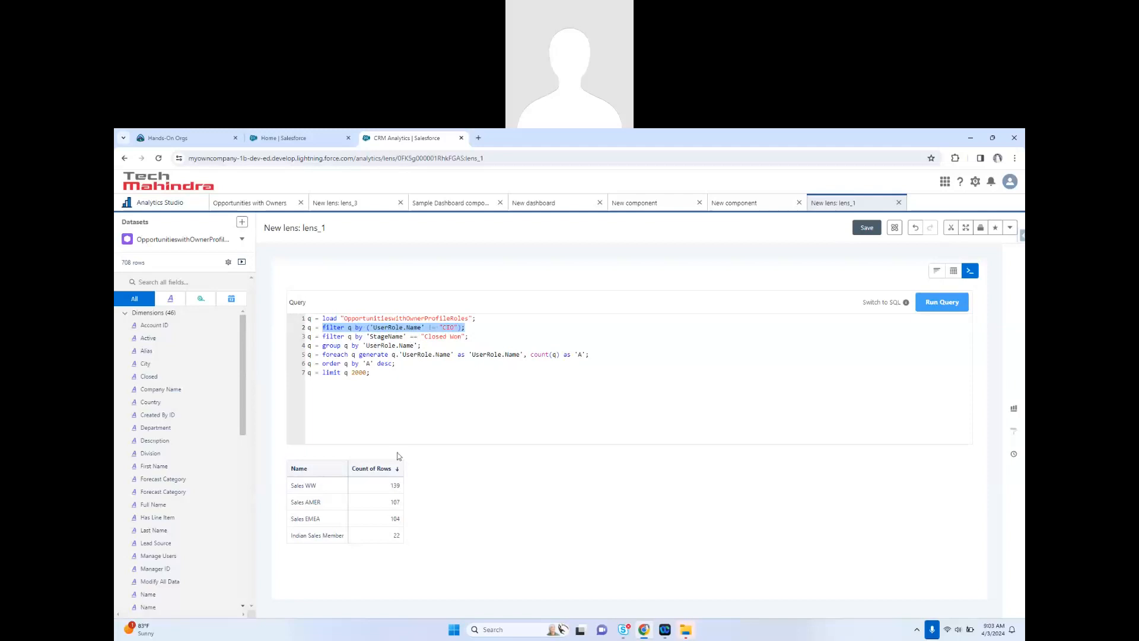
{"action": "left_click_drag", "start_coordinate": [472, 341], "coordinate": [367, 337]}
{"action": "left_click", "coordinate": [414, 370]}
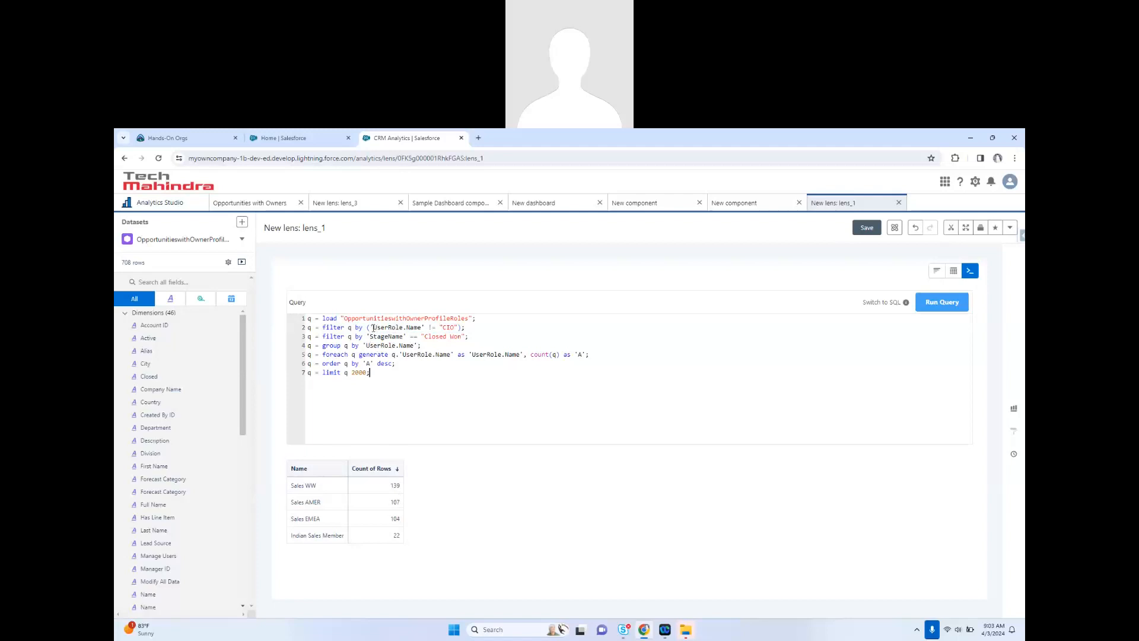
{"action": "left_click_drag", "start_coordinate": [373, 328], "coordinate": [425, 336]}
{"action": "left_click", "coordinate": [464, 337]}
{"action": "left_click_drag", "start_coordinate": [372, 328], "coordinate": [422, 328]}
{"action": "left_click_drag", "start_coordinate": [444, 328], "coordinate": [452, 328]}
- Review the query's load source and group statement, relating them to the q variable and the filter statements
{"action": "left_click_drag", "start_coordinate": [477, 318], "coordinate": [338, 319]}
{"action": "left_click", "coordinate": [437, 379]}
{"action": "double_click", "coordinate": [329, 345]}
{"action": "left_click_drag", "start_coordinate": [422, 345], "coordinate": [415, 346]}
{"action": "left_click", "coordinate": [469, 336]}
{"action": "left_click", "coordinate": [477, 321]}
{"action": "left_click", "coordinate": [323, 319]}
{"action": "key", "text": "shift+Home"}
{"action": "double_click", "coordinate": [350, 328]}
{"action": "left_click", "coordinate": [399, 368]}
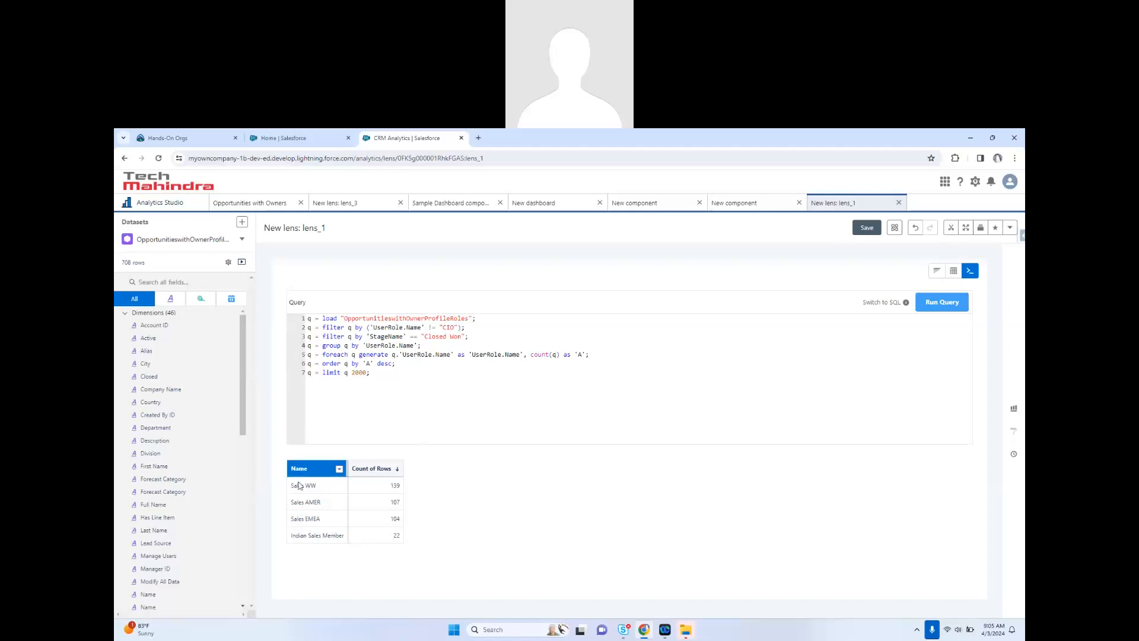
- Display the dataset fields' API names and search the fields for "name" to match the UserRole.Name projection
{"action": "left_click_drag", "start_coordinate": [473, 354], "coordinate": [519, 354]}
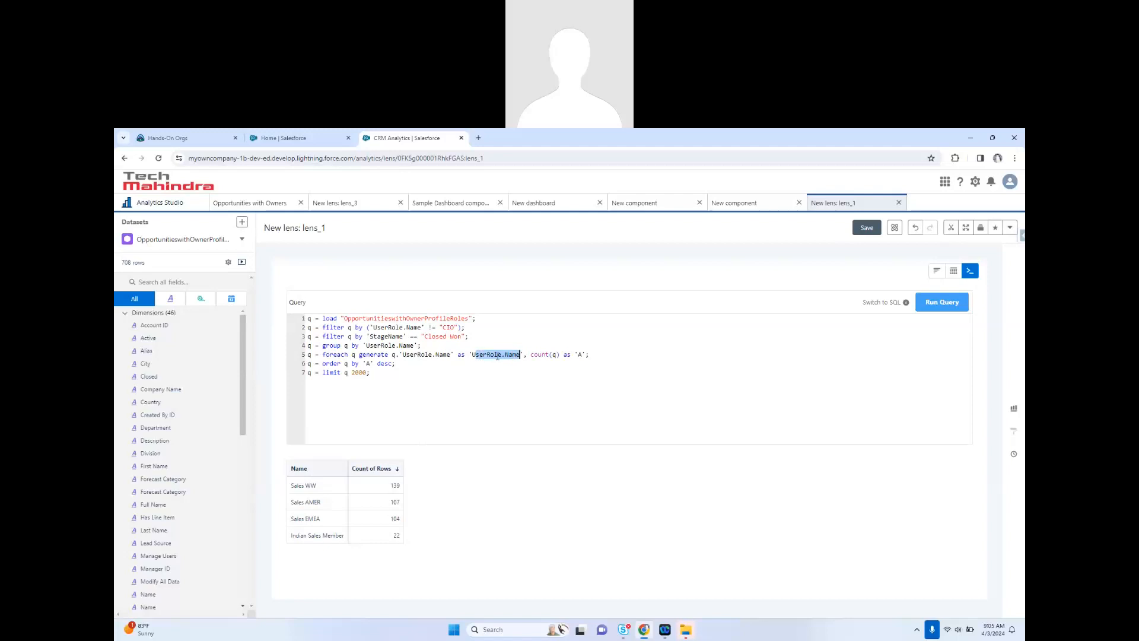
{"action": "left_click", "coordinate": [228, 262]}
{"action": "left_click", "coordinate": [178, 294]}
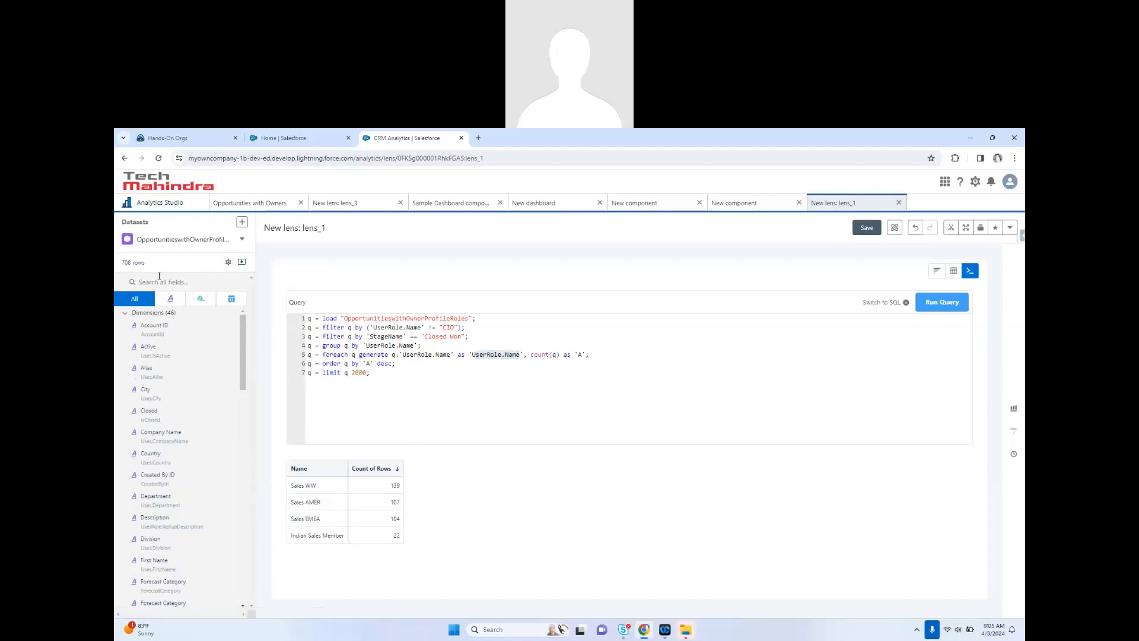
{"action": "left_click", "coordinate": [152, 283]}
{"action": "type", "text": "name"}
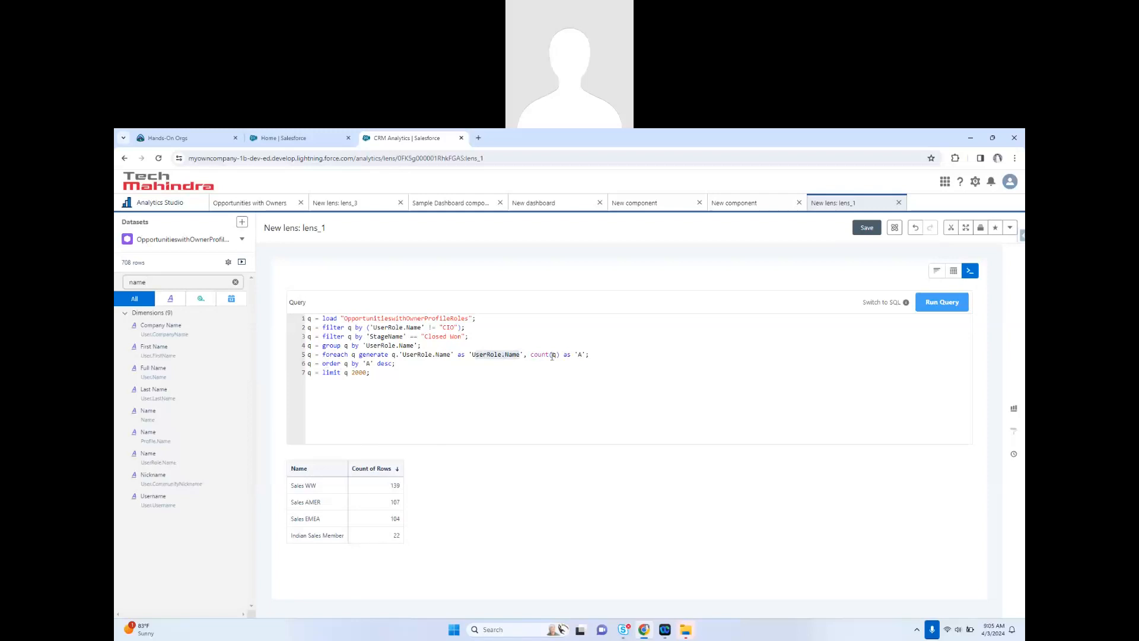
- Examine the query's statement ordering by 'A' desc and the limit statement below it
{"action": "double_click", "coordinate": [383, 364]}
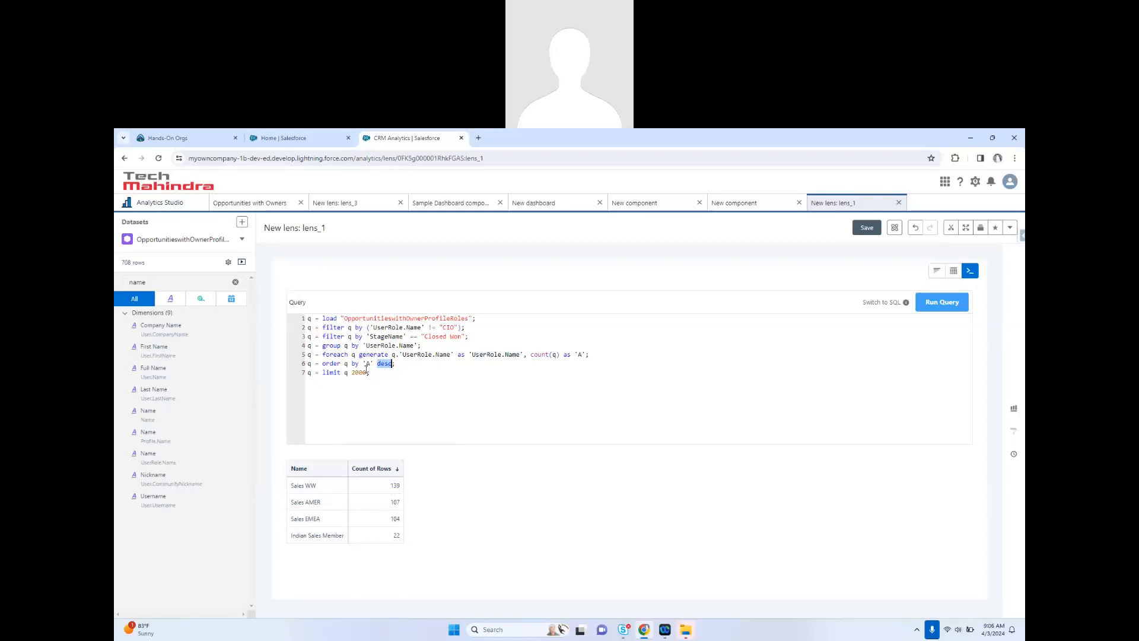
{"action": "left_click_drag", "start_coordinate": [396, 364], "coordinate": [307, 366]}
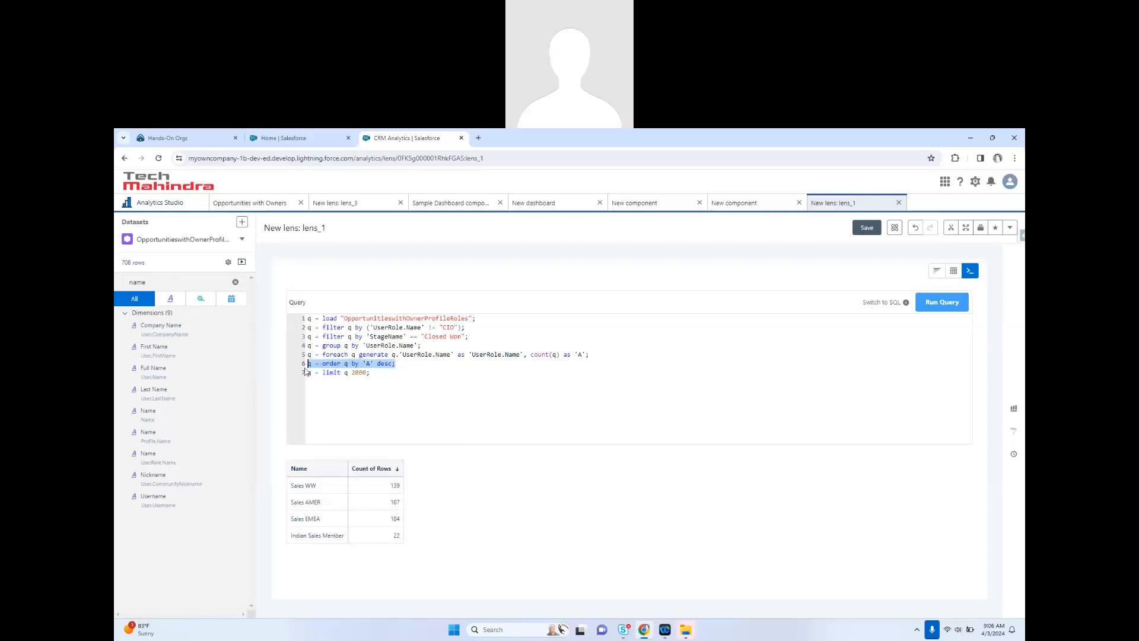
{"action": "left_click", "coordinate": [441, 373]}
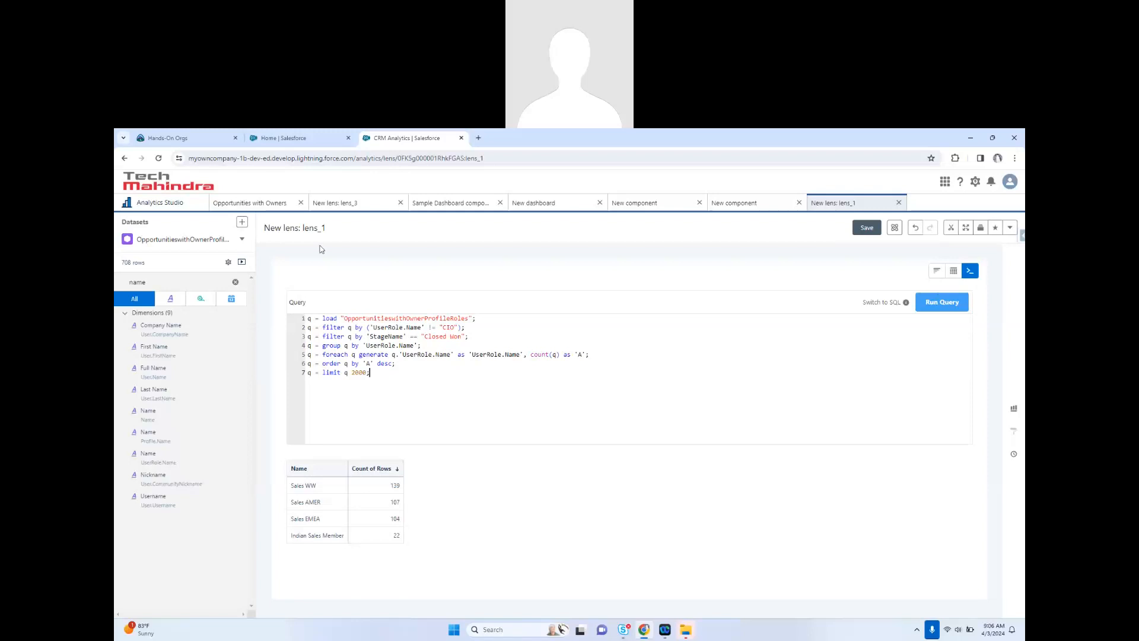
- Return to the Opportunities with Owners dashboard and reset its filter selections by entering edit mode and going back to preview
{"action": "left_click", "coordinate": [273, 203]}
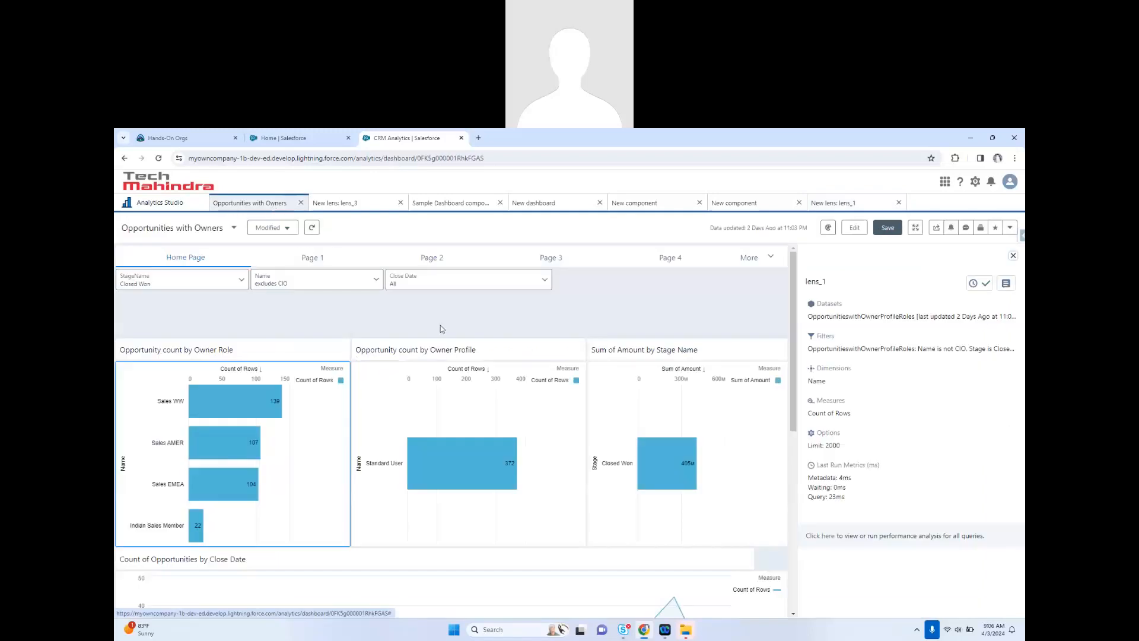
{"action": "left_click", "coordinate": [854, 227]}
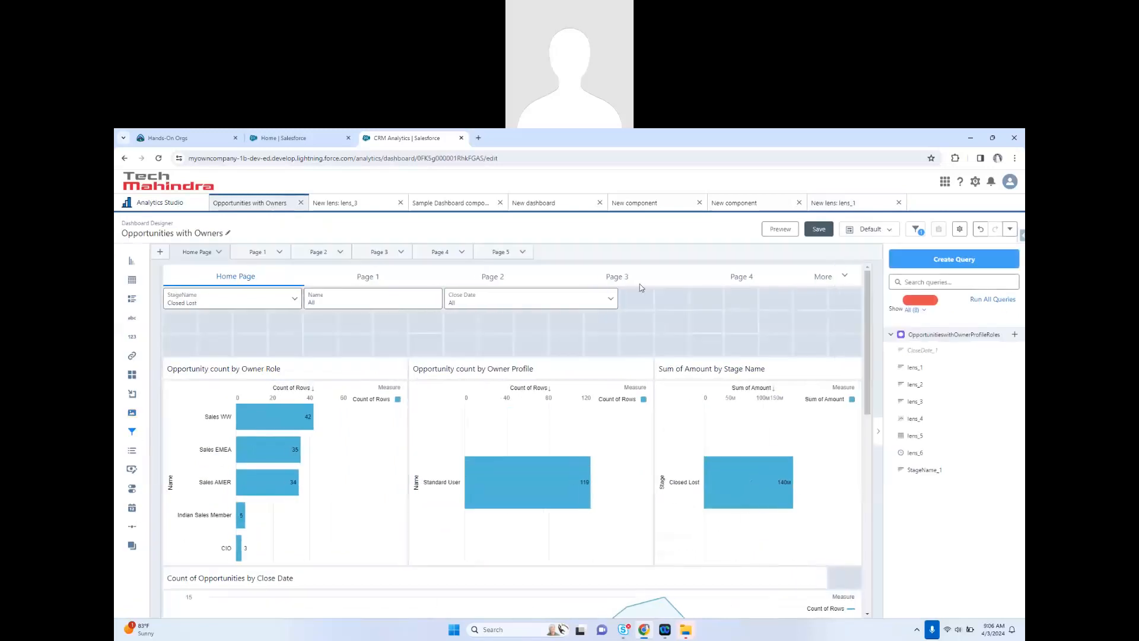
{"action": "left_click", "coordinate": [787, 234]}
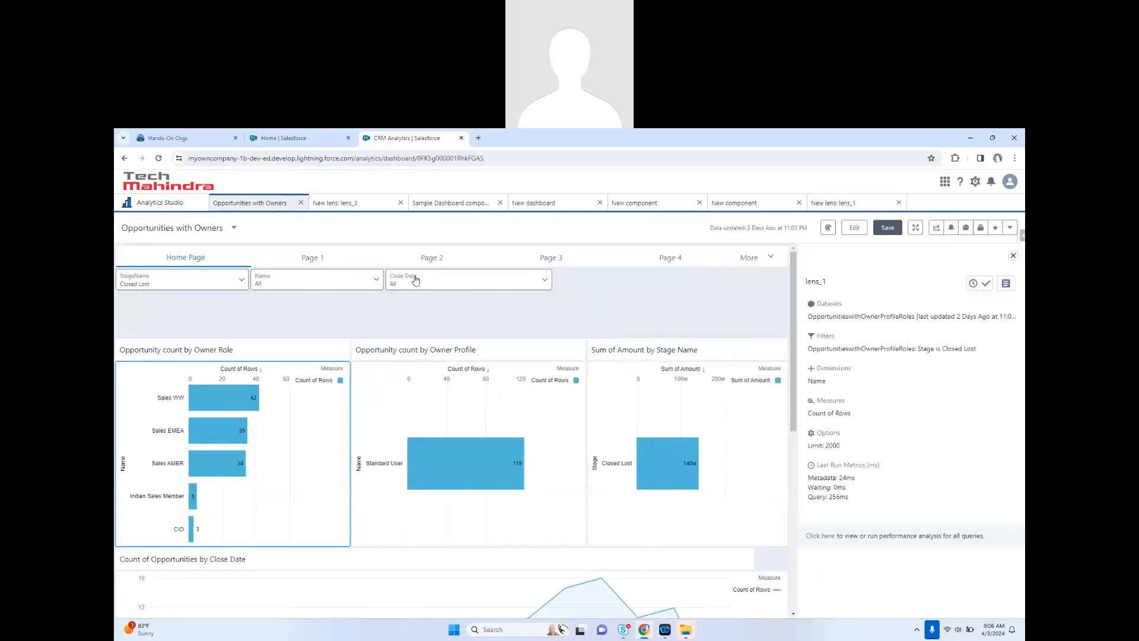
- Set the dashboard's Close Date filter to Current Fiscal Year
{"action": "left_click", "coordinate": [415, 280]}
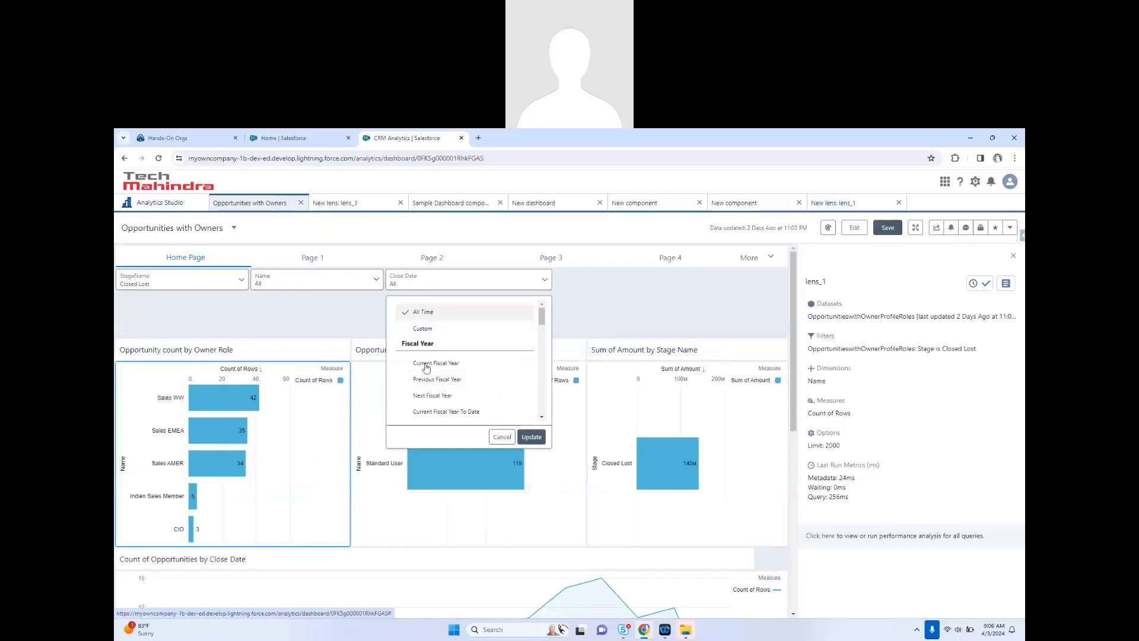
{"action": "left_click", "coordinate": [459, 363]}
{"action": "left_click", "coordinate": [531, 437]}
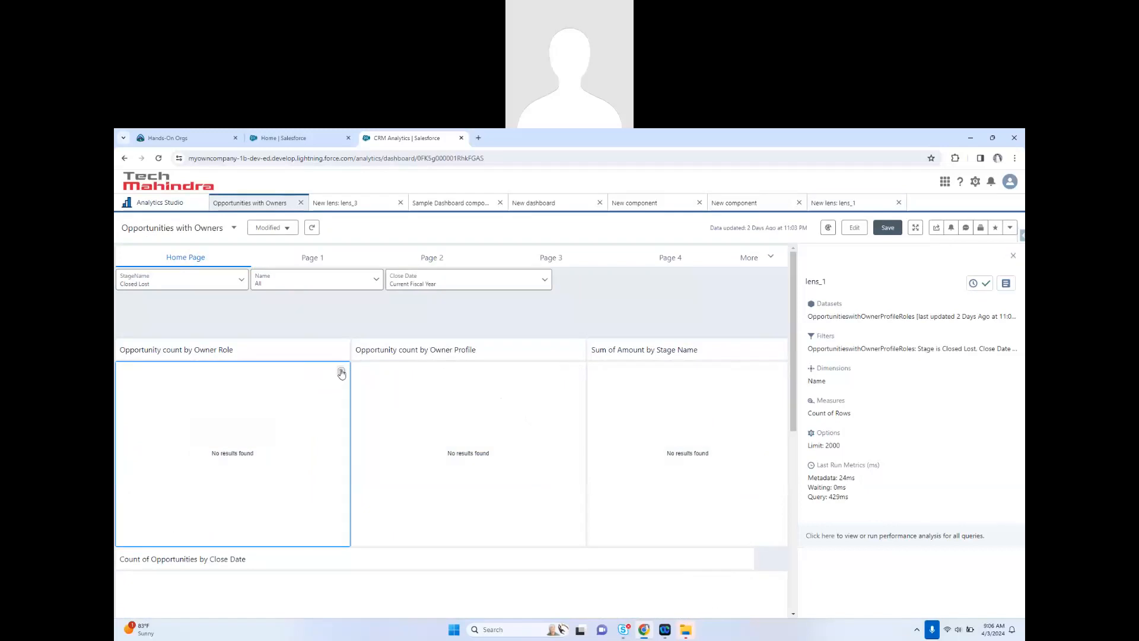
- Examine the owner role chart's final query, focusing on the Close Date statement with its date fields and fiscal year range
{"action": "left_click", "coordinate": [341, 370]}
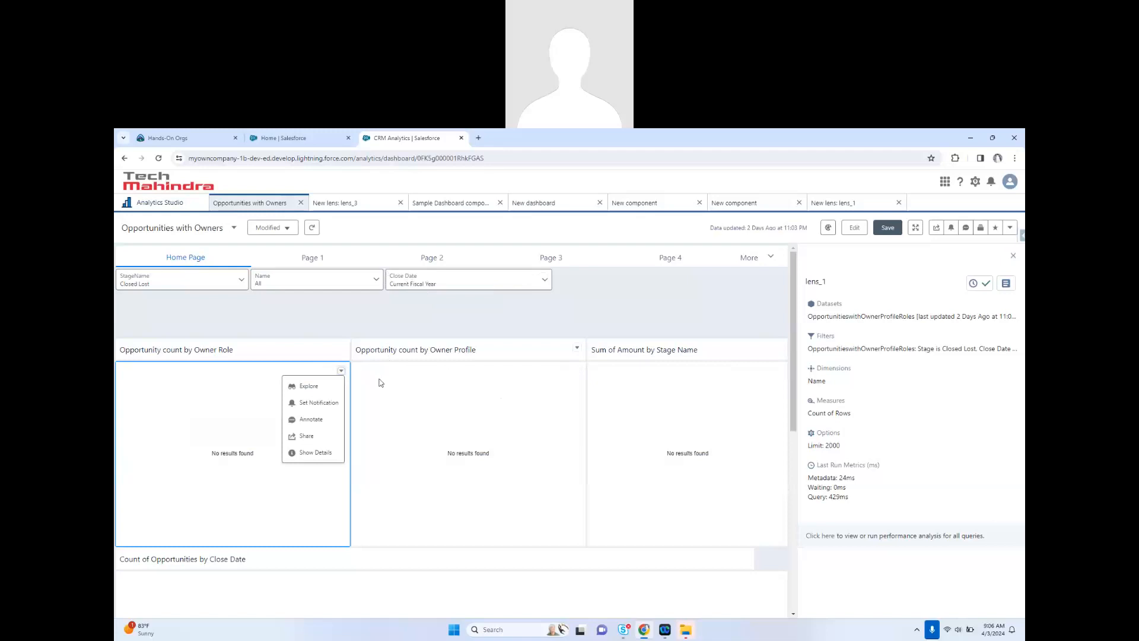
{"action": "left_click", "coordinate": [324, 456]}
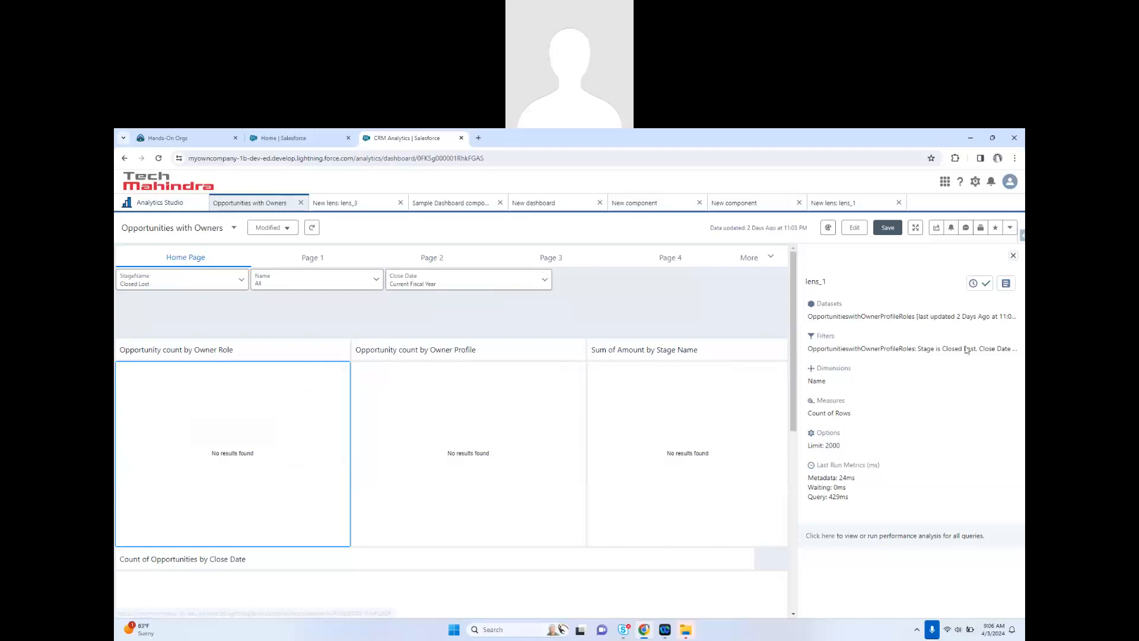
{"action": "left_click", "coordinate": [1005, 284]}
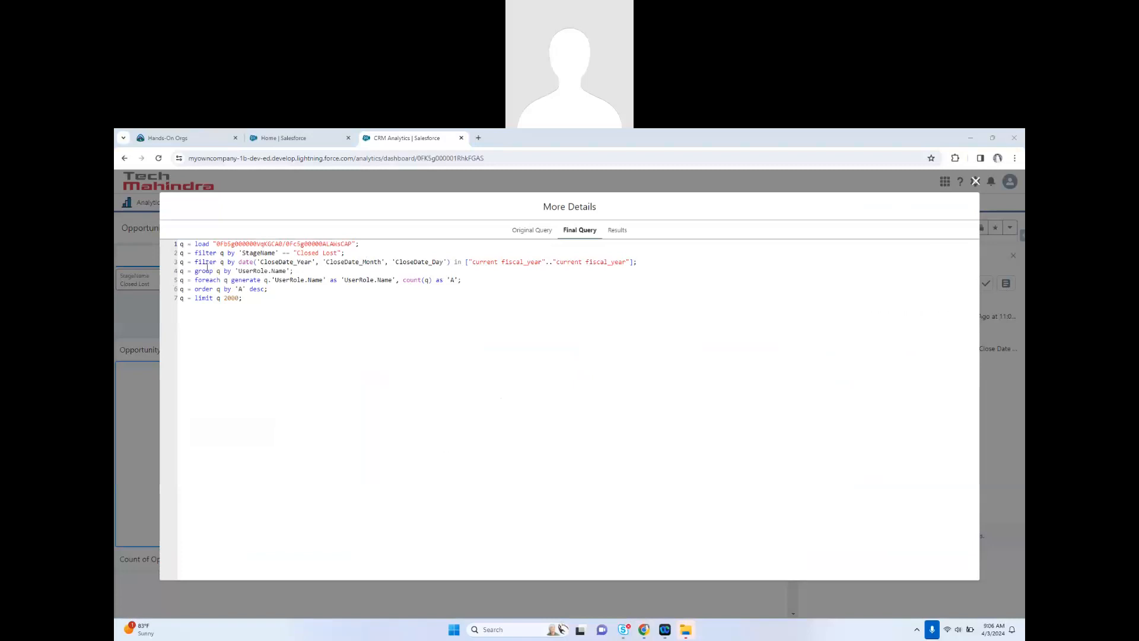
{"action": "double_click", "coordinate": [243, 261]}
{"action": "left_click", "coordinate": [475, 262]}
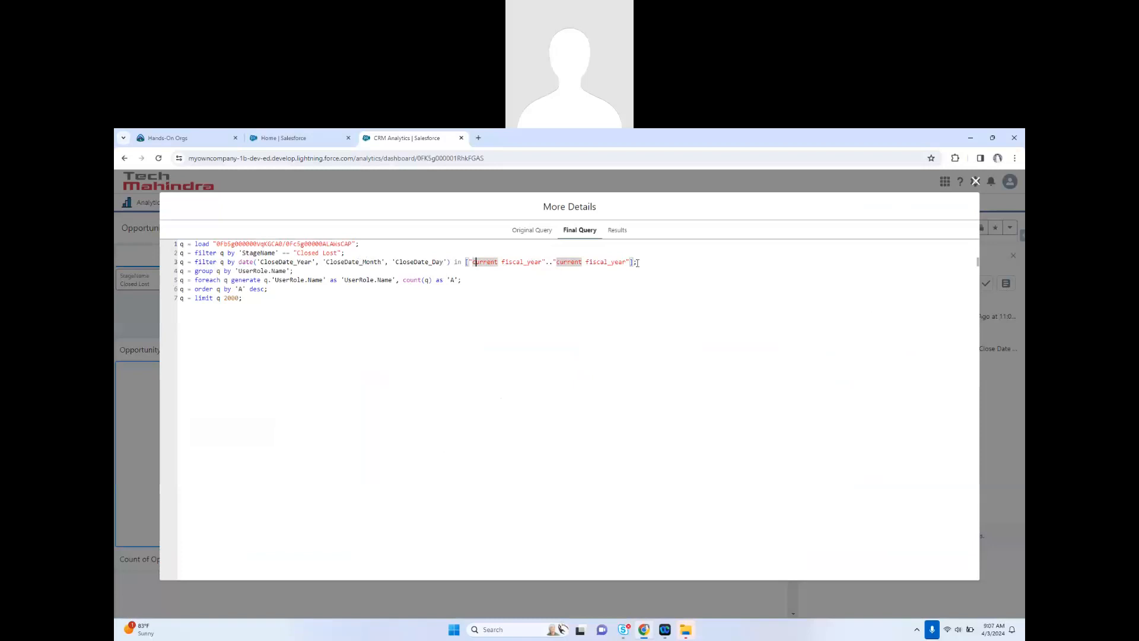
{"action": "left_click_drag", "start_coordinate": [637, 262], "coordinate": [186, 263]}
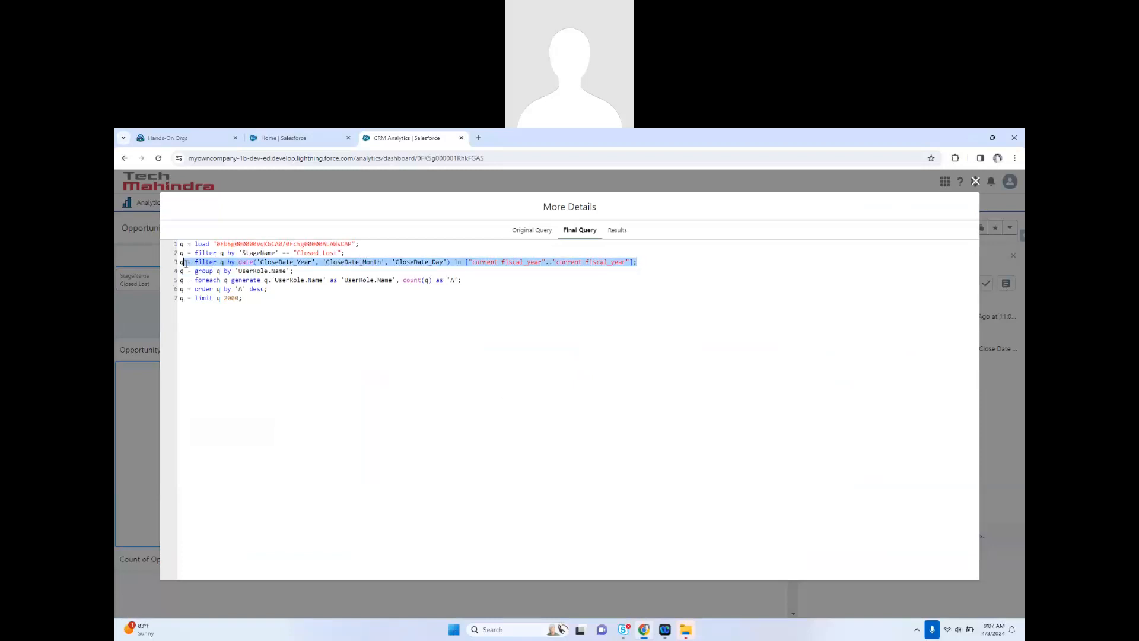
{"action": "left_click", "coordinate": [318, 280]}
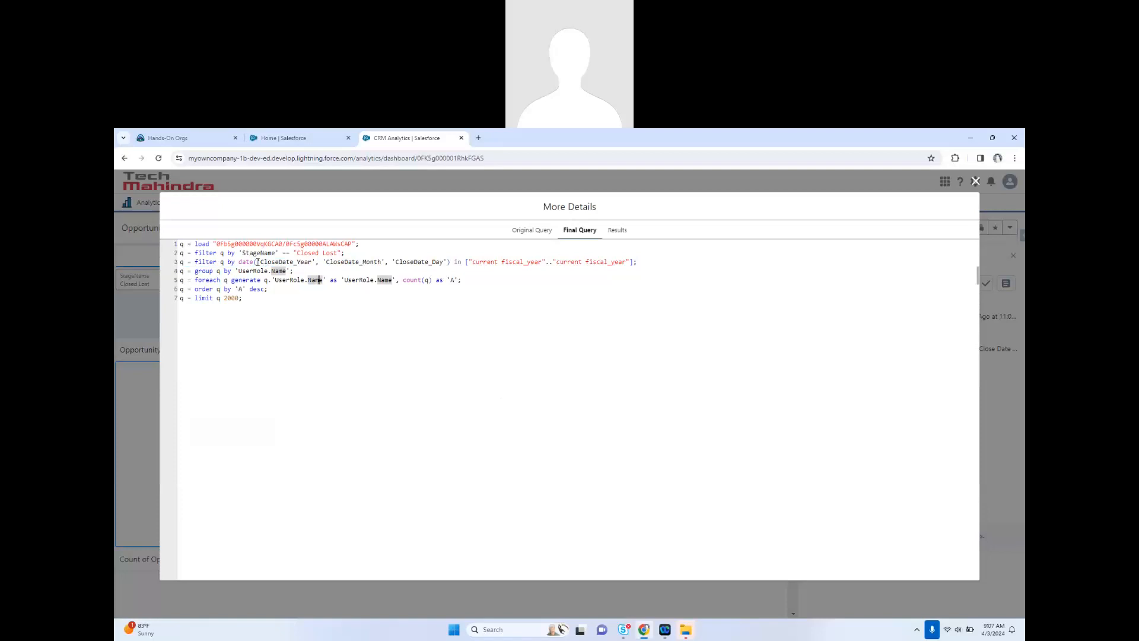
{"action": "left_click_drag", "start_coordinate": [255, 262], "coordinate": [648, 264]}
{"action": "left_click", "coordinate": [456, 263]}
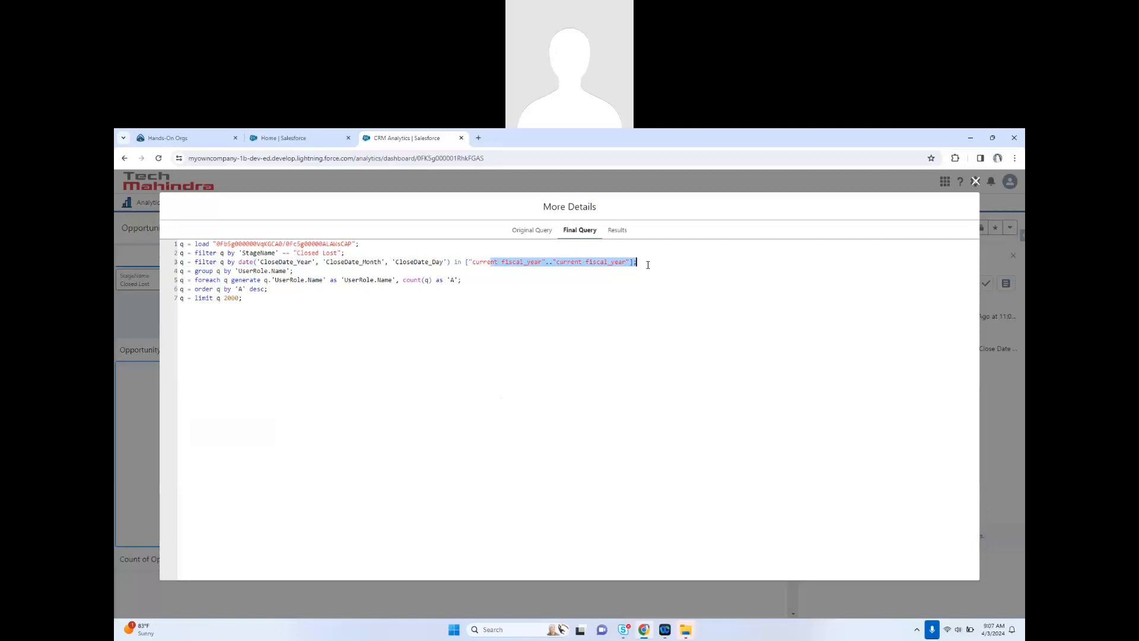
{"action": "left_click", "coordinate": [647, 265]}
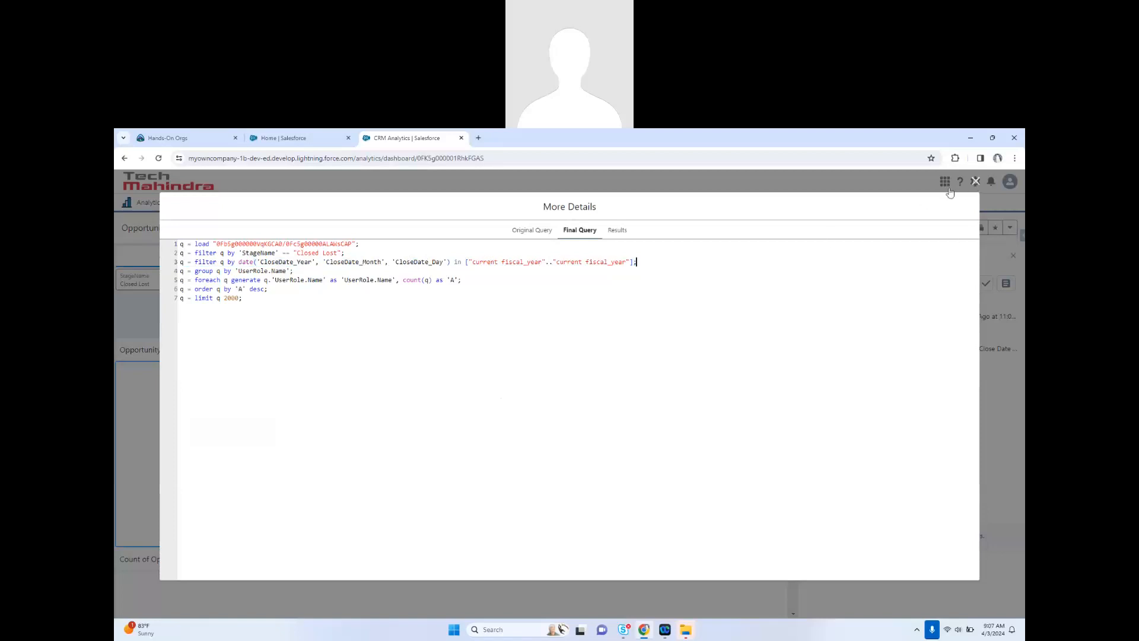
{"action": "left_click", "coordinate": [975, 181]}
- Set the Close Date filter to a custom relative range from 3 quarters ago to 3 quarters ahead
{"action": "left_click", "coordinate": [444, 283]}
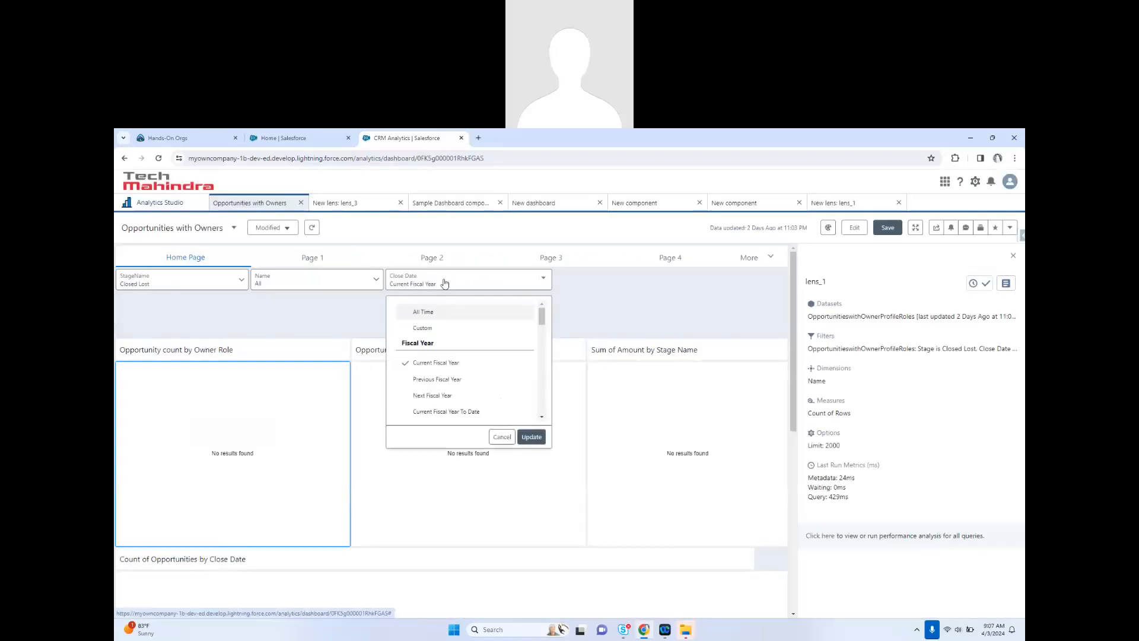
{"action": "left_click", "coordinate": [448, 330]}
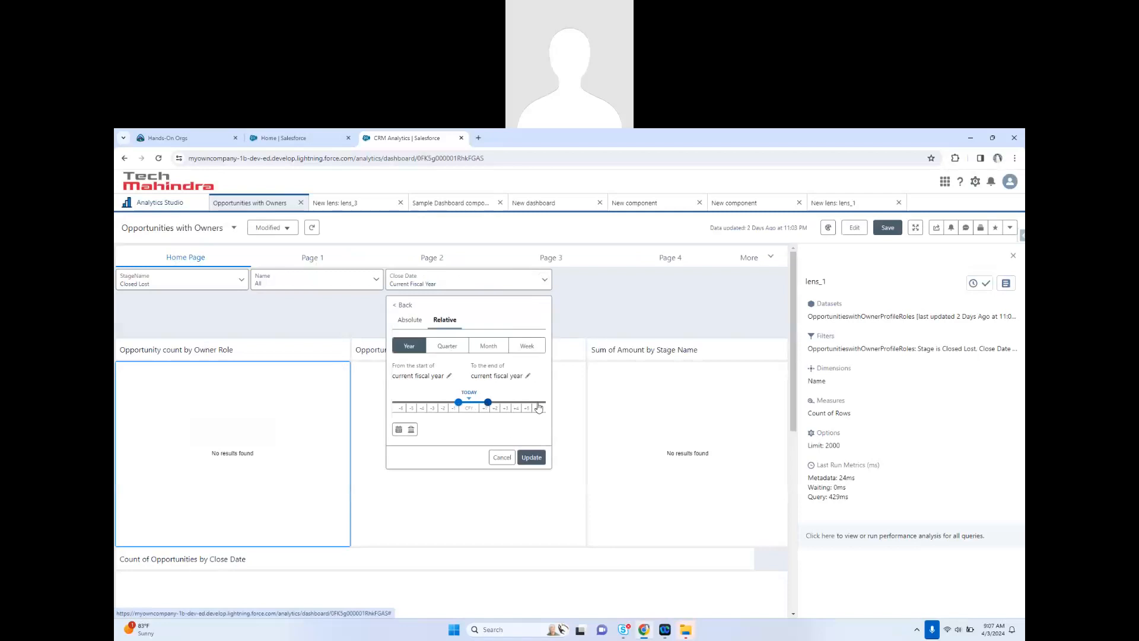
{"action": "left_click", "coordinate": [538, 406]}
{"action": "left_click_drag", "start_coordinate": [460, 403], "coordinate": [511, 403]}
{"action": "left_click", "coordinate": [444, 347]}
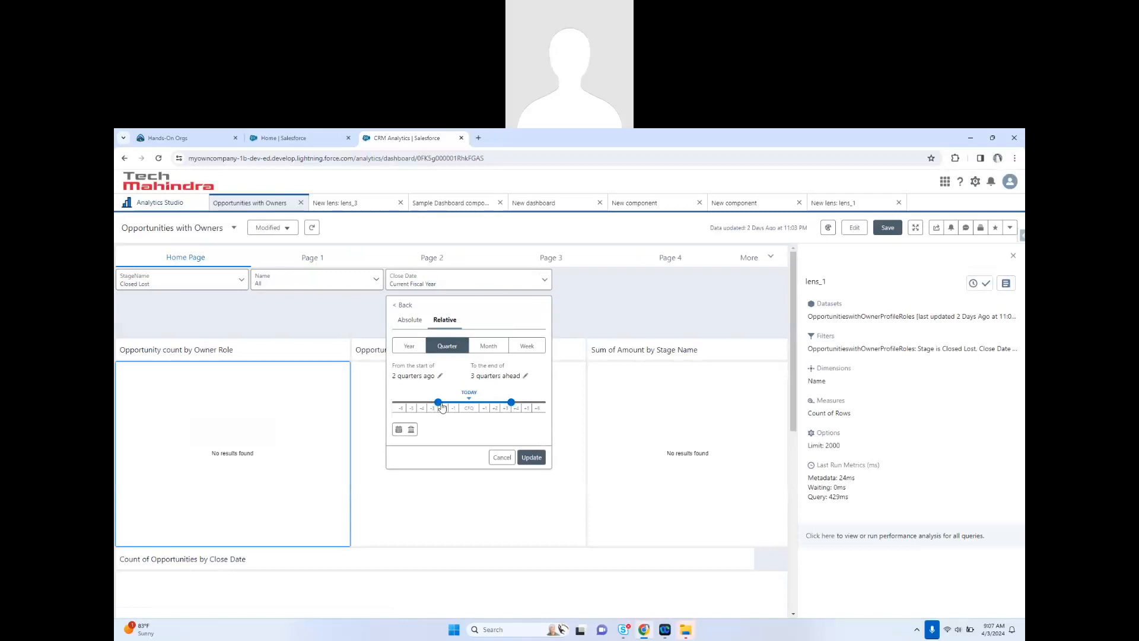
{"action": "left_click_drag", "start_coordinate": [438, 402], "coordinate": [426, 403]}
{"action": "left_click", "coordinate": [530, 458]}
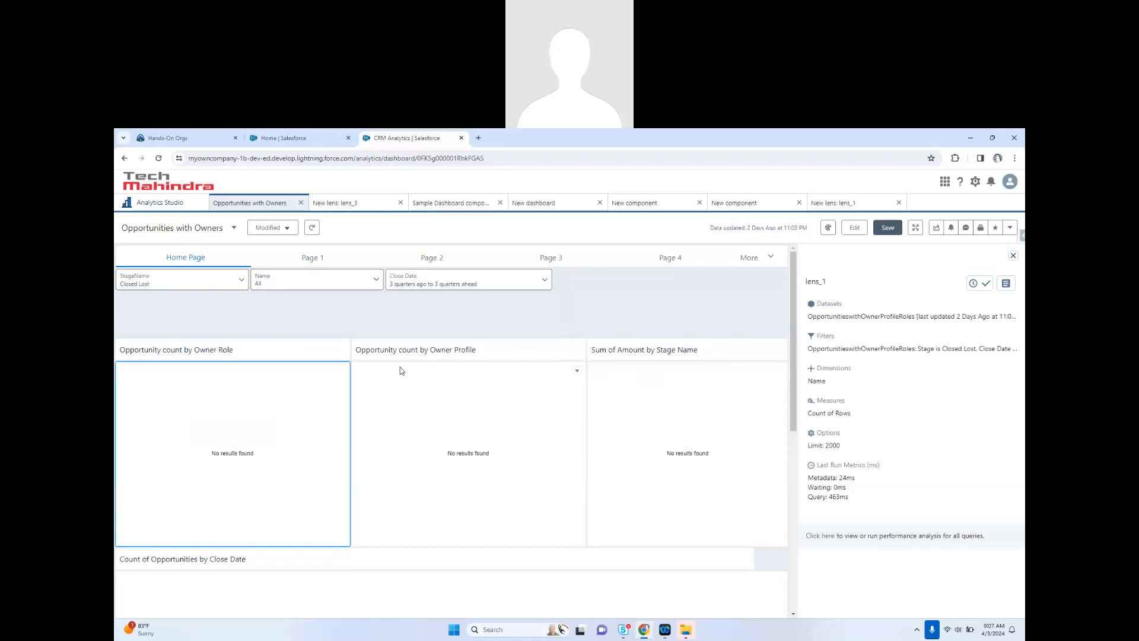
- Examine the Opportunity count by Owner Role chart's final query, focusing on the fiscal quarter bounds in its Close Date statement
{"action": "left_click", "coordinate": [342, 371]}
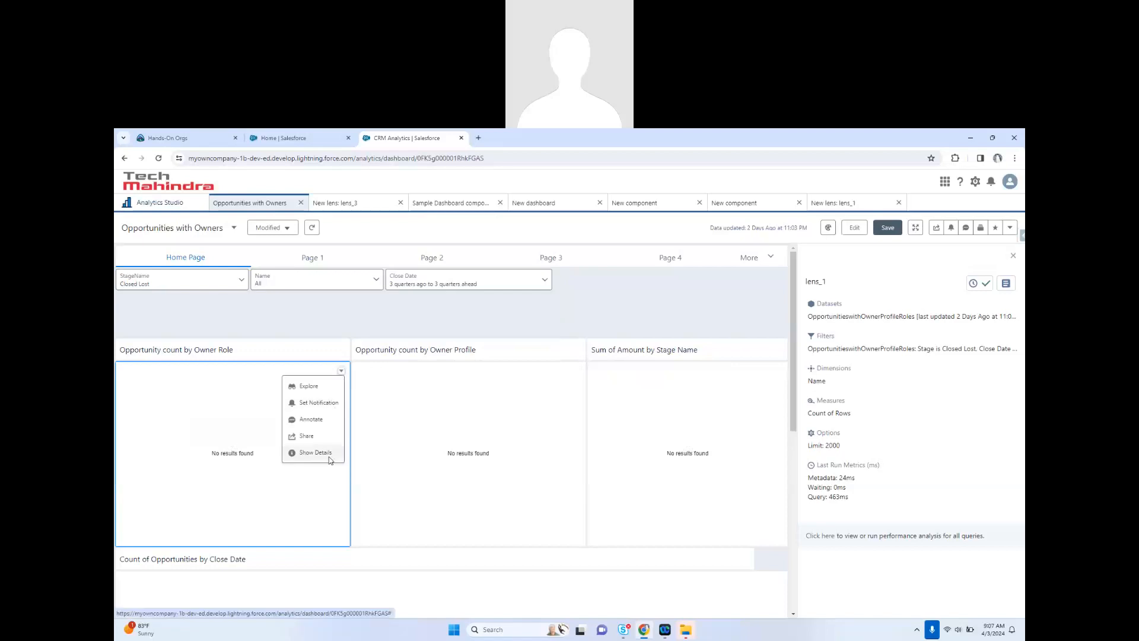
{"action": "left_click", "coordinate": [328, 455]}
{"action": "left_click", "coordinate": [1006, 283]}
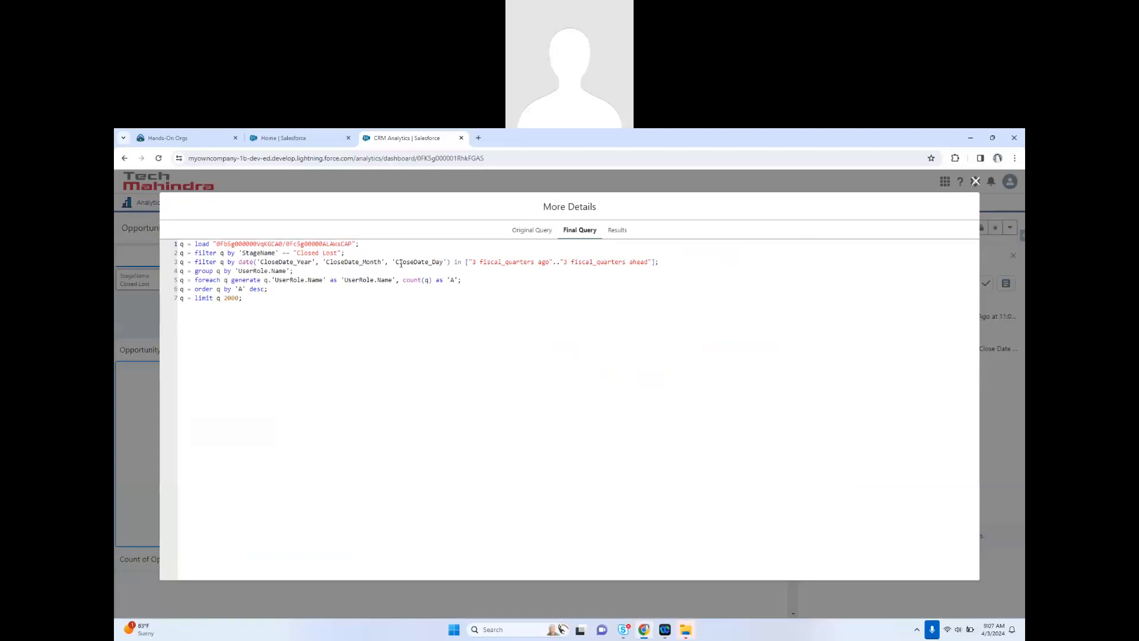
{"action": "left_click_drag", "start_coordinate": [473, 263], "coordinate": [644, 266]}
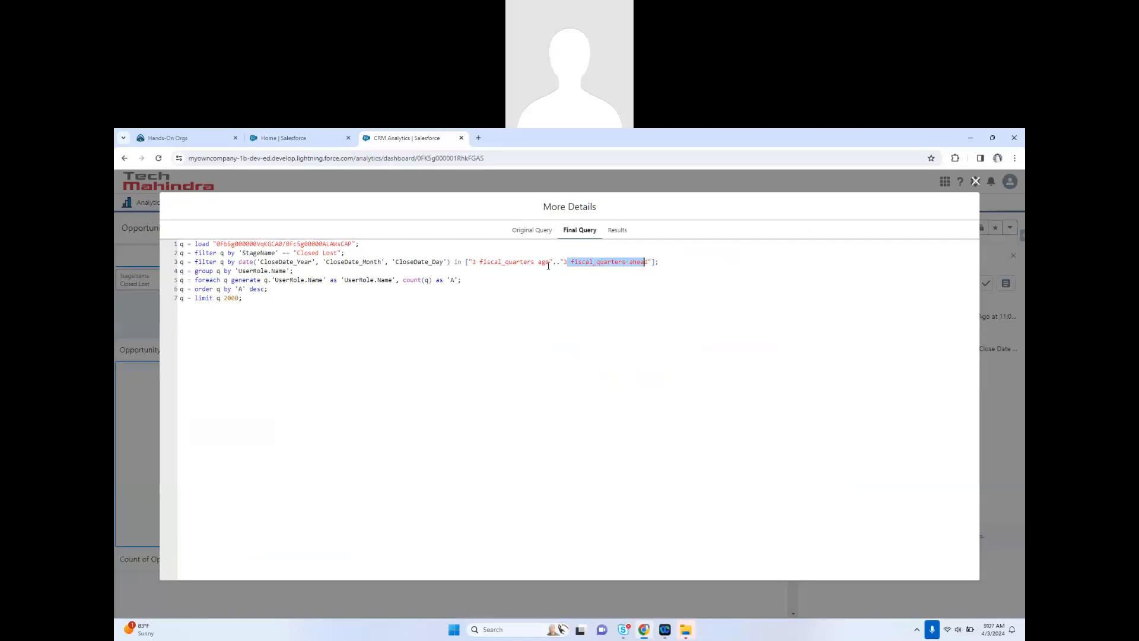
{"action": "left_click_drag", "start_coordinate": [520, 261], "coordinate": [568, 261]}
{"action": "left_click", "coordinate": [975, 180]}
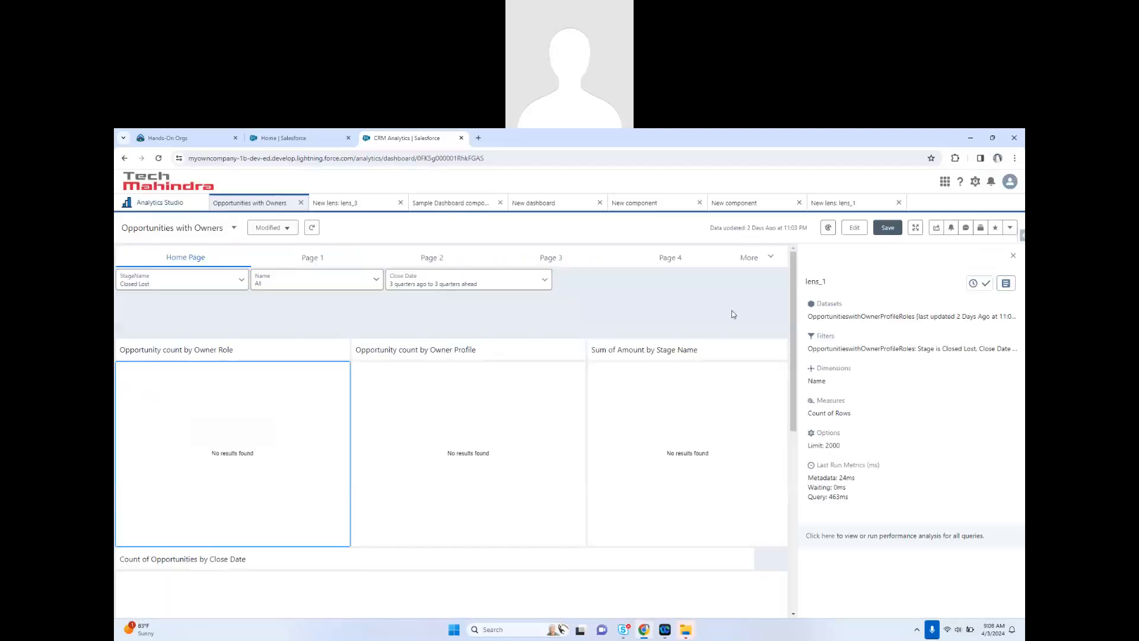
- Set the Close Date filter to a relative range from 2 weeks ago to 4 weeks ahead
{"action": "left_click", "coordinate": [435, 295]}
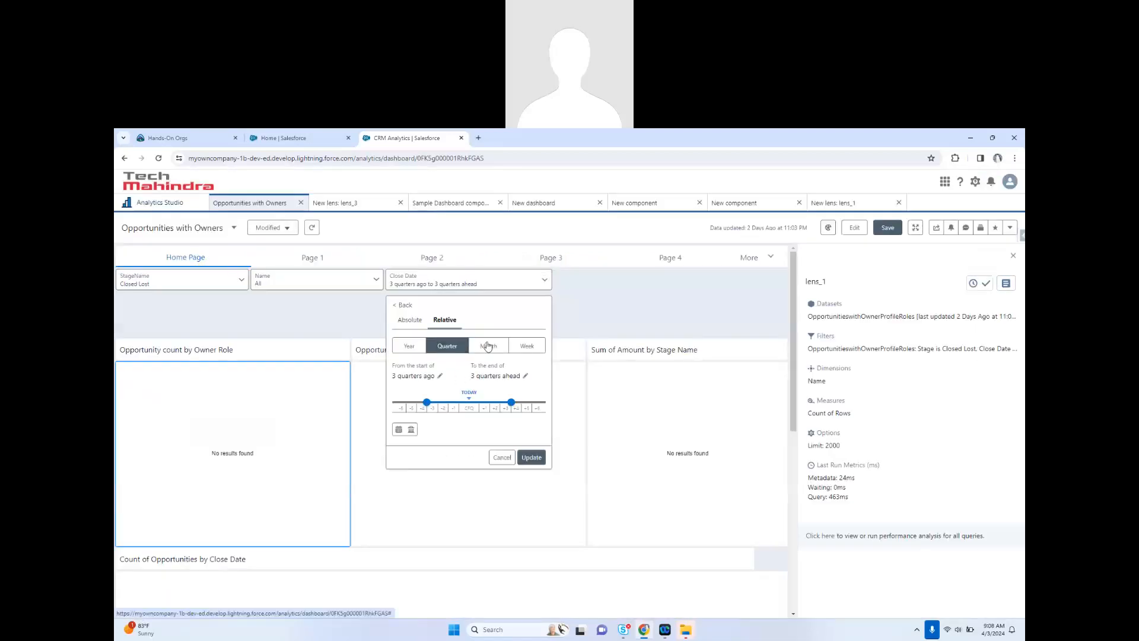
{"action": "left_click", "coordinate": [527, 346]}
{"action": "left_click_drag", "start_coordinate": [459, 402], "coordinate": [521, 403]}
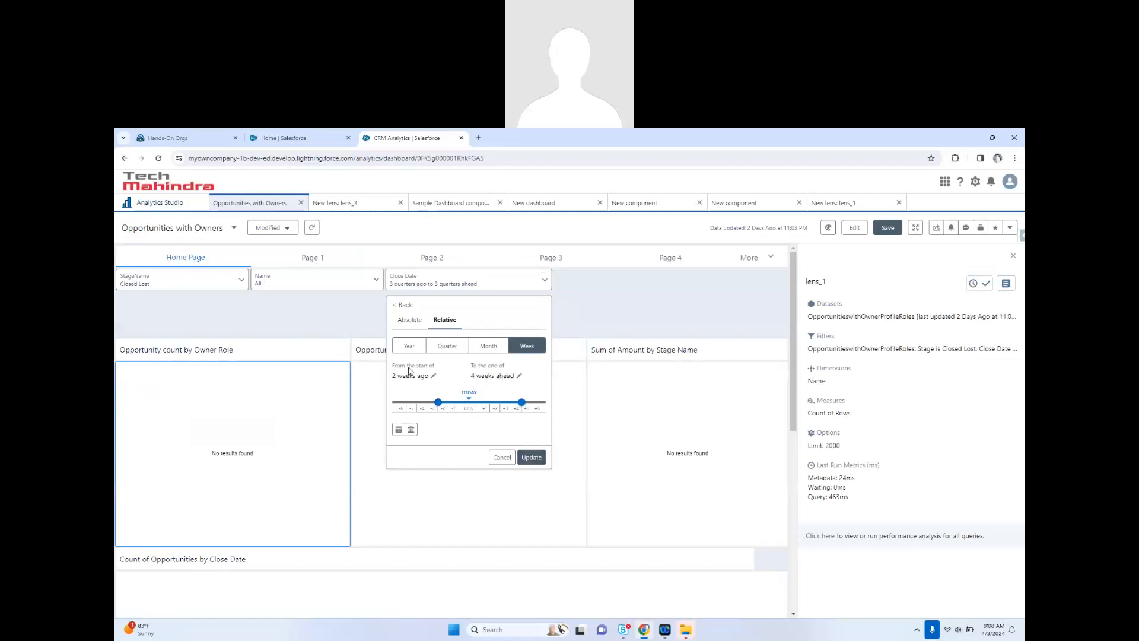
{"action": "left_click", "coordinate": [531, 458]}
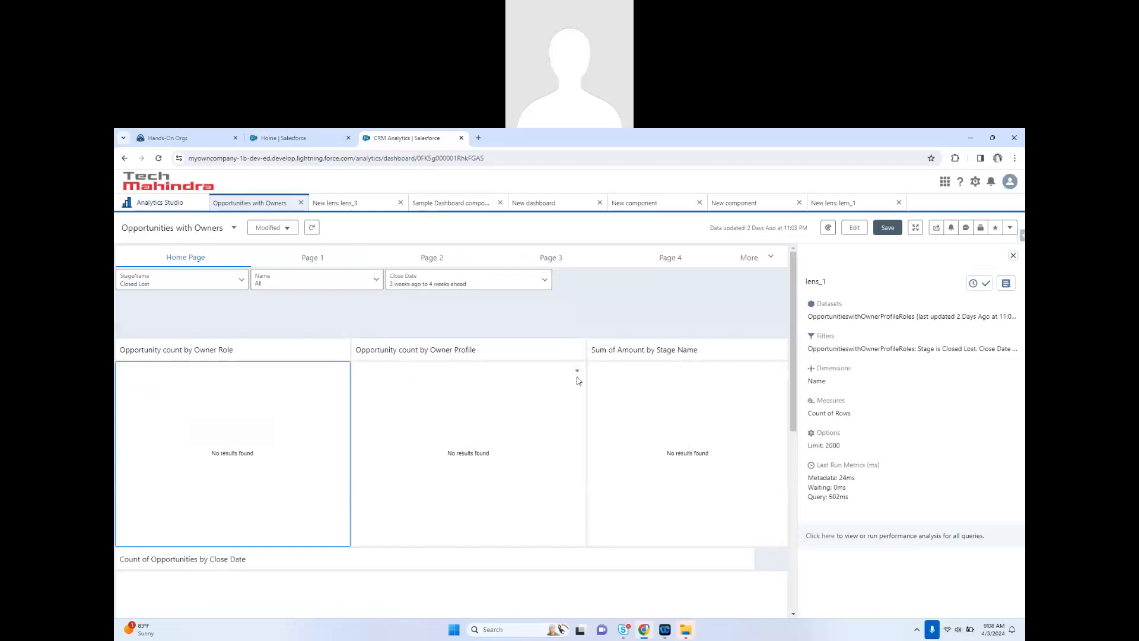
- Examine how the owner role chart's final query expresses the fiscal week range in its Close Date statement
{"action": "left_click", "coordinate": [341, 376]}
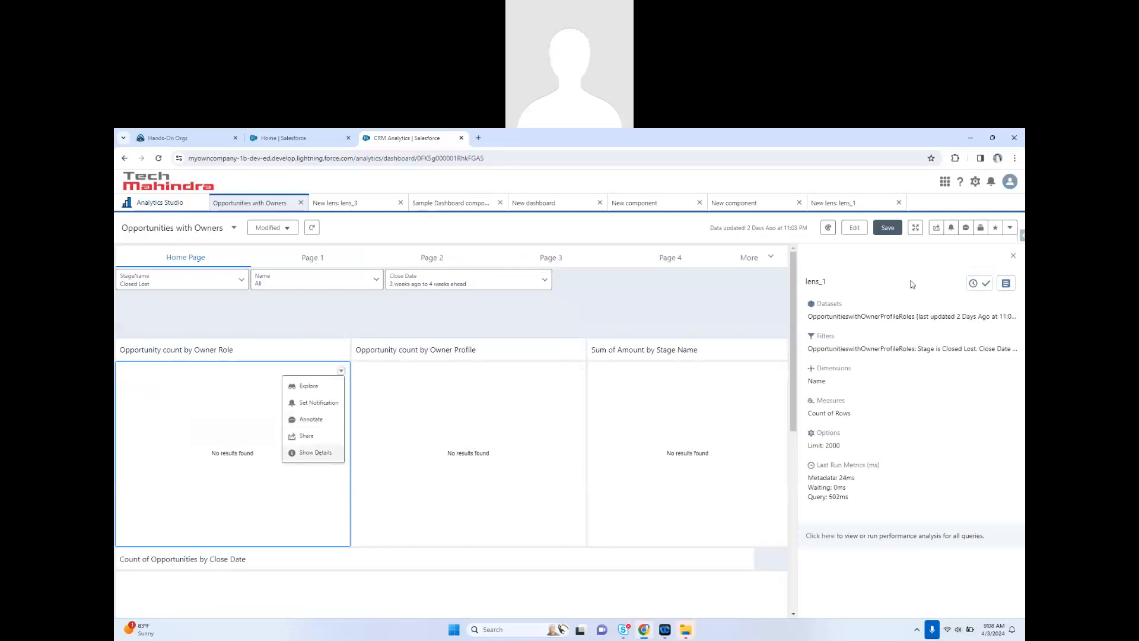
{"action": "left_click", "coordinate": [315, 453]}
{"action": "left_click", "coordinate": [1006, 283]}
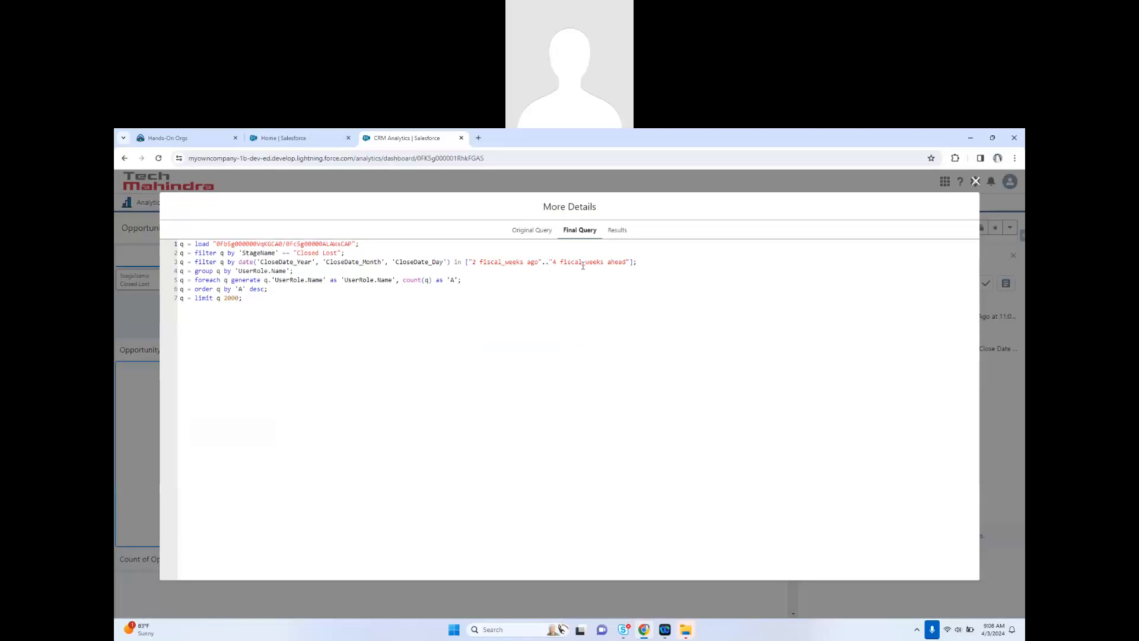
{"action": "left_click", "coordinate": [975, 181]}
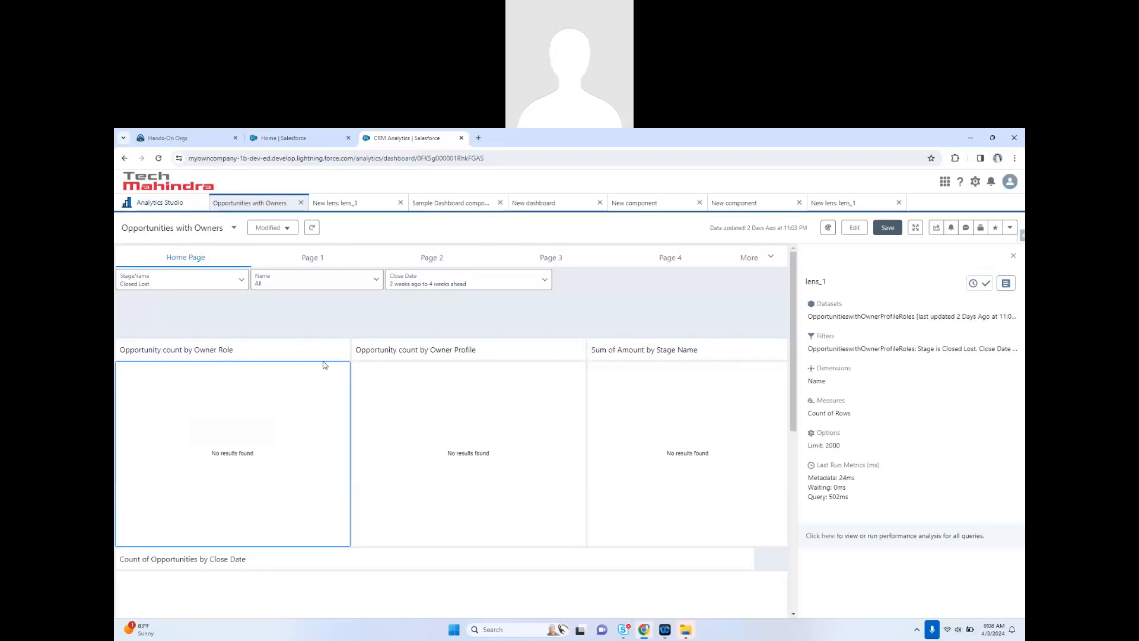
- Set the Close Date filter to an absolute date with the Less Than Or Equal To operator and the date 9/15/2029
{"action": "left_click", "coordinate": [420, 292]}
{"action": "left_click", "coordinate": [414, 319]}
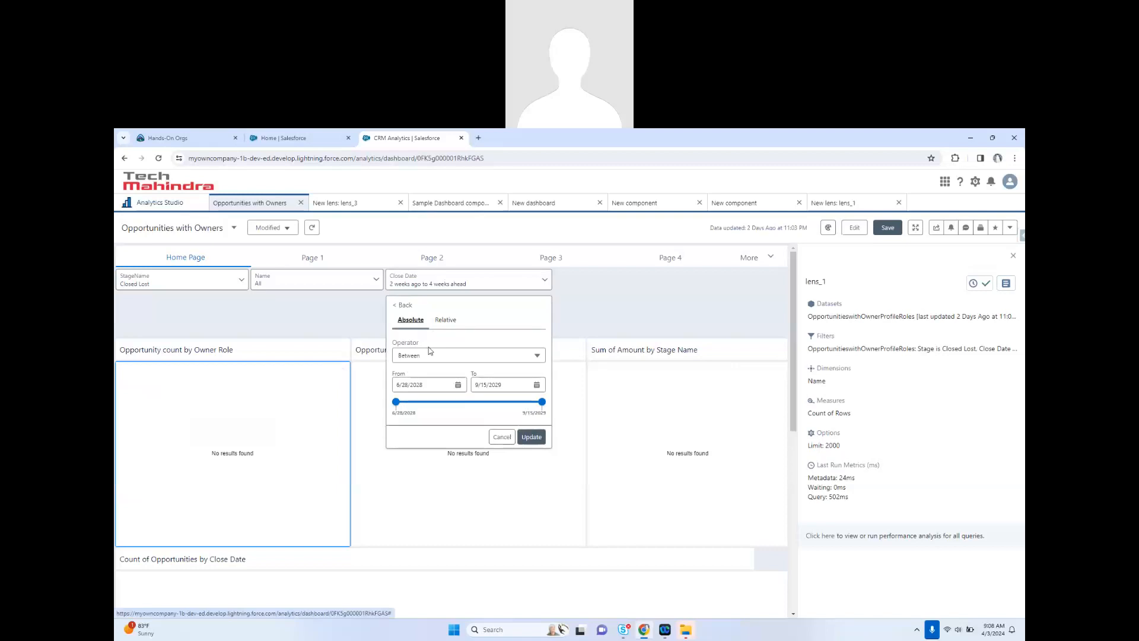
{"action": "left_click", "coordinate": [431, 354]}
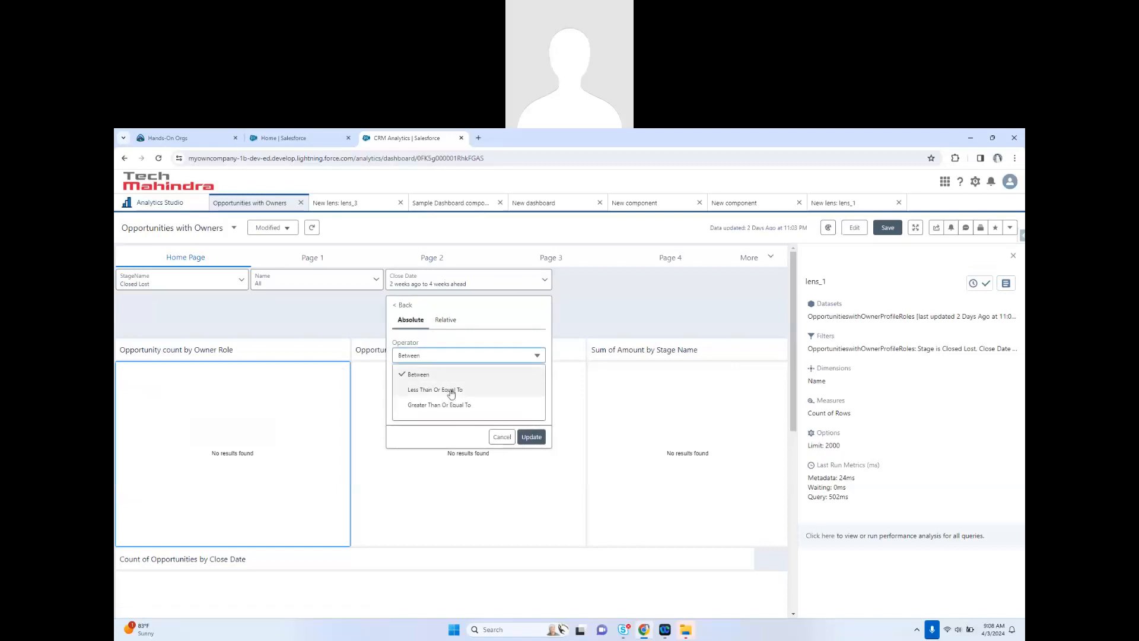
{"action": "left_click", "coordinate": [451, 392]}
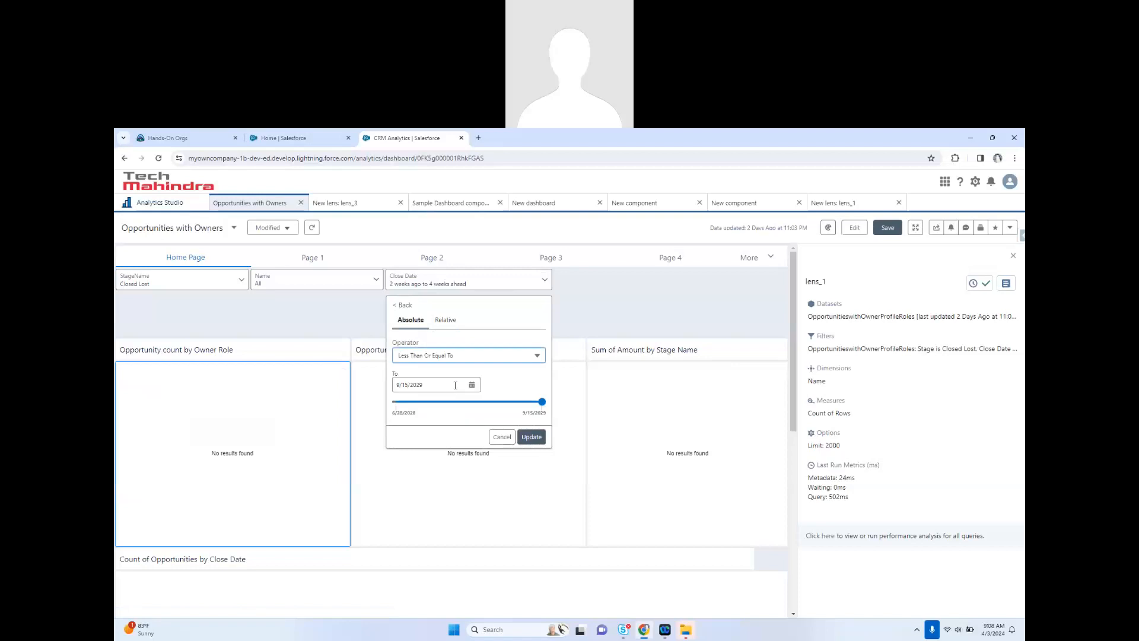
{"action": "left_click", "coordinate": [531, 437]}
- Examine the dateRange in the owner role chart's final query, focusing on its end date
{"action": "left_click", "coordinate": [341, 370]}
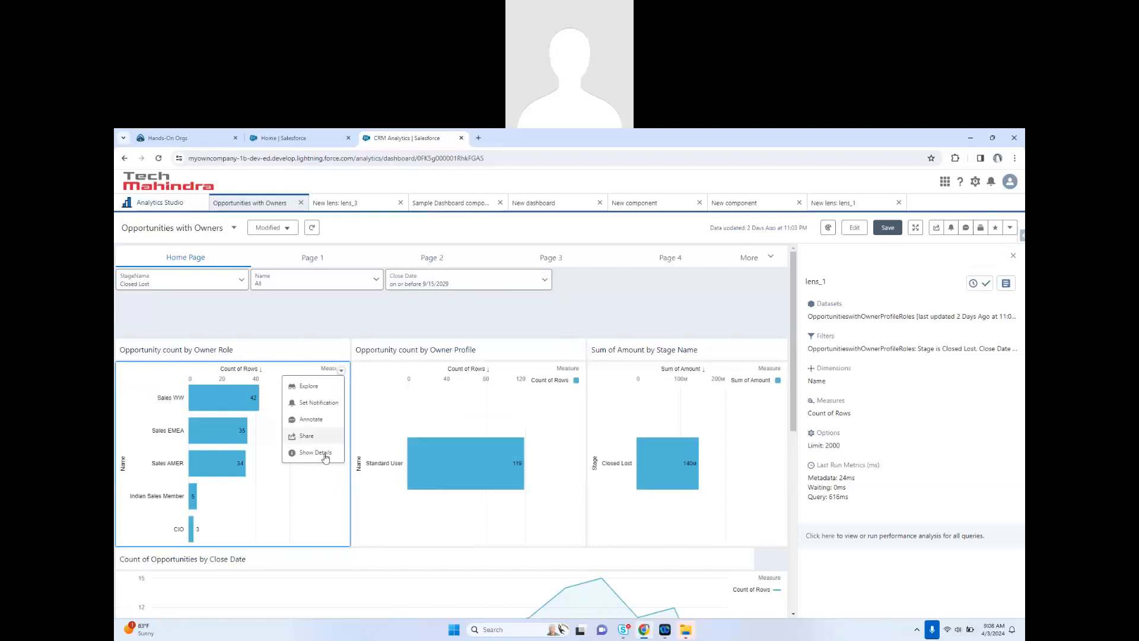
{"action": "left_click", "coordinate": [324, 453]}
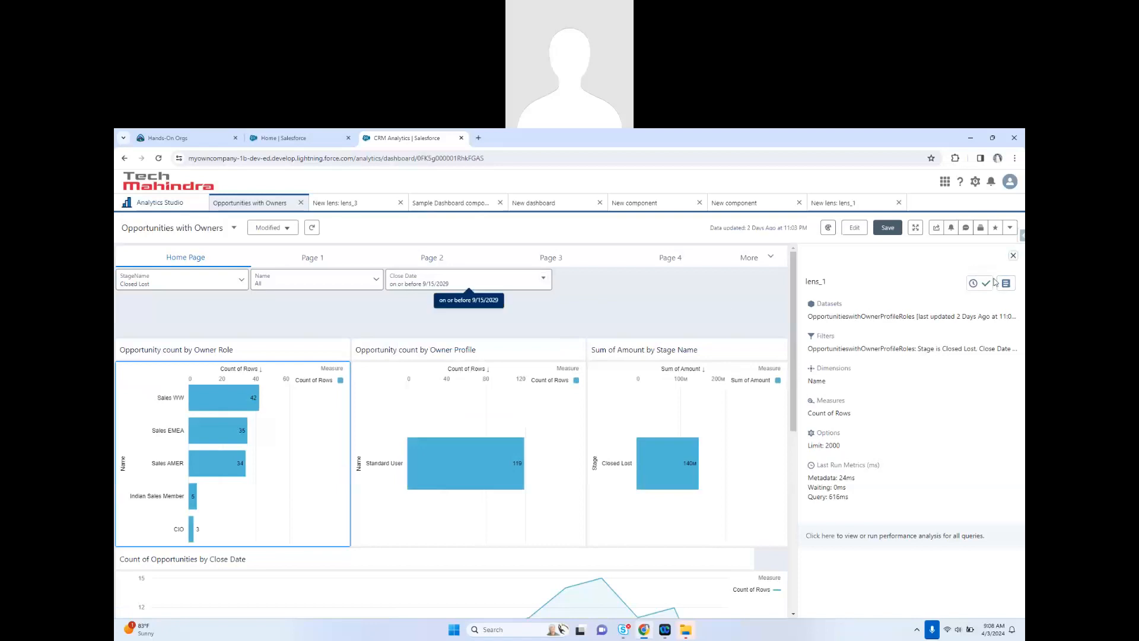
{"action": "left_click", "coordinate": [1005, 283]}
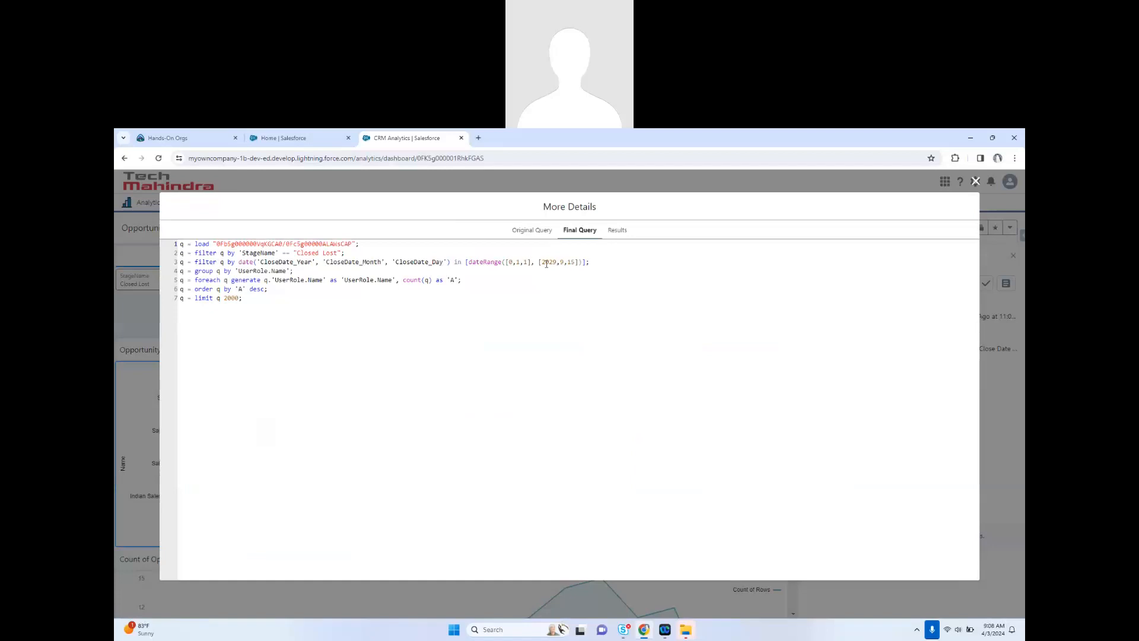
{"action": "left_click_drag", "start_coordinate": [543, 264], "coordinate": [574, 262]}
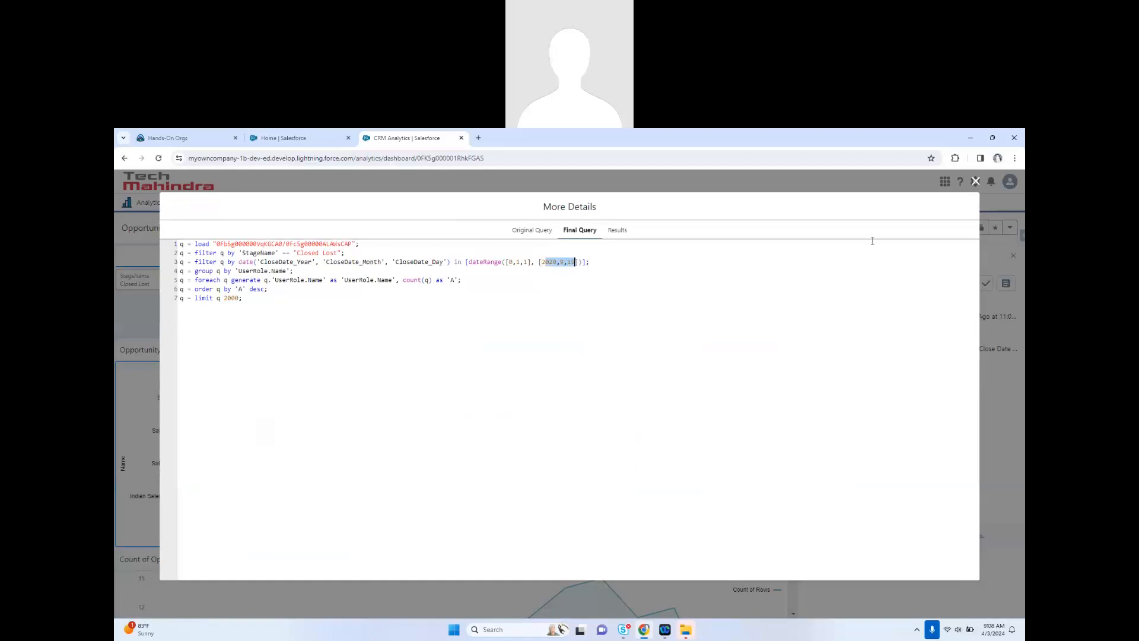
{"action": "left_click", "coordinate": [975, 182]}
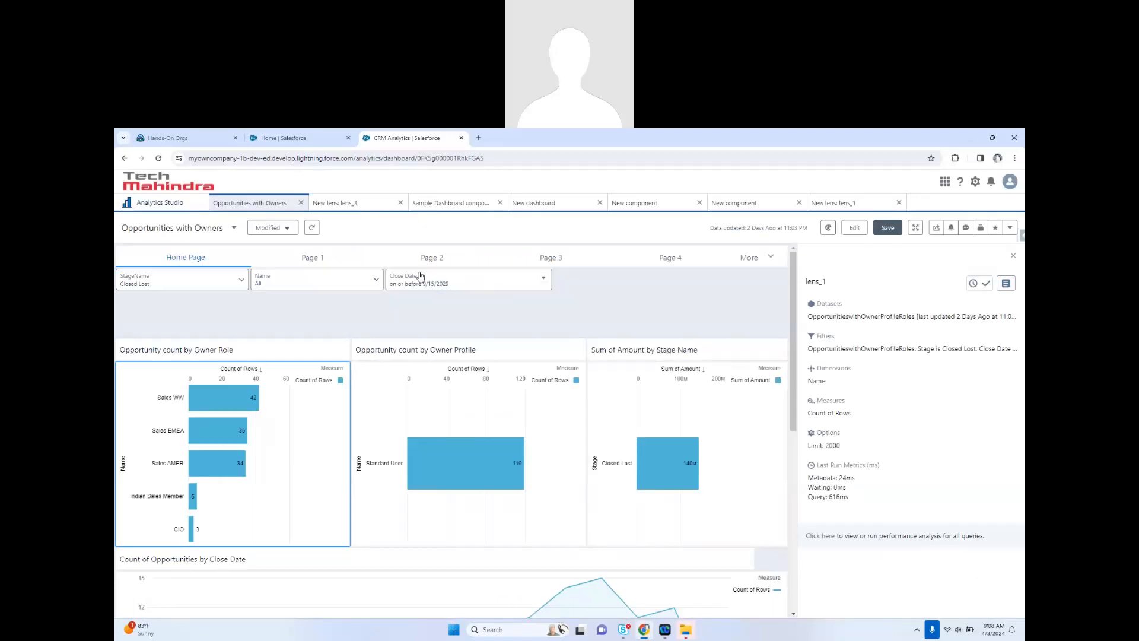
- Change the absolute Close Date filter's operator to Greater Than Or Equal To with the date 6/28/2028
{"action": "left_click", "coordinate": [419, 276]}
{"action": "left_click", "coordinate": [433, 354]}
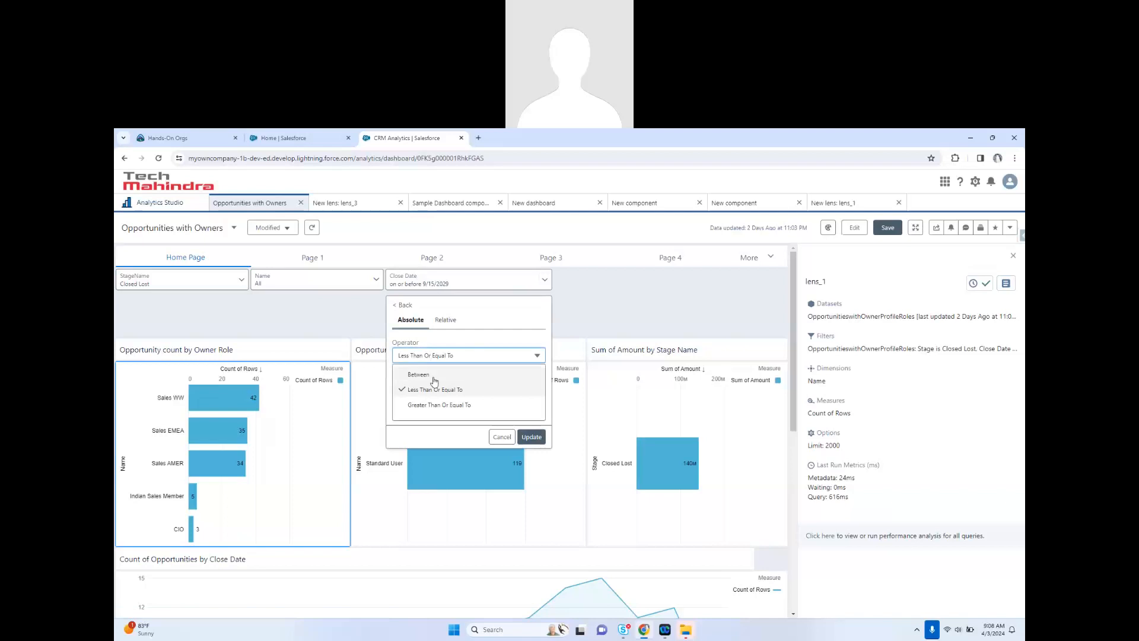
{"action": "left_click", "coordinate": [442, 406]}
{"action": "left_click", "coordinate": [531, 436]}
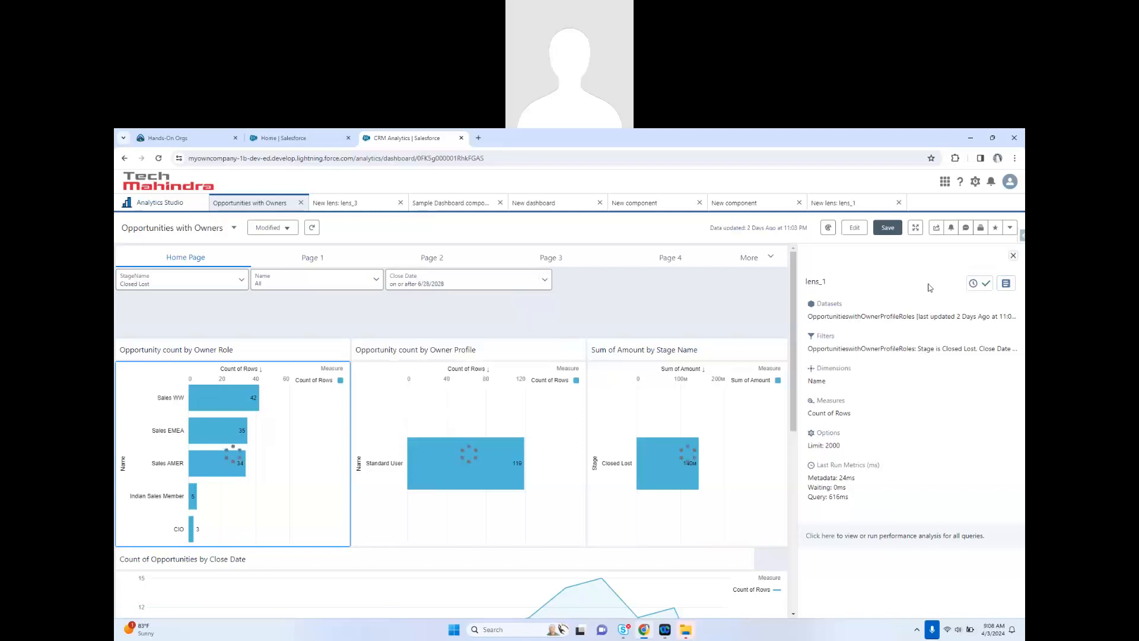
- Examine the start and end dates of the dateRange in the owner role chart's final query for the on-or-after filter
{"action": "left_click", "coordinate": [1006, 282]}
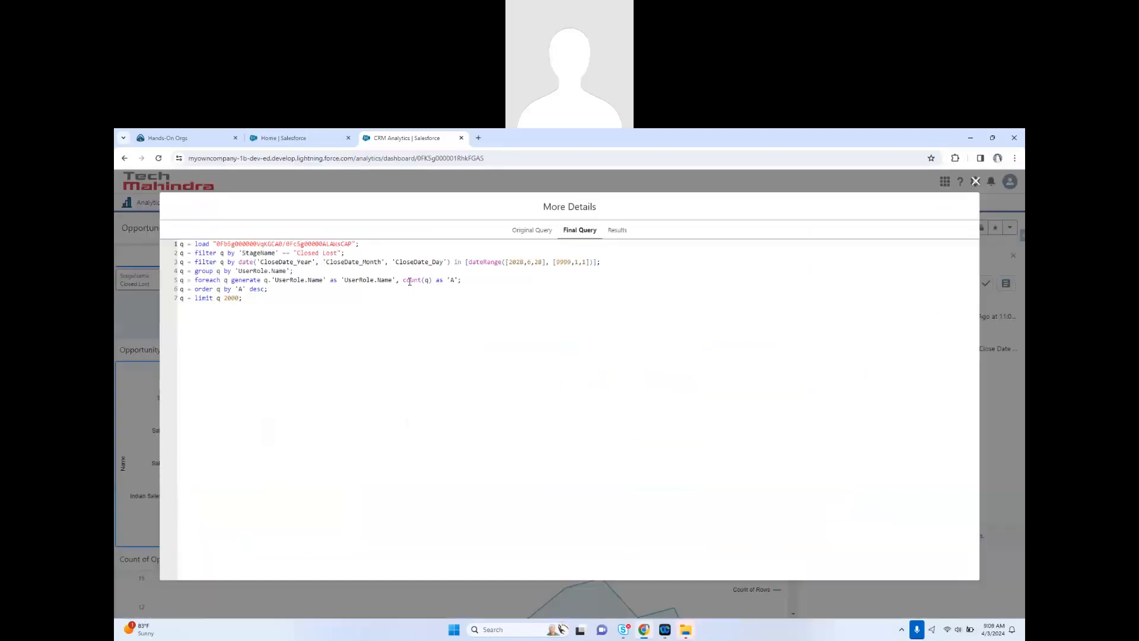
{"action": "left_click", "coordinate": [515, 263]}
{"action": "left_click_drag", "start_coordinate": [553, 263], "coordinate": [589, 263]}
{"action": "left_click", "coordinate": [567, 271]}
{"action": "left_click_drag", "start_coordinate": [509, 263], "coordinate": [538, 263]}
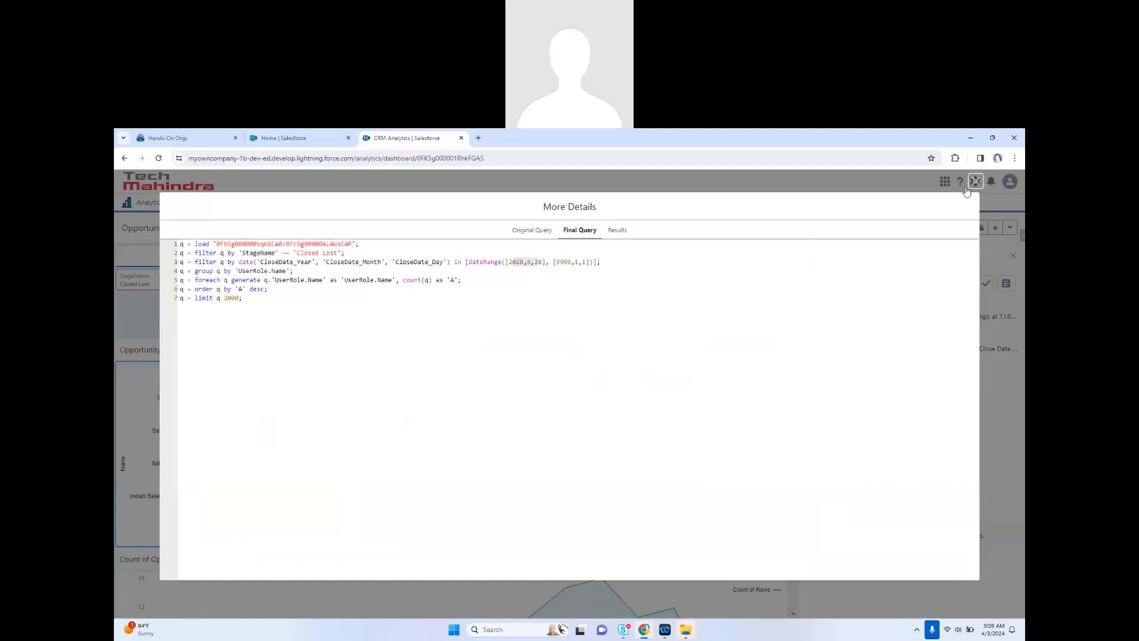
{"action": "left_click", "coordinate": [976, 182]}
{"action": "mouse_move", "coordinate": [663, 446]}
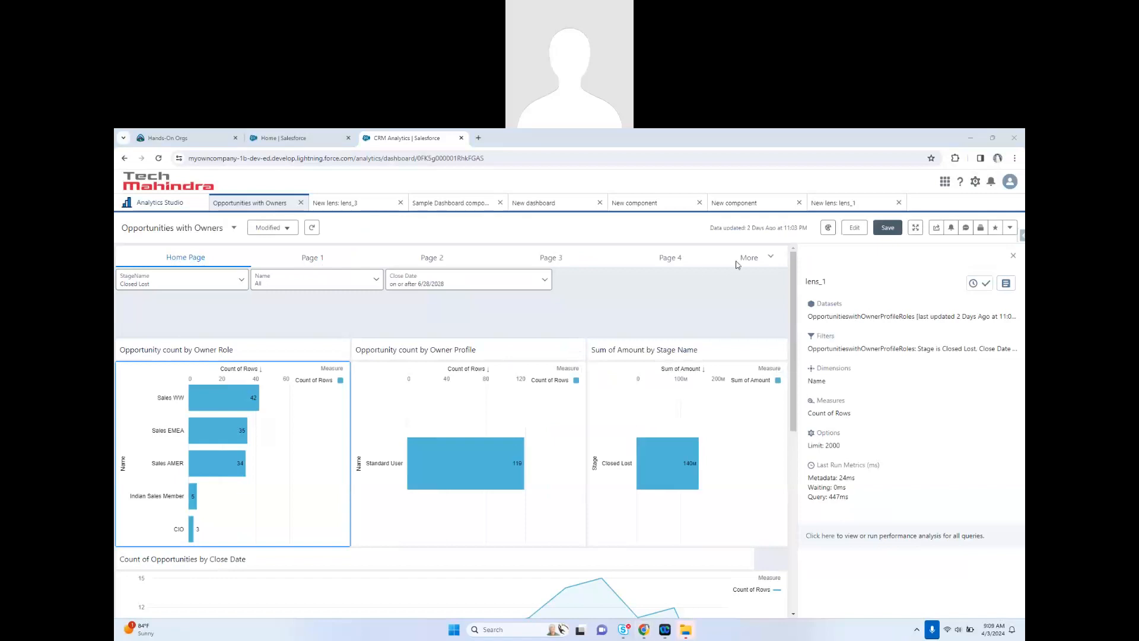
- In dashboard edit mode, shift the StageName, Name and Close Date filters down one row and place a container in the free space beside them
{"action": "left_click", "coordinate": [854, 228]}
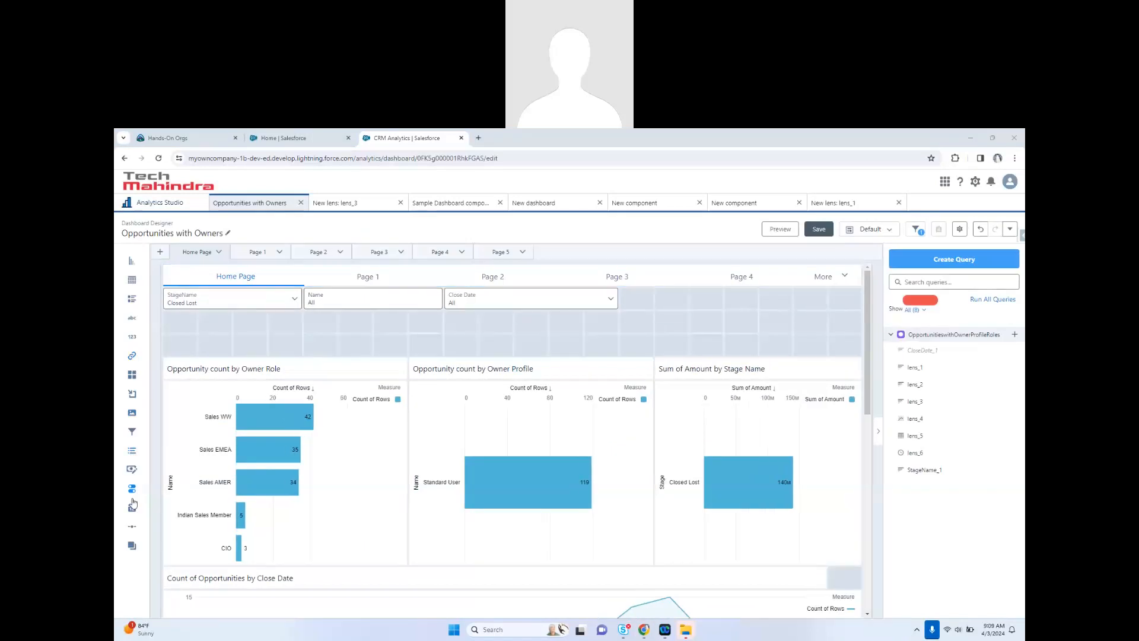
{"action": "left_click_drag", "start_coordinate": [132, 397], "coordinate": [599, 392]}
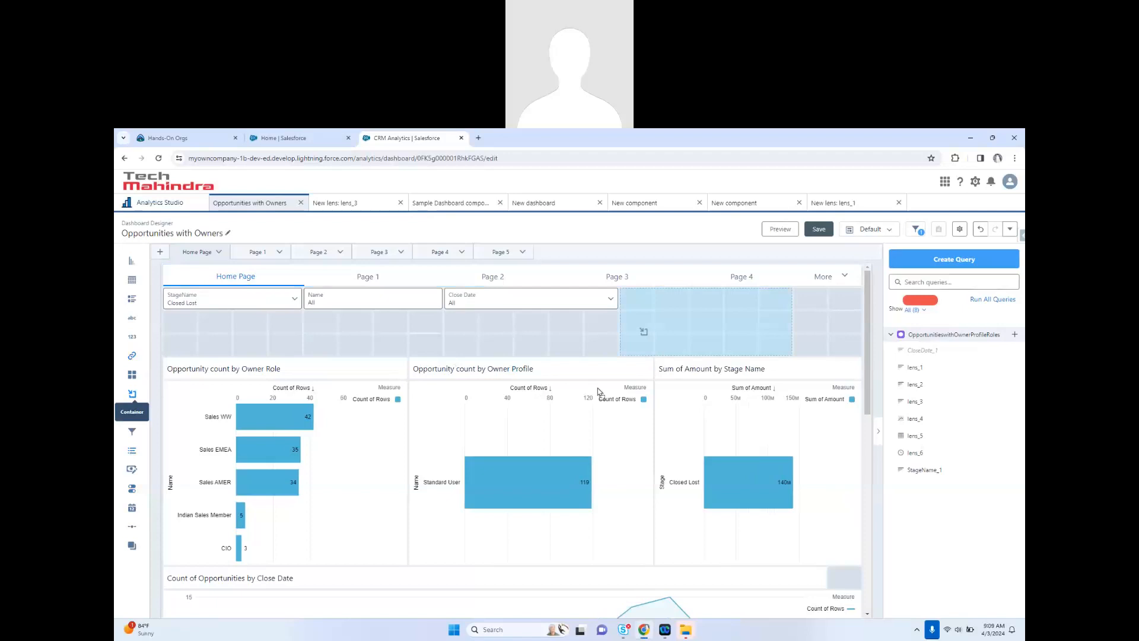
{"action": "left_click_drag", "start_coordinate": [230, 301], "coordinate": [286, 319]}
{"action": "left_click_drag", "start_coordinate": [396, 300], "coordinate": [417, 321]}
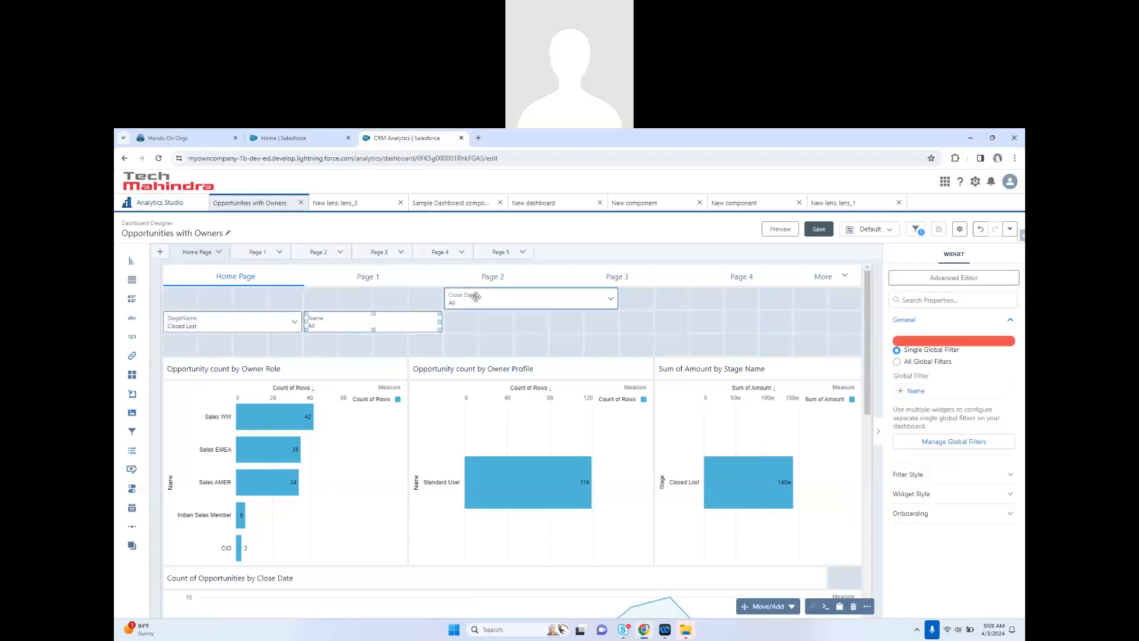
{"action": "left_click_drag", "start_coordinate": [475, 298], "coordinate": [481, 326]}
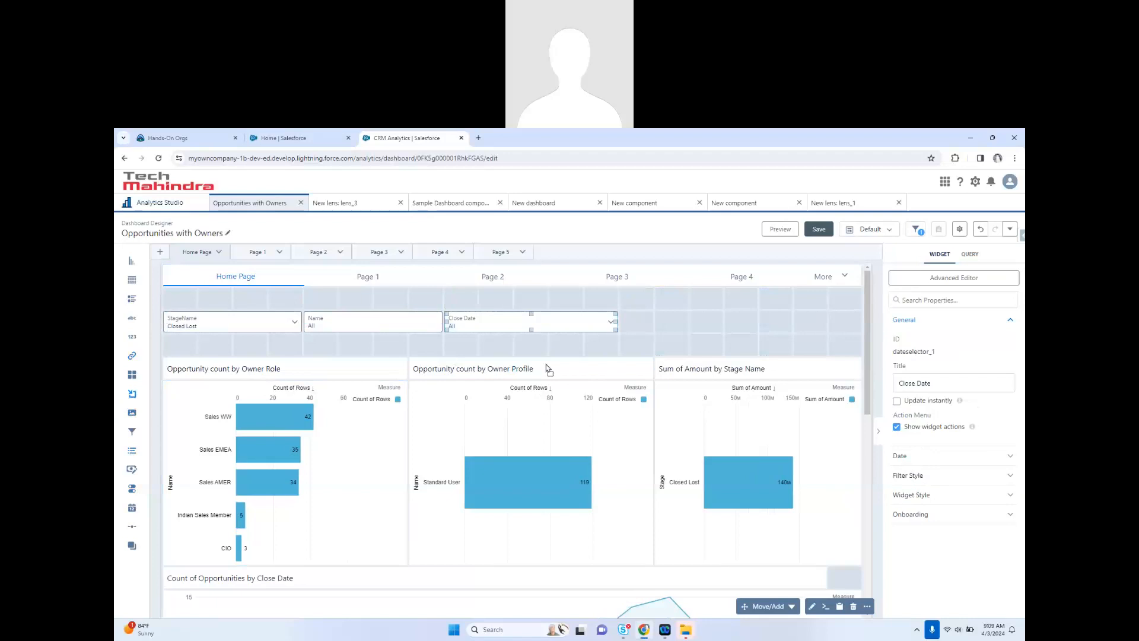
{"action": "left_click_drag", "start_coordinate": [546, 365], "coordinate": [702, 332]}
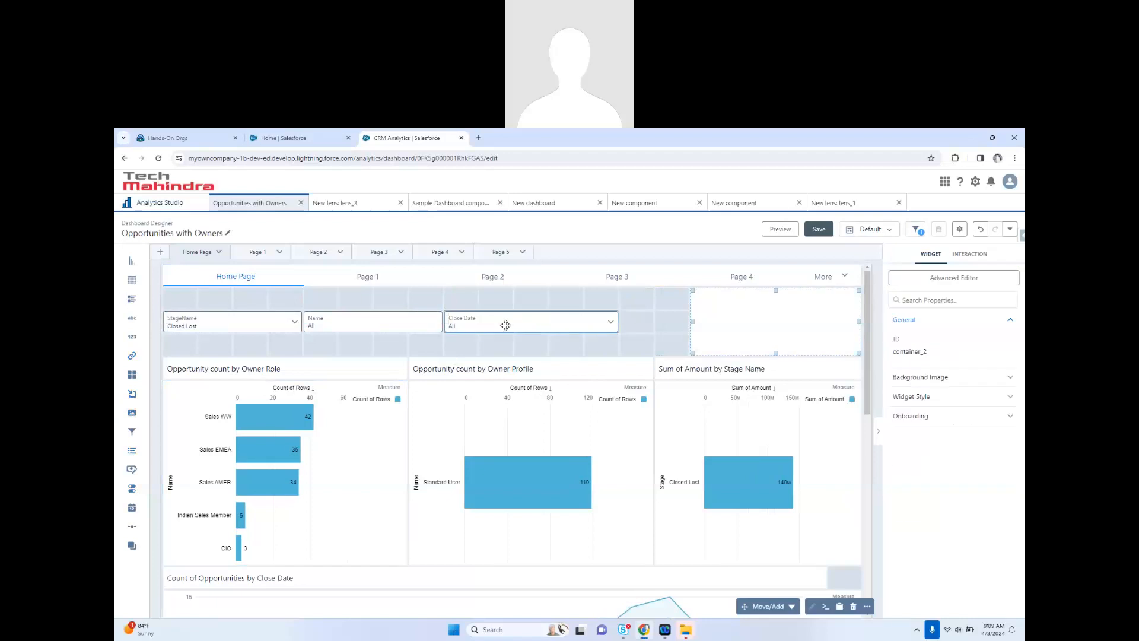
- Narrow the Close Date and Name filters and move them into the new container
{"action": "left_click", "coordinate": [505, 326]}
{"action": "left_click_drag", "start_coordinate": [615, 323], "coordinate": [512, 323]}
{"action": "left_click_drag", "start_coordinate": [816, 319], "coordinate": [826, 301]}
{"action": "left_click", "coordinate": [440, 321]}
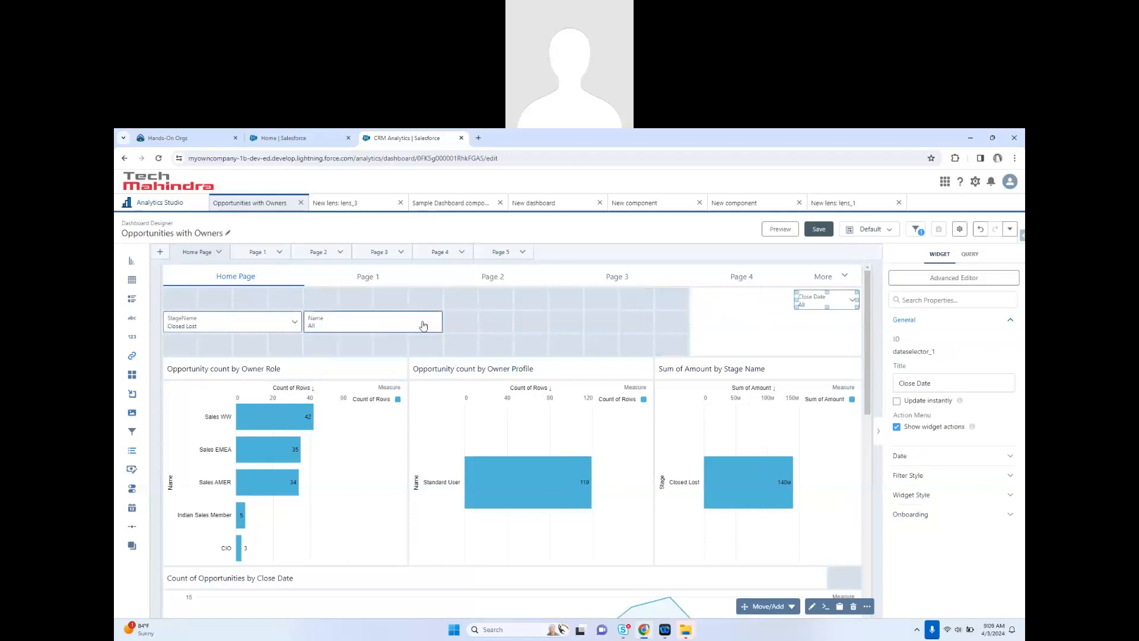
{"action": "left_click_drag", "start_coordinate": [440, 320], "coordinate": [331, 326]}
{"action": "left_click_drag", "start_coordinate": [331, 327], "coordinate": [386, 328]}
- Move the StageName filter into the container beside Name and Close Date, spacing the filters apart and widening Close Date
{"action": "left_click", "coordinate": [691, 319]}
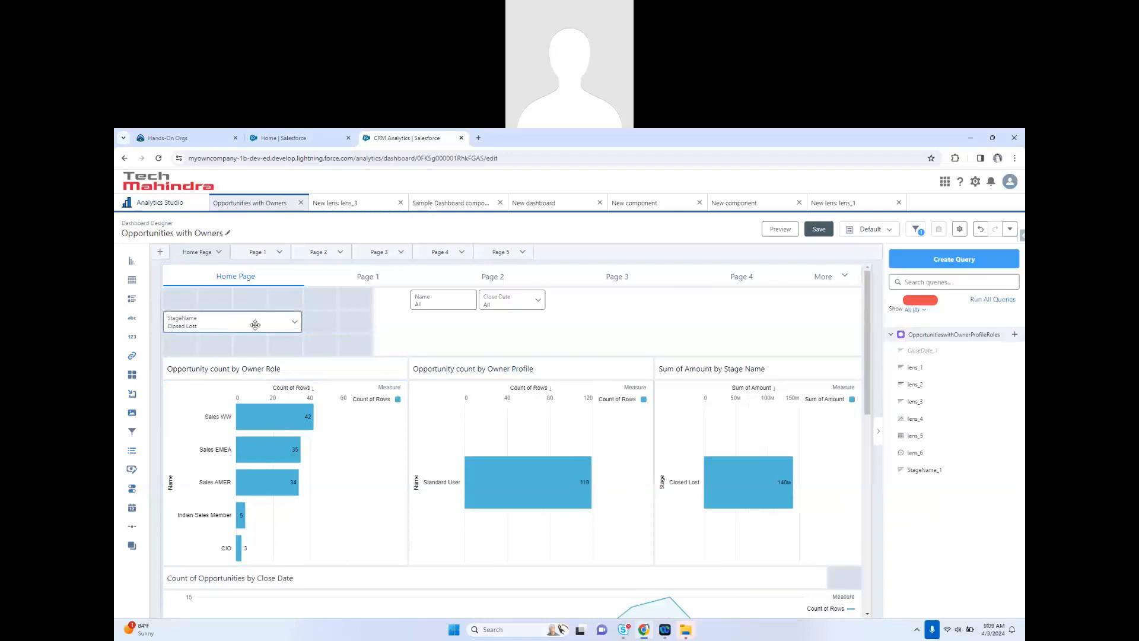
{"action": "left_click_drag", "start_coordinate": [274, 327], "coordinate": [562, 300]}
{"action": "left_click_drag", "start_coordinate": [632, 300], "coordinate": [702, 300]}
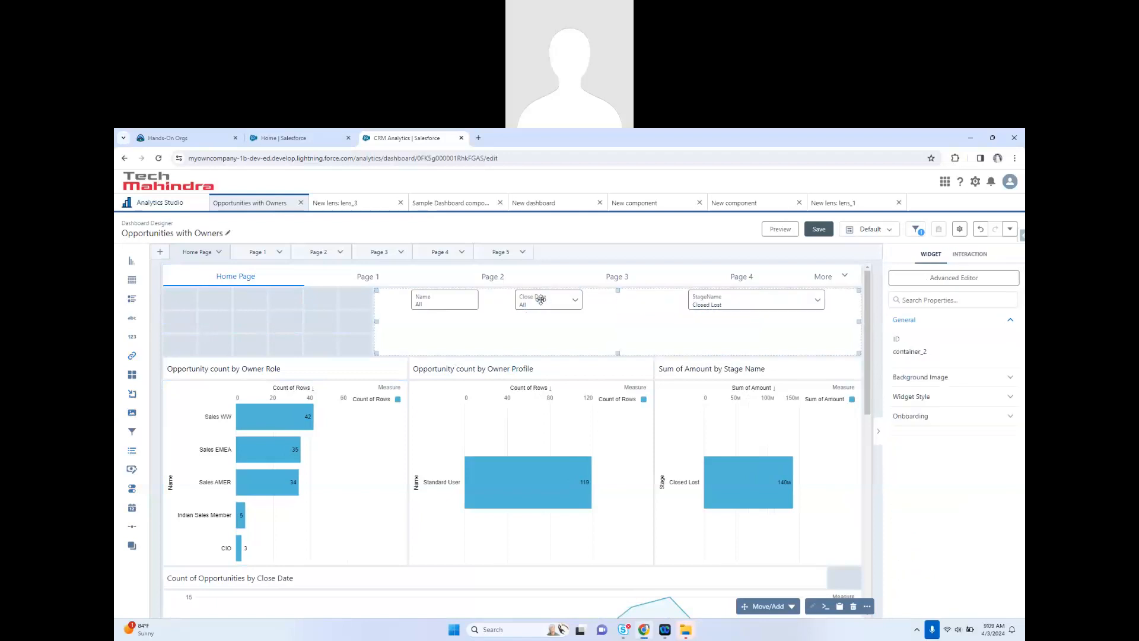
{"action": "left_click", "coordinate": [563, 299]}
{"action": "left_click_drag", "start_coordinate": [581, 300], "coordinate": [634, 302]}
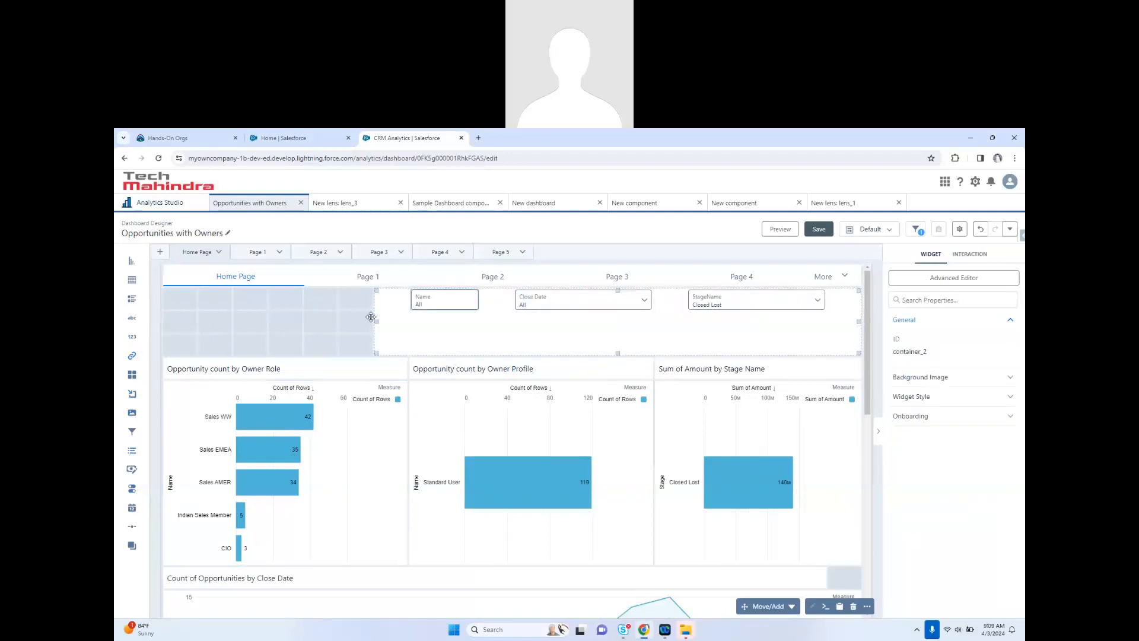
- Extend the filter container across the full dashboard width, then widen the Name filter and space Close Date and StageName apart
{"action": "left_click_drag", "start_coordinate": [376, 321], "coordinate": [189, 299]}
{"action": "left_click", "coordinate": [233, 309]}
{"action": "left_click", "coordinate": [206, 301]}
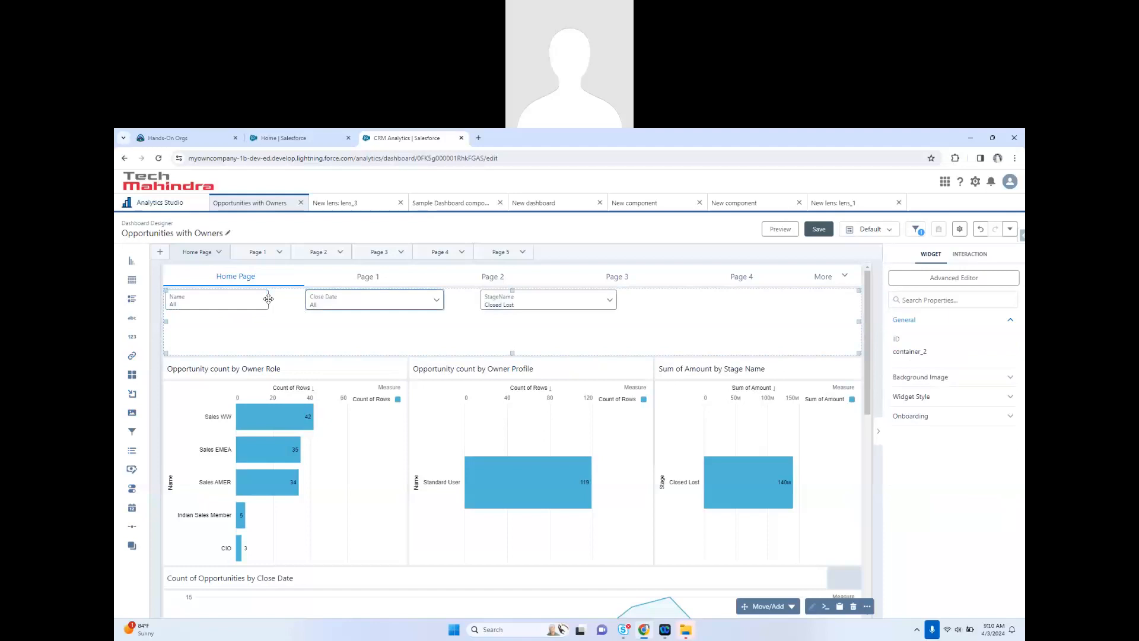
{"action": "left_click_drag", "start_coordinate": [268, 301], "coordinate": [302, 301]}
{"action": "left_click_drag", "start_coordinate": [374, 303], "coordinate": [425, 307]}
{"action": "left_click_drag", "start_coordinate": [538, 305], "coordinate": [617, 304]}
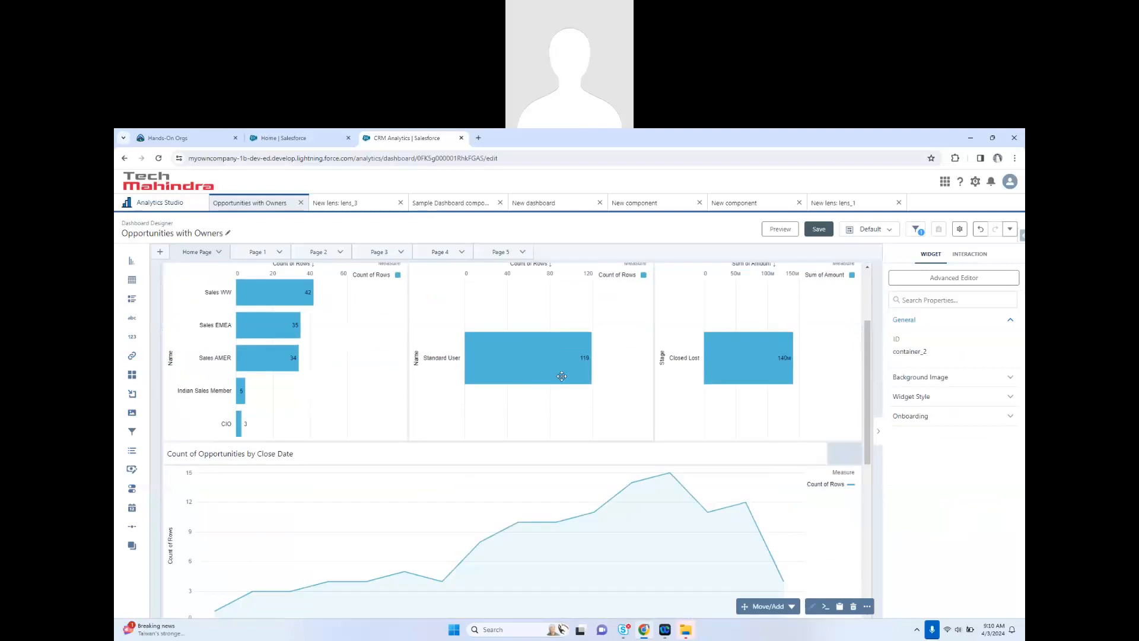
- Shift the Opps key fields section and the Count of Opportunities by Close Date line chart and title down the page
{"action": "scroll", "coordinate": [345, 437], "scroll_direction": "down", "scroll_amount": 3}
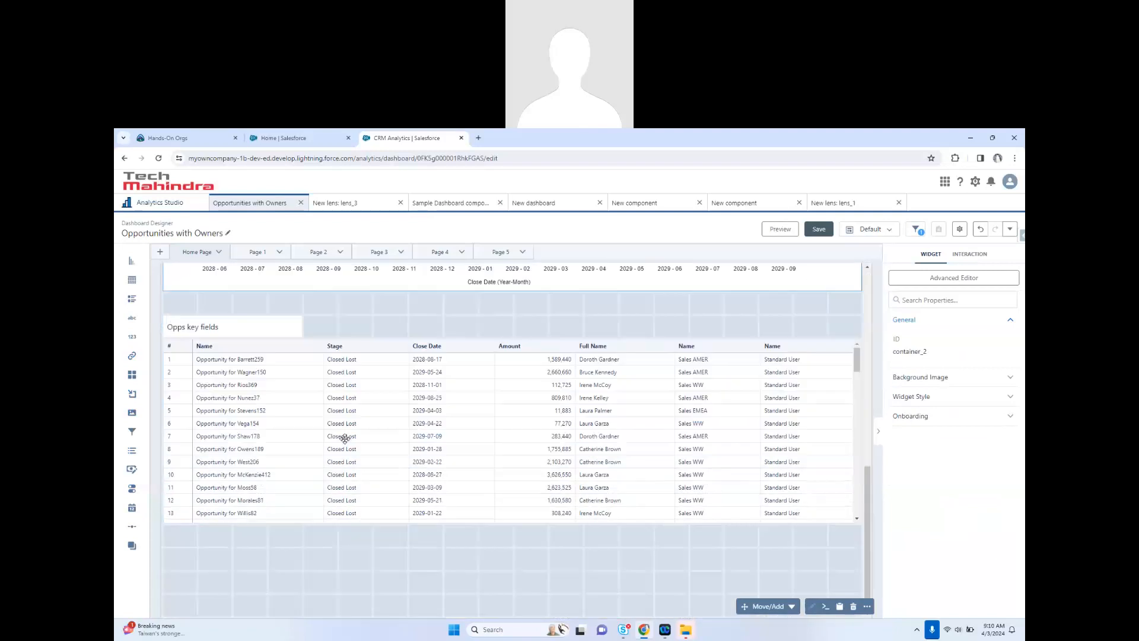
{"action": "left_click", "coordinate": [350, 501]}
{"action": "left_click_drag", "start_coordinate": [271, 326], "coordinate": [278, 359]}
{"action": "scroll", "coordinate": [279, 359], "scroll_direction": "up", "scroll_amount": 4}
{"action": "left_click_drag", "start_coordinate": [284, 399], "coordinate": [284, 429]}
{"action": "scroll", "coordinate": [289, 395], "scroll_direction": "up", "scroll_amount": 3}
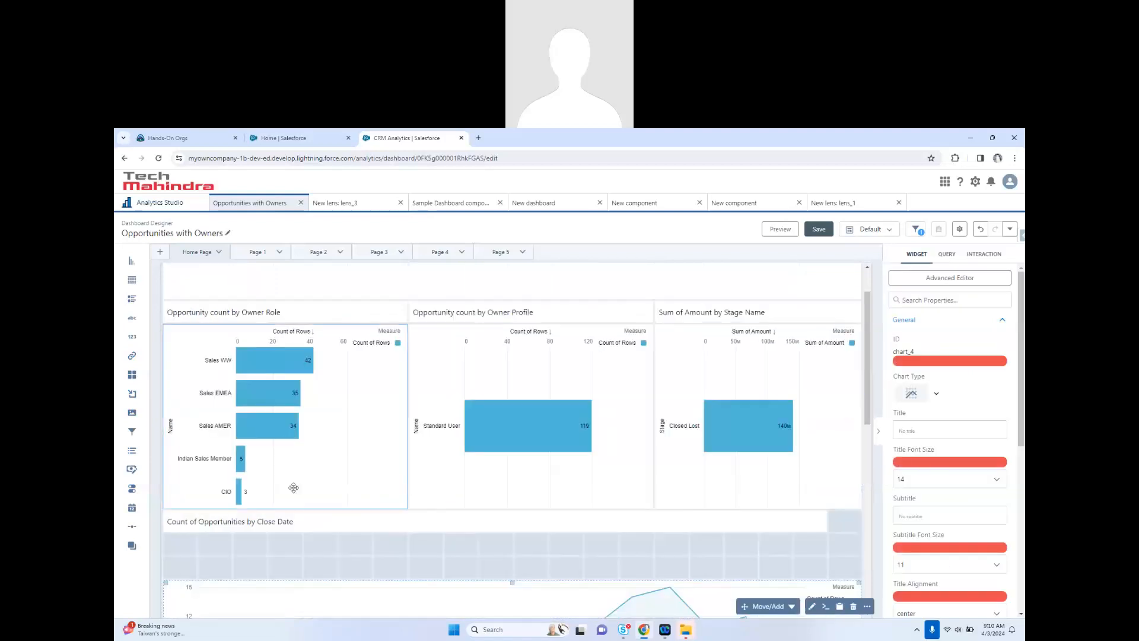
{"action": "left_click_drag", "start_coordinate": [290, 520], "coordinate": [289, 541]}
- Move the Owner Role, Owner Profile and Stage Name bar charts down two rows, lowering the Close Date chart's title to make room
{"action": "left_click_drag", "start_coordinate": [268, 401], "coordinate": [269, 424]}
{"action": "left_click", "coordinate": [344, 549]}
{"action": "left_click_drag", "start_coordinate": [368, 571], "coordinate": [369, 574]}
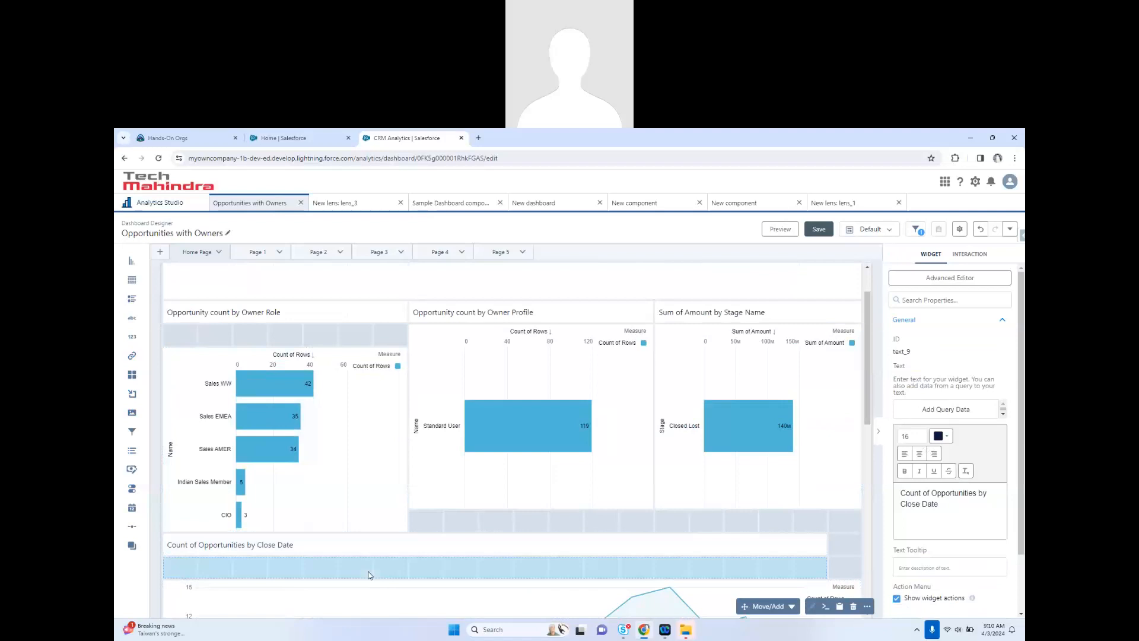
{"action": "left_click_drag", "start_coordinate": [482, 414], "coordinate": [493, 448]}
{"action": "left_click_drag", "start_coordinate": [344, 446], "coordinate": [346, 467]}
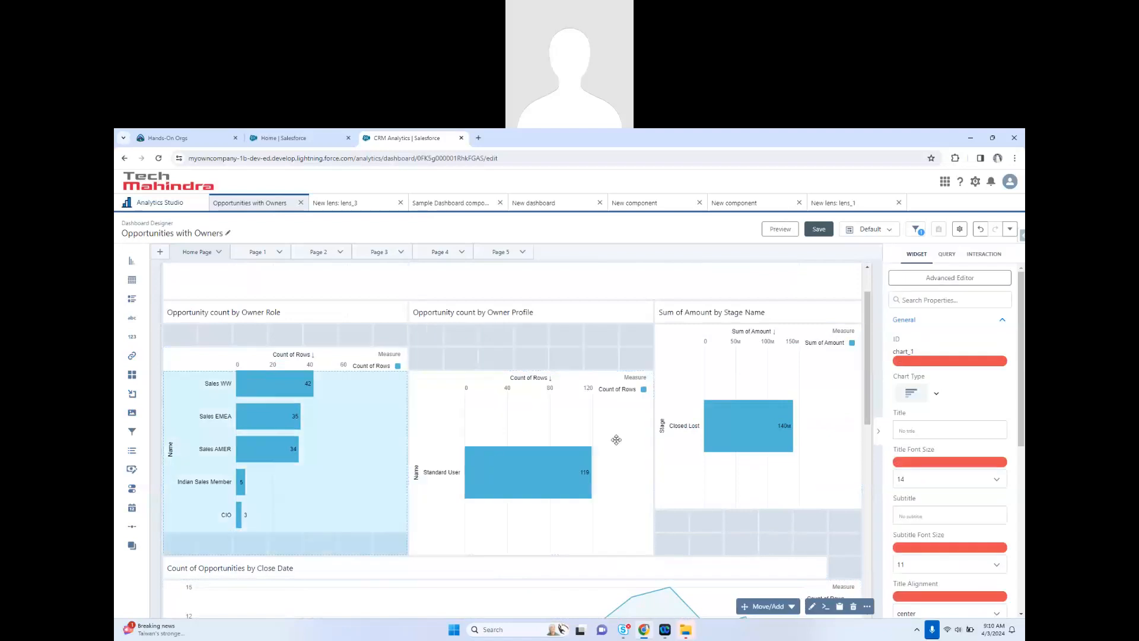
{"action": "left_click_drag", "start_coordinate": [769, 425], "coordinate": [769, 471]}
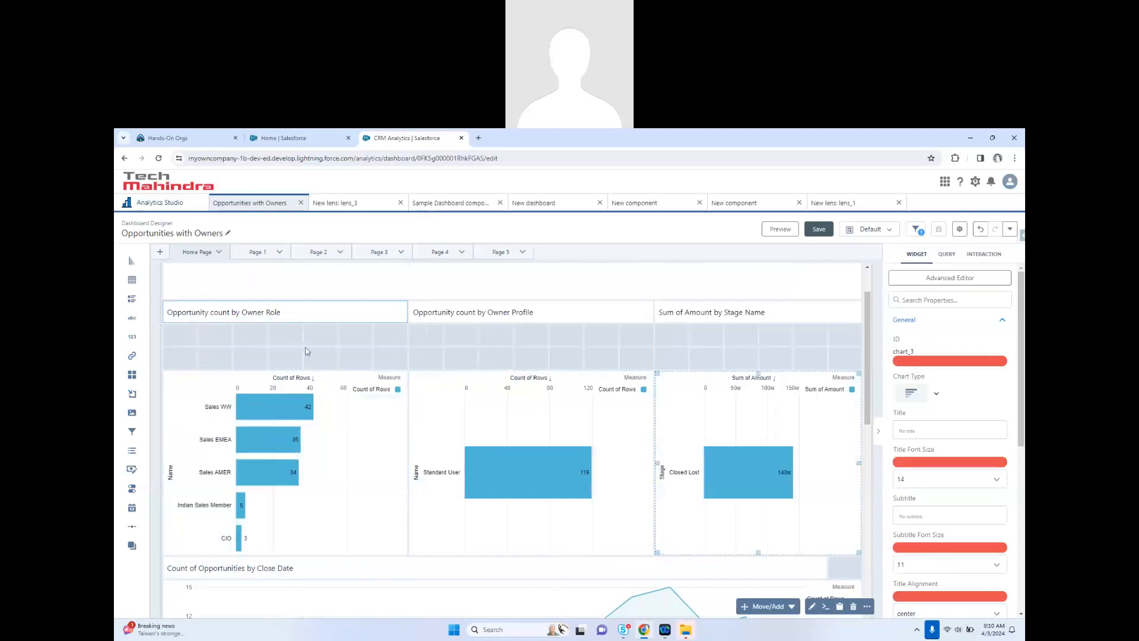
- Move the titles of the Owner Role, Owner Profile and Stage Name charts down two rows, directly above their charts
{"action": "left_click_drag", "start_coordinate": [303, 314], "coordinate": [308, 366]}
{"action": "left_click_drag", "start_coordinate": [445, 311], "coordinate": [448, 357]}
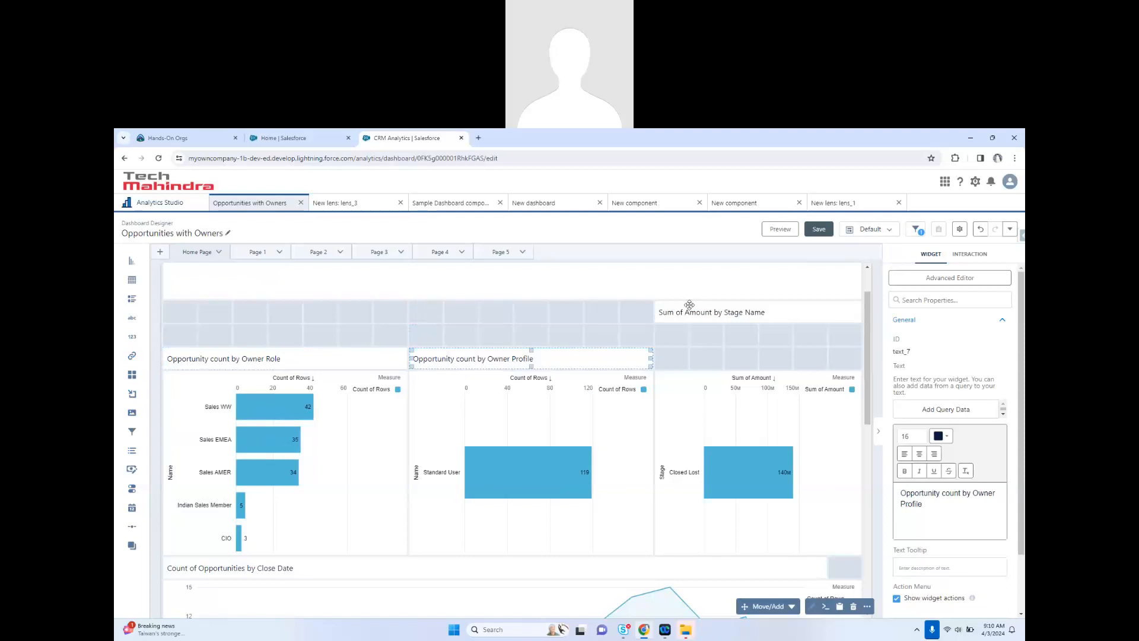
{"action": "left_click", "coordinate": [697, 319]}
{"action": "left_click_drag", "start_coordinate": [697, 319], "coordinate": [707, 353]}
{"action": "scroll", "coordinate": [630, 310], "scroll_direction": "up", "scroll_amount": 1}
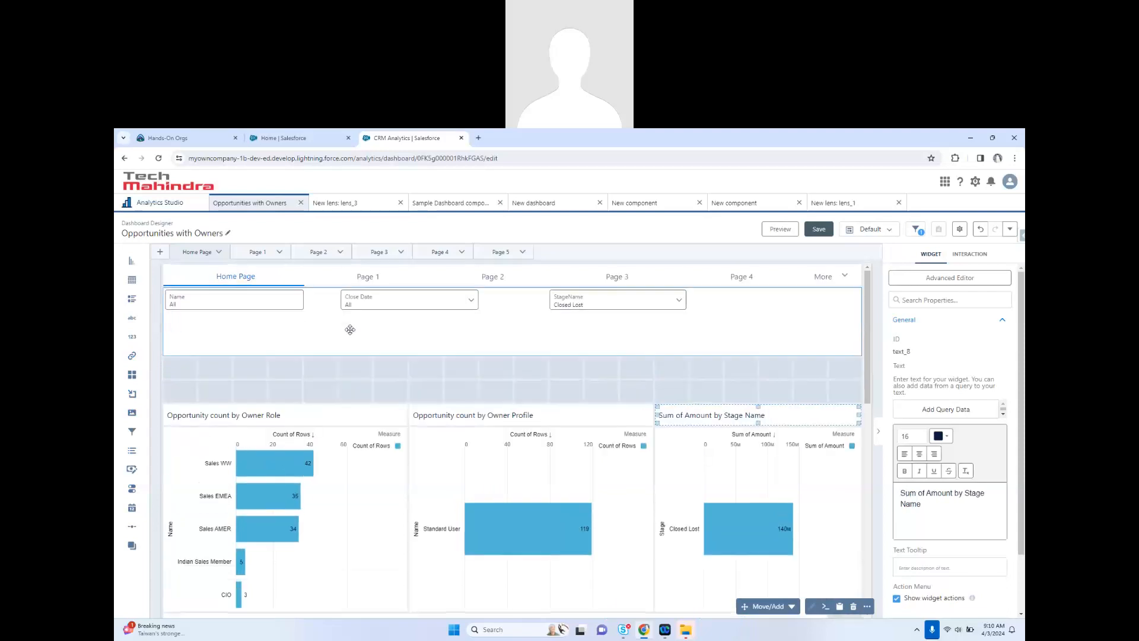
- Try moving the Name filter within the container, then the whole container with its filters down one row and back
{"action": "left_click", "coordinate": [261, 306]}
{"action": "left_click", "coordinate": [251, 308]}
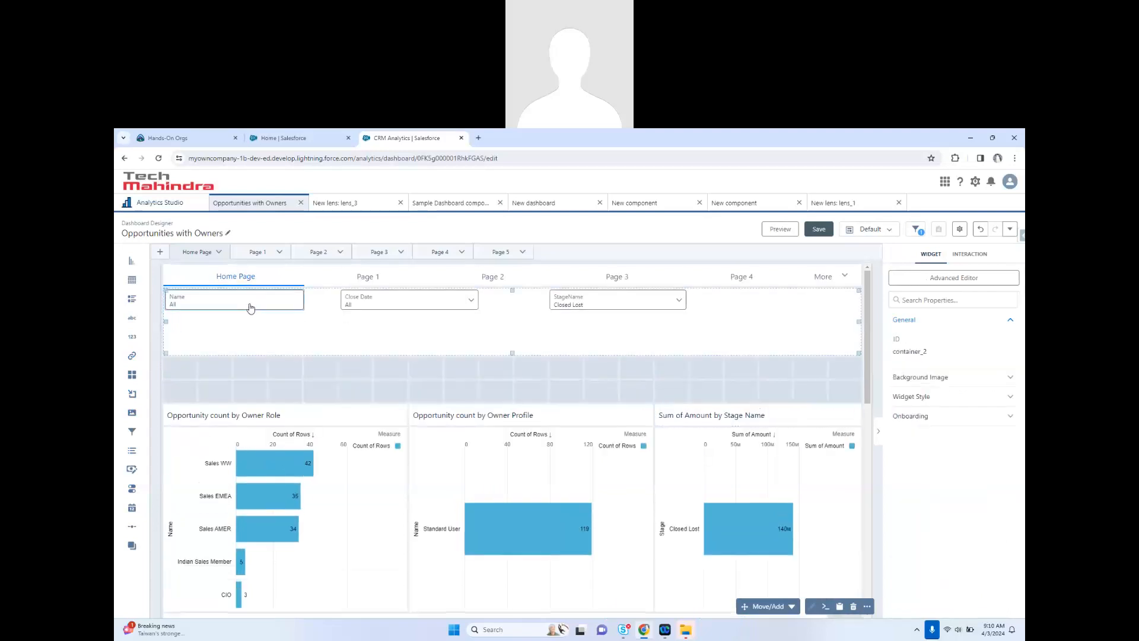
{"action": "mouse_move", "coordinate": [249, 311]}
{"action": "left_mouse_down"}
{"action": "mouse_move", "coordinate": [253, 333]}
{"action": "mouse_move", "coordinate": [247, 326]}
{"action": "left_mouse_up"}
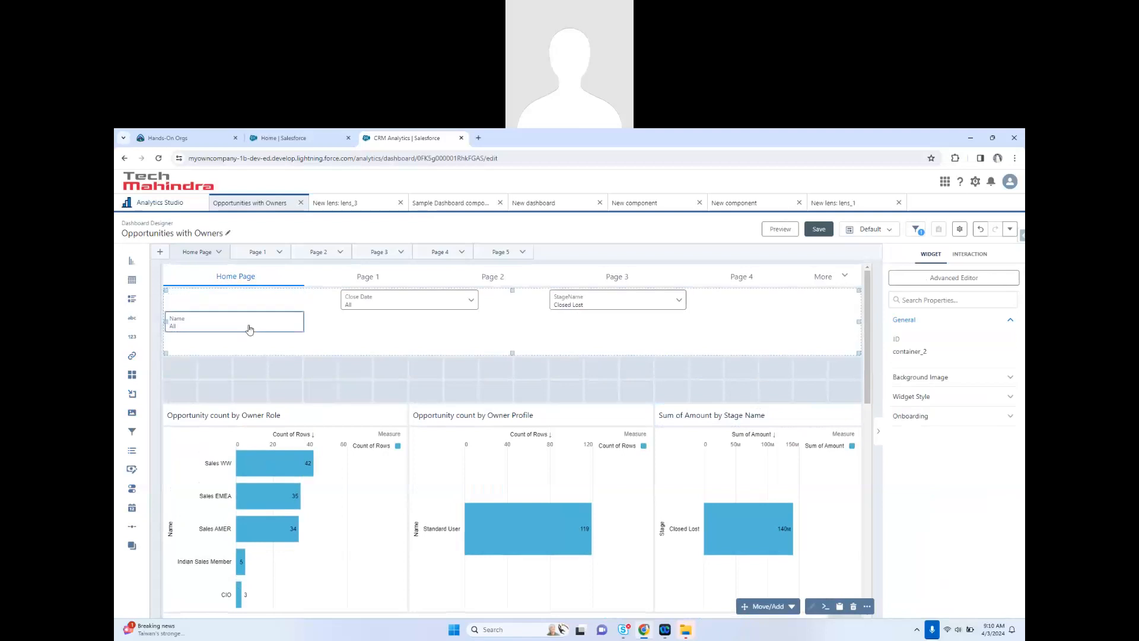
{"action": "left_click_drag", "start_coordinate": [429, 340], "coordinate": [435, 365]}
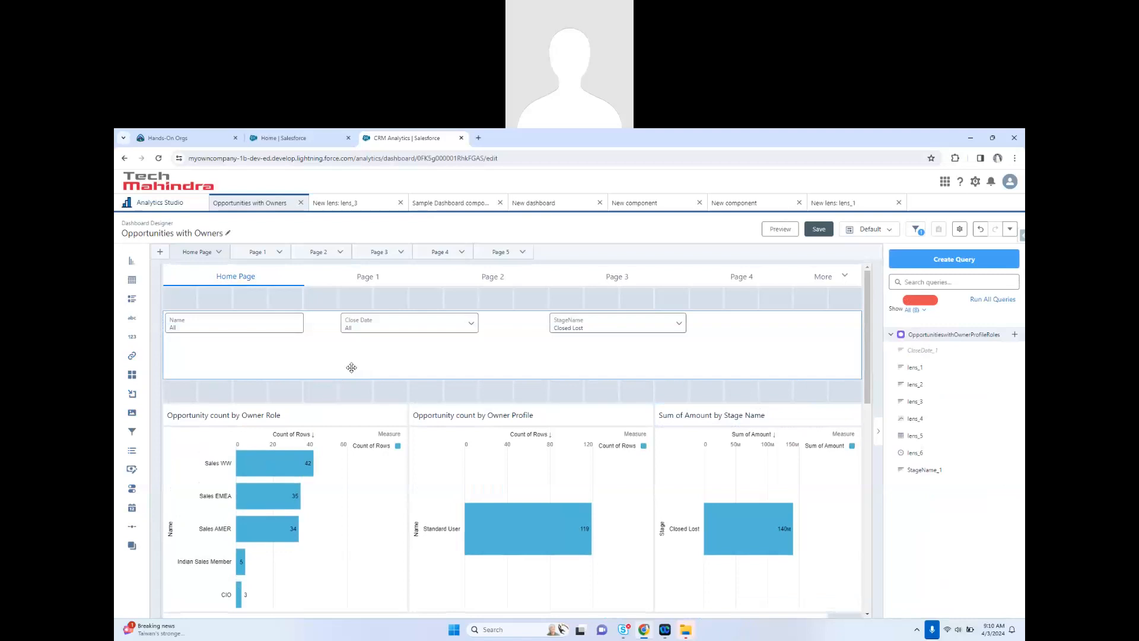
{"action": "left_click_drag", "start_coordinate": [352, 367], "coordinate": [391, 341]}
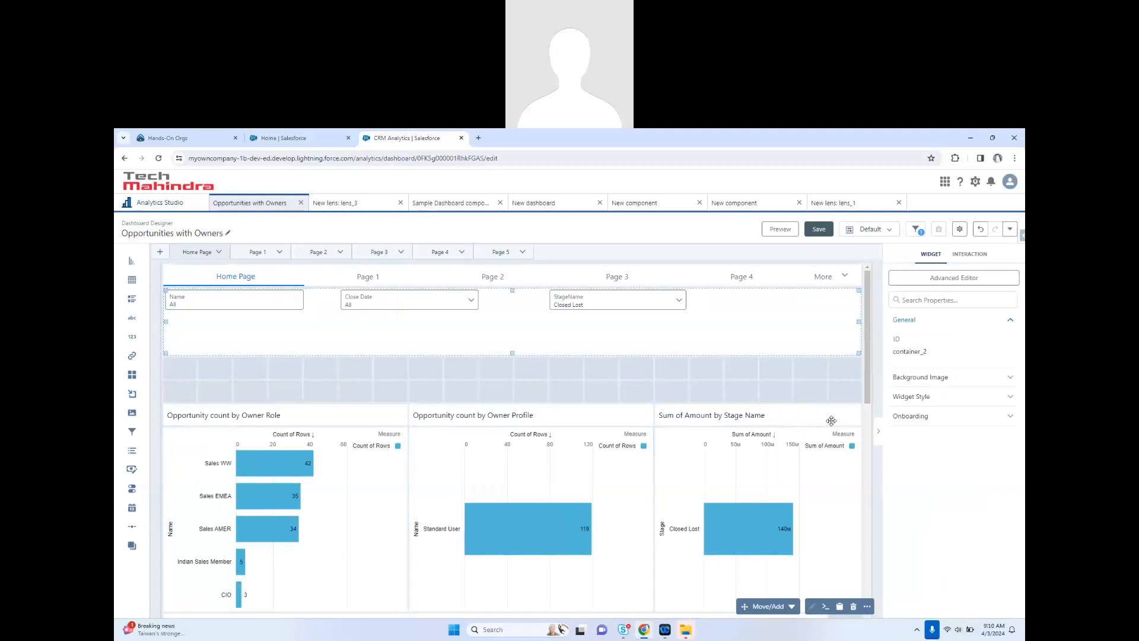
- Set the filter container's background to a custom light pink, RGB 235, 181, 181
{"action": "left_click", "coordinate": [940, 398]}
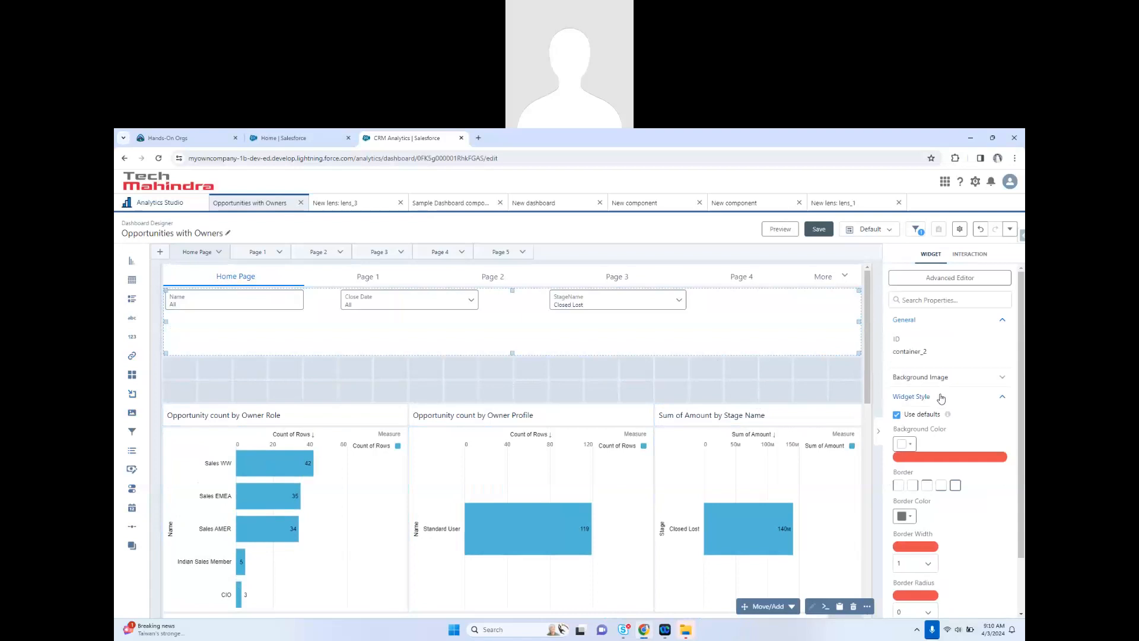
{"action": "left_click", "coordinate": [904, 444]}
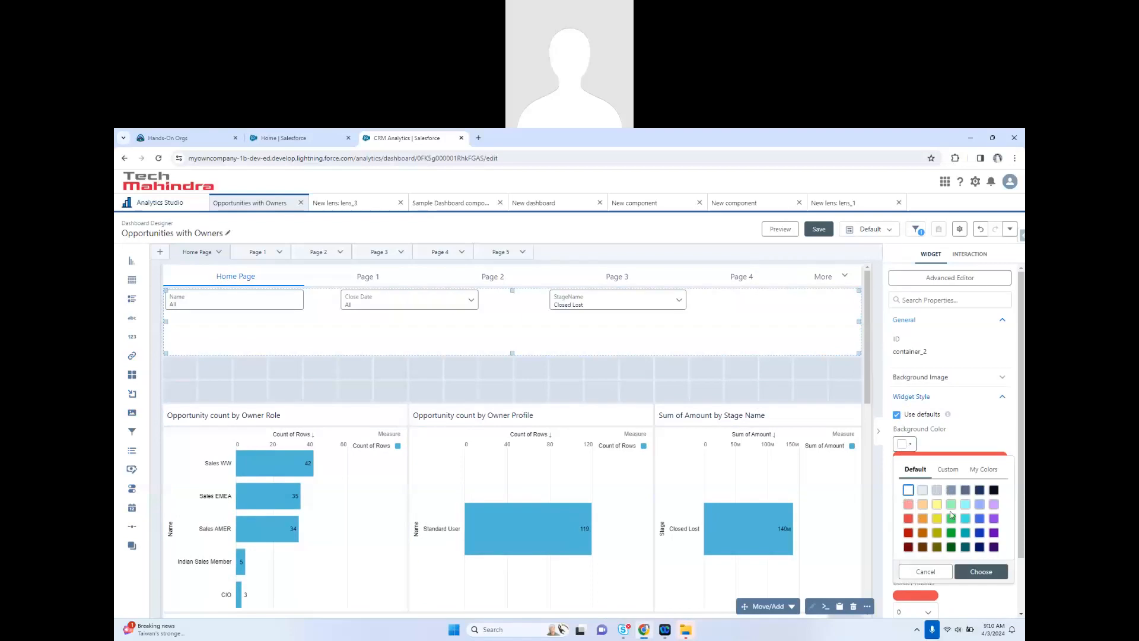
{"action": "left_click", "coordinate": [949, 470]}
{"action": "left_click", "coordinate": [927, 491]}
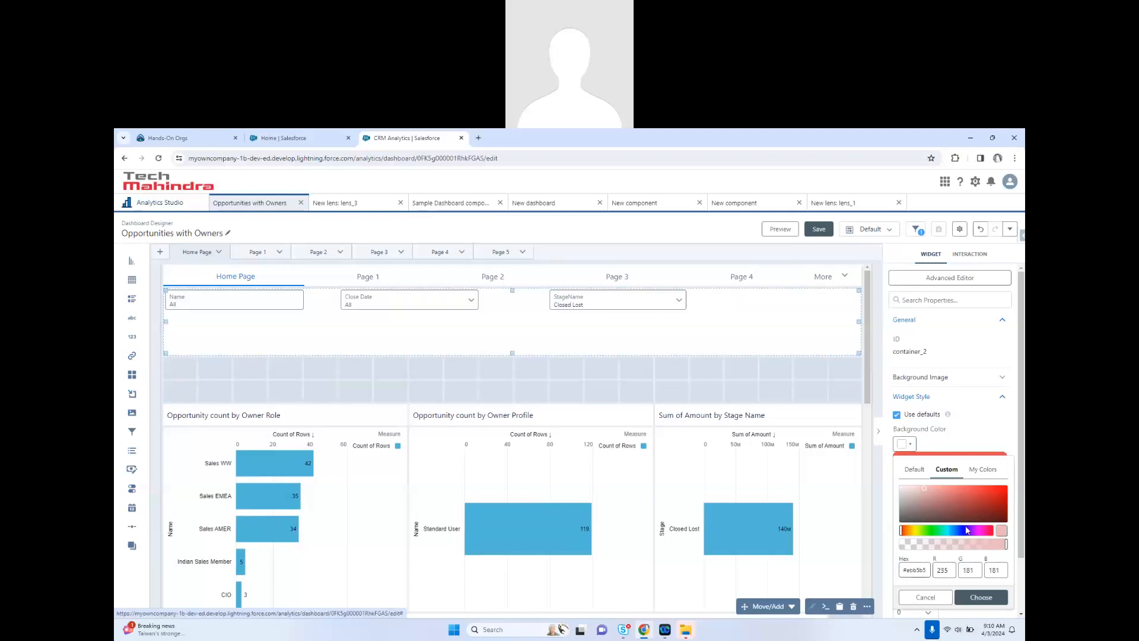
{"action": "left_click", "coordinate": [980, 597]}
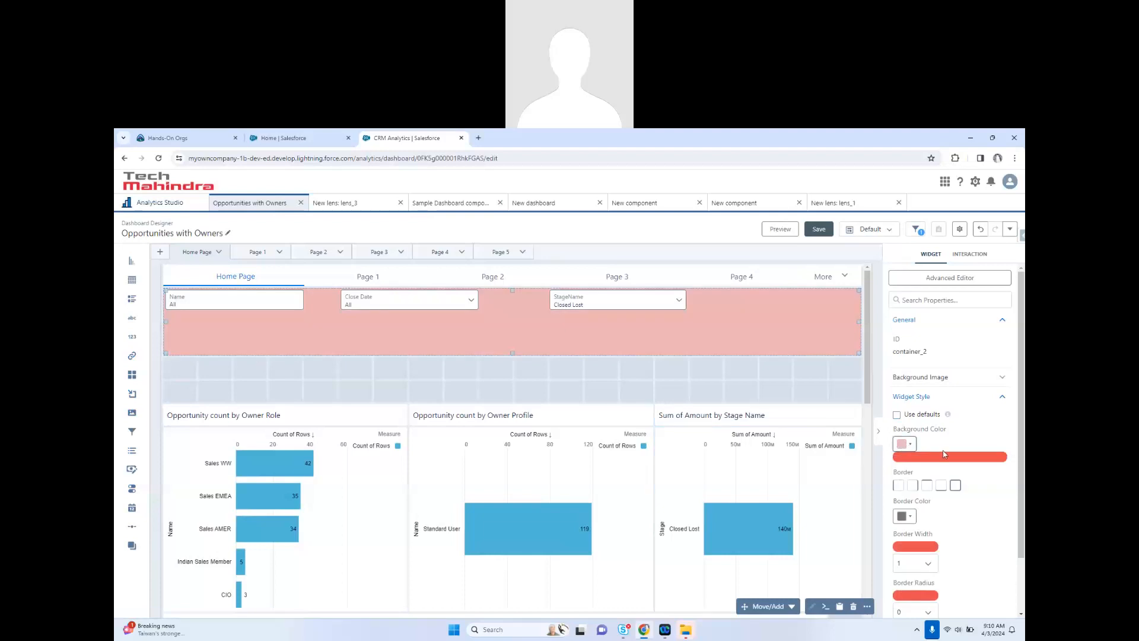
- Give the filter container a light green border on all sides with width 4, and preview the dashboard
{"action": "left_click", "coordinate": [954, 486]}
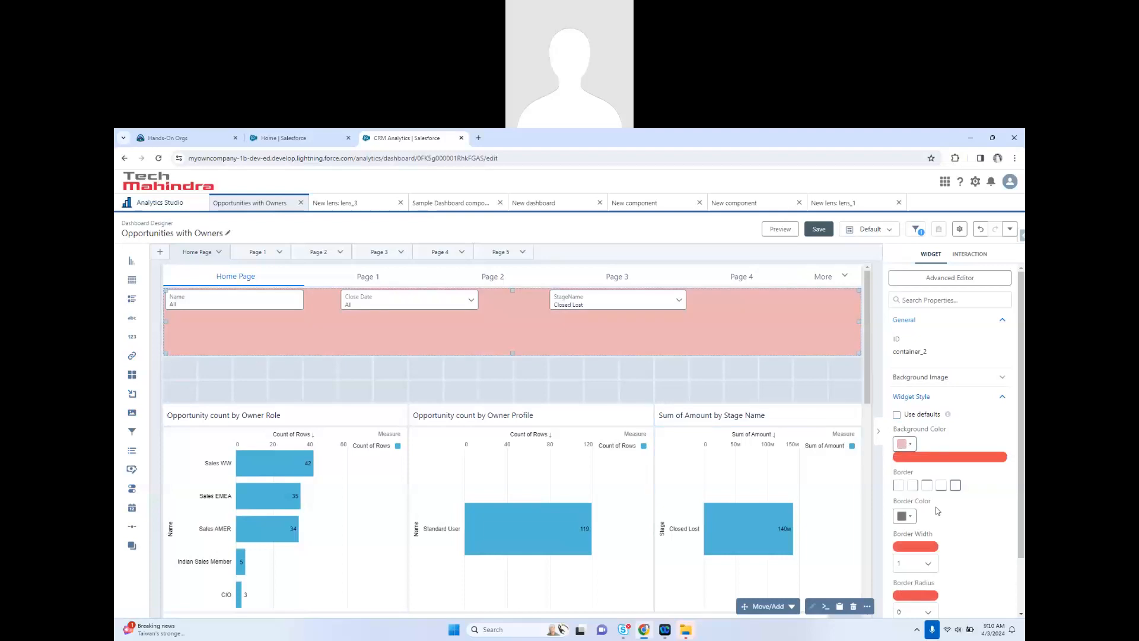
{"action": "left_click", "coordinate": [904, 516]}
{"action": "left_click", "coordinate": [952, 429]}
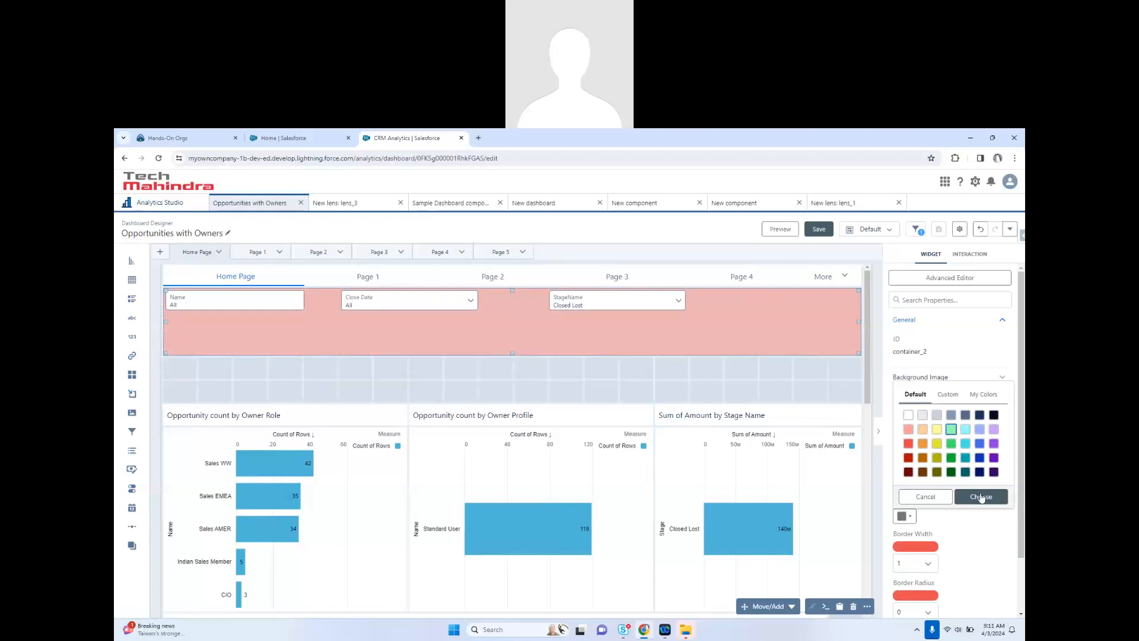
{"action": "left_click", "coordinate": [981, 497]}
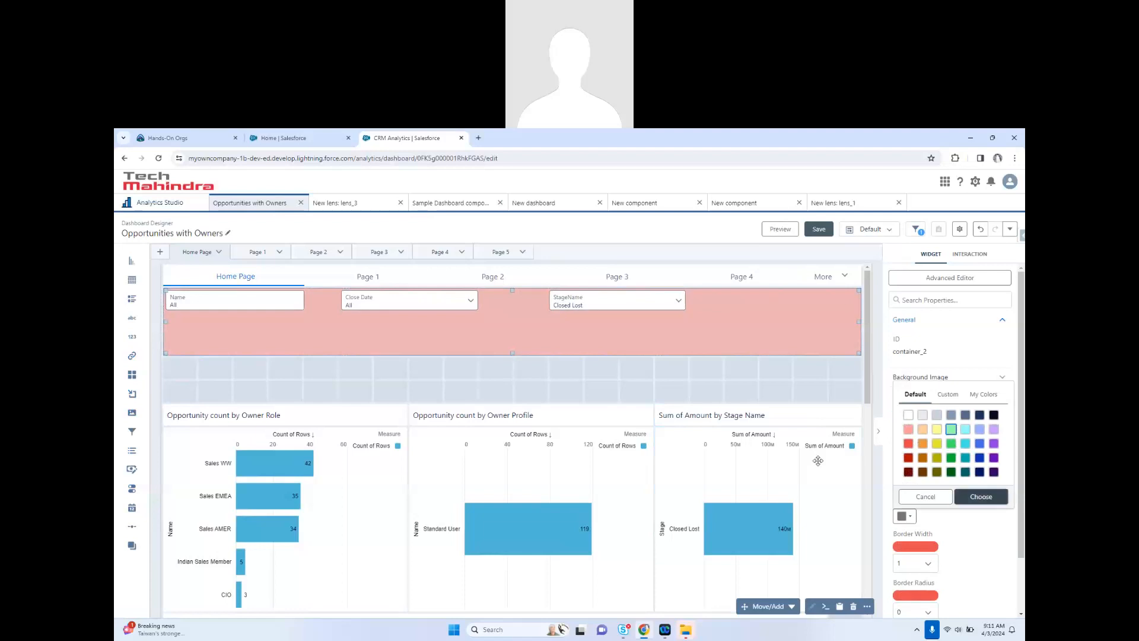
{"action": "left_click", "coordinate": [915, 563]}
{"action": "left_click", "coordinate": [911, 549]}
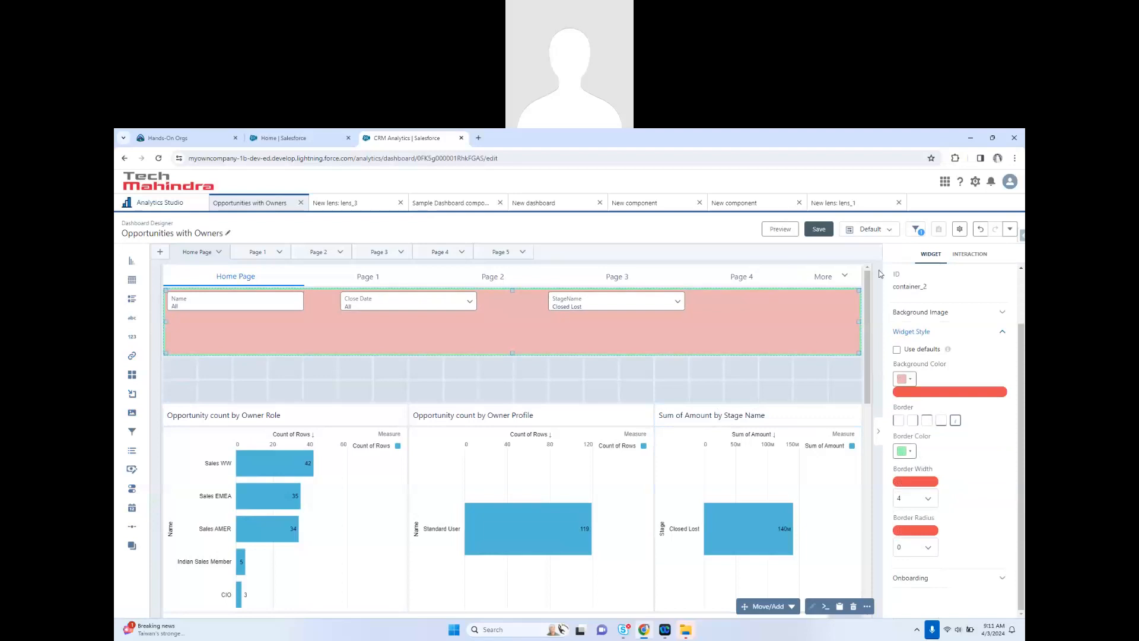
{"action": "left_click", "coordinate": [776, 231]}
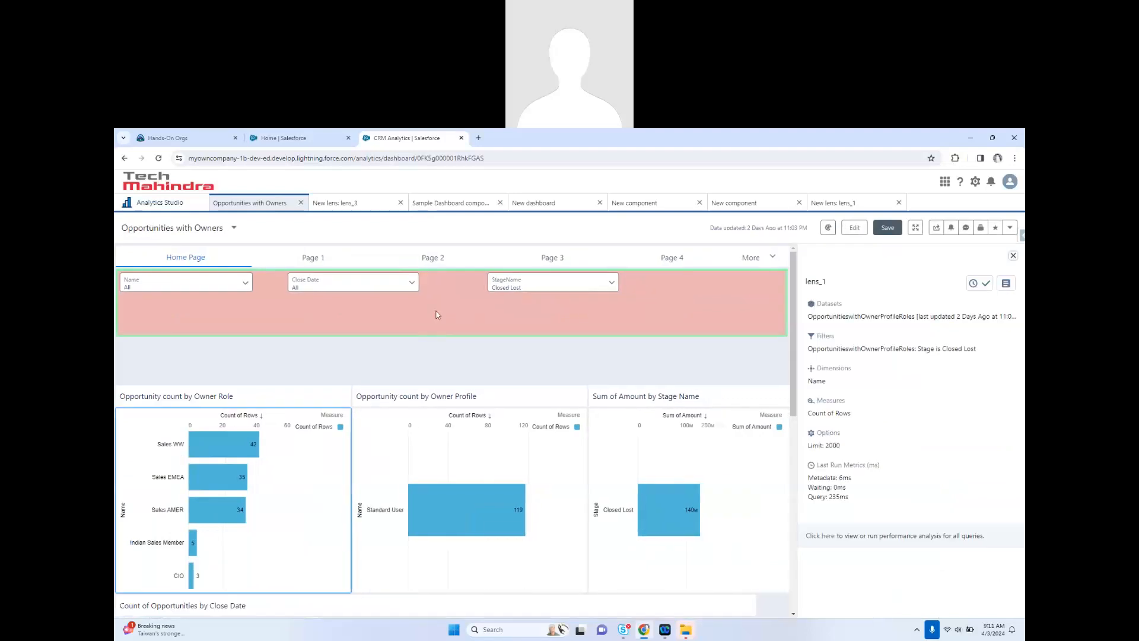
- Return to editing, add a toggle for the Stage field in the free row beneath the filter container and widen it
{"action": "left_click", "coordinate": [855, 228]}
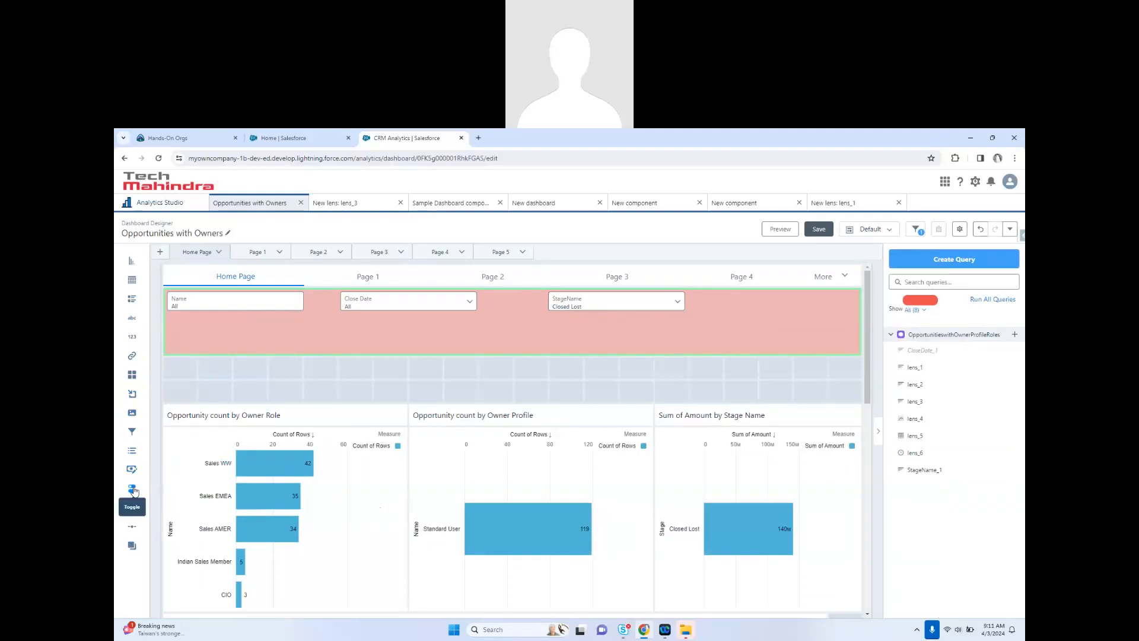
{"action": "left_click_drag", "start_coordinate": [133, 490], "coordinate": [511, 371]}
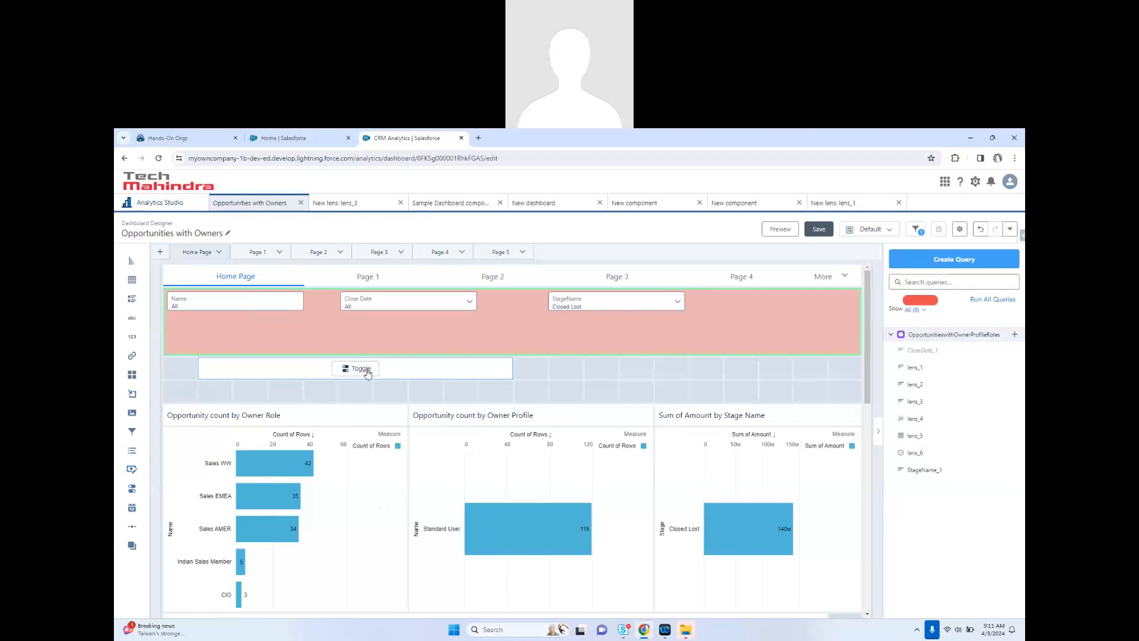
{"action": "left_click", "coordinate": [368, 373]}
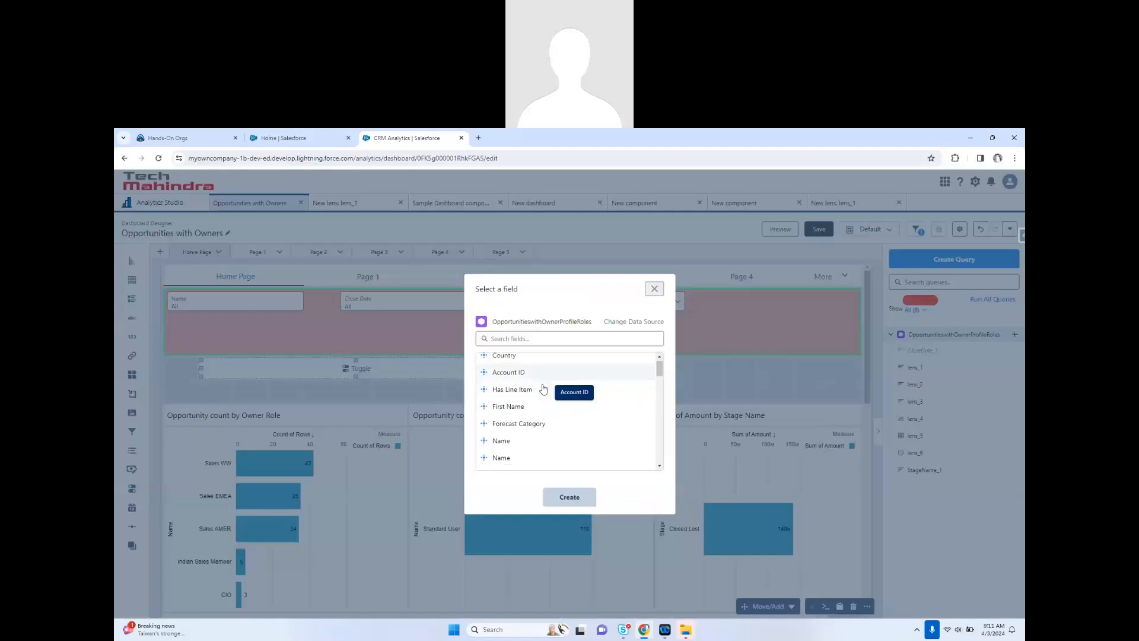
{"action": "scroll", "coordinate": [544, 389], "scroll_direction": "down", "scroll_amount": 5}
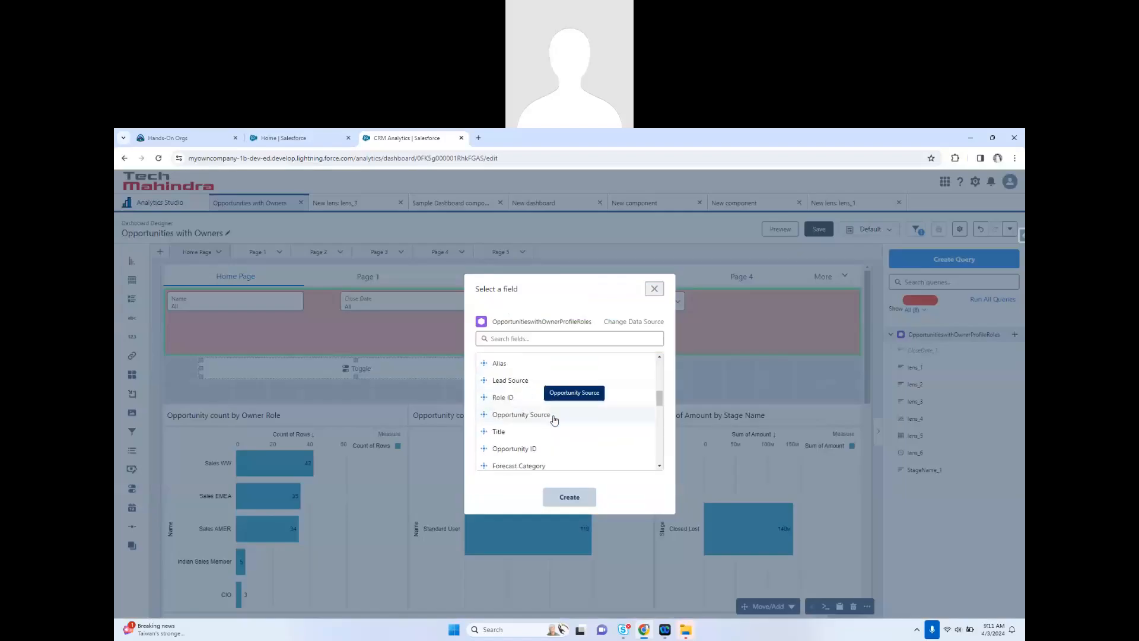
{"action": "scroll", "coordinate": [554, 420], "scroll_direction": "down", "scroll_amount": 6}
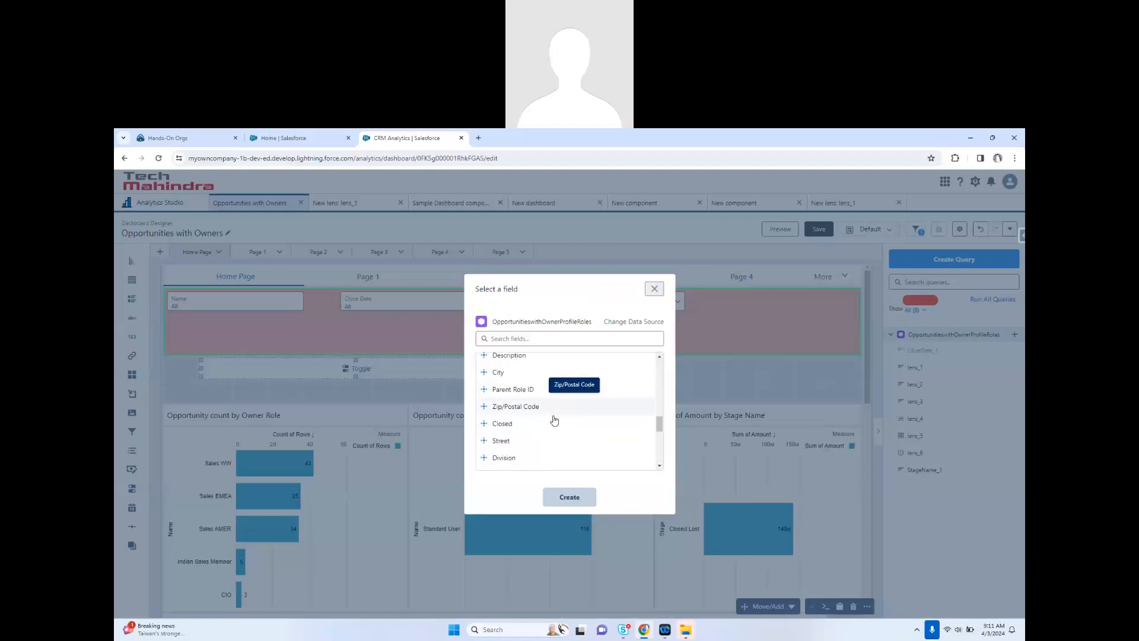
{"action": "scroll", "coordinate": [554, 419], "scroll_direction": "down", "scroll_amount": 3}
{"action": "scroll", "coordinate": [554, 419], "scroll_direction": "down", "scroll_amount": 4}
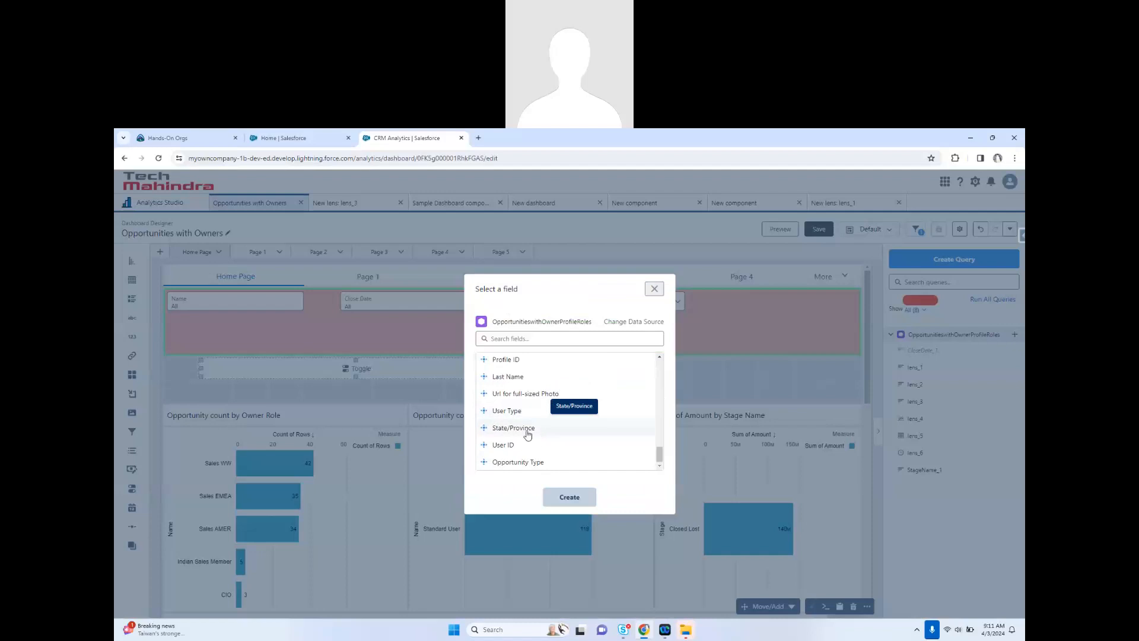
{"action": "scroll", "coordinate": [527, 435], "scroll_direction": "up", "scroll_amount": 2}
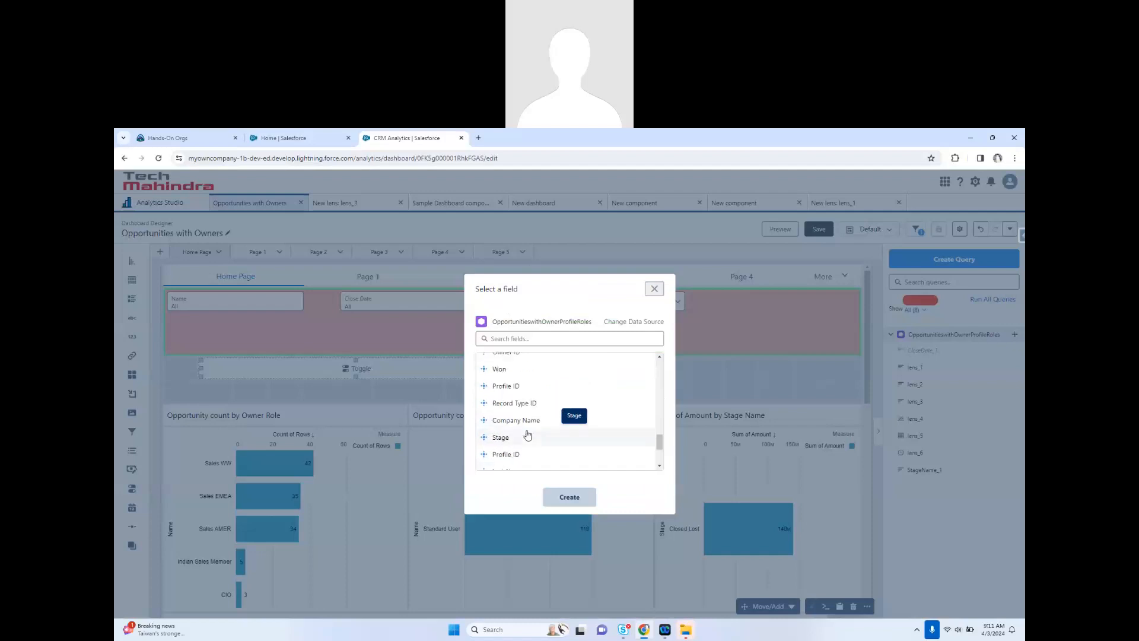
{"action": "left_click", "coordinate": [527, 437]}
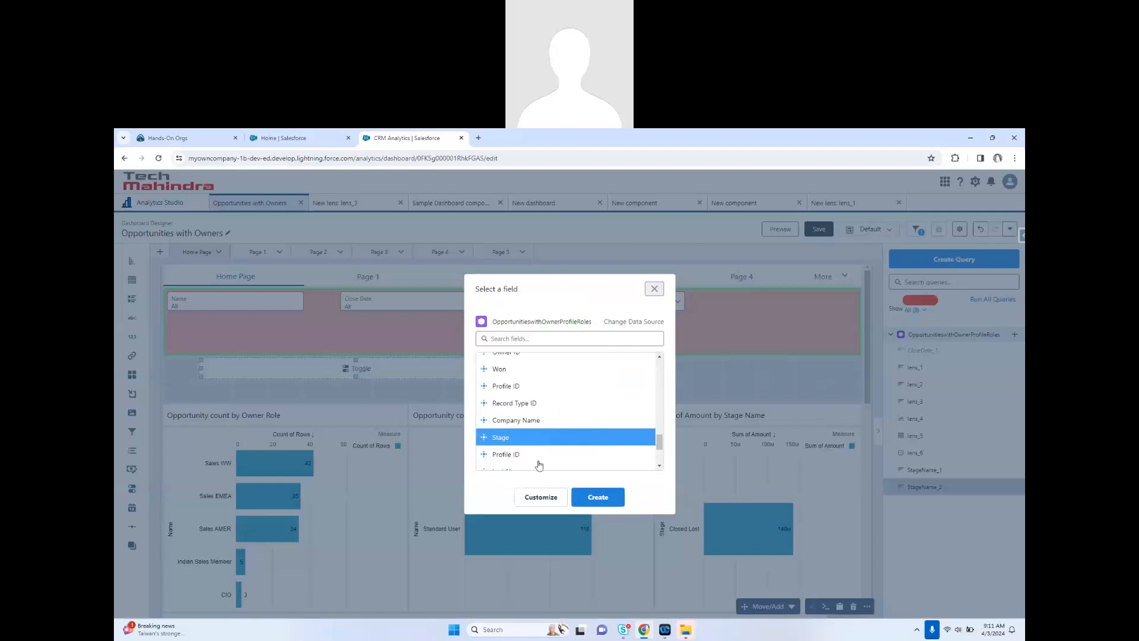
{"action": "double_click", "coordinate": [529, 437]}
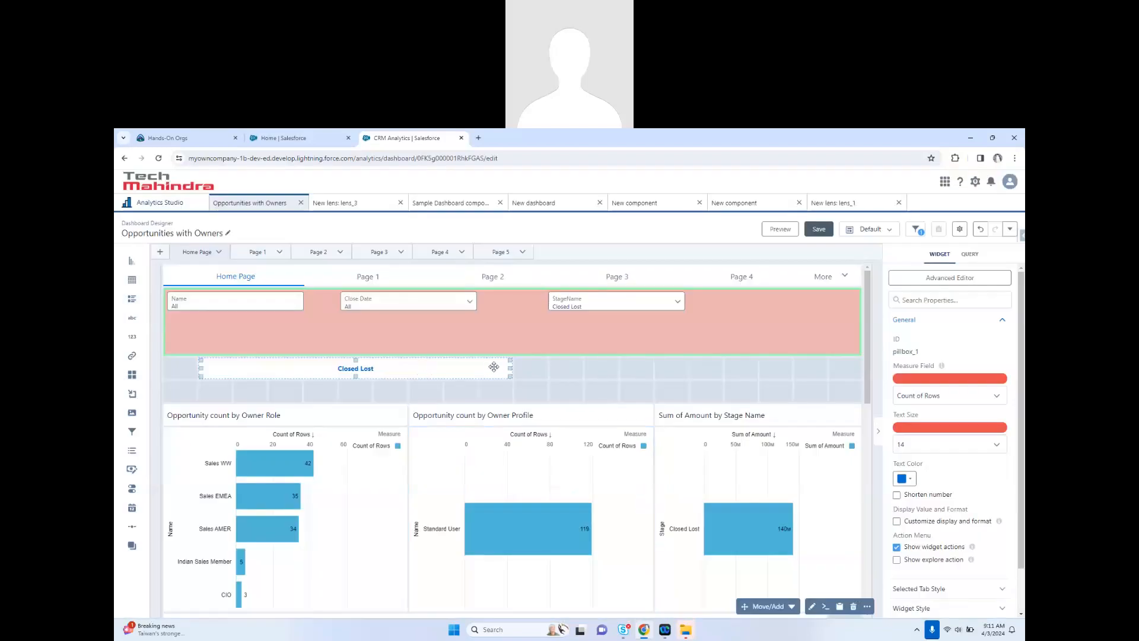
{"action": "left_click_drag", "start_coordinate": [510, 368], "coordinate": [792, 370]}
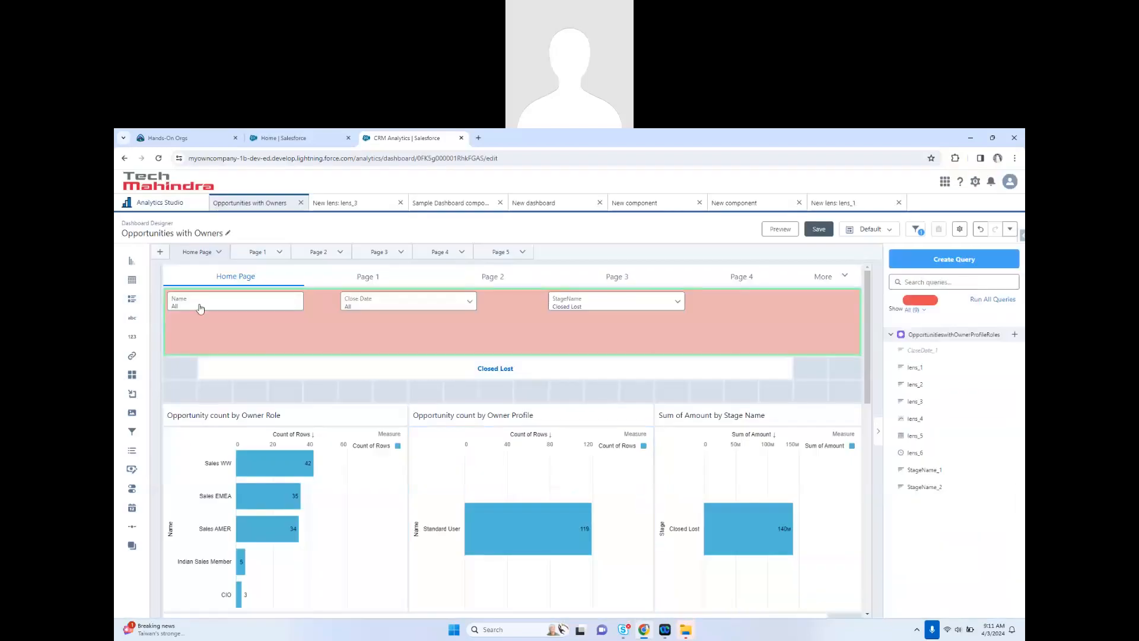
- Preview the dashboard, check the selection options offered by the StageName filter, and return to editing
{"action": "left_click", "coordinate": [780, 229]}
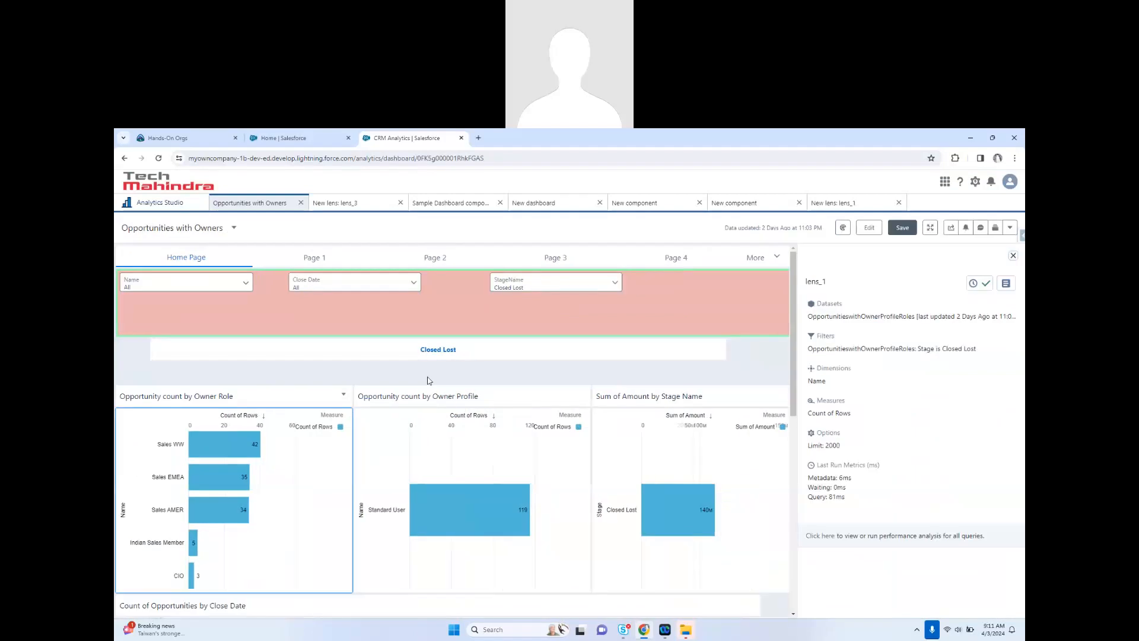
{"action": "left_click", "coordinate": [500, 289]}
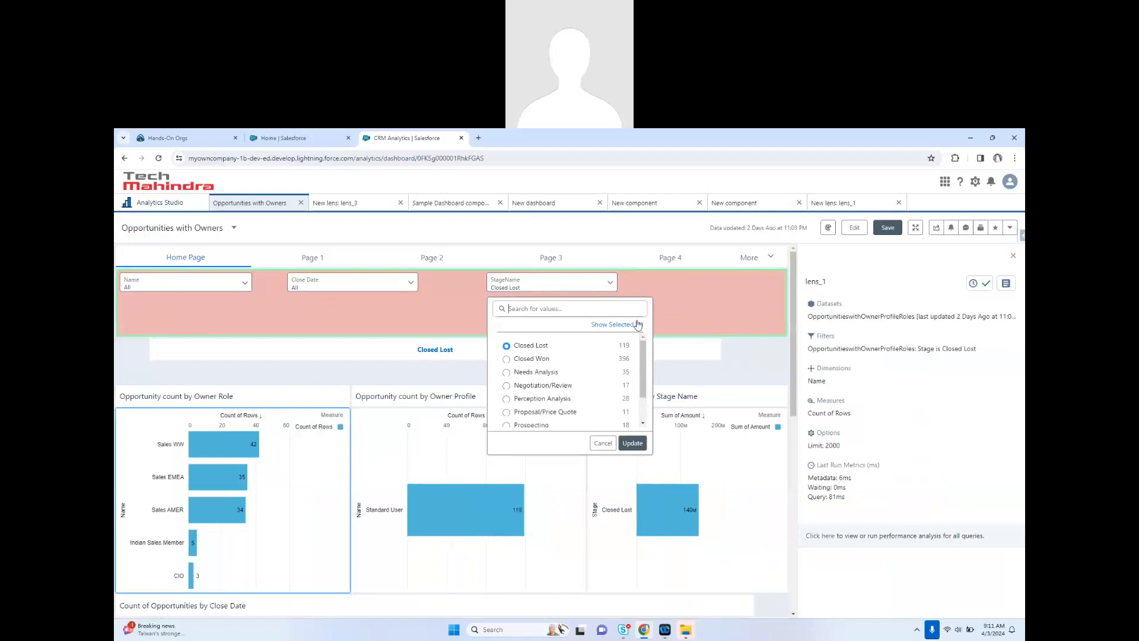
{"action": "left_click", "coordinate": [854, 228]}
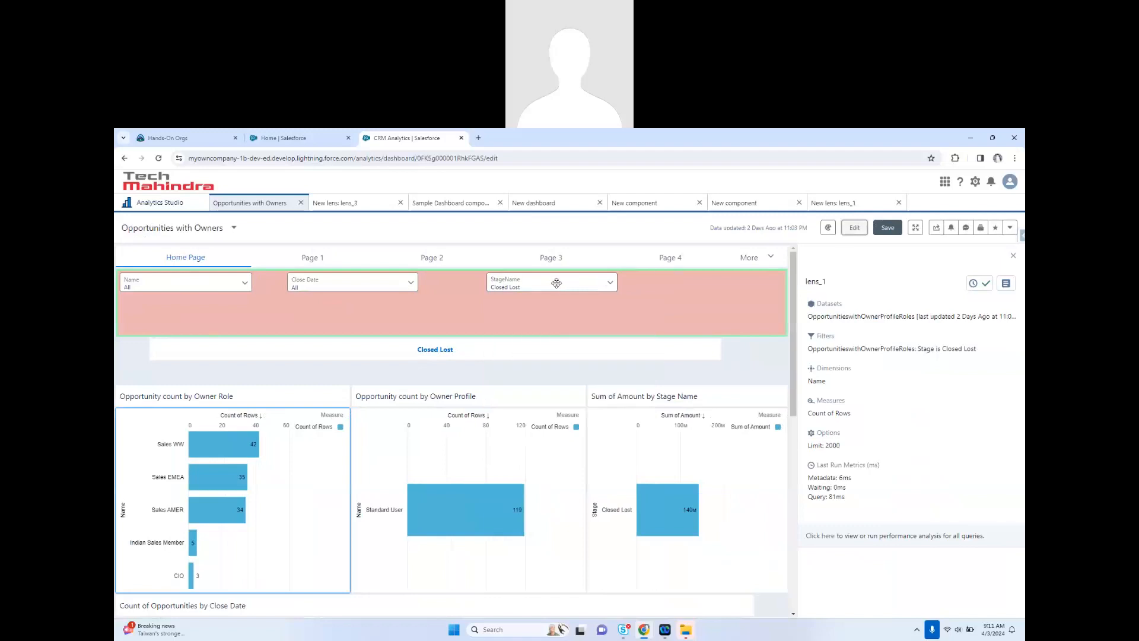
- Try deleting the StageName filter from the container and check the query behind the Stage toggle
{"action": "left_click", "coordinate": [573, 300]}
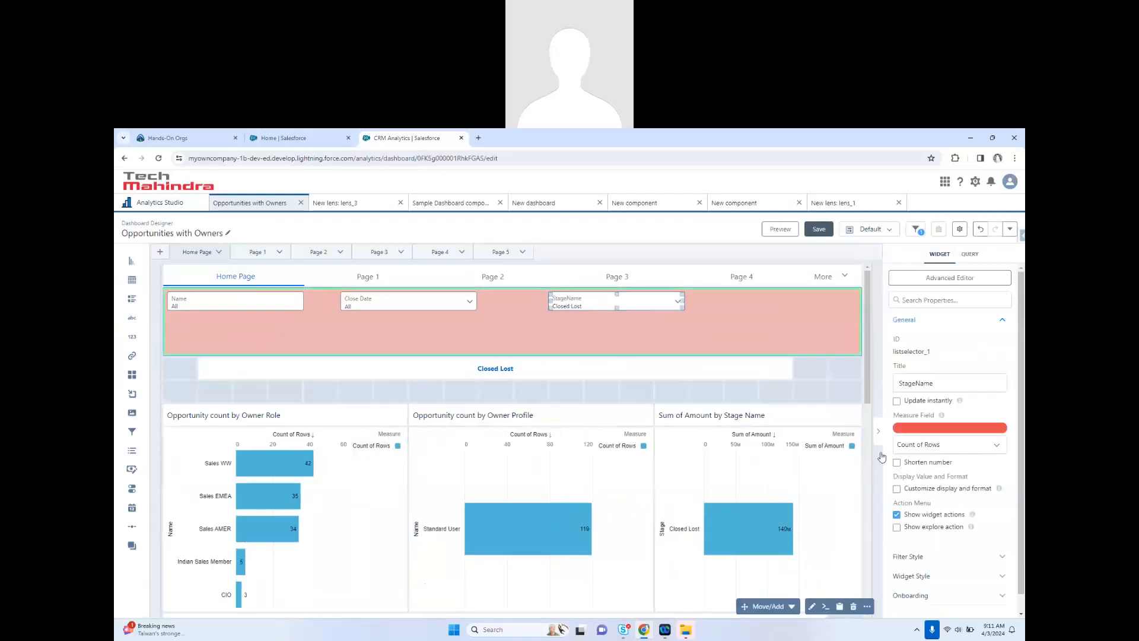
{"action": "left_click", "coordinate": [854, 606]}
{"action": "left_click", "coordinate": [546, 367]}
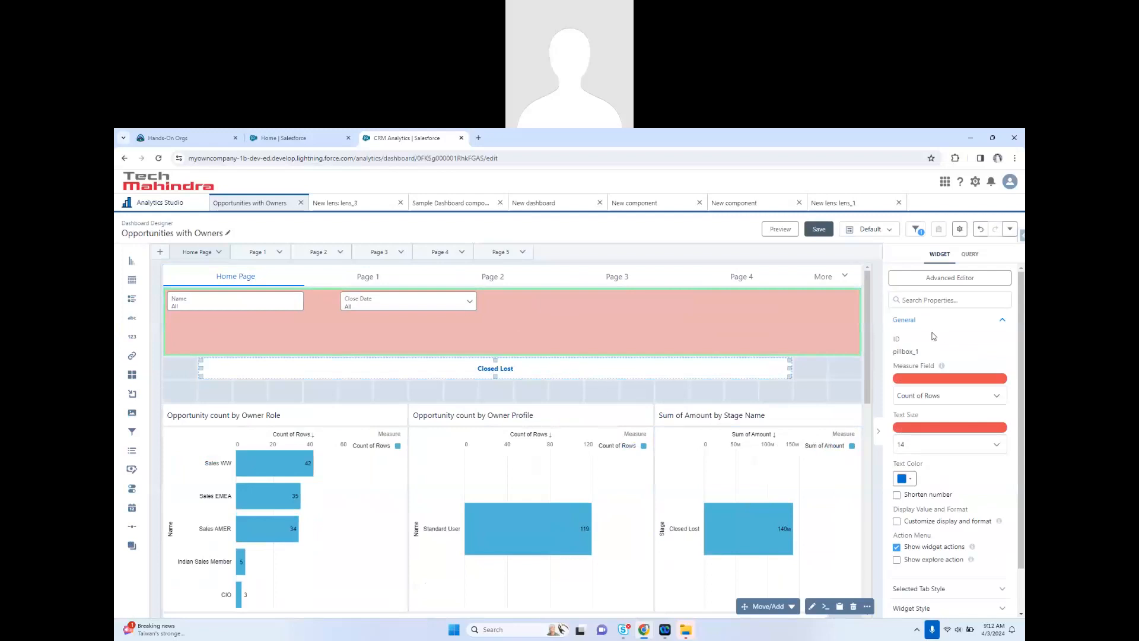
{"action": "left_click", "coordinate": [969, 253]}
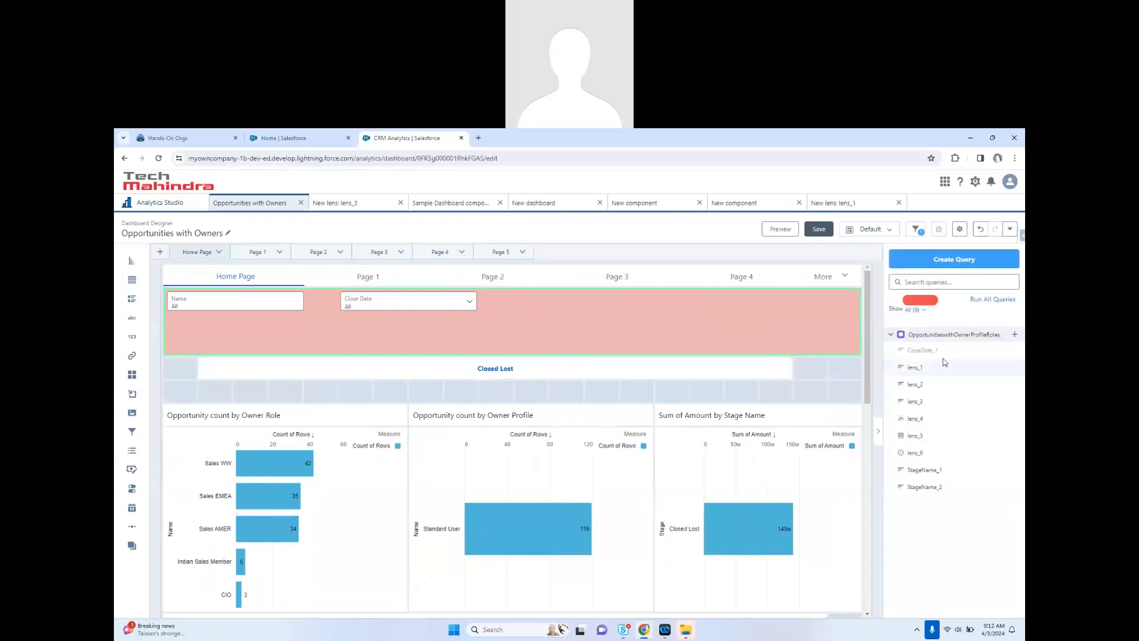
{"action": "left_click", "coordinate": [670, 366]}
{"action": "double_click", "coordinate": [508, 371]}
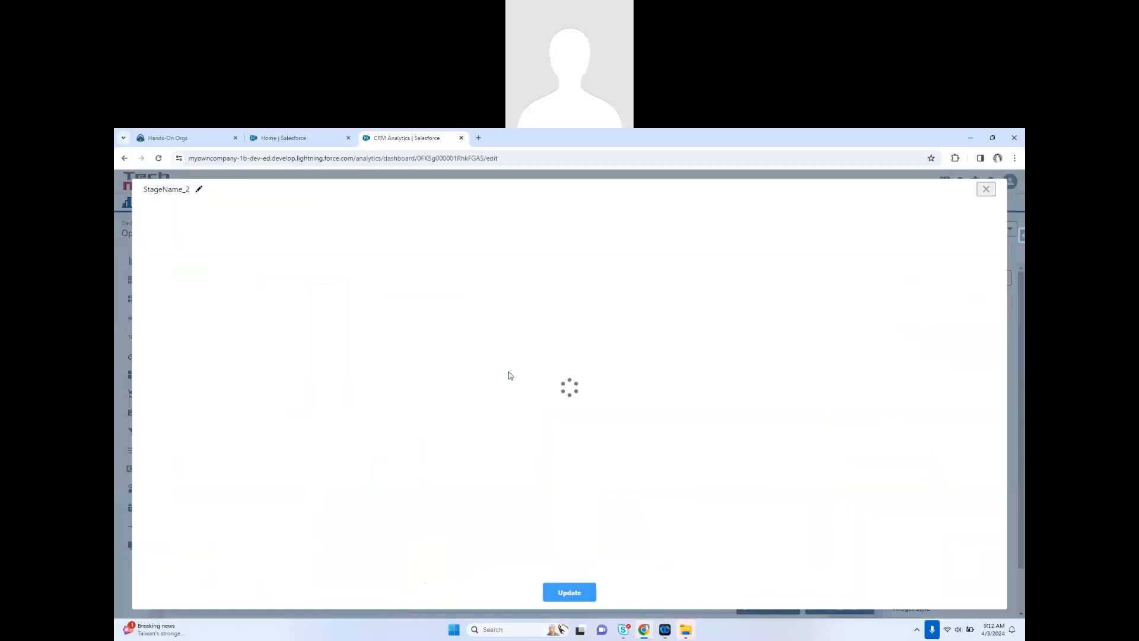
{"action": "left_click", "coordinate": [569, 591]}
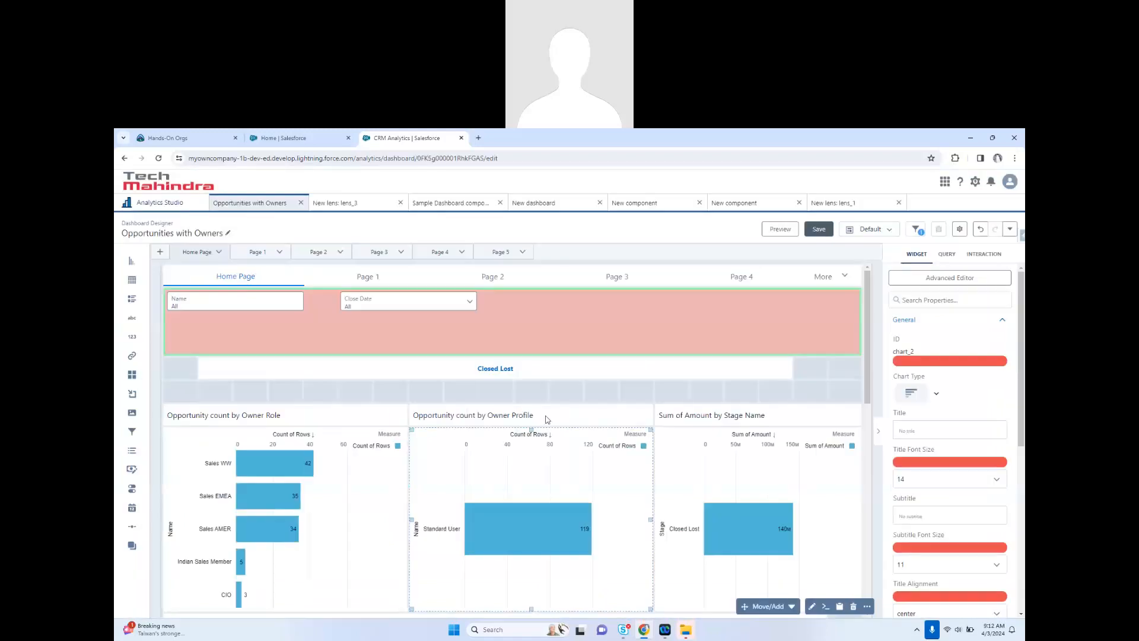
- Try replacing the existing Stage toggle with a new Stage field toggle in the row beneath the filter container
{"action": "left_click", "coordinate": [552, 376]}
{"action": "key", "text": "Delete"}
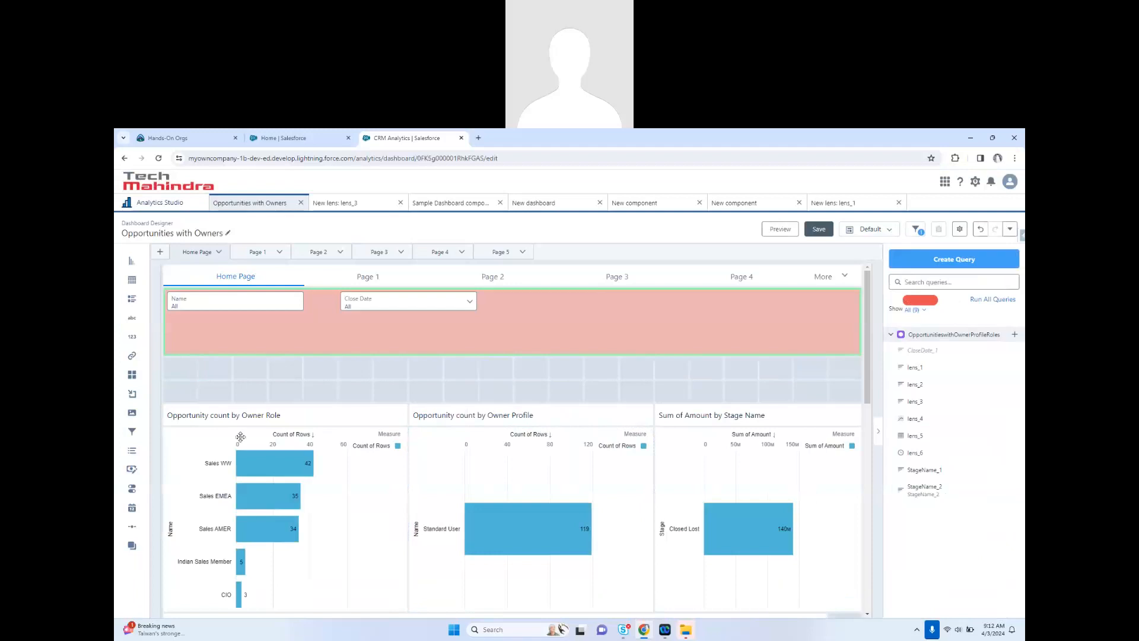
{"action": "left_click_drag", "start_coordinate": [132, 488], "coordinate": [248, 380]}
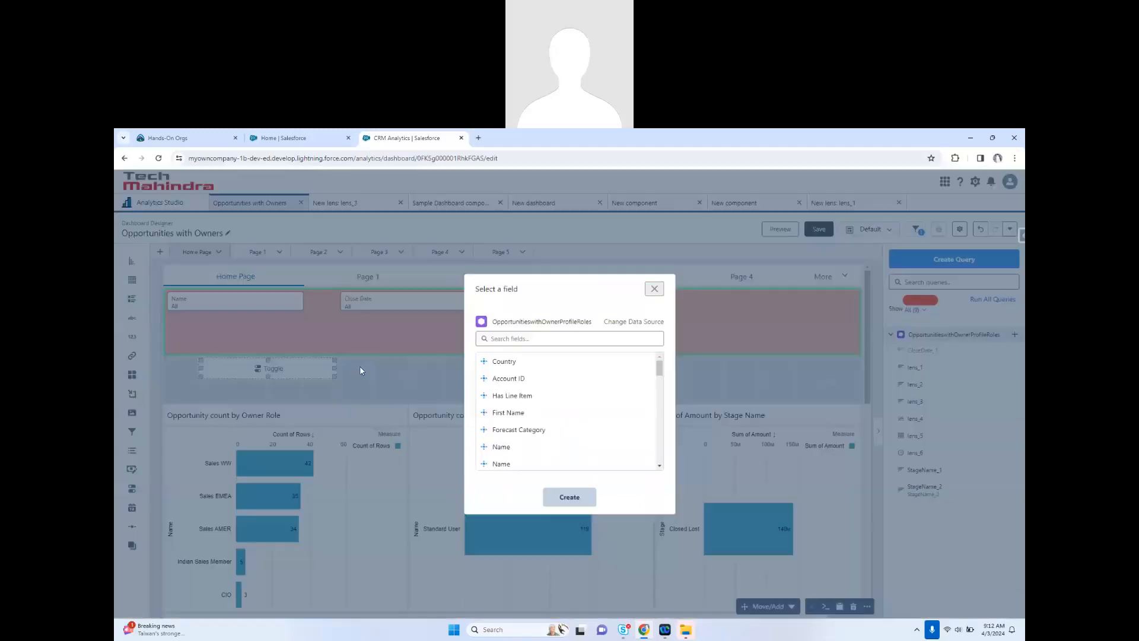
{"action": "left_click", "coordinate": [518, 339]}
{"action": "type", "text": "stage"}
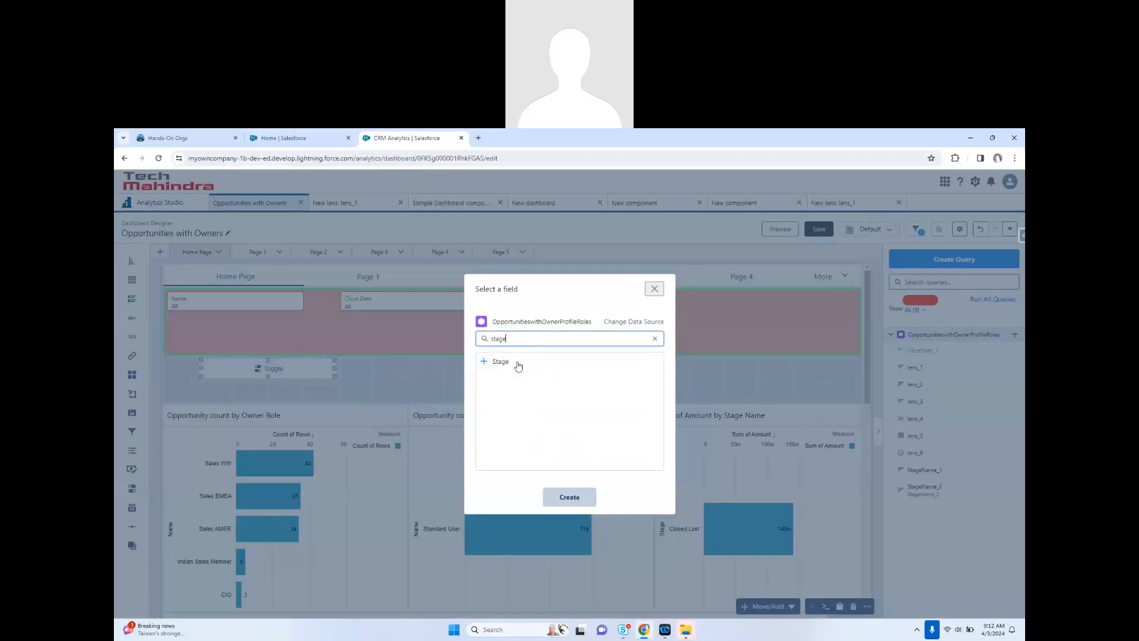
{"action": "left_click", "coordinate": [501, 361]}
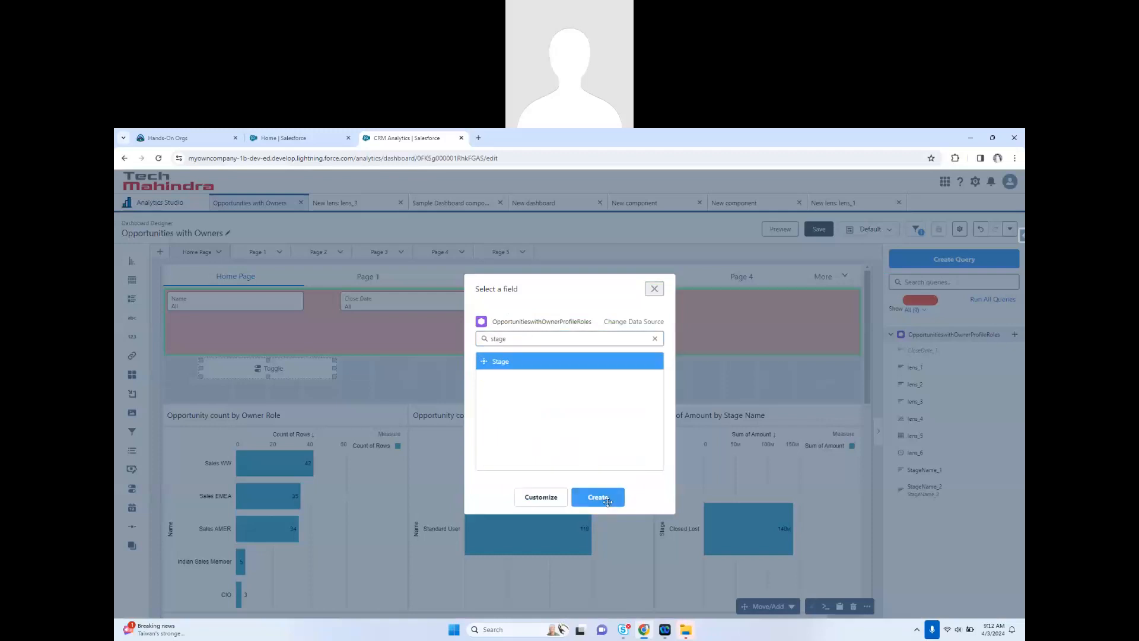
{"action": "left_click", "coordinate": [602, 498]}
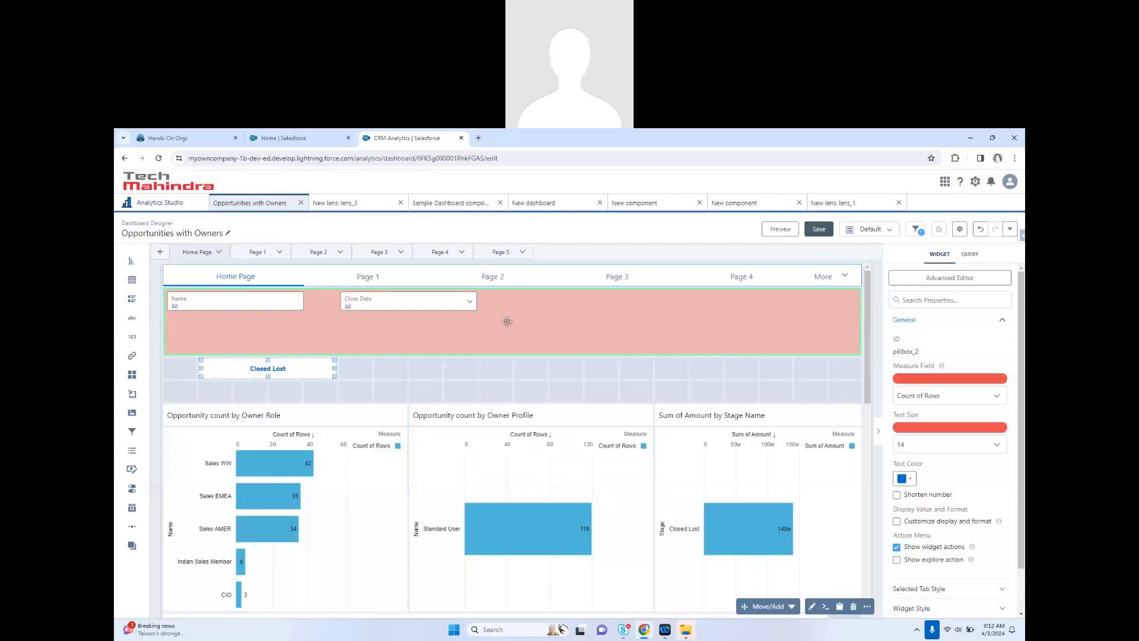
- Undo the new toggle and the deletions of the original Stage toggle and the StageName filter
{"action": "left_click", "coordinate": [979, 230]}
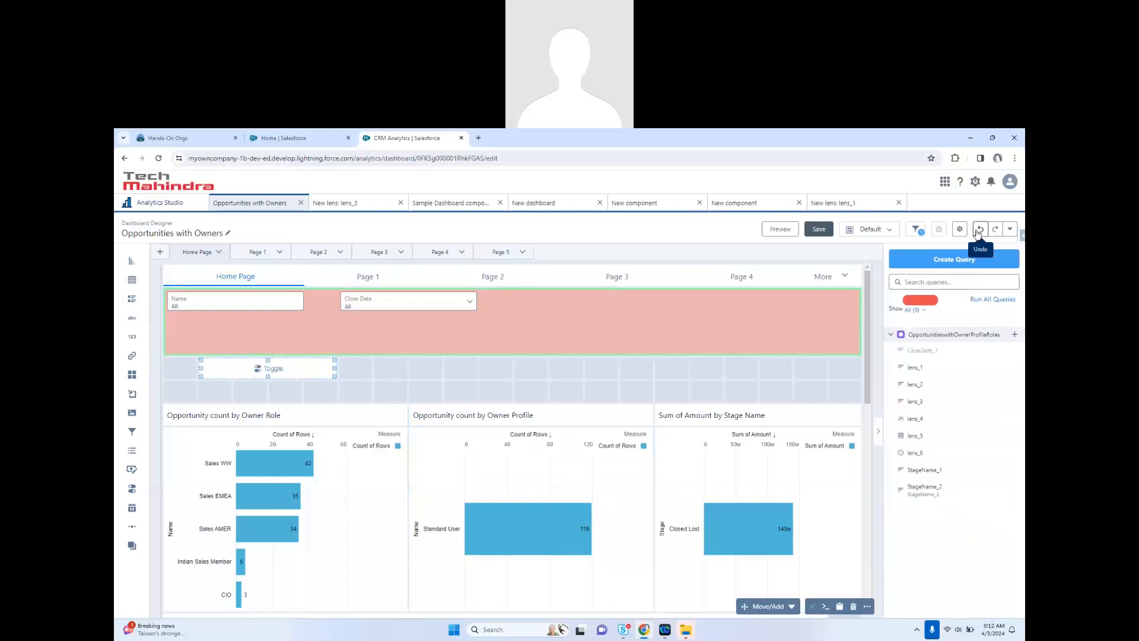
{"action": "left_click", "coordinate": [979, 229]}
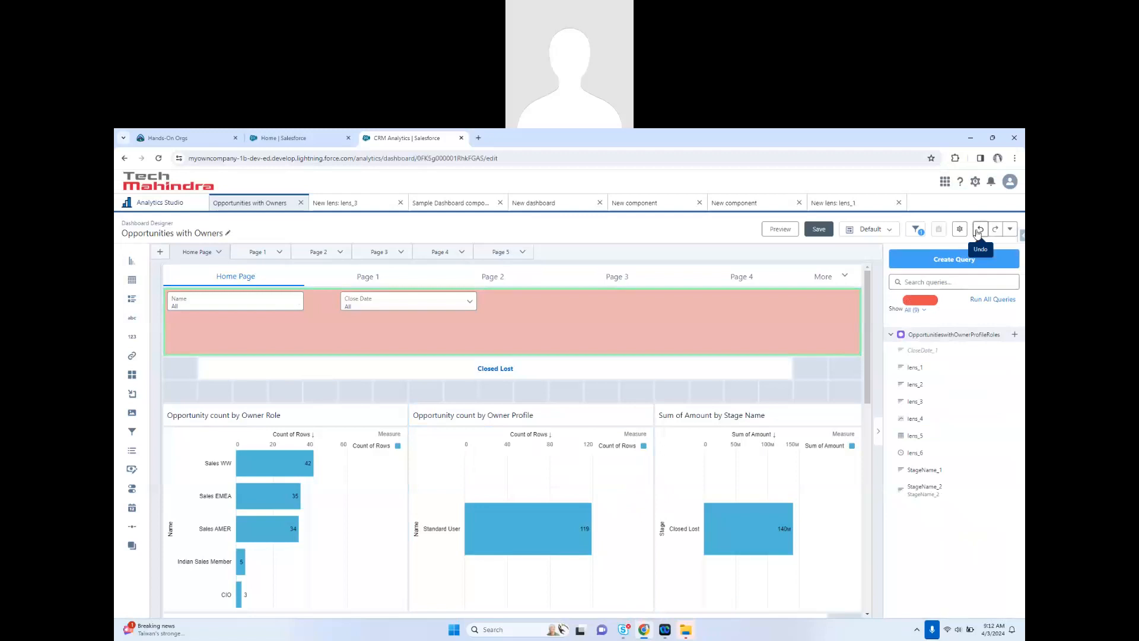
{"action": "left_click", "coordinate": [979, 230]}
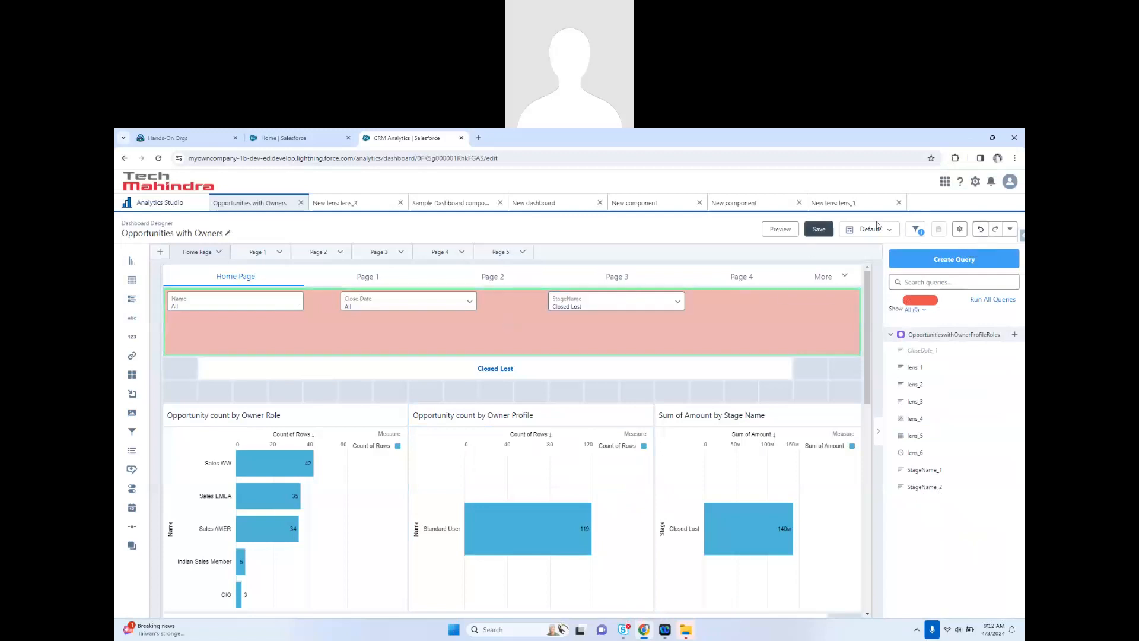
- Change the StageName filter's query selection type to allow multiple selections
{"action": "left_click", "coordinate": [637, 298]}
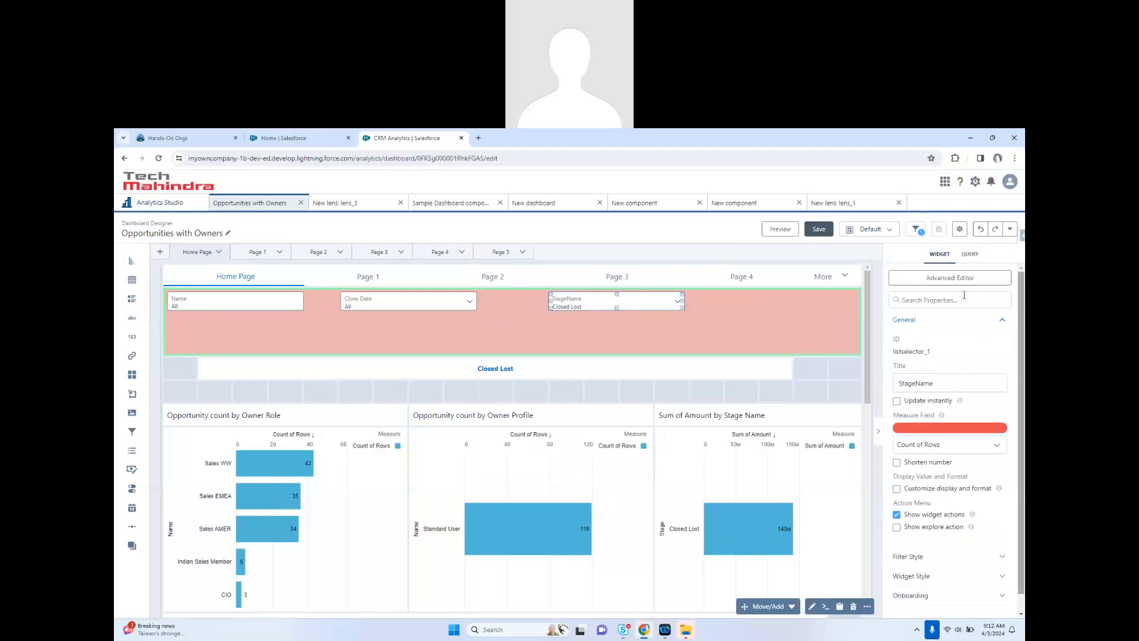
{"action": "left_click", "coordinate": [961, 257]}
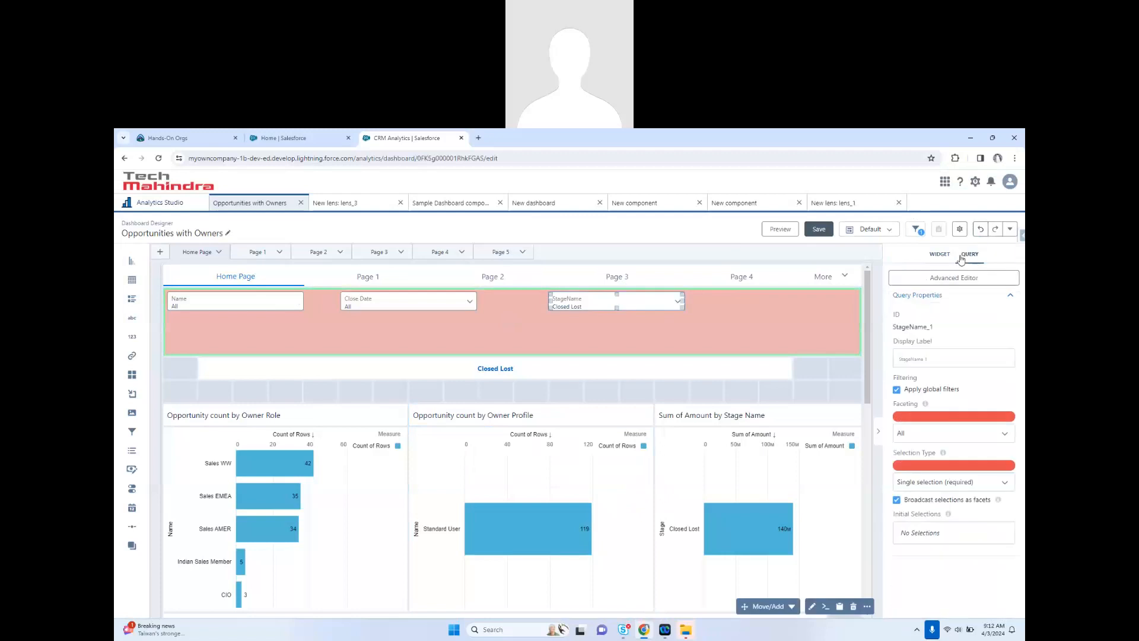
{"action": "left_click", "coordinate": [923, 488]}
{"action": "left_click", "coordinate": [933, 504]}
- Preview the dashboard and clear the Closed Lost selection from the StageName filter
{"action": "left_click", "coordinate": [780, 229]}
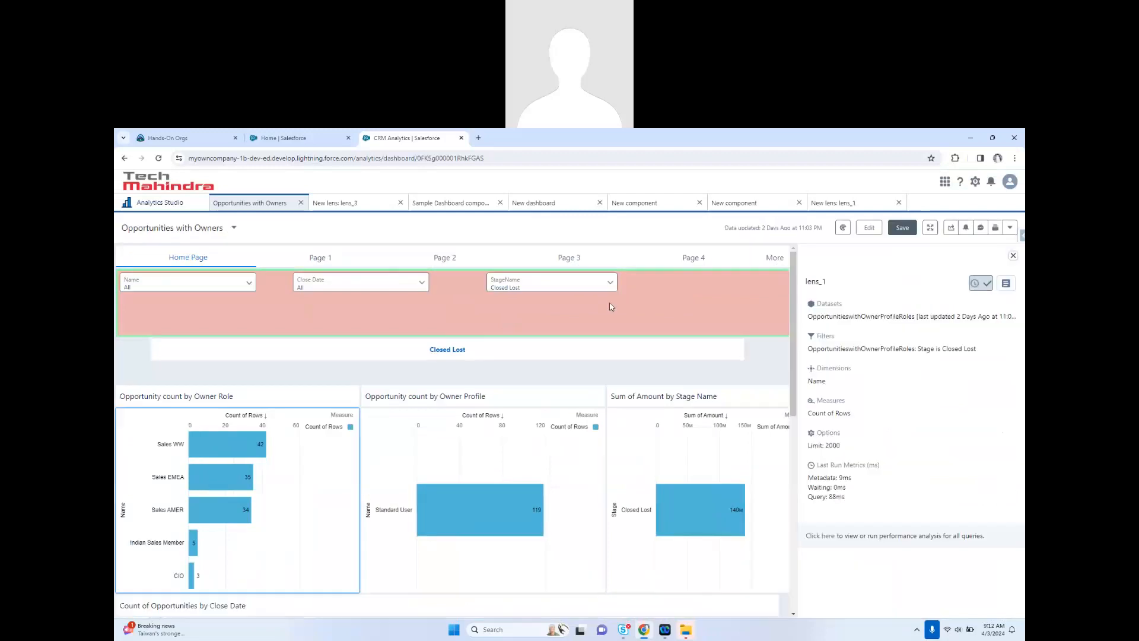
{"action": "left_click", "coordinate": [536, 283]}
{"action": "left_click", "coordinate": [529, 345]}
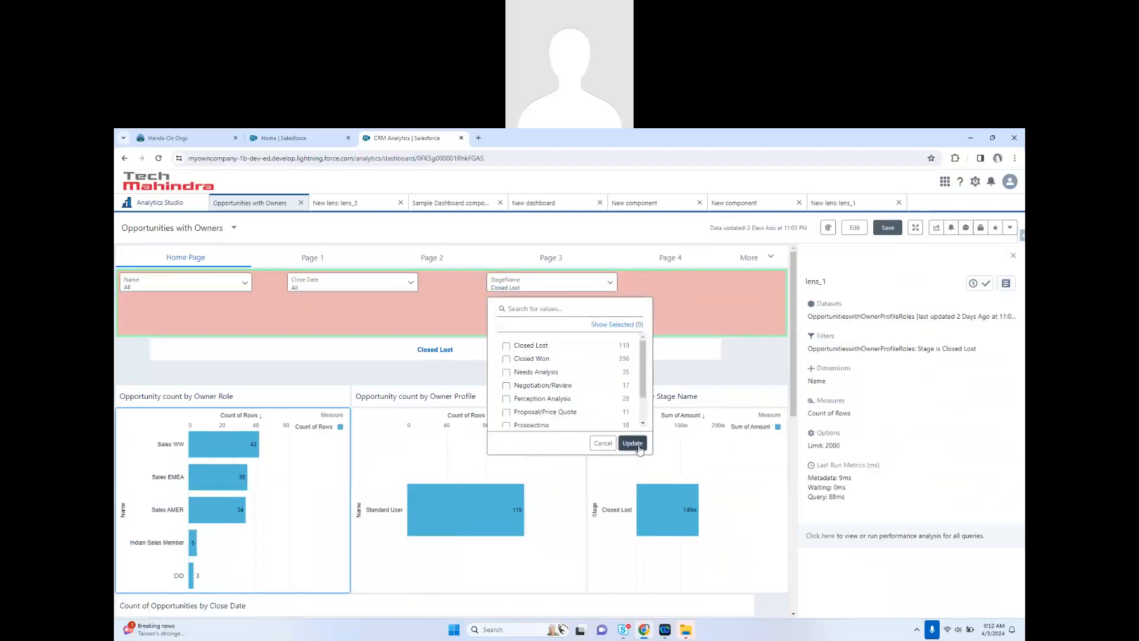
{"action": "left_click", "coordinate": [633, 443]}
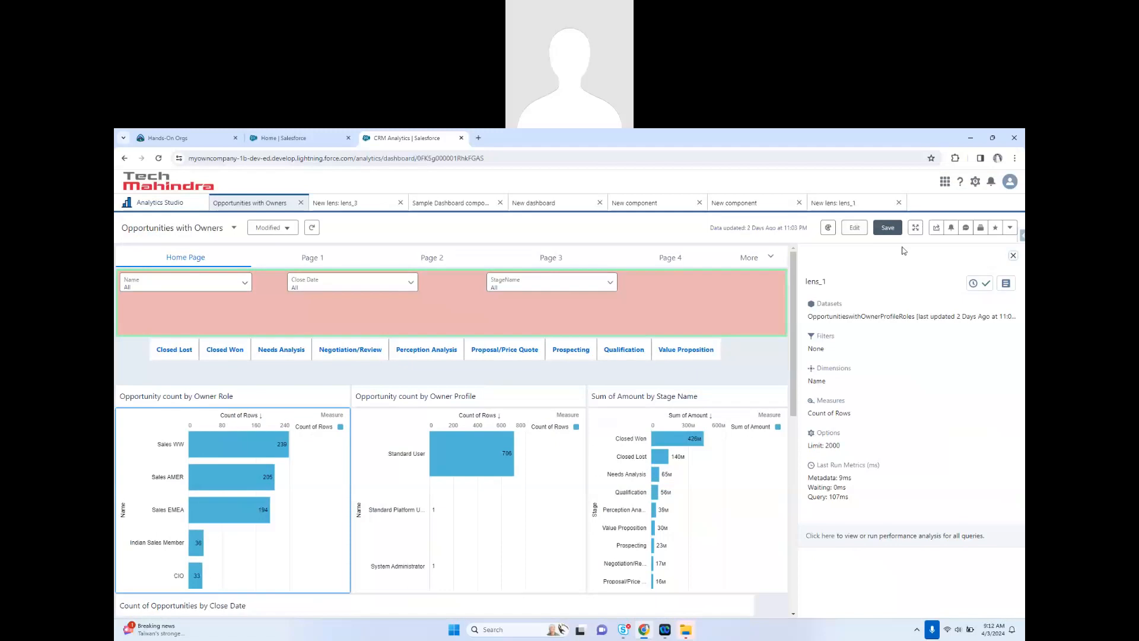
- Close the query details and filter the charts with the Stage toggle by Closed Lost, Closed Won, Needs Analysis and Negotiation/Review in turn
{"action": "left_click", "coordinate": [1011, 259]}
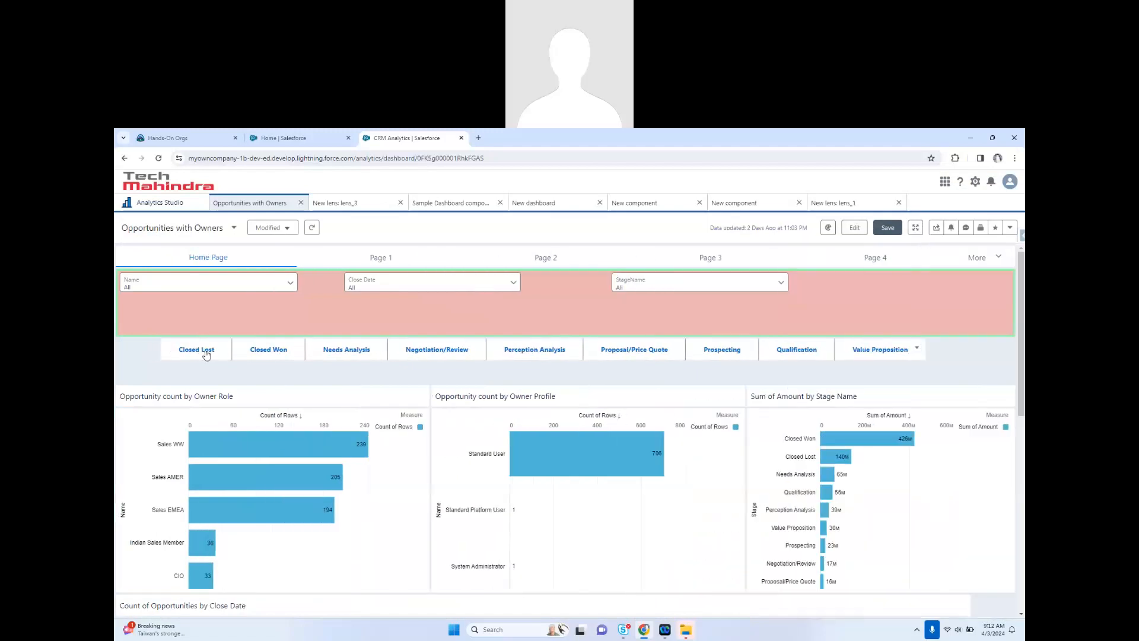
{"action": "left_click", "coordinate": [206, 353]}
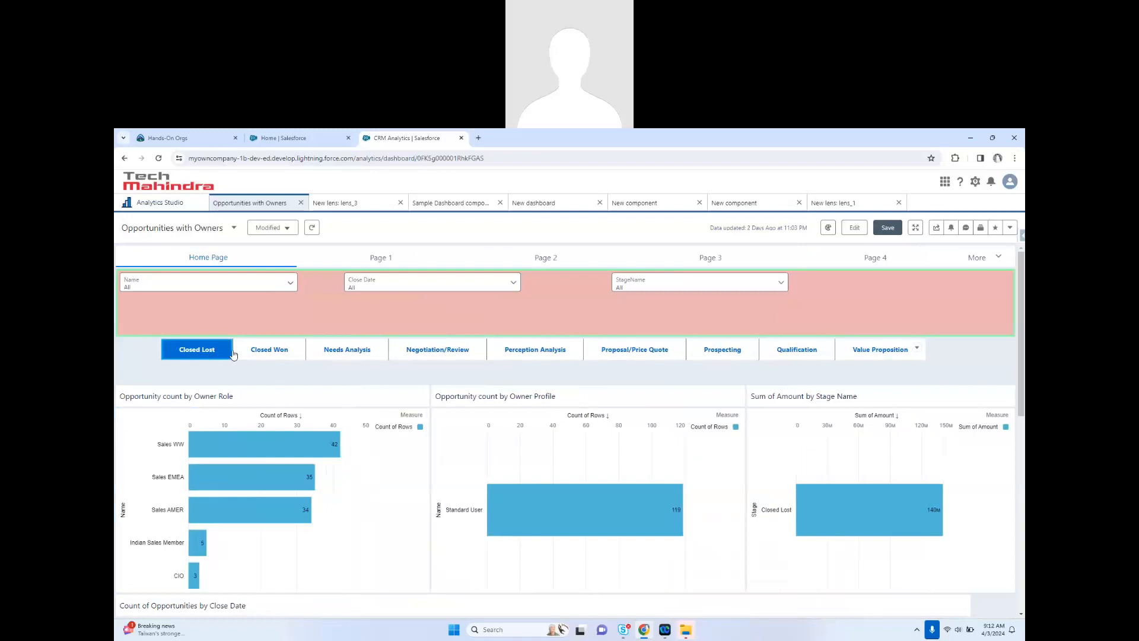
{"action": "left_click", "coordinate": [274, 358]}
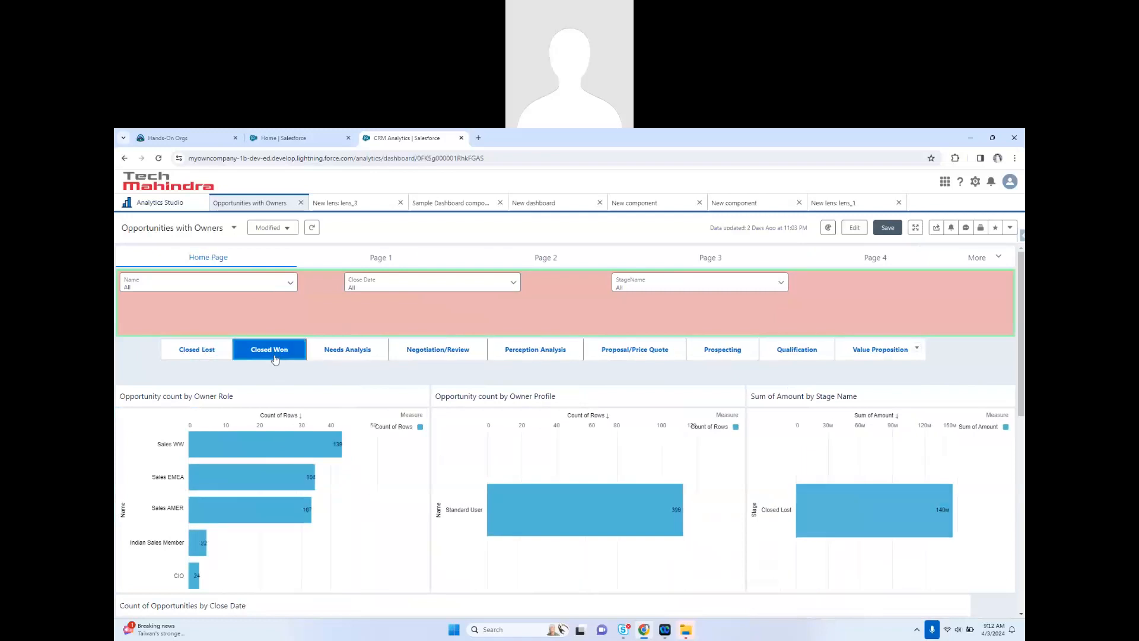
{"action": "left_click", "coordinate": [347, 354]}
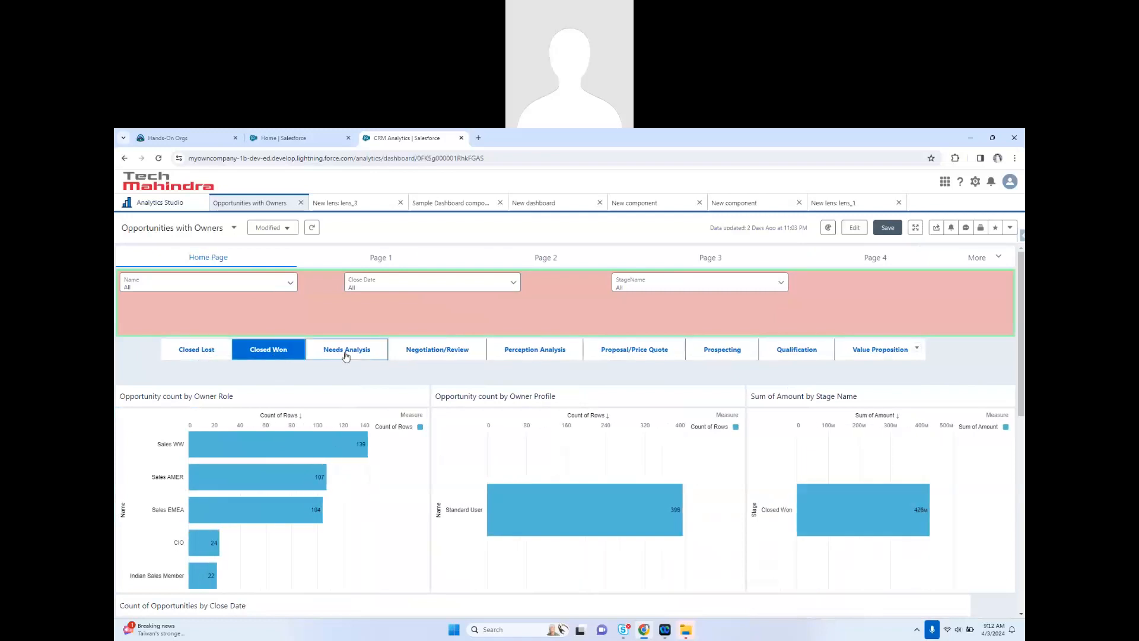
{"action": "left_click", "coordinate": [433, 350]}
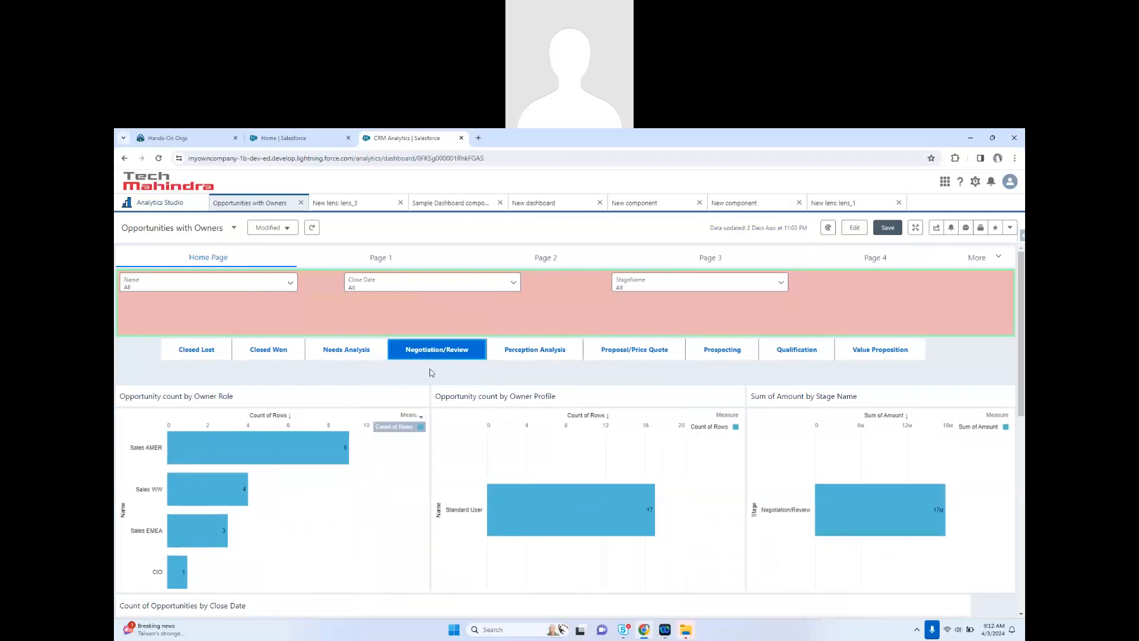
- Examine the stage filter in the final query of the Opportunity count by Owner Role chart
{"action": "left_click", "coordinate": [421, 418]}
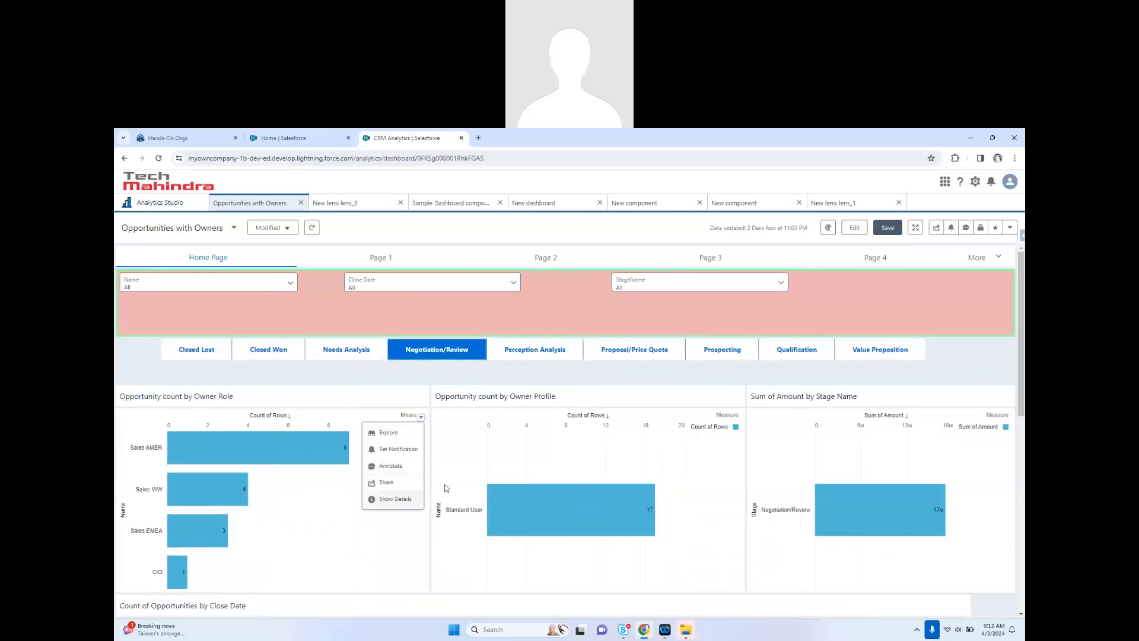
{"action": "left_click", "coordinate": [396, 498]}
{"action": "left_click", "coordinate": [1006, 284]}
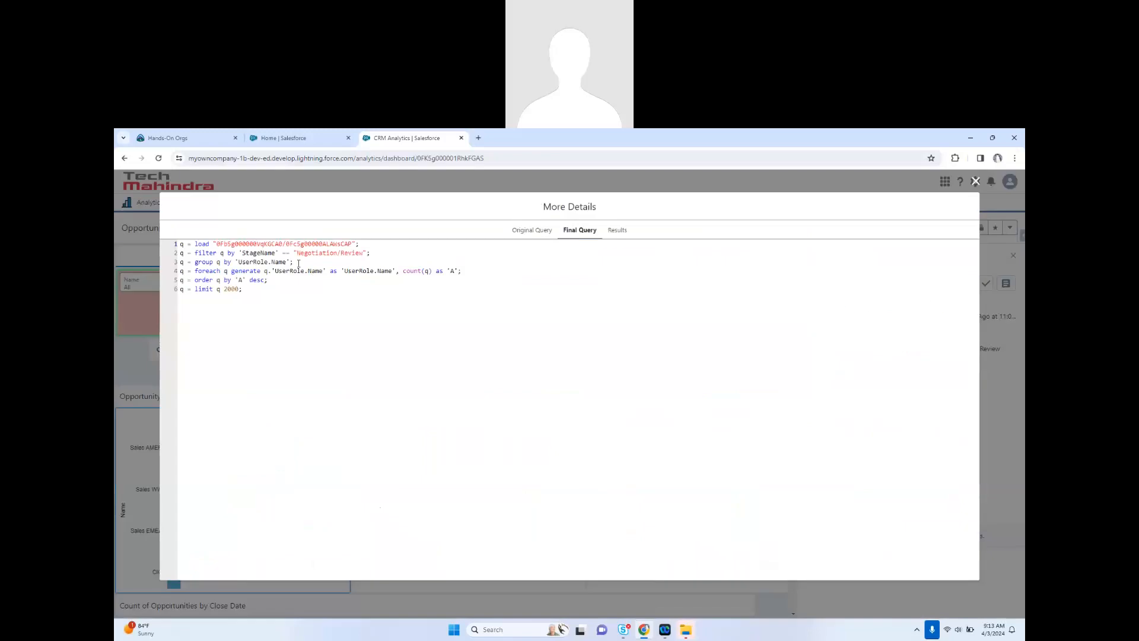
{"action": "left_click_drag", "start_coordinate": [227, 253], "coordinate": [293, 261]}
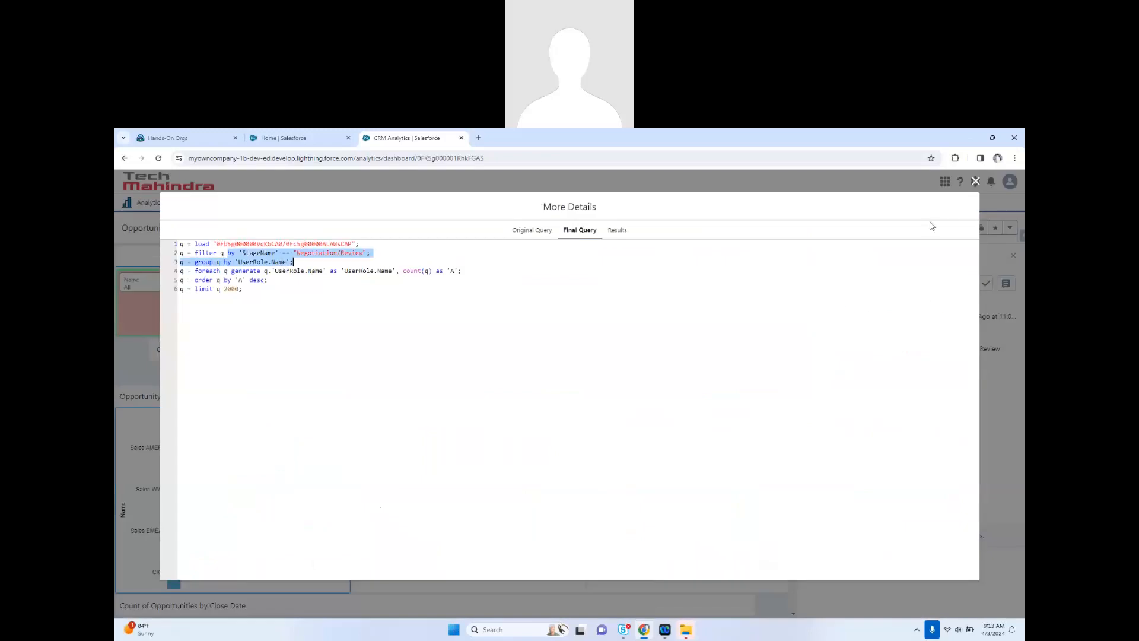
{"action": "left_click", "coordinate": [975, 182]}
- Switch the Stage toggle to Perception Analysis and examine the filter line in the Owner Role chart's final query
{"action": "left_click", "coordinate": [426, 350]}
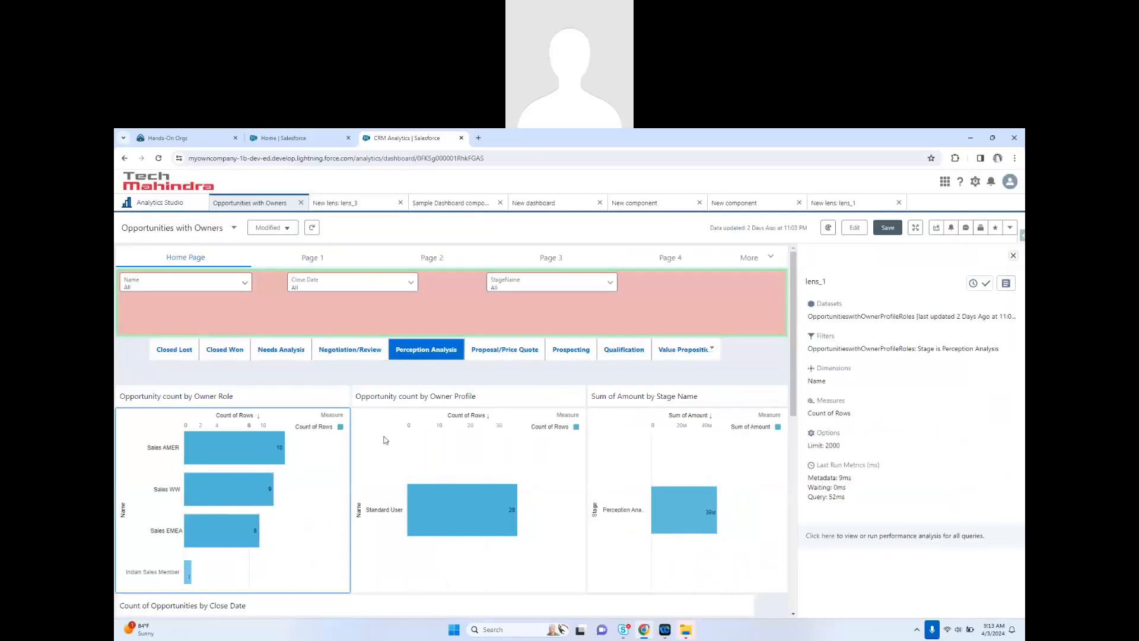
{"action": "left_click", "coordinate": [341, 418]}
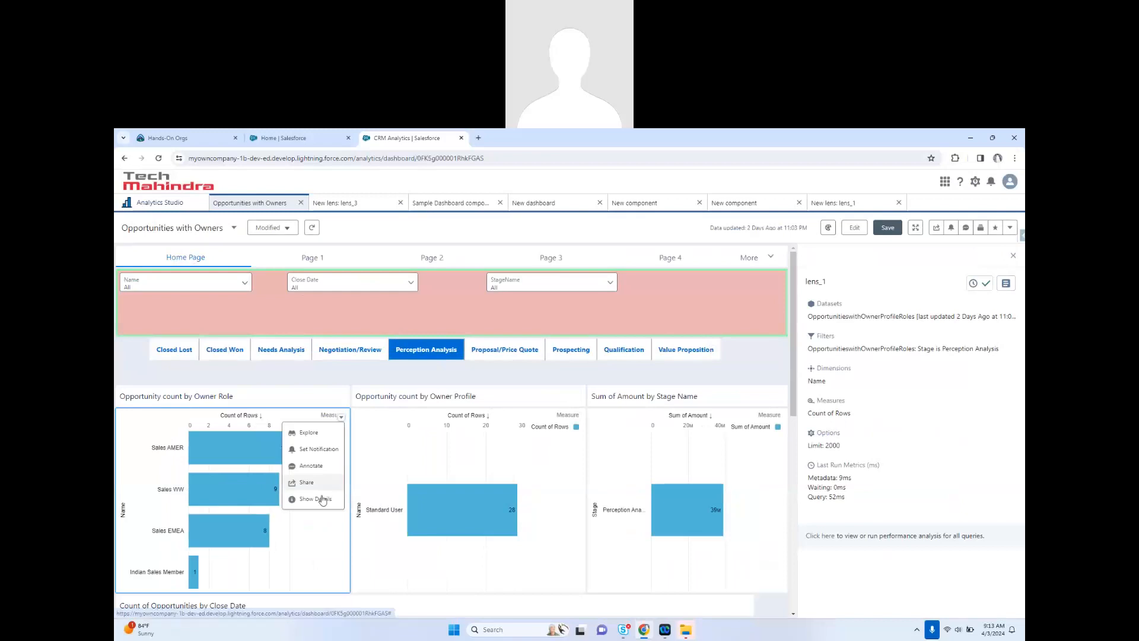
{"action": "left_click", "coordinate": [322, 499]}
{"action": "left_click", "coordinate": [1007, 284]}
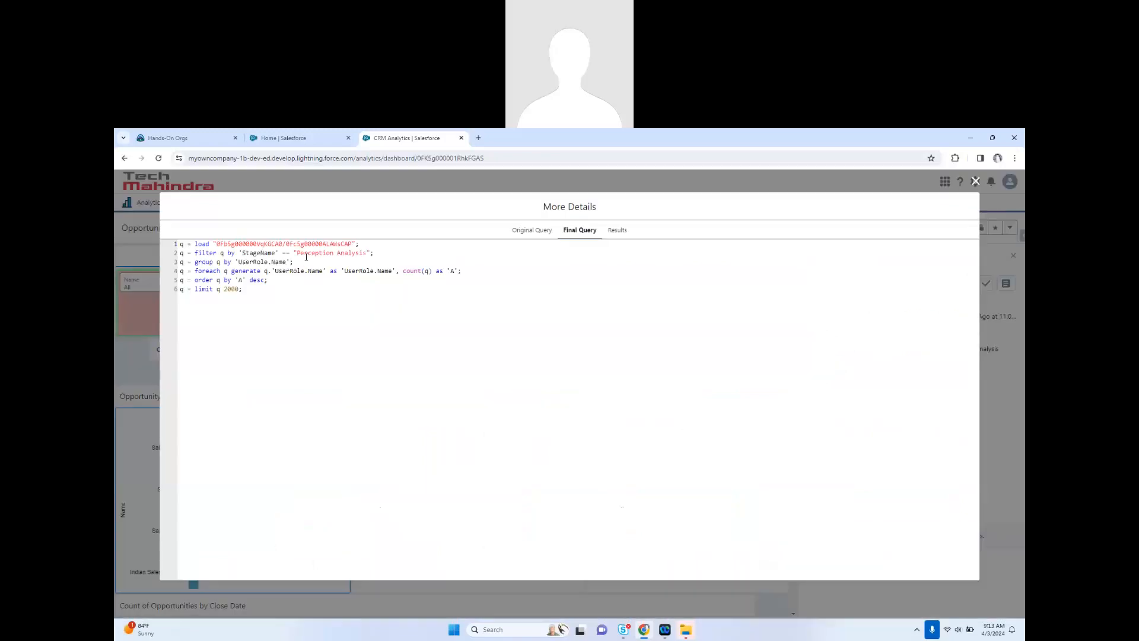
{"action": "left_click_drag", "start_coordinate": [306, 256], "coordinate": [363, 253]}
{"action": "left_click", "coordinate": [974, 182]}
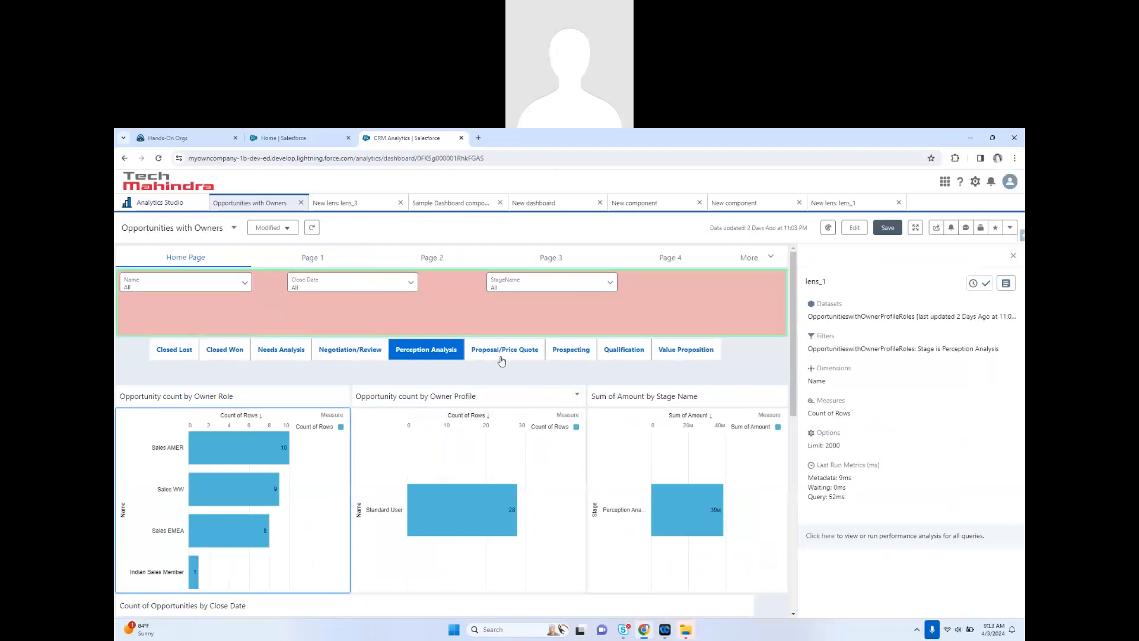
- Switch the Stage toggle to Proposal/Price Quote and view the Owner Role chart's final query
{"action": "left_click", "coordinate": [508, 350]}
{"action": "left_click", "coordinate": [341, 416]}
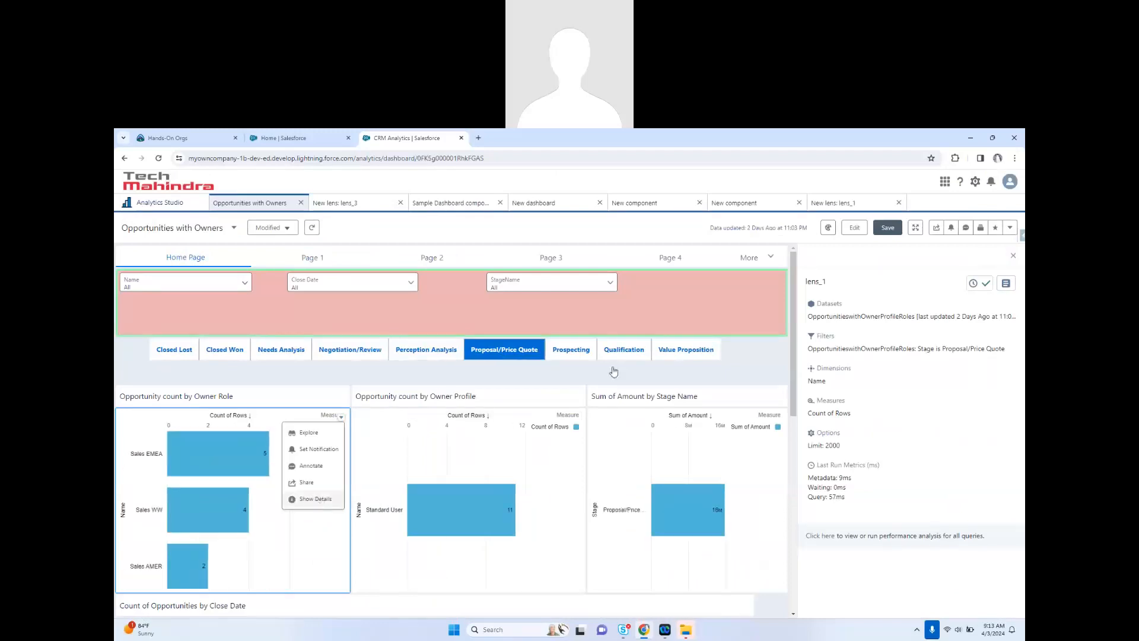
{"action": "left_click", "coordinate": [1007, 284]}
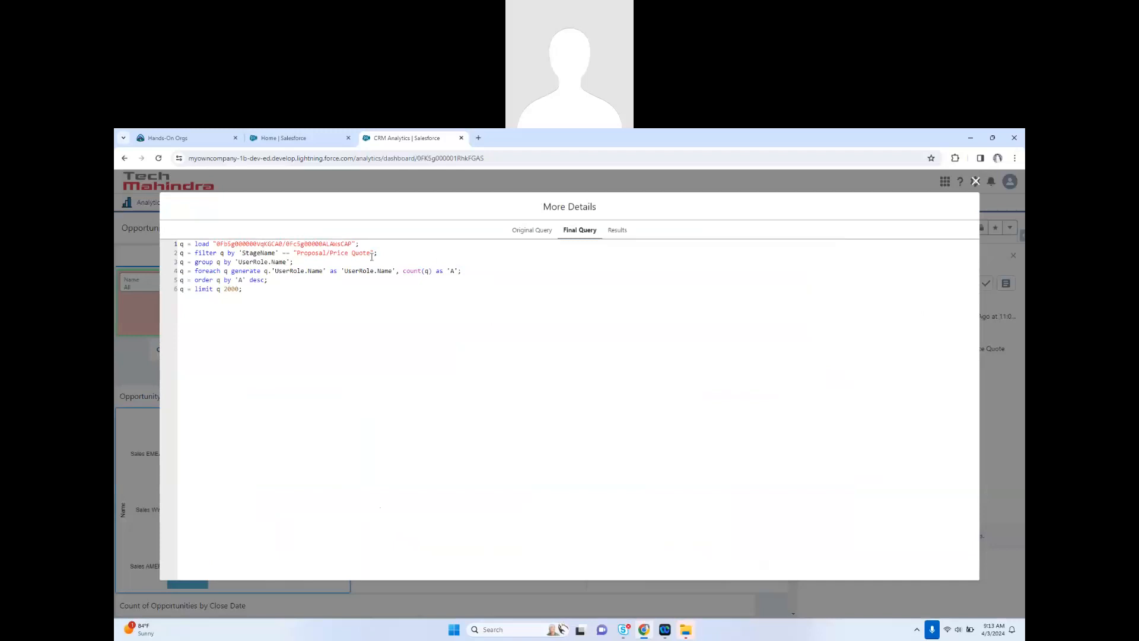
- Close the query details and filter the charts with the Stage toggle by Prospecting, Qualification and Value Proposition in turn
{"action": "left_click", "coordinate": [975, 183]}
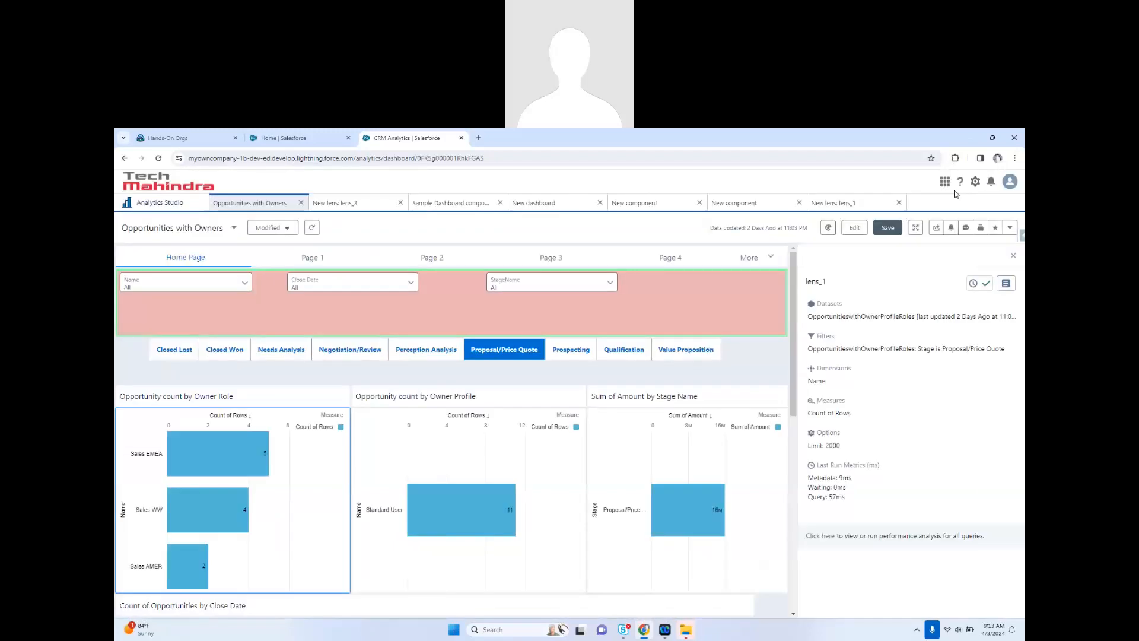
{"action": "left_click", "coordinate": [570, 354]}
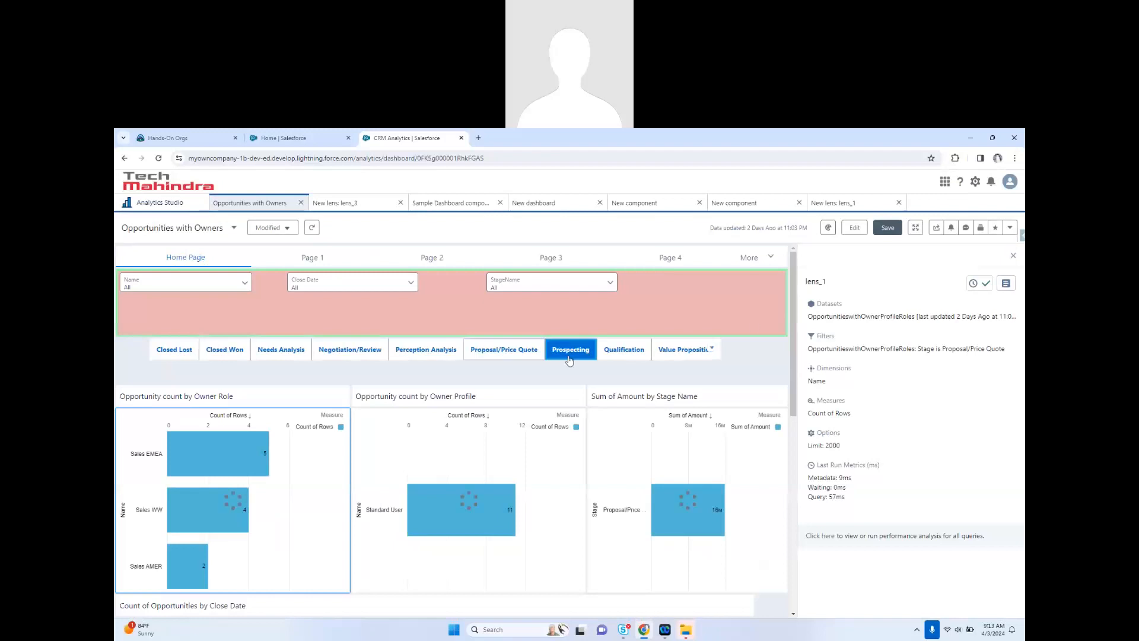
{"action": "left_click", "coordinate": [625, 353]}
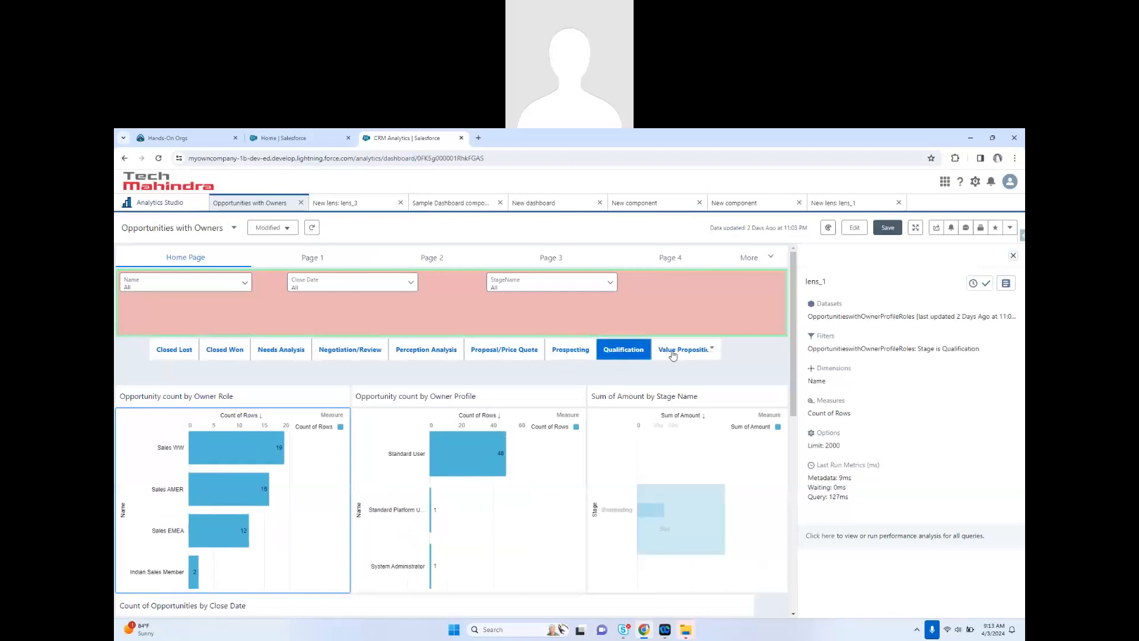
{"action": "left_click", "coordinate": [666, 350]}
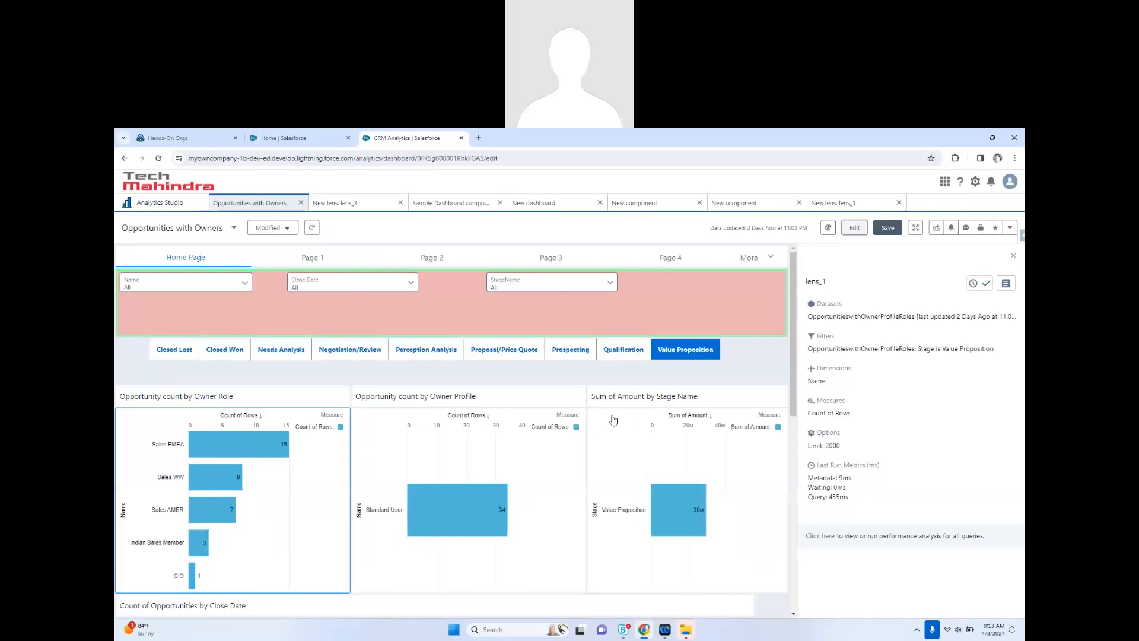
- Return to editing the dashboard and add a range filter on the Amount field below the Stage toggle
{"action": "left_click", "coordinate": [854, 229]}
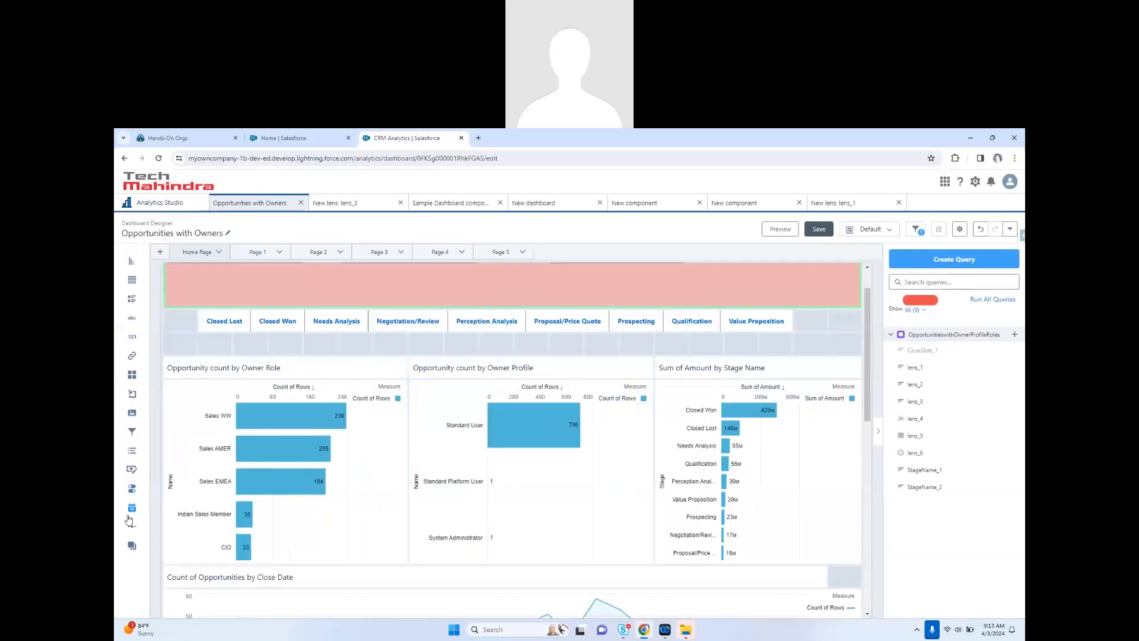
{"action": "left_click_drag", "start_coordinate": [133, 529], "coordinate": [425, 351]}
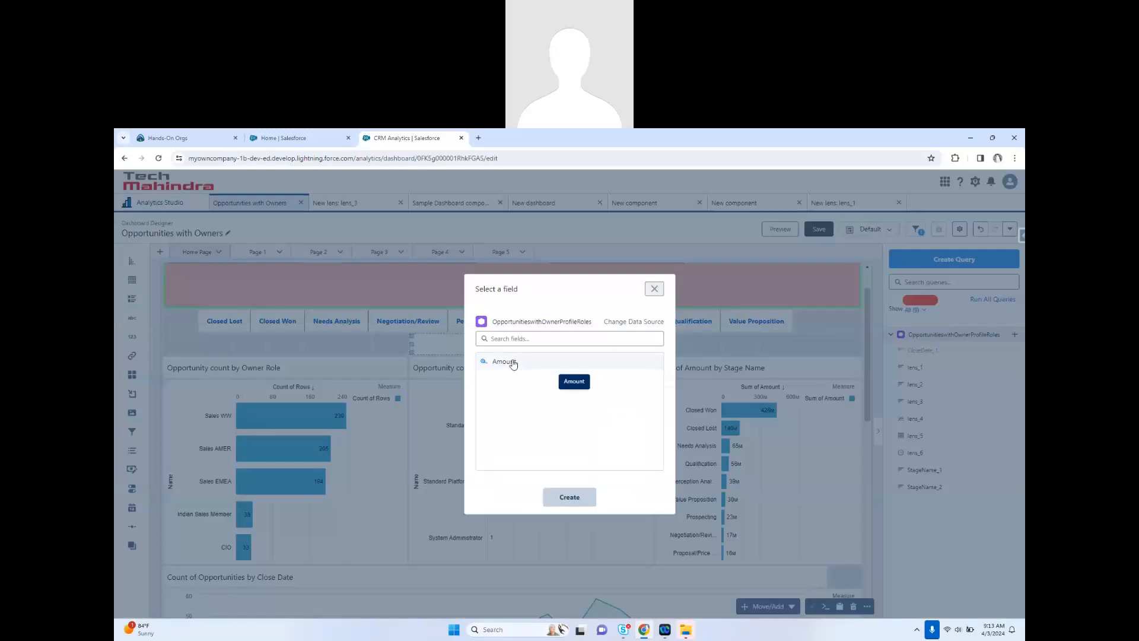
{"action": "left_click", "coordinate": [514, 364]}
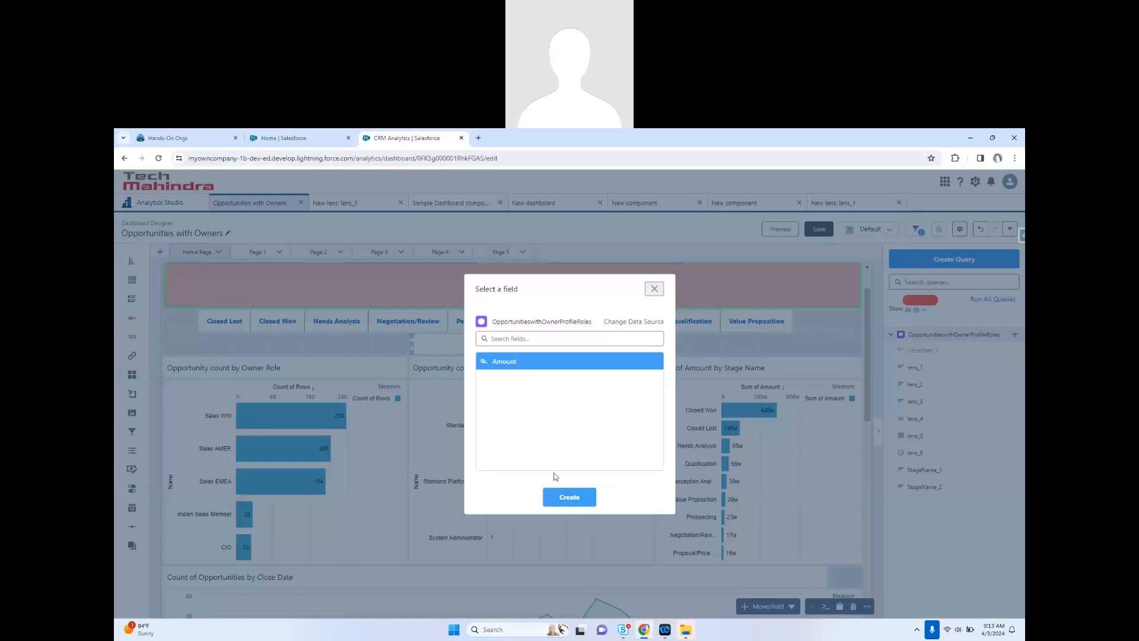
{"action": "left_click", "coordinate": [566, 495]}
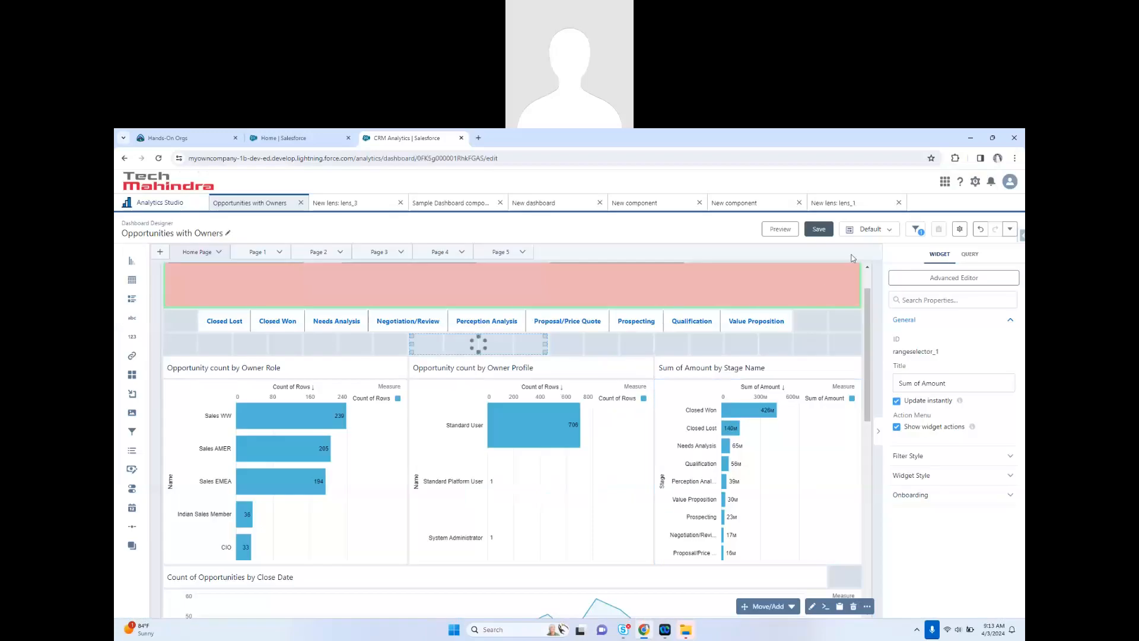
- Preview the dashboard and narrow the Sum of Amount range filter to 4010163–7741845
{"action": "left_click", "coordinate": [772, 232]}
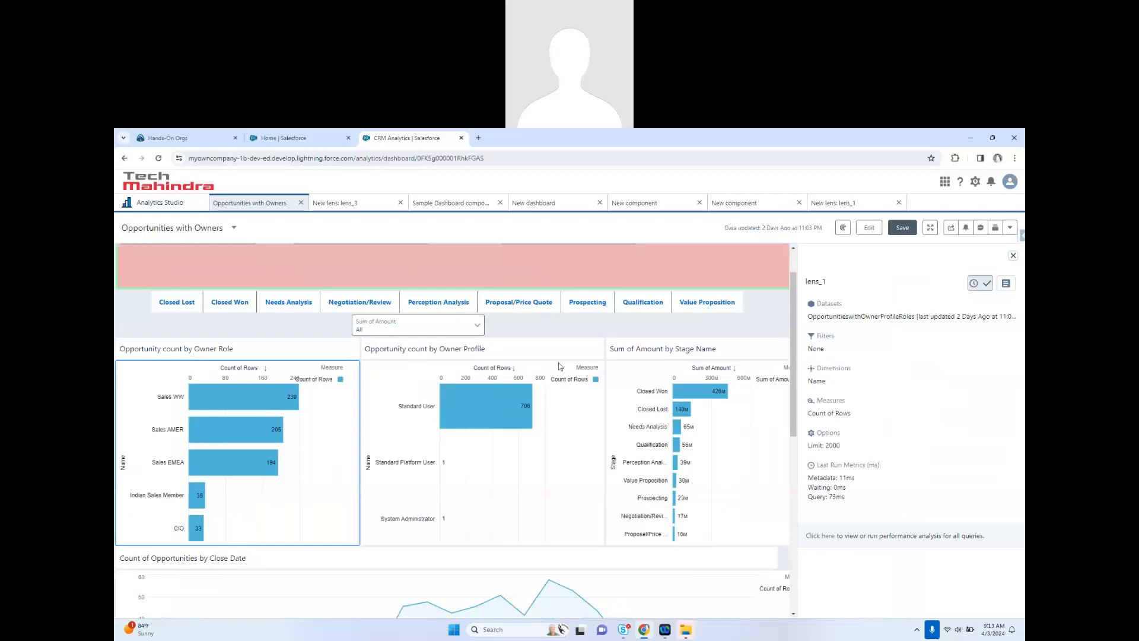
{"action": "left_click", "coordinate": [403, 336]}
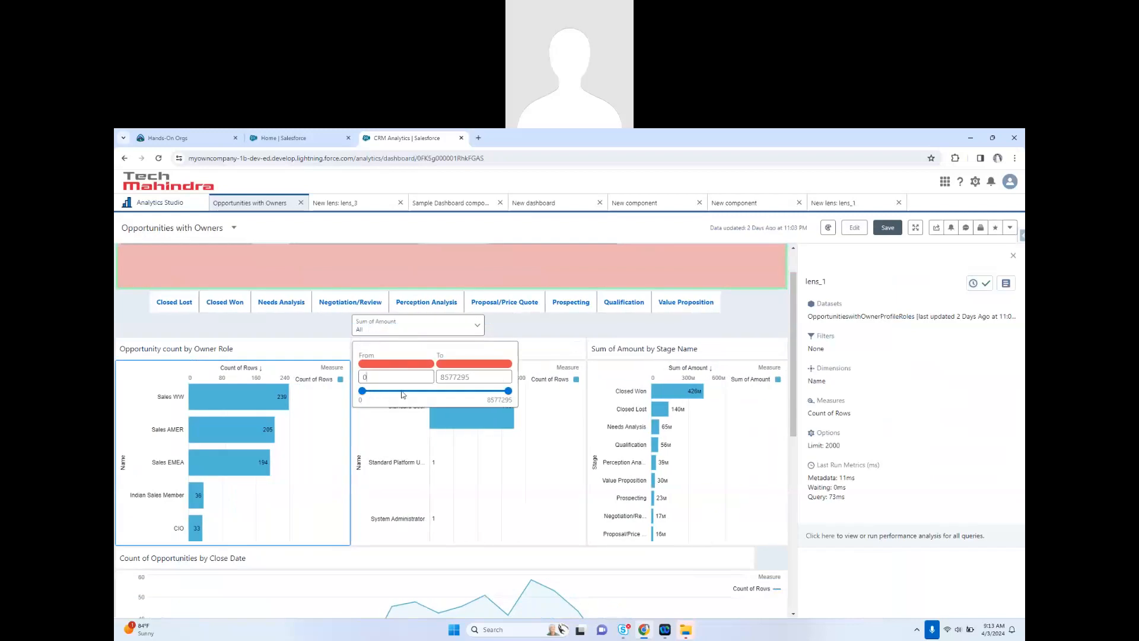
{"action": "left_click_drag", "start_coordinate": [362, 391], "coordinate": [430, 393]}
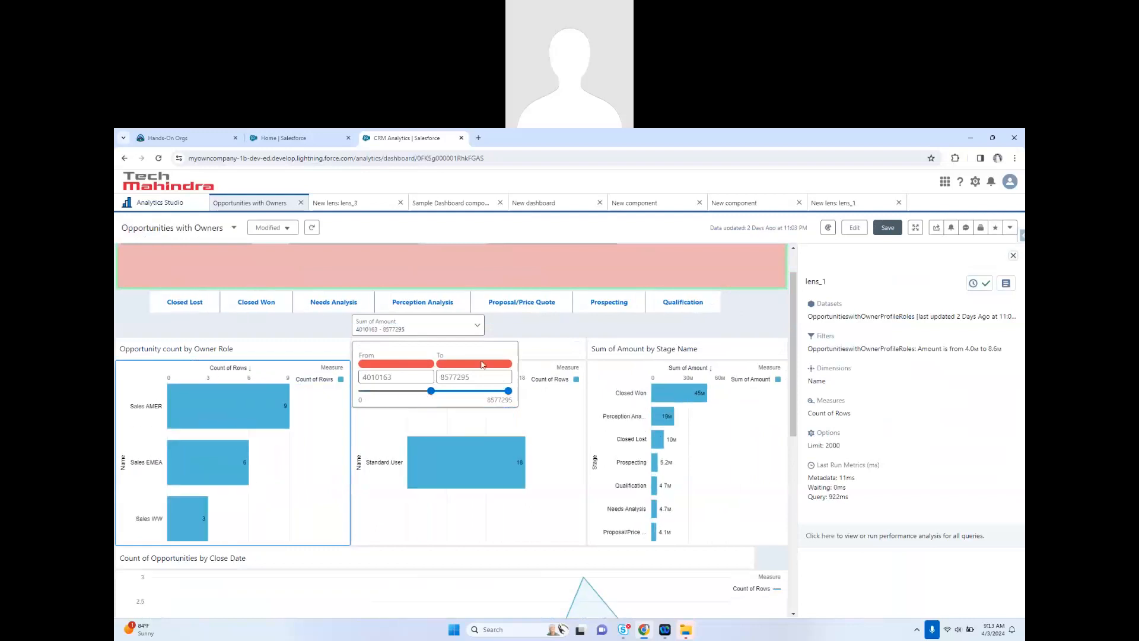
{"action": "left_click_drag", "start_coordinate": [508, 392], "coordinate": [494, 391]}
- Examine the Amount range filter in the final query of the Opportunity count by Owner Role chart, and close the query
{"action": "left_click", "coordinate": [341, 370]}
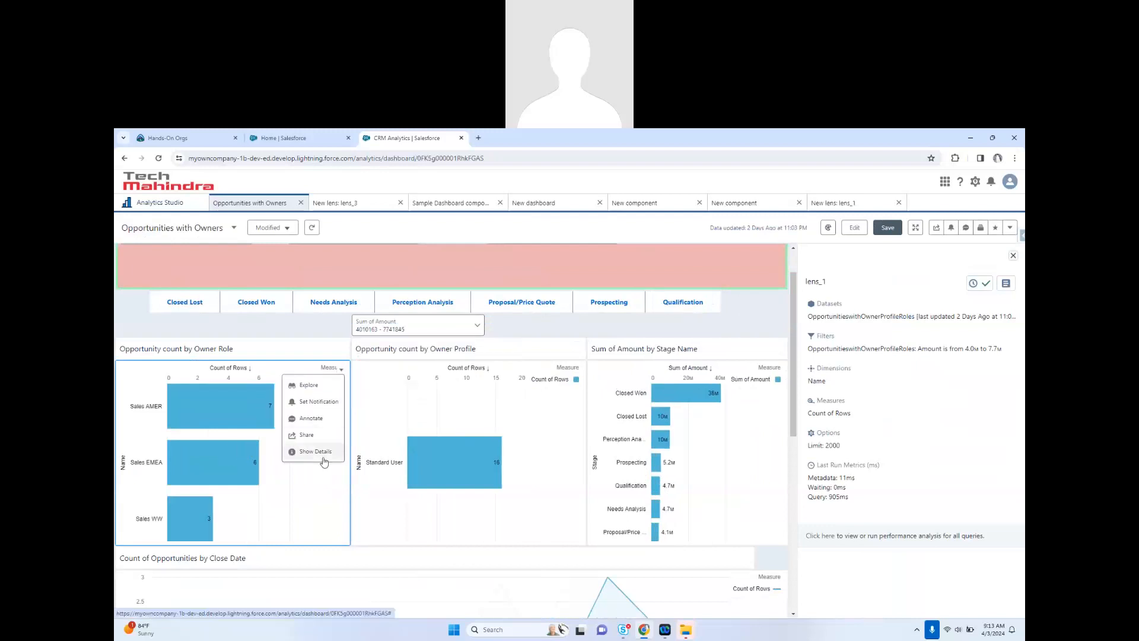
{"action": "left_click", "coordinate": [322, 454]}
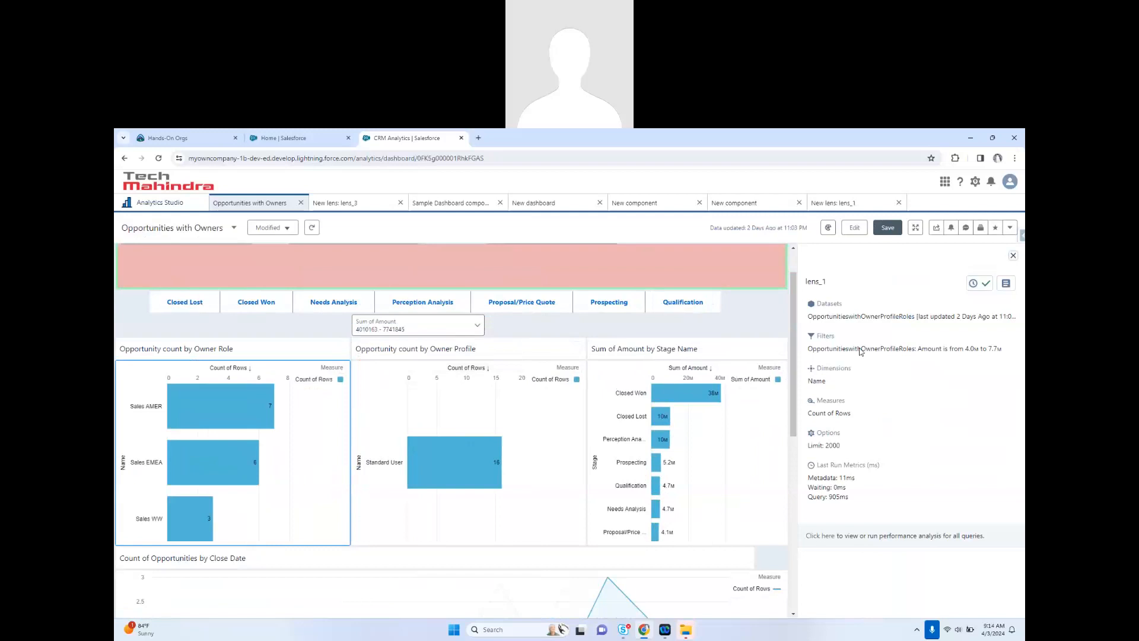
{"action": "left_click", "coordinate": [1004, 288]}
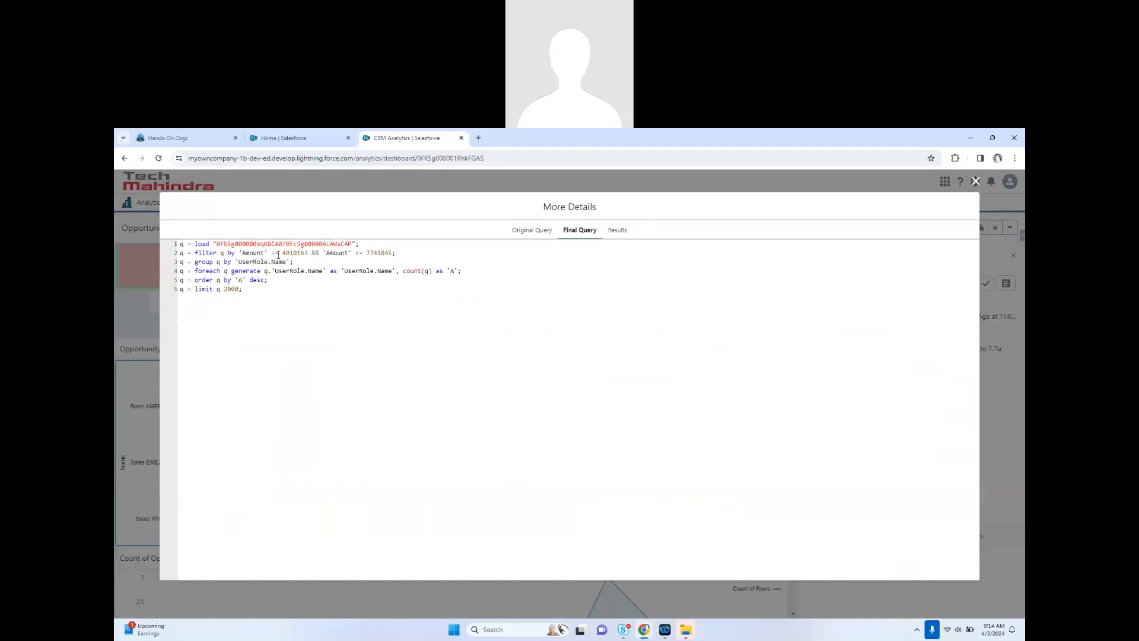
{"action": "left_click_drag", "start_coordinate": [341, 252], "coordinate": [389, 252]}
{"action": "left_click", "coordinate": [975, 182]}
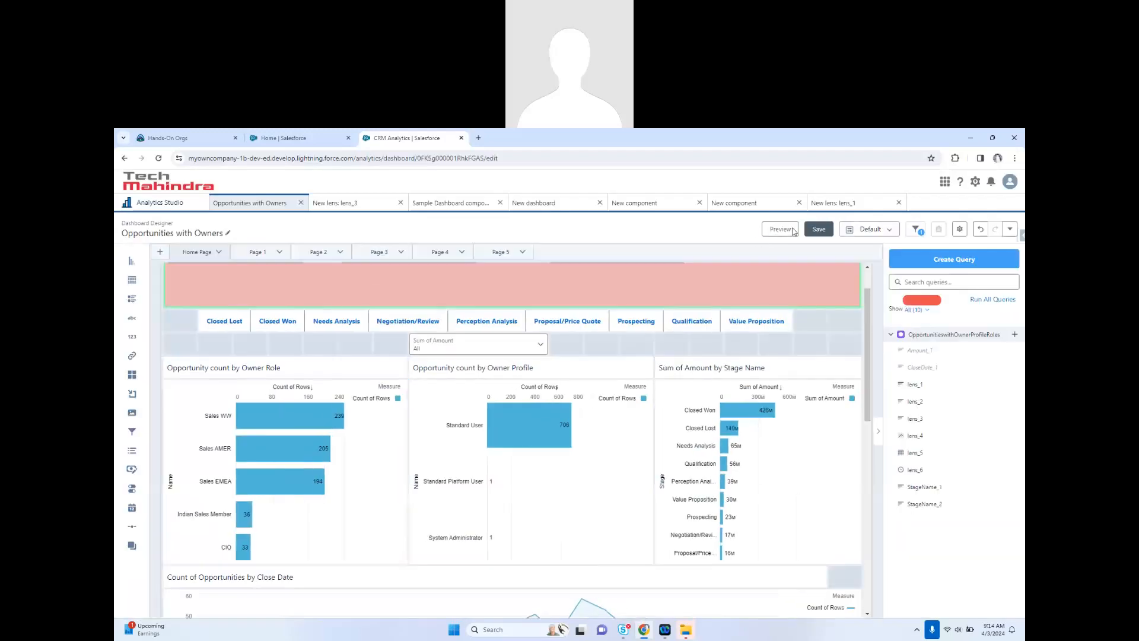
- Preview the dashboard again and set the Sum of Amount range filter to 4567131–8577295
{"action": "left_click", "coordinate": [792, 231]}
{"action": "left_click", "coordinate": [401, 332]}
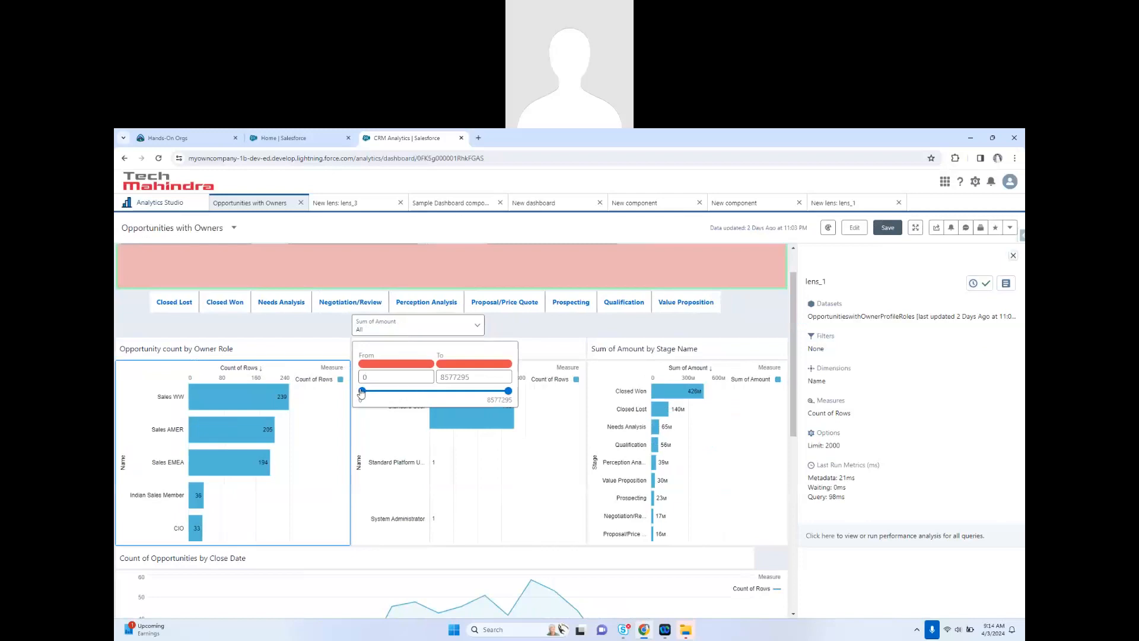
{"action": "left_click_drag", "start_coordinate": [362, 391], "coordinate": [439, 394]}
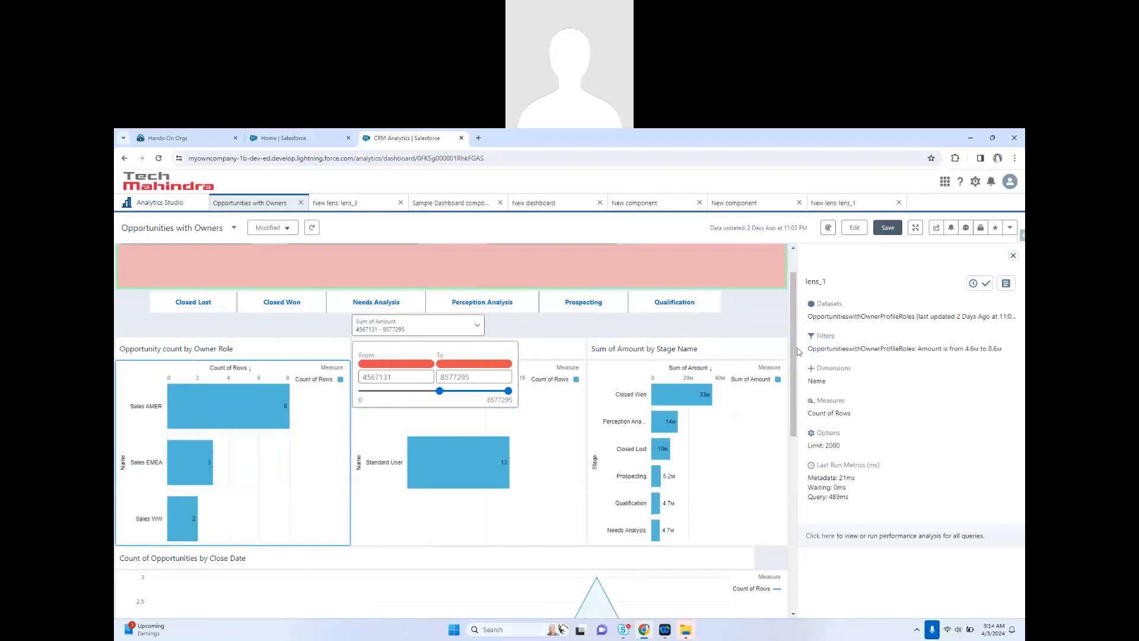
- Examine the Amount filter line in the final query of the Sum of Amount by Stage Name chart, and close the query
{"action": "left_click", "coordinate": [778, 369]}
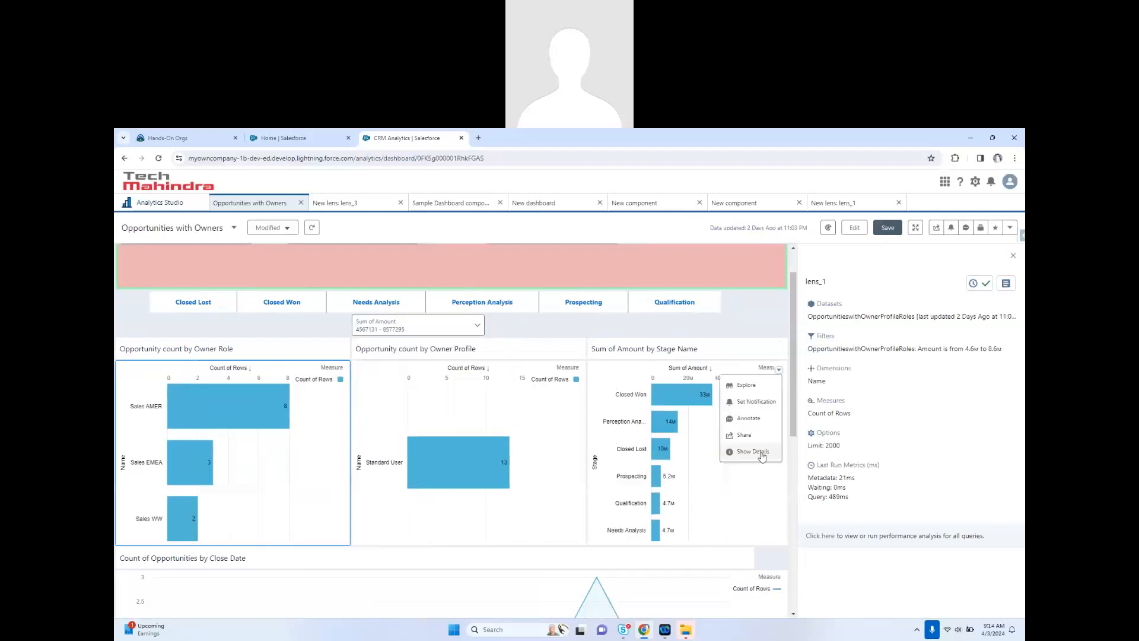
{"action": "left_click", "coordinate": [760, 453]}
{"action": "left_click", "coordinate": [1005, 284]}
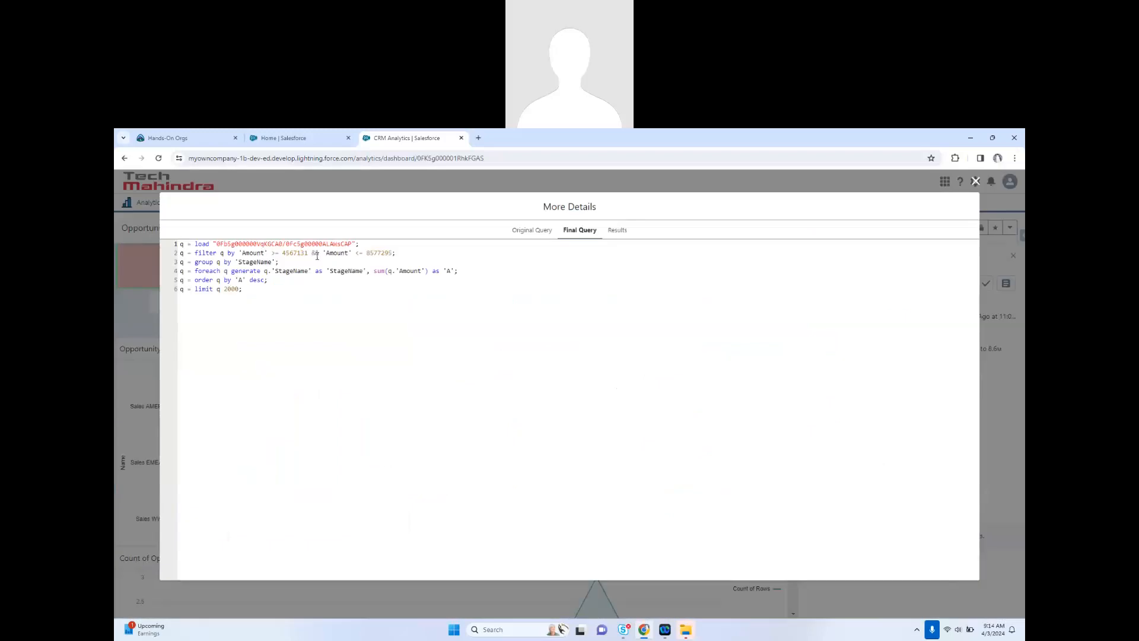
{"action": "left_click_drag", "start_coordinate": [289, 253], "coordinate": [385, 253]}
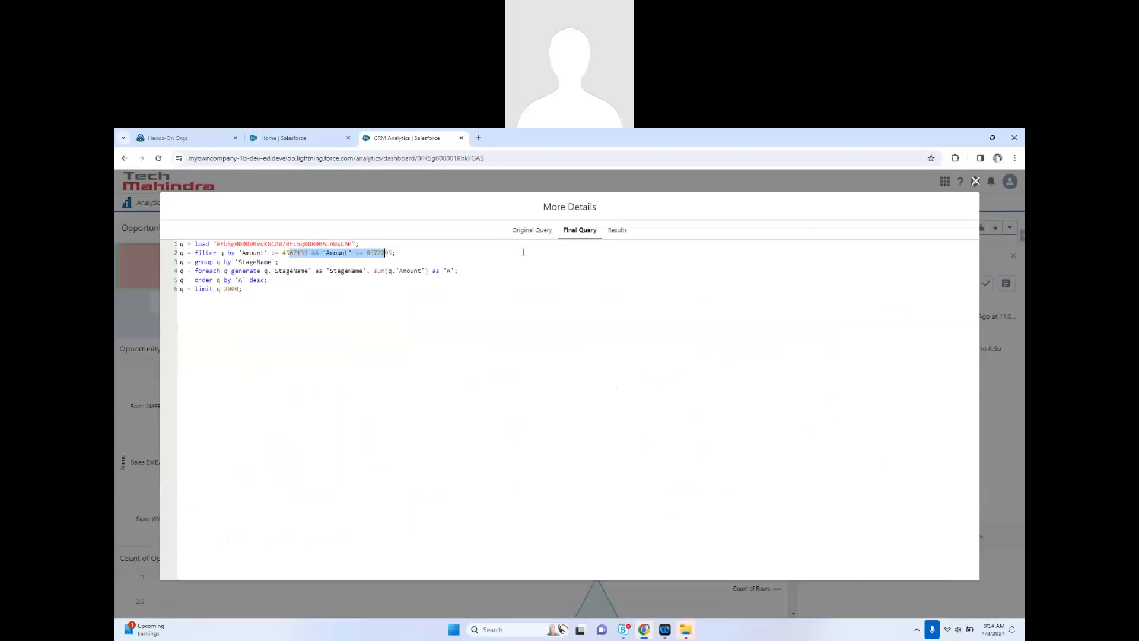
{"action": "left_click", "coordinate": [975, 181]}
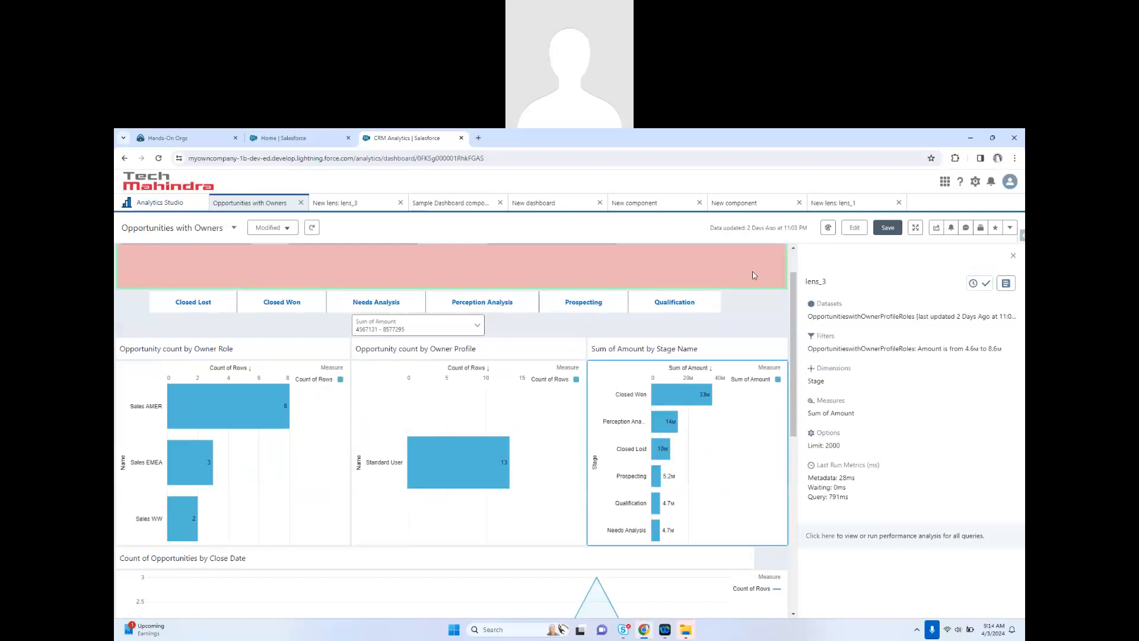
- Turn off instant updating for the Sum of Amount range filter and preview the dashboard
{"action": "left_click", "coordinate": [854, 228]}
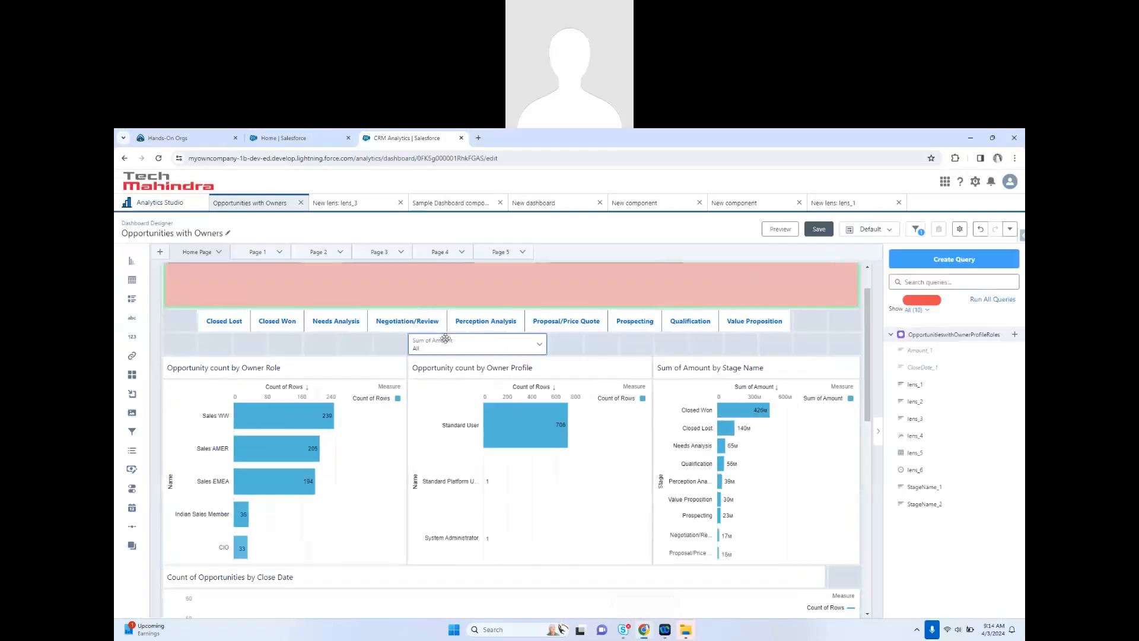
{"action": "left_click", "coordinate": [446, 339]}
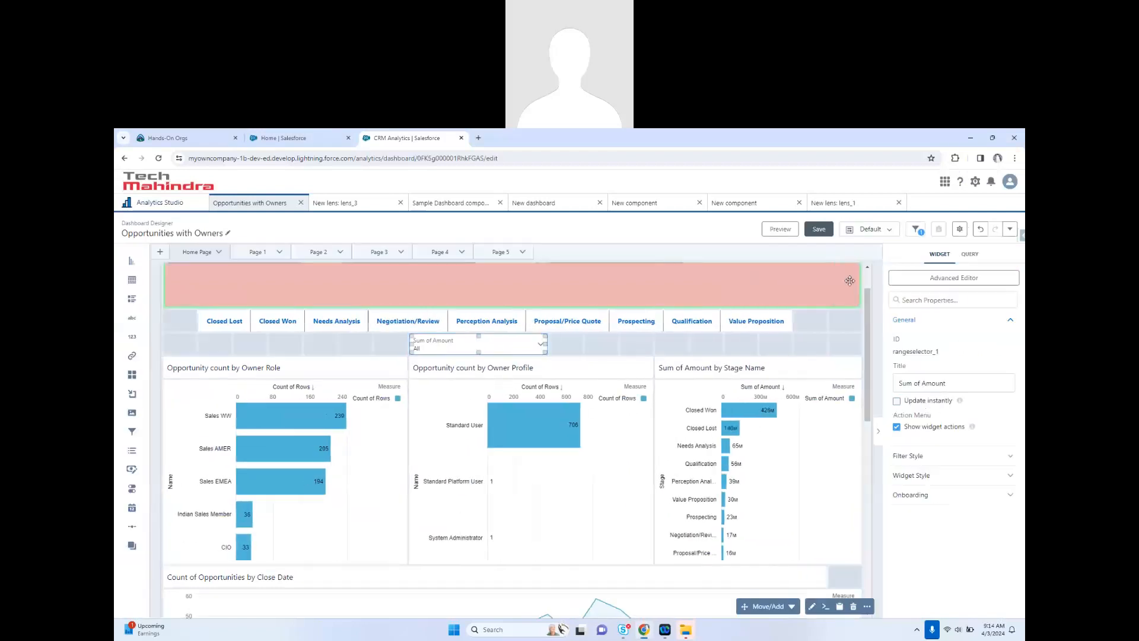
{"action": "left_click", "coordinate": [780, 229]}
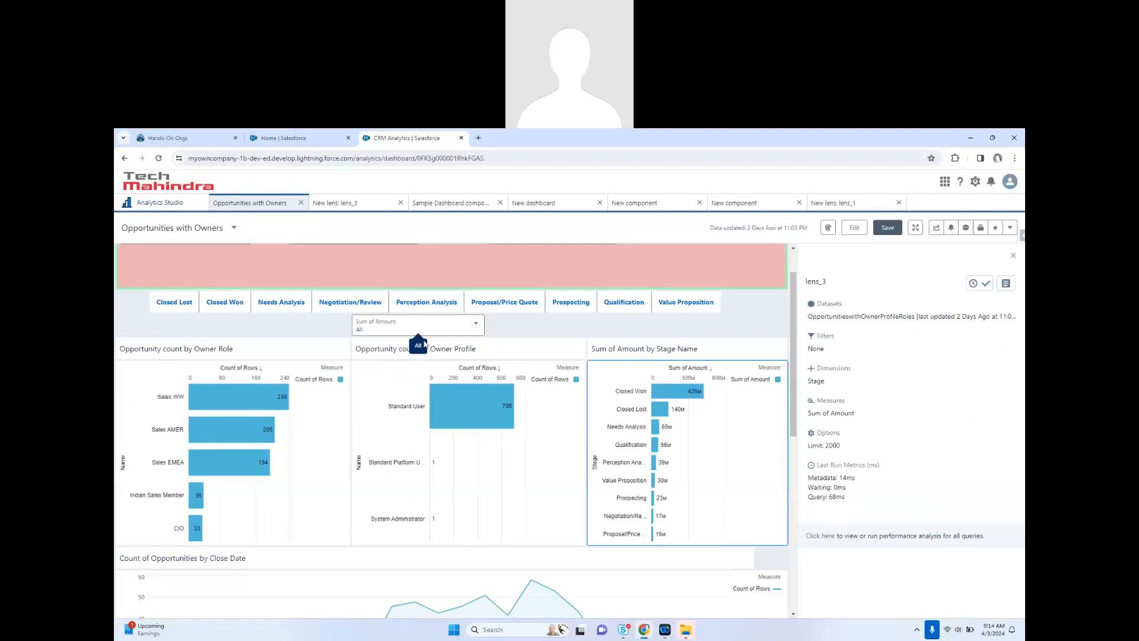
- Raise the lower limit of the Sum of Amount range to about 4.3M and apply the update to the charts
{"action": "left_click", "coordinate": [425, 330]}
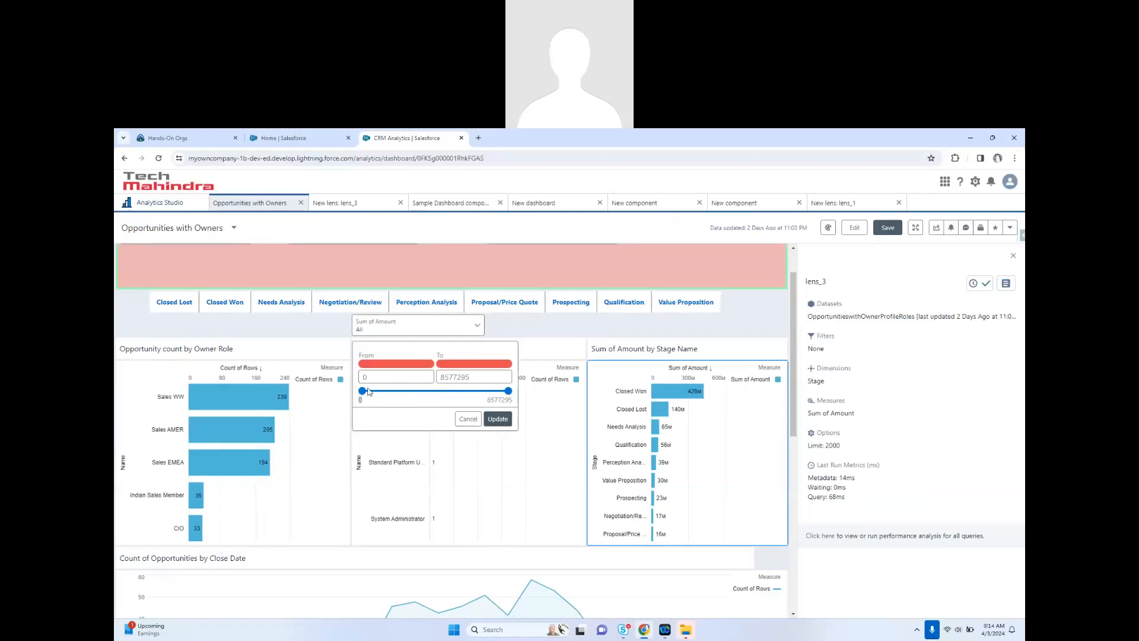
{"action": "left_click_drag", "start_coordinate": [363, 390], "coordinate": [436, 392]}
{"action": "left_click", "coordinate": [497, 419]}
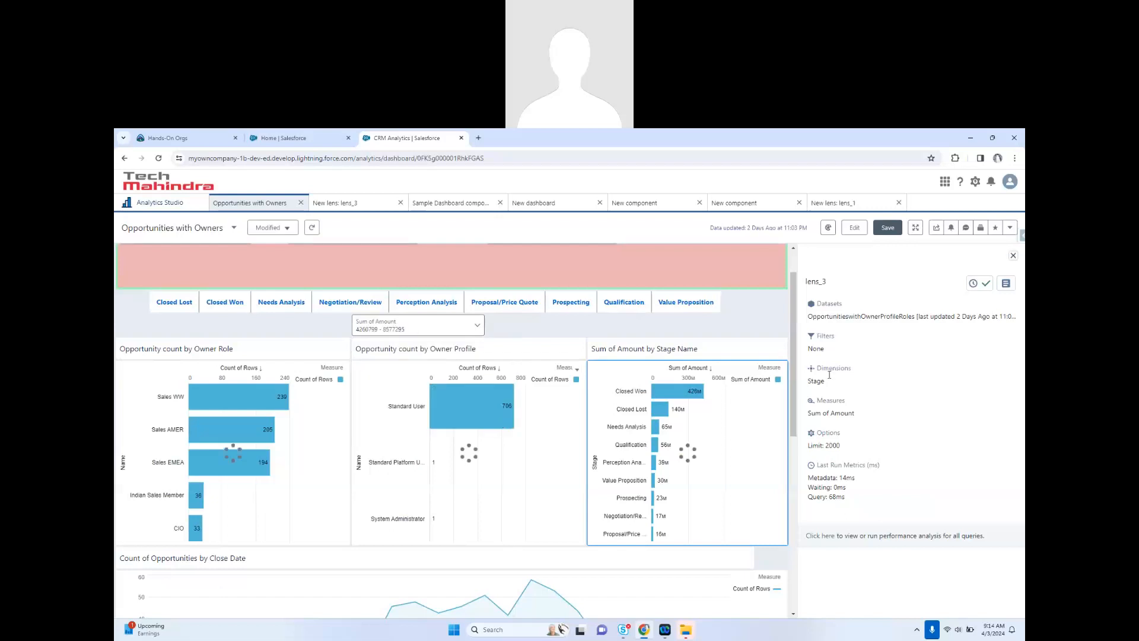
- Return to editing and change the Sum of Amount range filter's display style to Combobox
{"action": "left_click", "coordinate": [856, 229]}
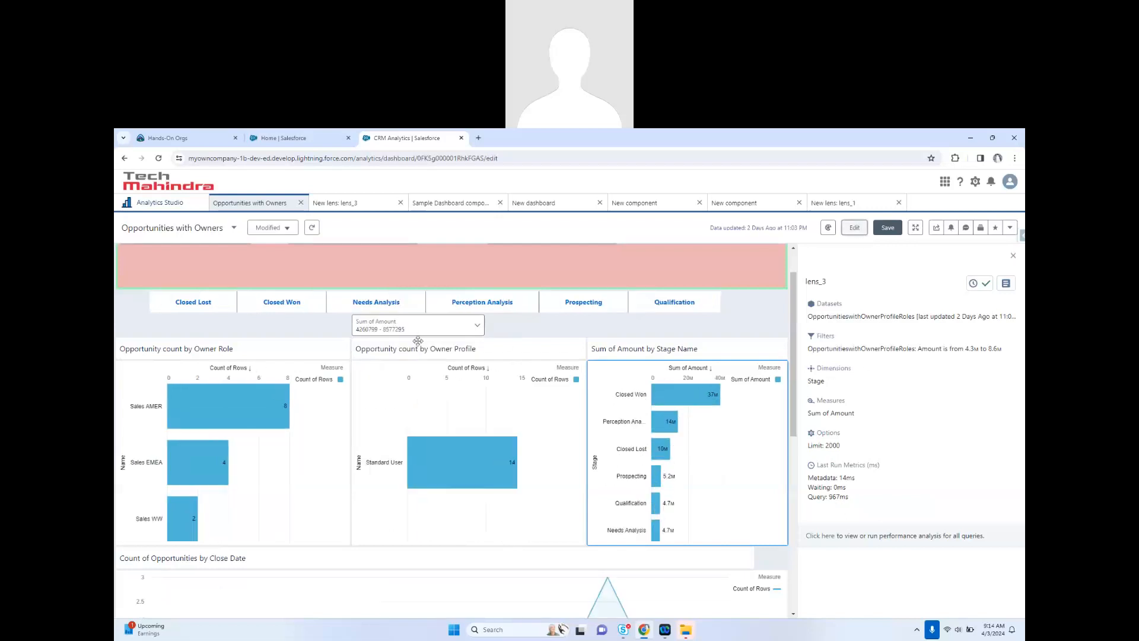
{"action": "left_click", "coordinate": [459, 338]}
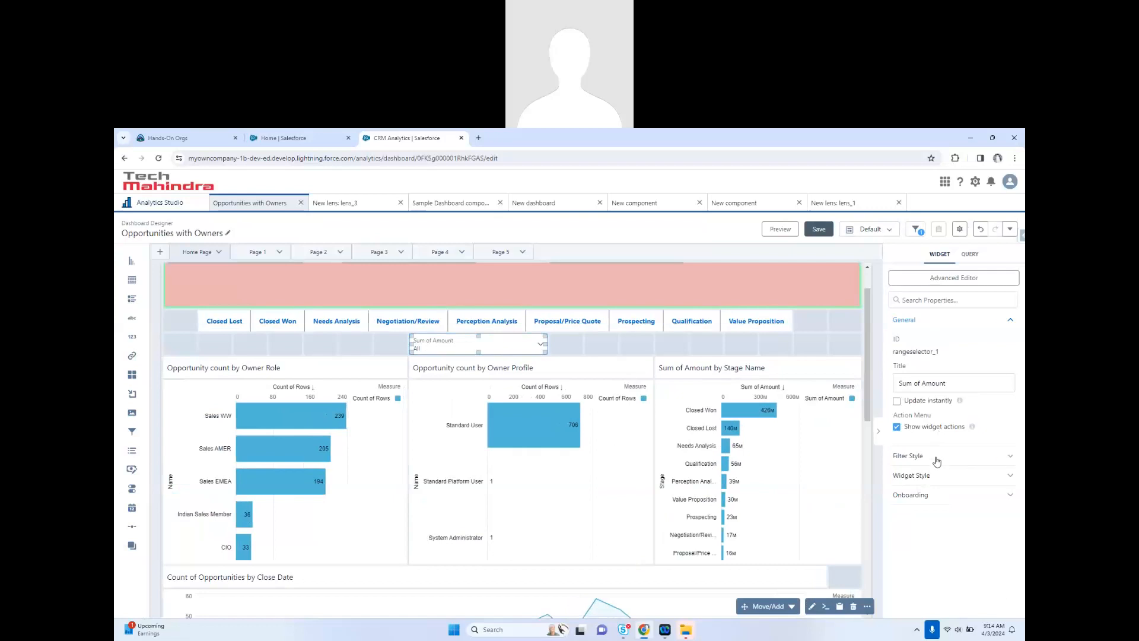
{"action": "left_click", "coordinate": [937, 458]}
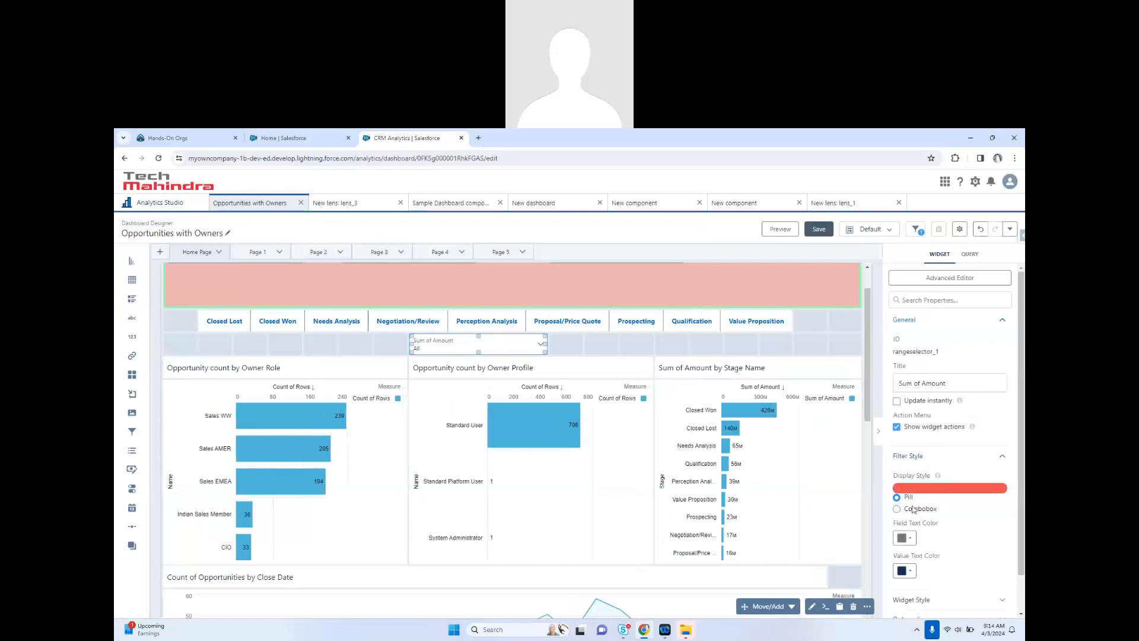
{"action": "left_click", "coordinate": [915, 510]}
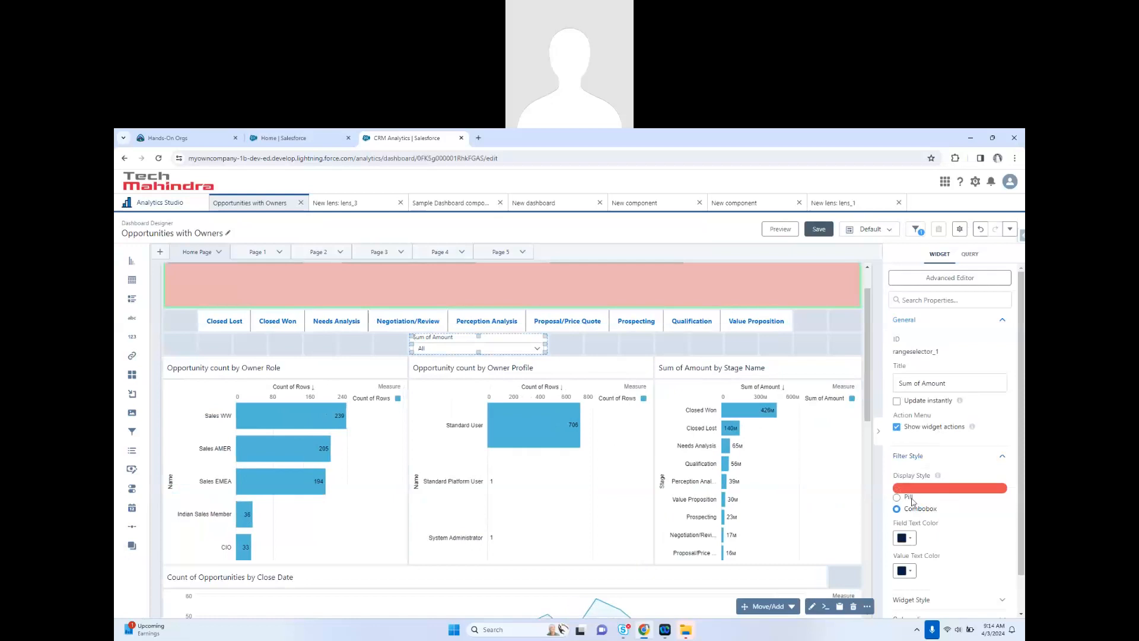
{"action": "left_click", "coordinate": [911, 500]}
{"action": "left_click", "coordinate": [917, 510]}
- Set the Sum of Amount filter's value text color to dark red and its field text color to green
{"action": "scroll", "coordinate": [906, 538], "scroll_direction": "down", "scroll_amount": 2}
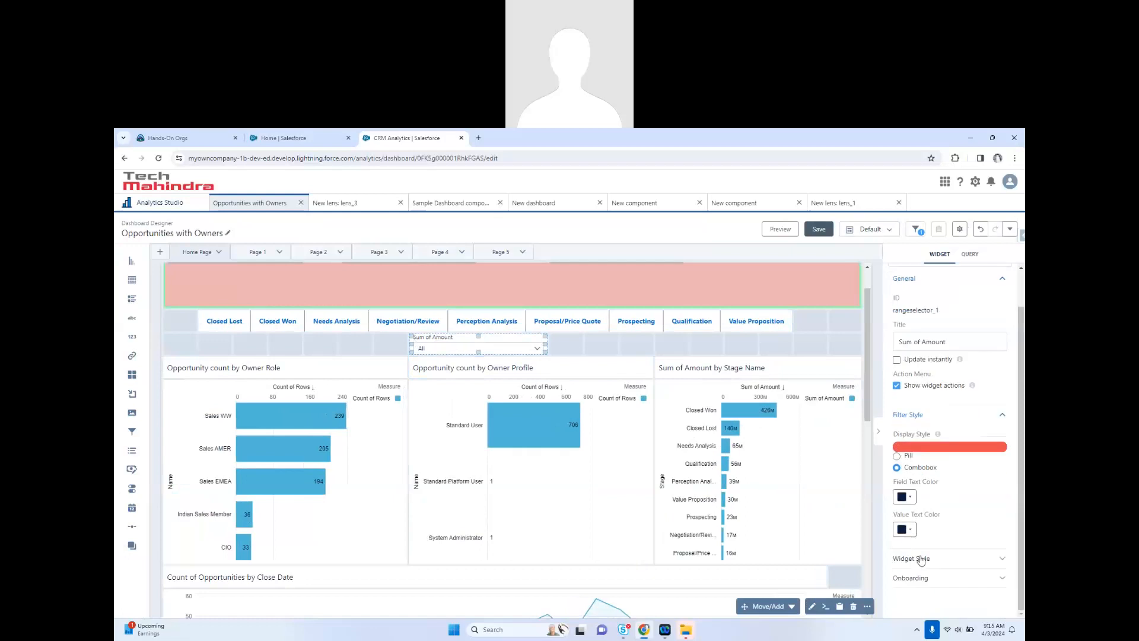
{"action": "left_click", "coordinate": [906, 530]}
{"action": "left_click", "coordinate": [908, 470]}
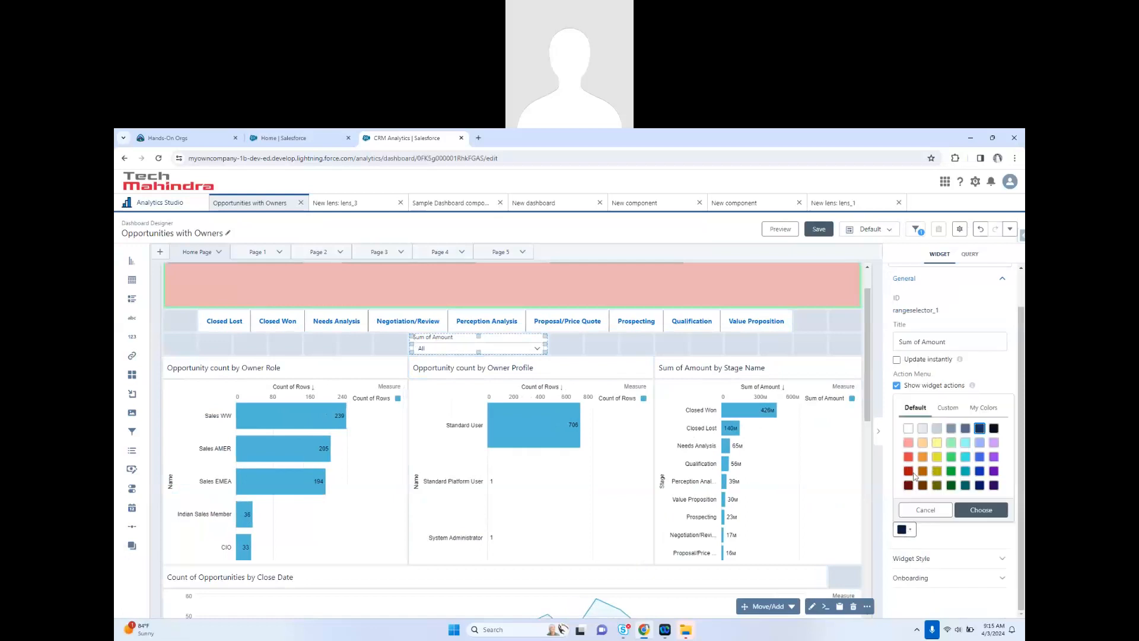
{"action": "left_click", "coordinate": [986, 510]}
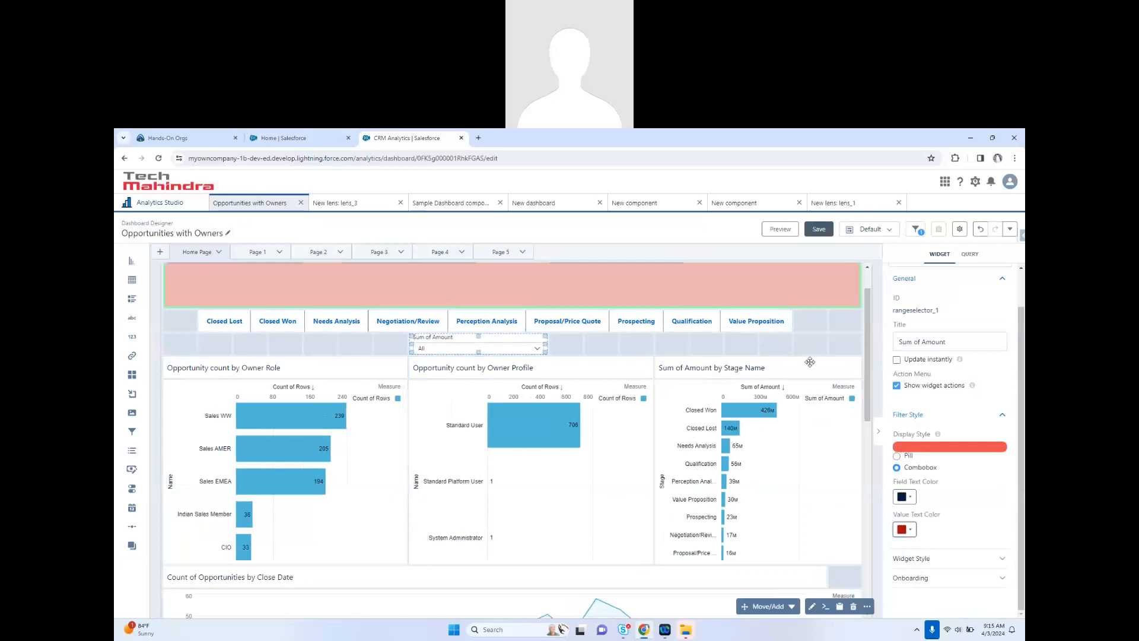
{"action": "left_click", "coordinate": [904, 496]}
{"action": "left_click", "coordinate": [953, 424]}
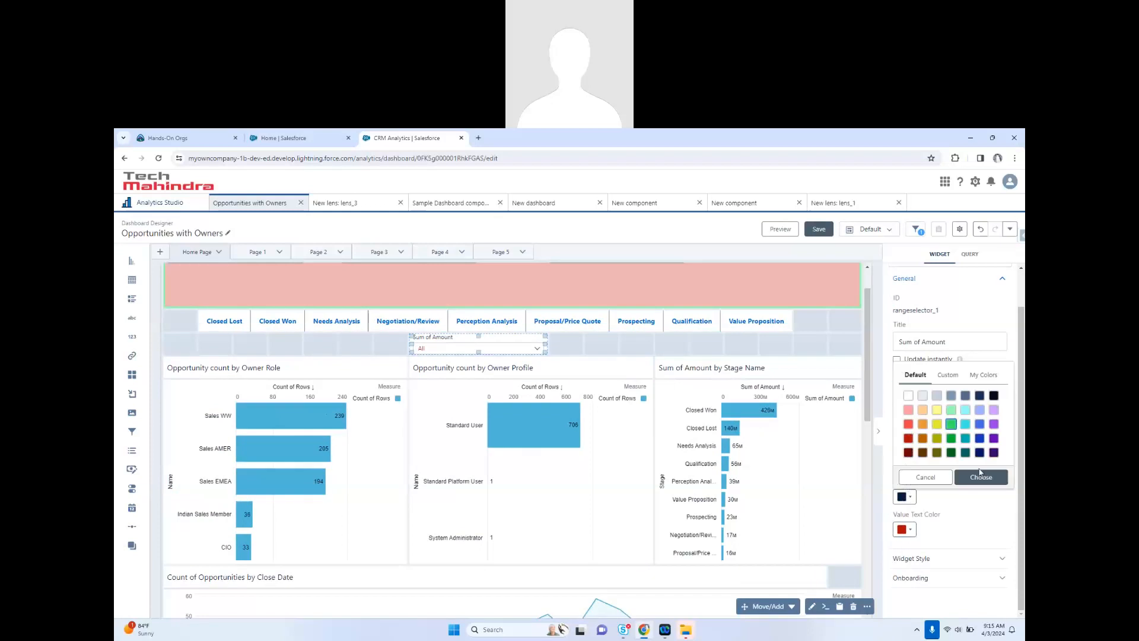
{"action": "left_click", "coordinate": [980, 477]}
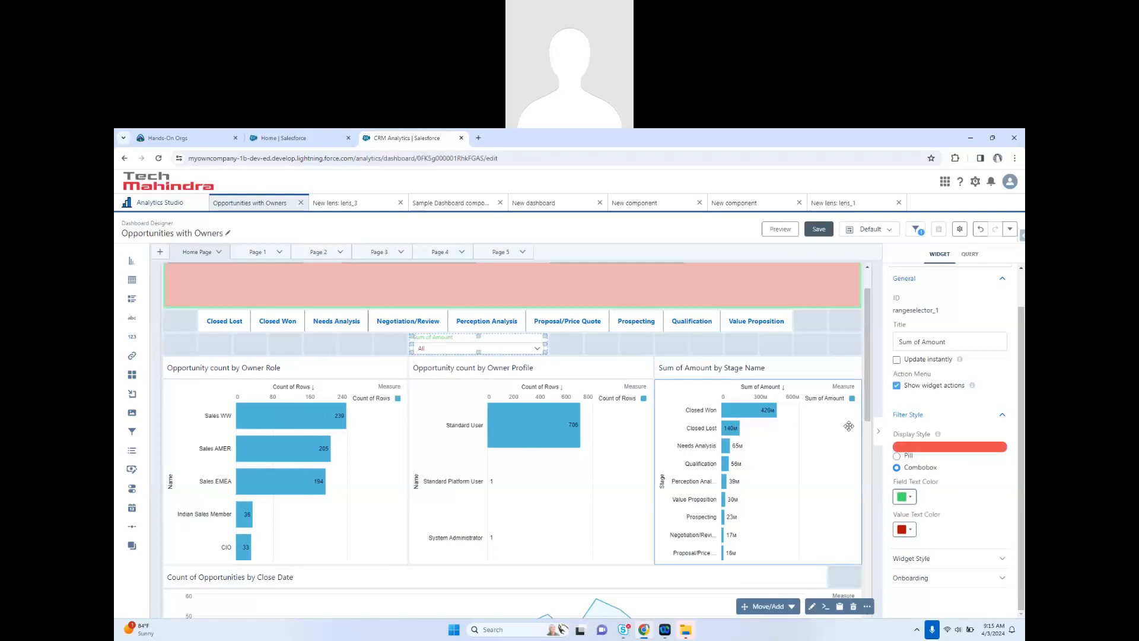
{"action": "scroll", "coordinate": [772, 496], "scroll_direction": "down", "scroll_amount": 3}
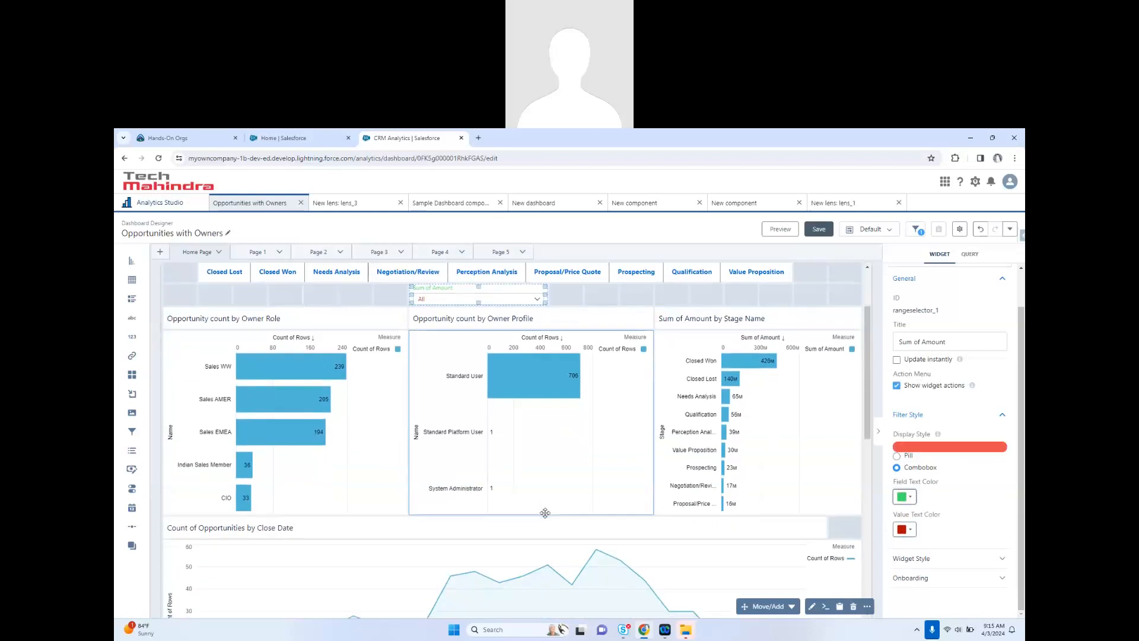
{"action": "scroll", "coordinate": [475, 490], "scroll_direction": "up", "scroll_amount": 5}
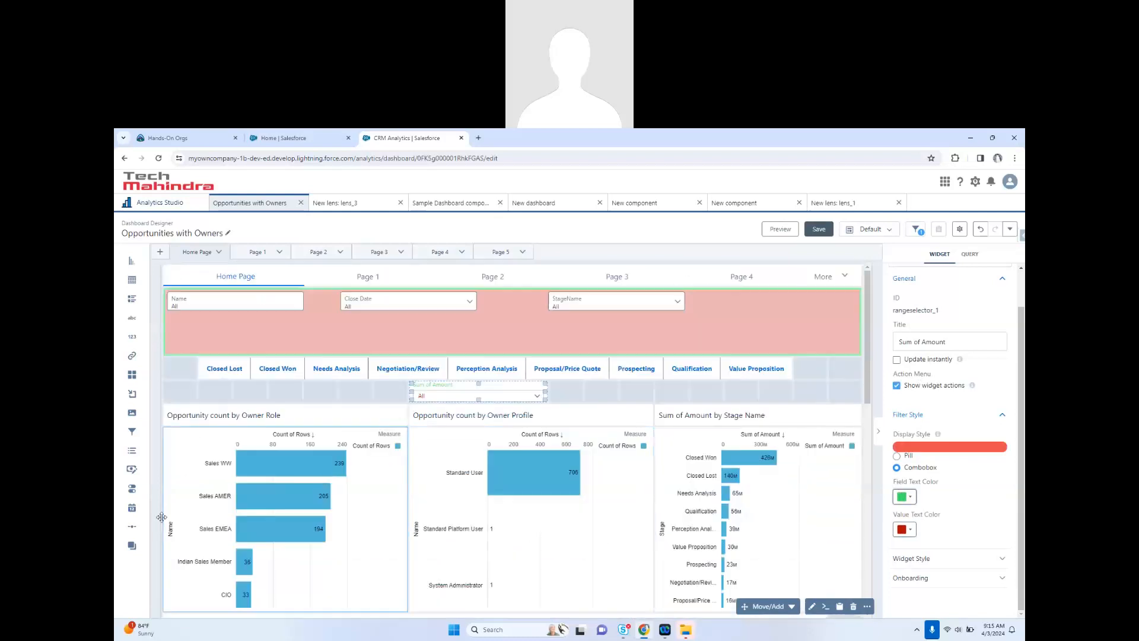
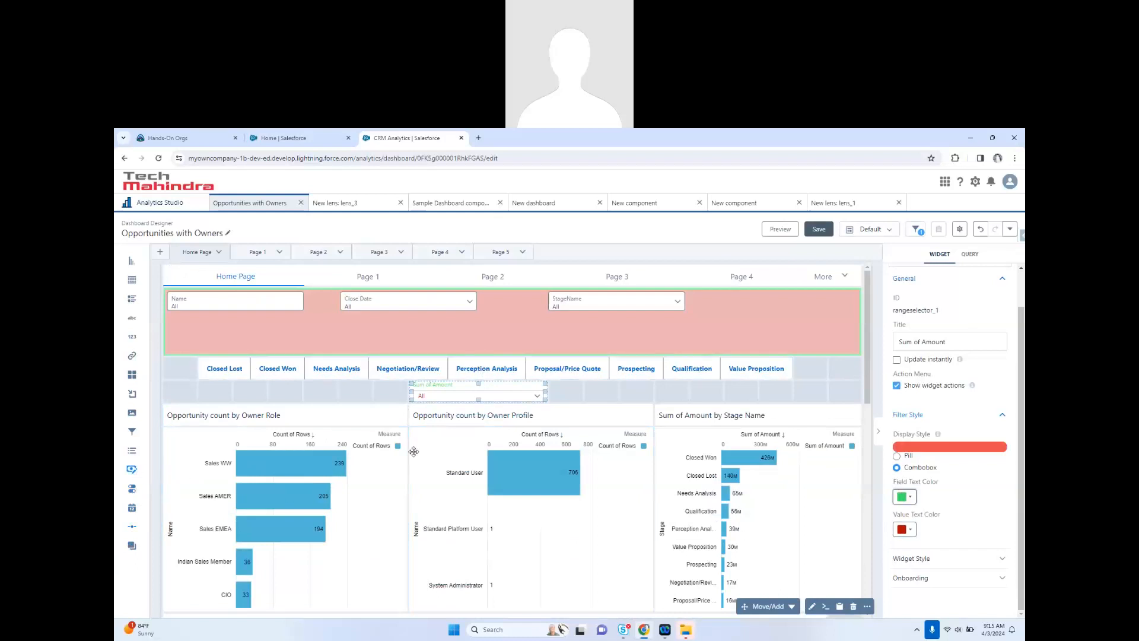
{"action": "scroll", "coordinate": [413, 451], "scroll_direction": "down", "scroll_amount": 7}
{"action": "scroll", "coordinate": [414, 452], "scroll_direction": "up", "scroll_amount": 10}
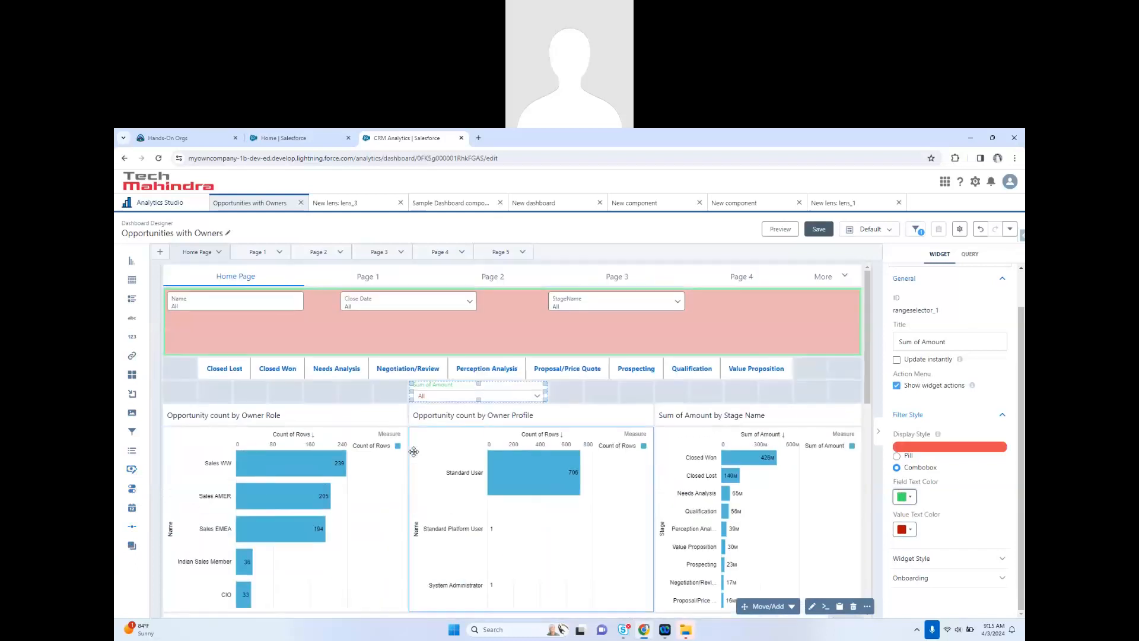
- Add an input slider widget to Page 3 and place a chart widget below it
{"action": "left_click", "coordinate": [251, 259]}
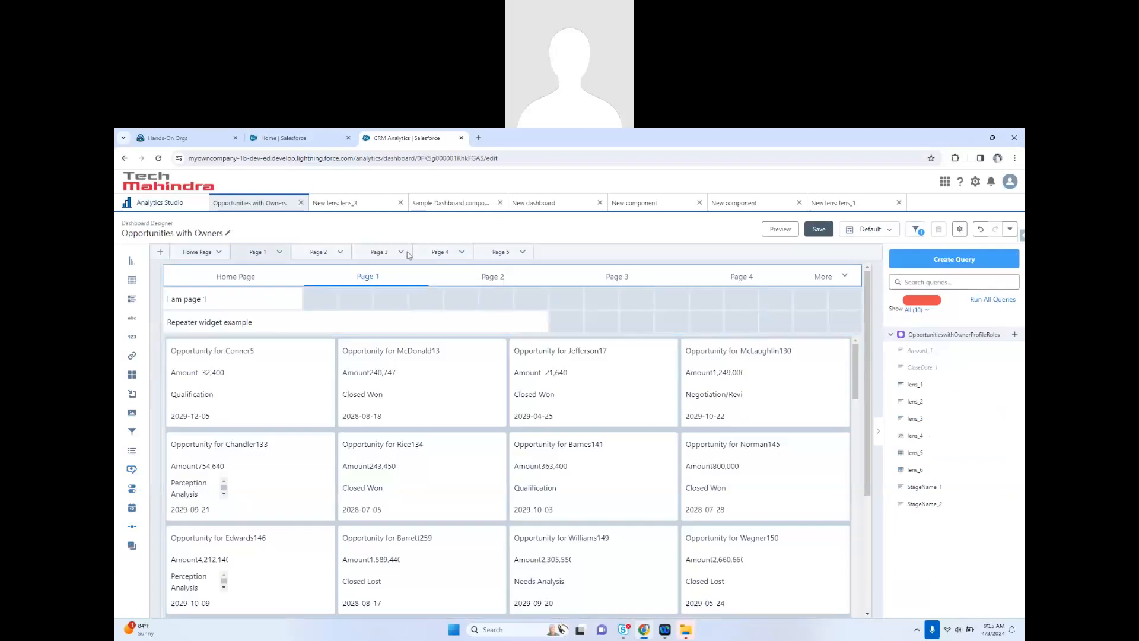
{"action": "left_click", "coordinate": [374, 252]}
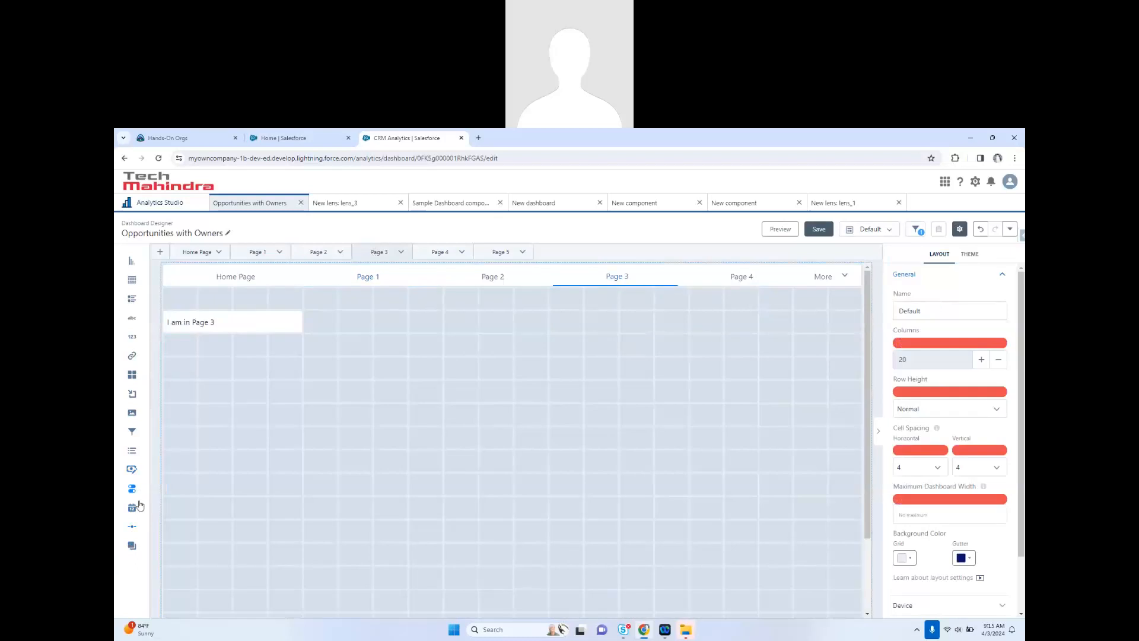
{"action": "left_click_drag", "start_coordinate": [132, 469], "coordinate": [441, 344]}
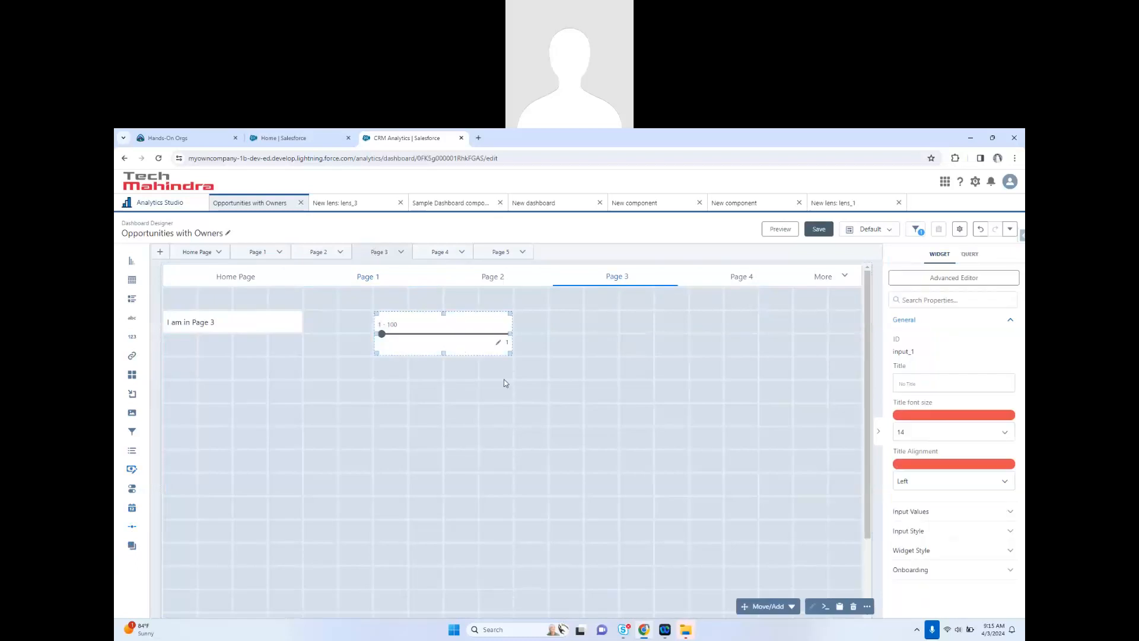
{"action": "left_click", "coordinate": [172, 463]}
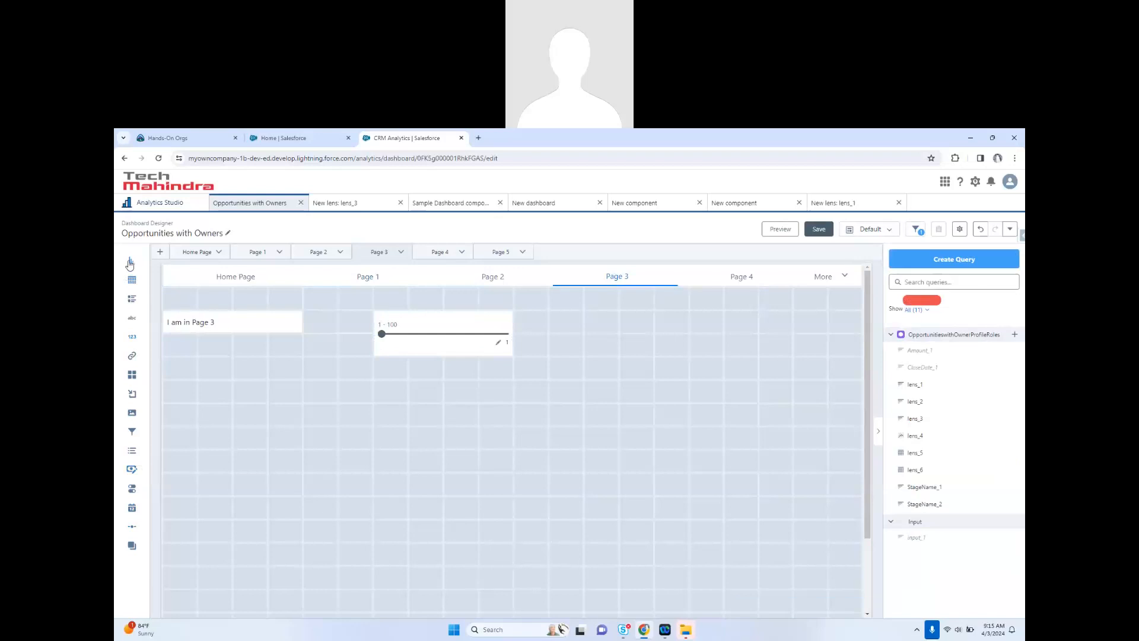
{"action": "left_click_drag", "start_coordinate": [130, 264], "coordinate": [358, 499]}
{"action": "left_click", "coordinate": [357, 500]}
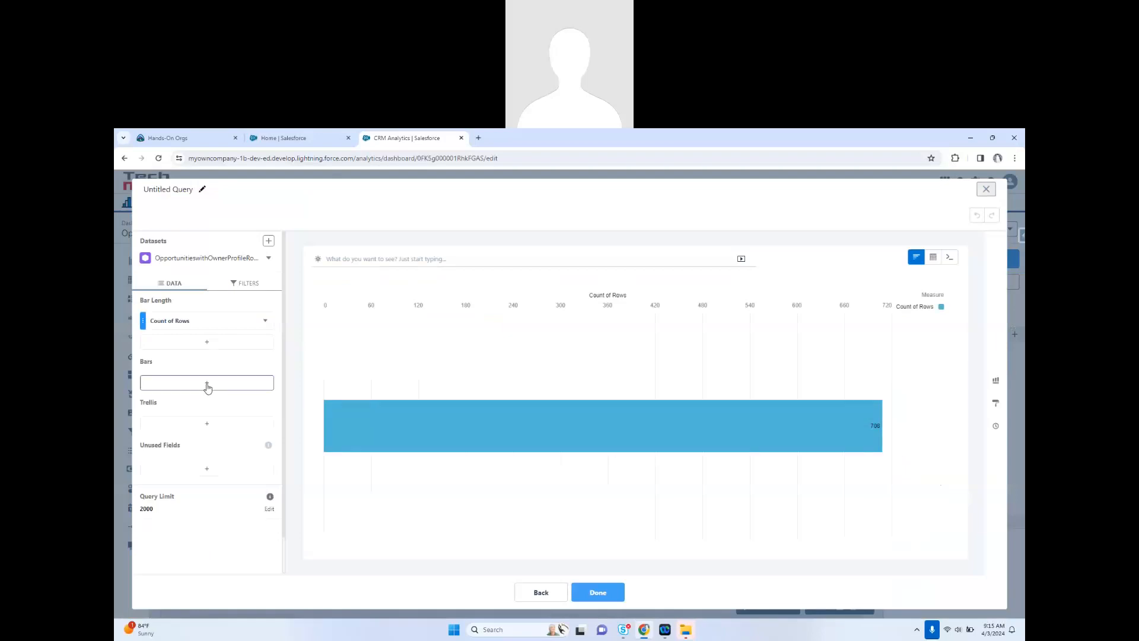
- Try presenting the chart widget's query as a Values Table
{"action": "mouse_move", "coordinate": [932, 257]}
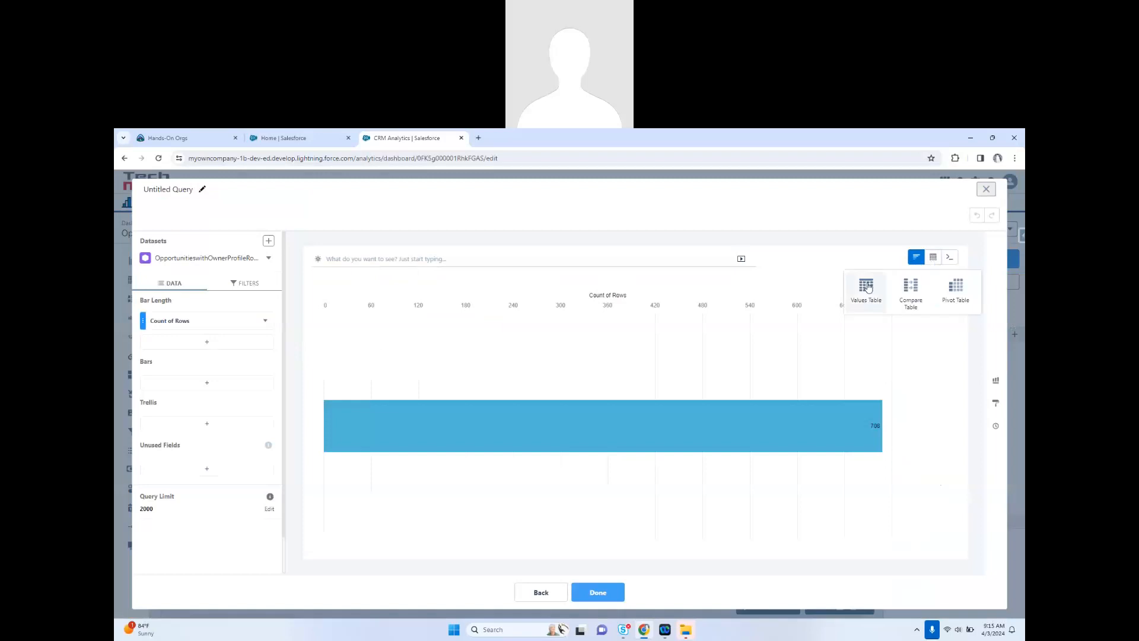
{"action": "left_click", "coordinate": [864, 289]}
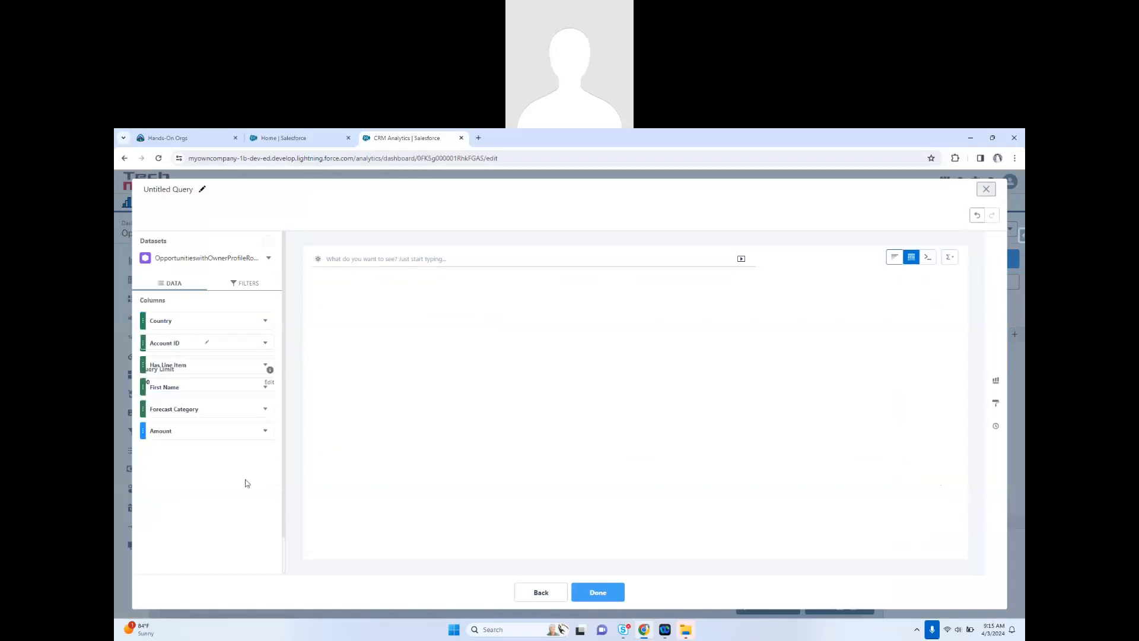
{"action": "scroll", "coordinate": [247, 490], "scroll_direction": "down", "scroll_amount": 1}
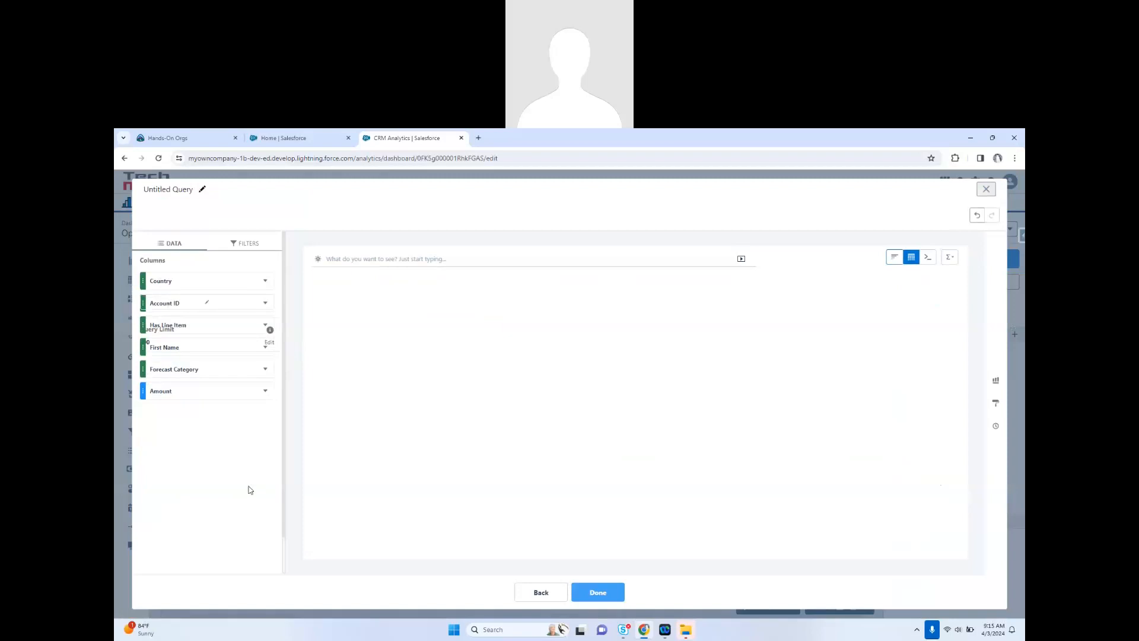
{"action": "scroll", "coordinate": [249, 490], "scroll_direction": "up", "scroll_amount": 1}
- Try a query results limit of 25000 on the values table, and undo the query's insertion into the chart widget
{"action": "left_click", "coordinate": [268, 491]}
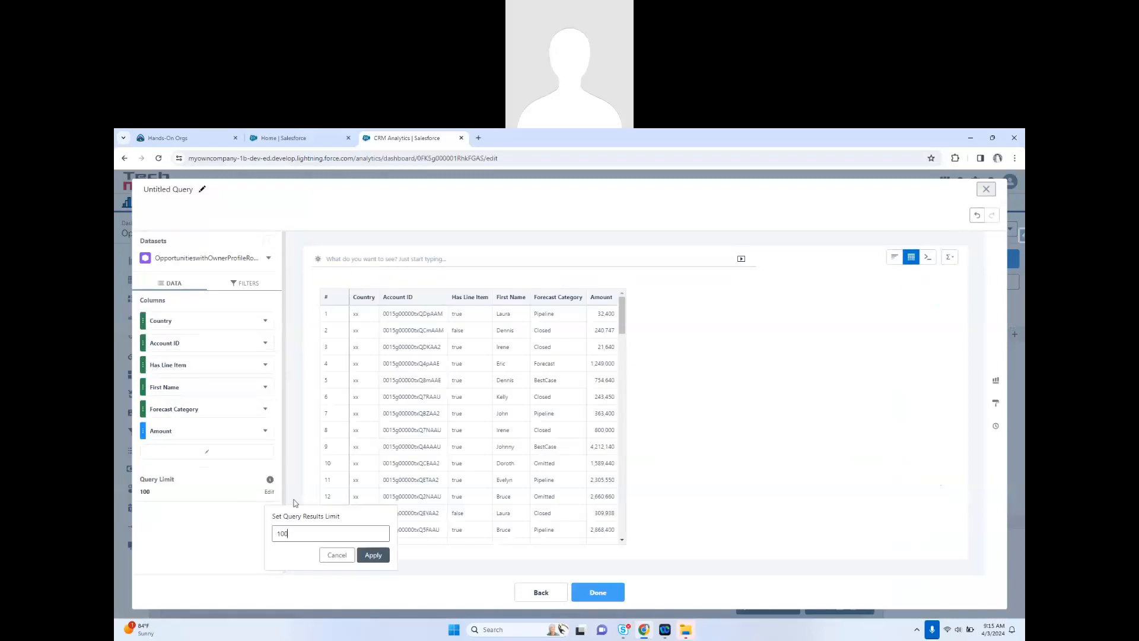
{"action": "left_click", "coordinate": [238, 538]}
{"action": "scroll", "coordinate": [238, 538], "scroll_direction": "down", "scroll_amount": 1}
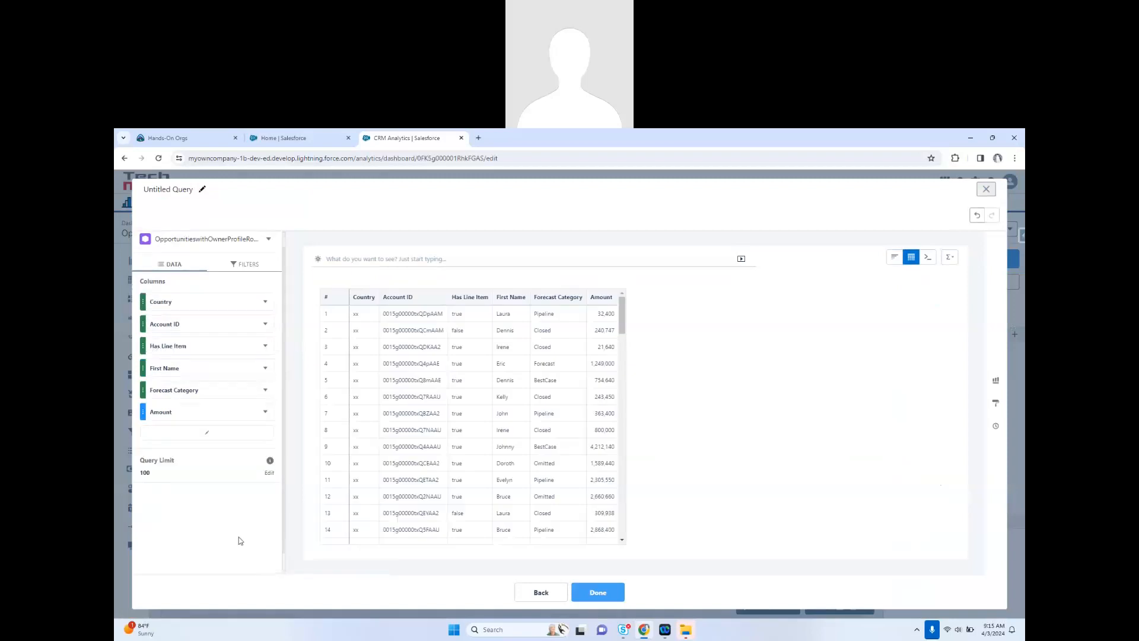
{"action": "left_click", "coordinate": [268, 474]}
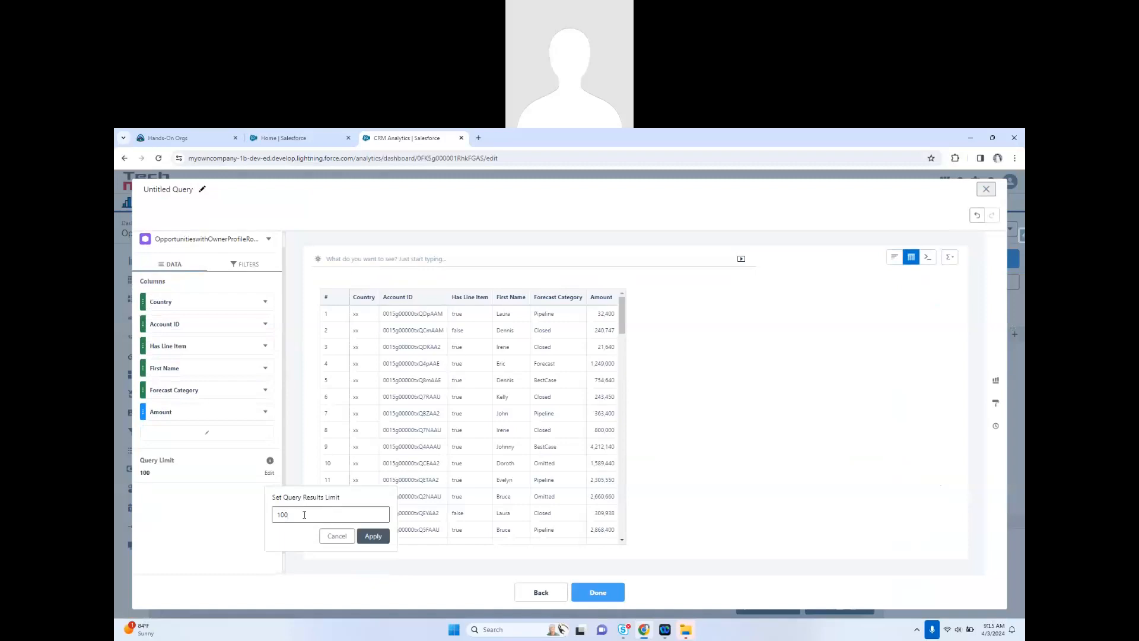
{"action": "left_click", "coordinate": [253, 514]}
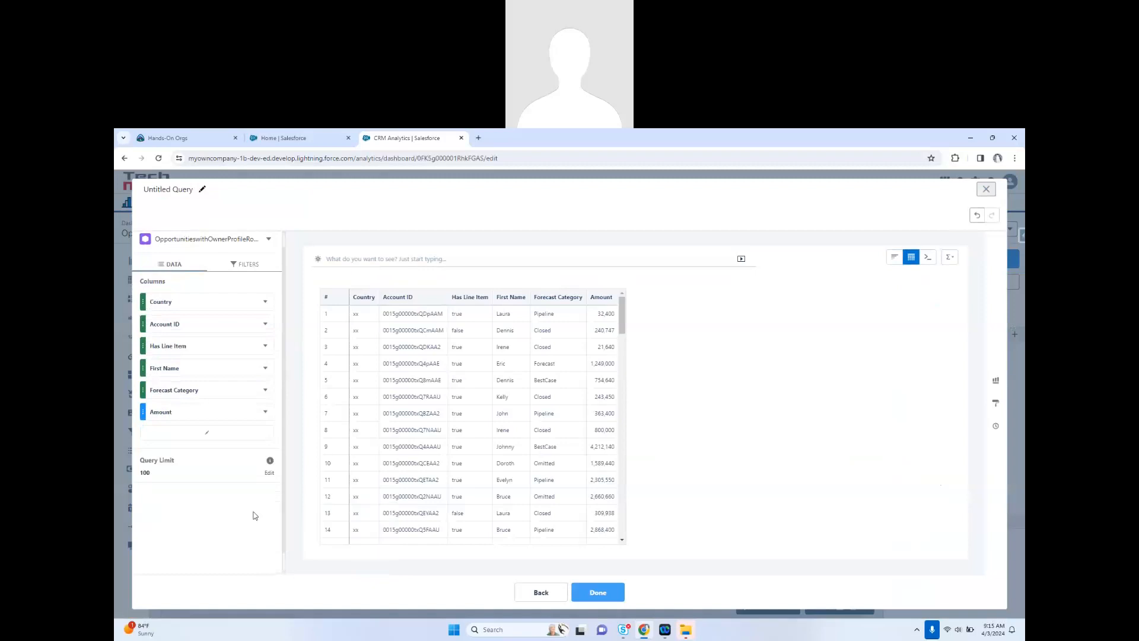
{"action": "left_click", "coordinate": [269, 474]}
{"action": "key", "text": "BackSpace"}
{"action": "key", "text": "BackSpace"}
{"action": "key", "text": "BackSpace"}
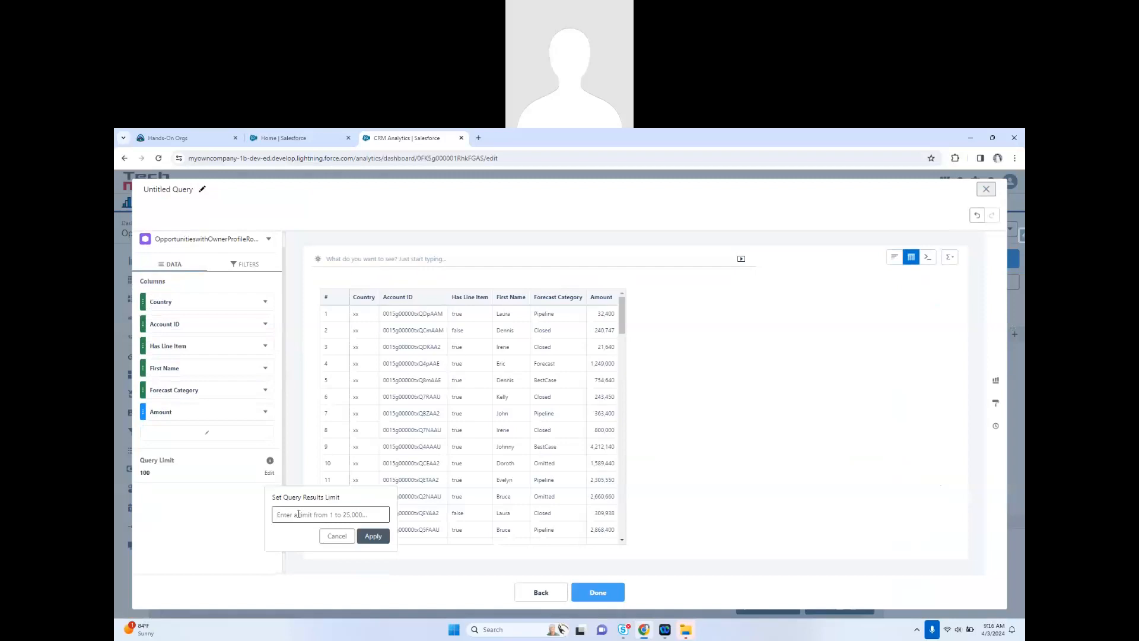
{"action": "type", "text": "250000"}
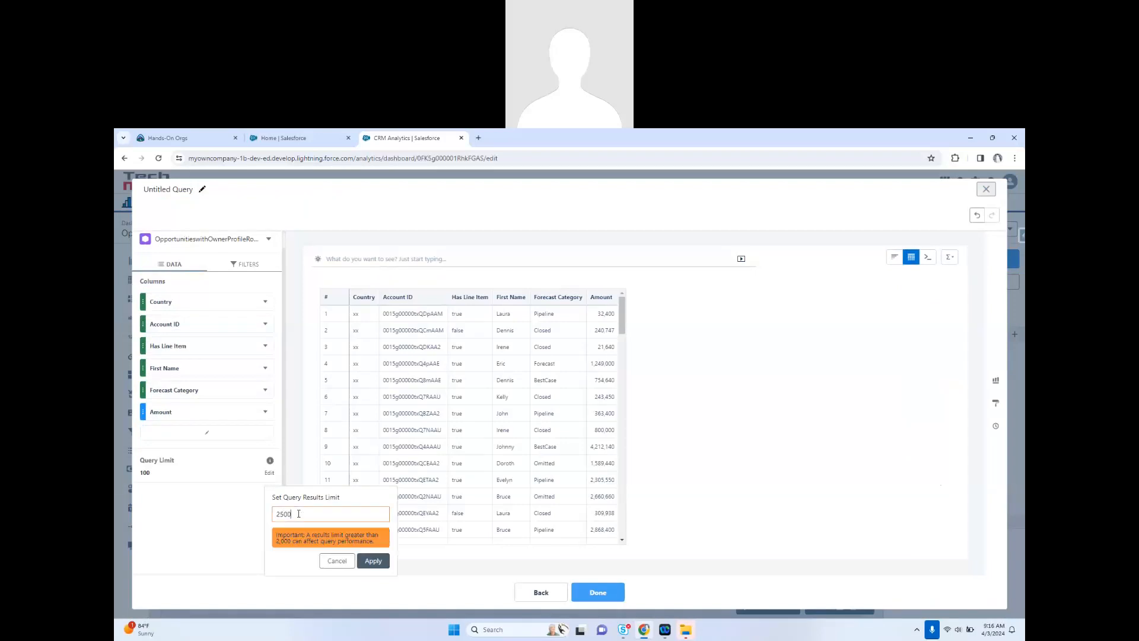
{"action": "key", "text": "BackSpace"}
{"action": "left_click", "coordinate": [371, 536]}
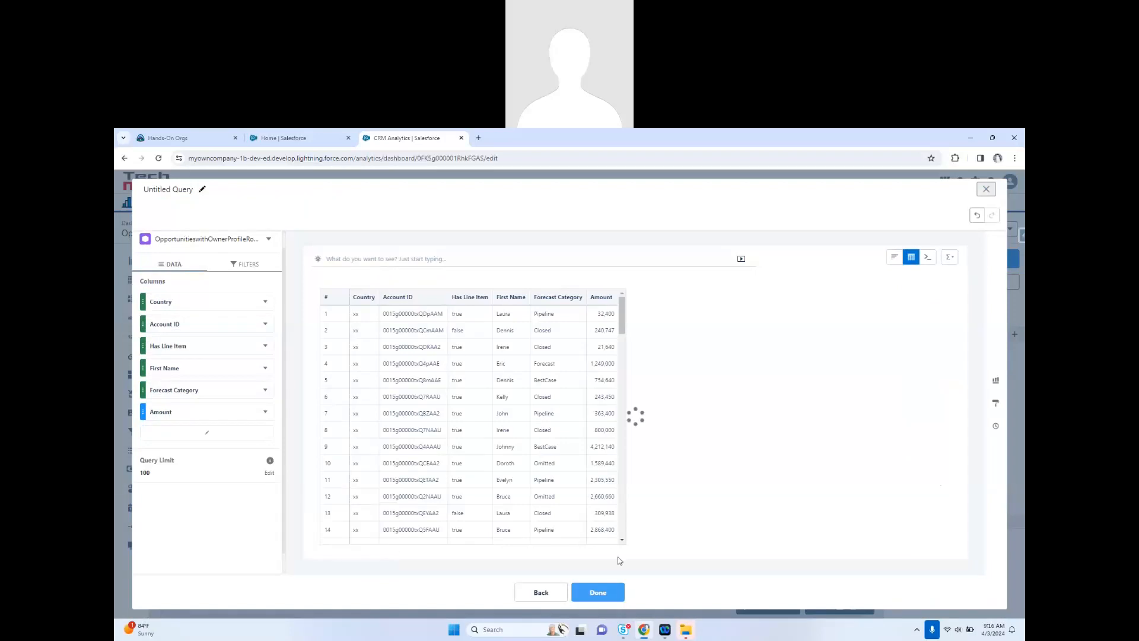
{"action": "left_click", "coordinate": [599, 592]}
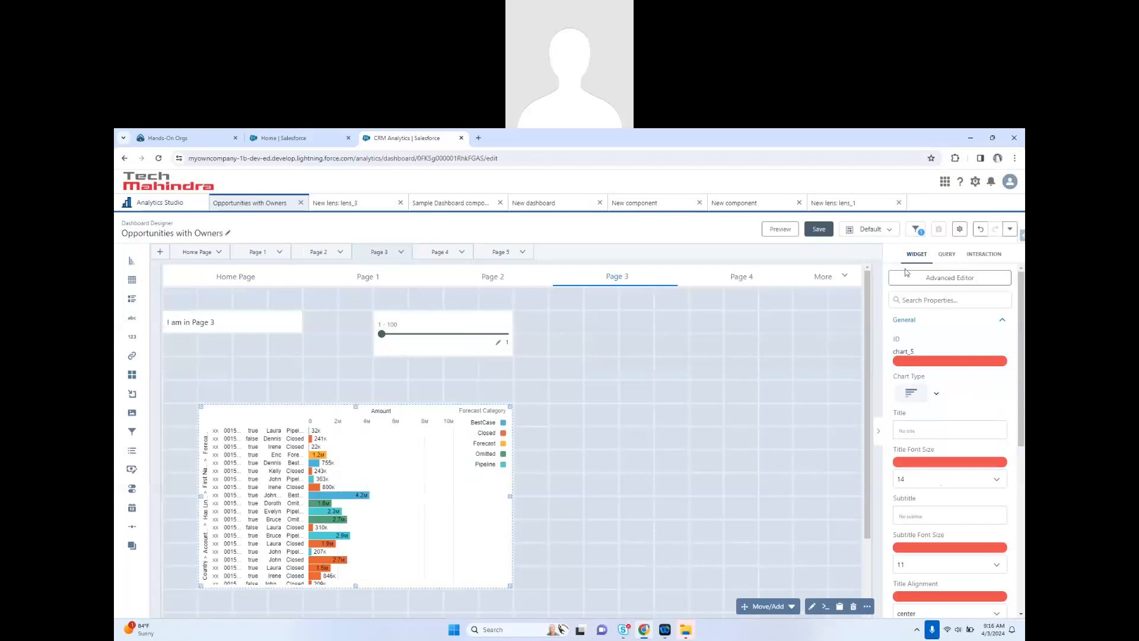
{"action": "left_click", "coordinate": [975, 232]}
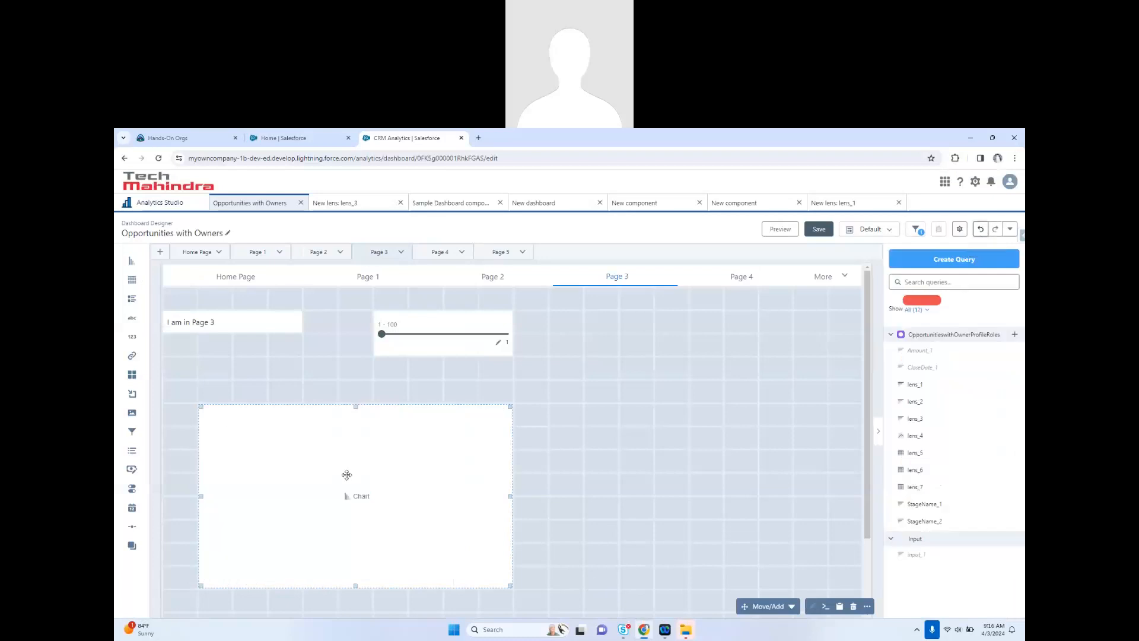
- Build the chart's query as Count of Rows with bars grouped by Full Name, and insert it into the widget
{"action": "left_click", "coordinate": [359, 498]}
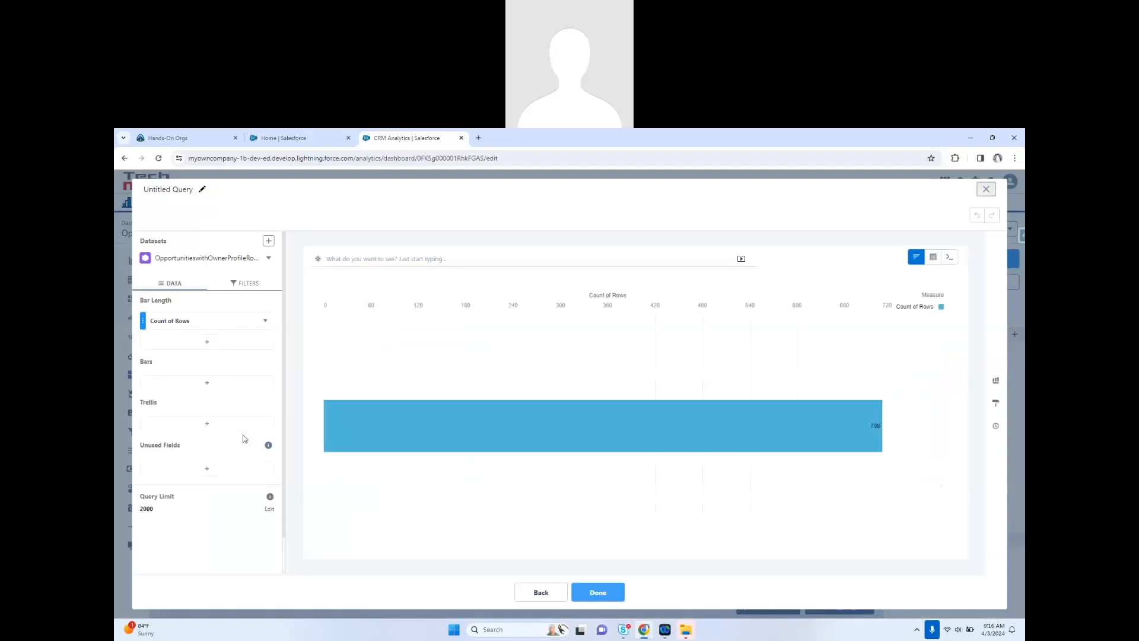
{"action": "left_click", "coordinate": [206, 386]}
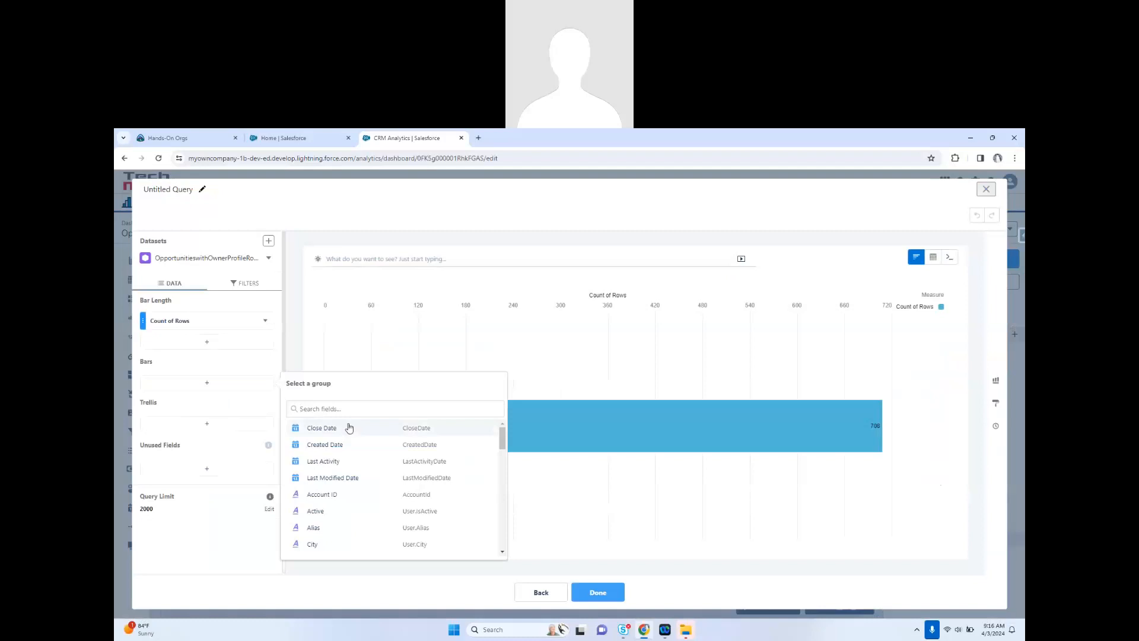
{"action": "type", "text": "name"}
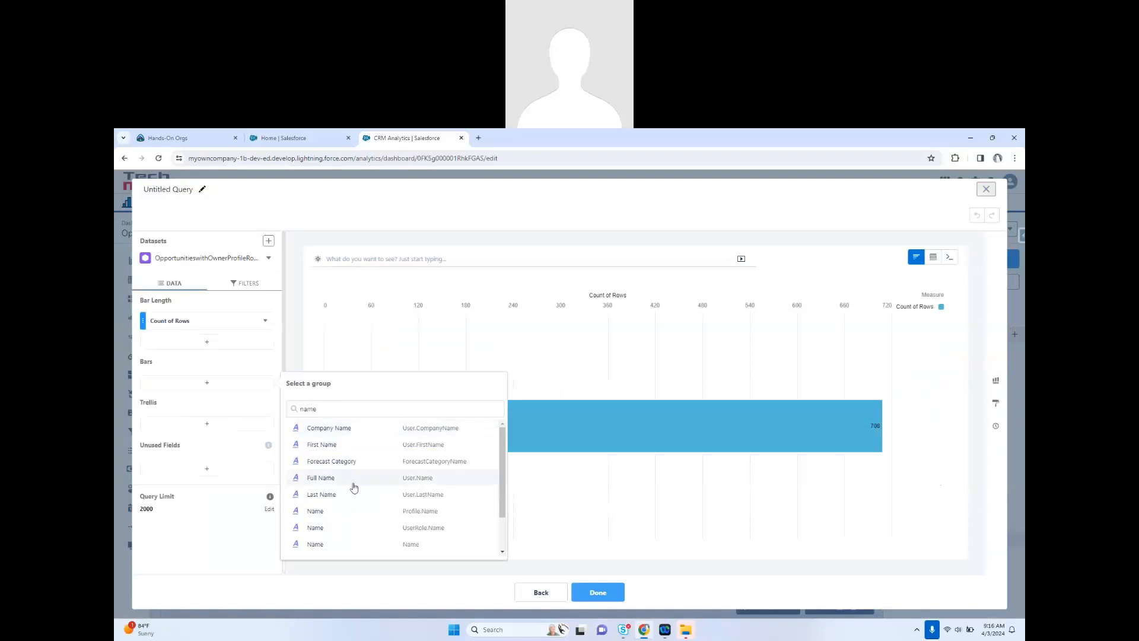
{"action": "left_click", "coordinate": [360, 483]}
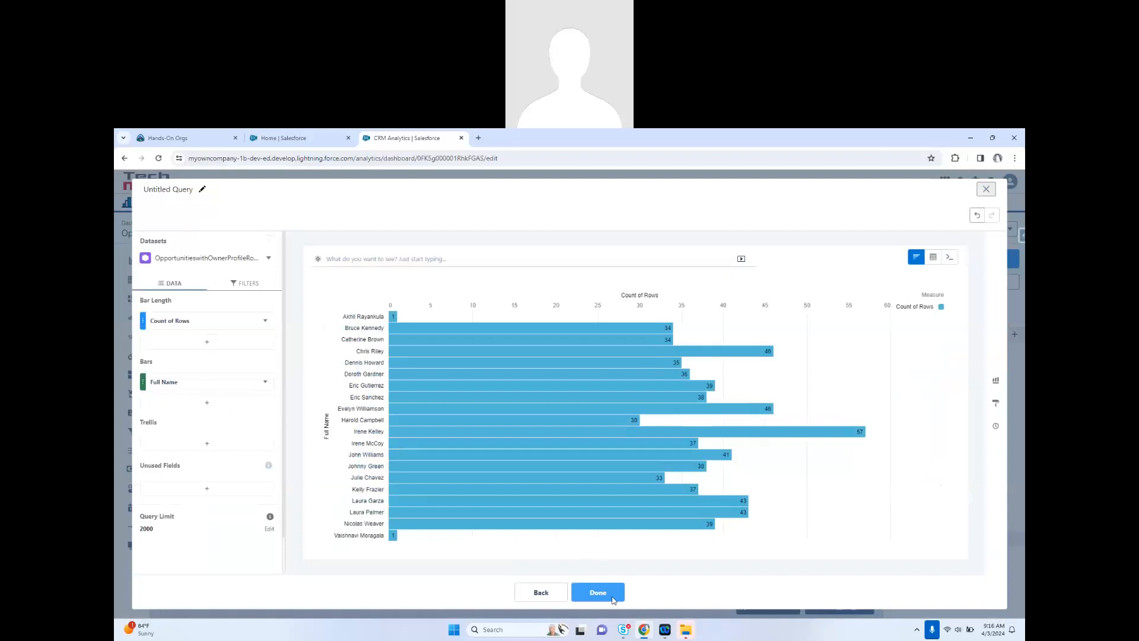
{"action": "left_click", "coordinate": [598, 592]}
- Preview the dashboard and move the input slider to 38 to check its effect on the chart
{"action": "left_click", "coordinate": [465, 351]}
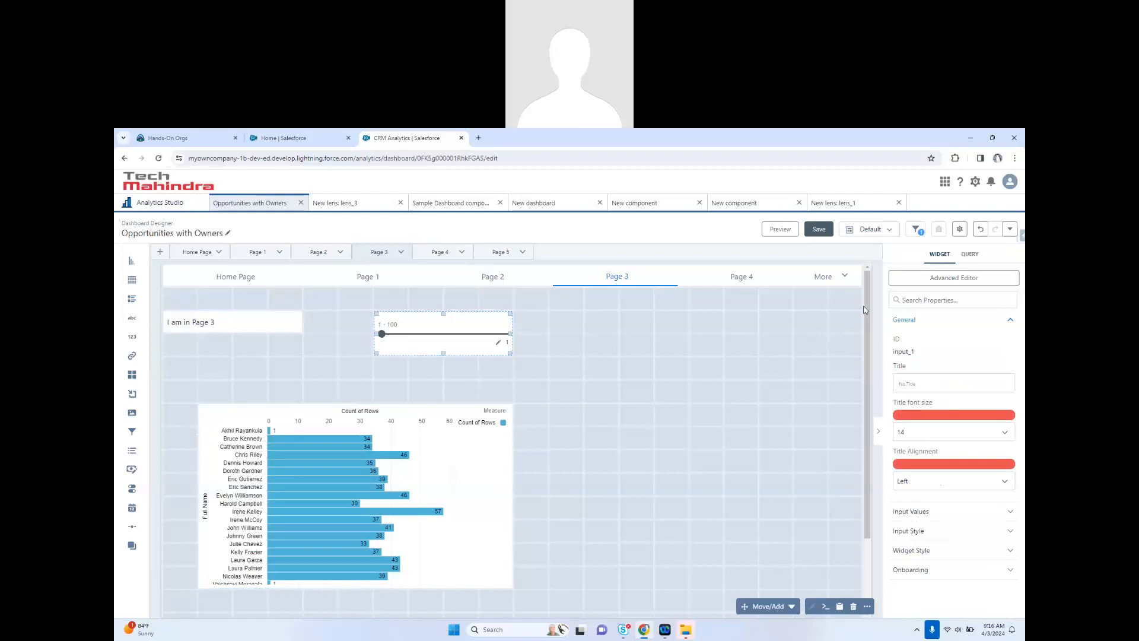
{"action": "left_click", "coordinate": [779, 229]}
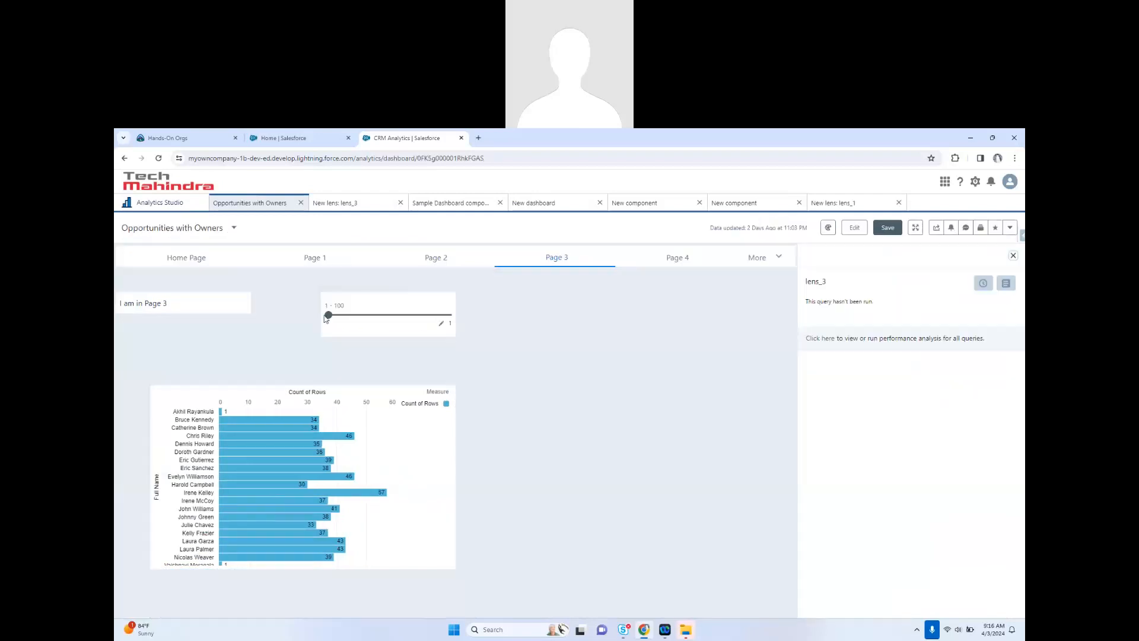
{"action": "left_click_drag", "start_coordinate": [329, 315], "coordinate": [373, 316]}
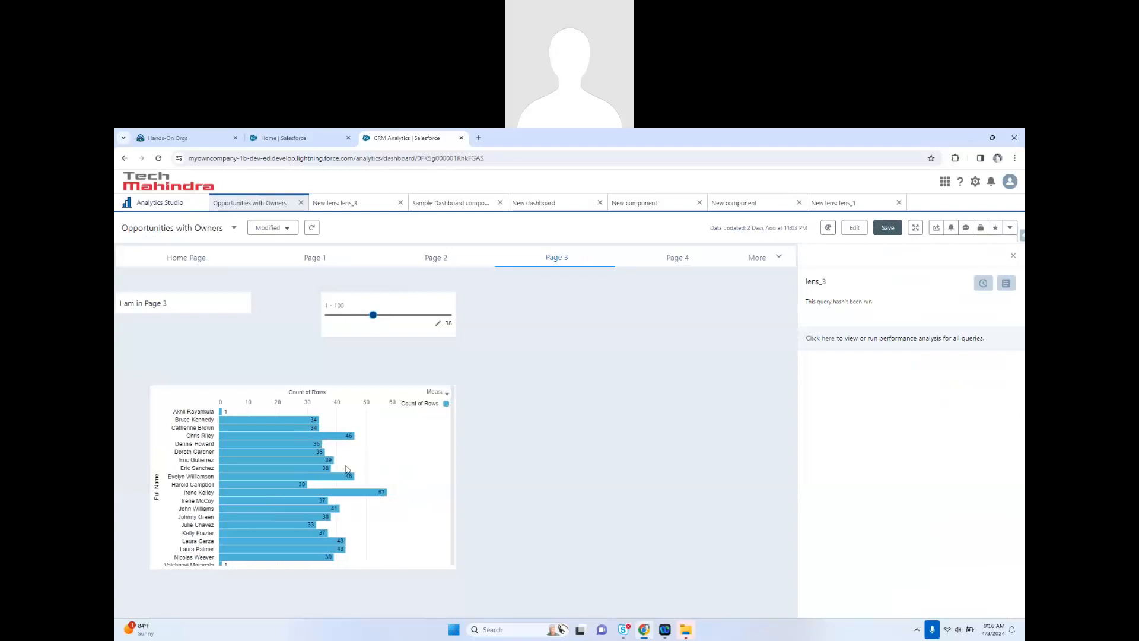
- Return to editing and copy the slider's query ID, input_1, from its query properties
{"action": "left_click", "coordinate": [854, 228]}
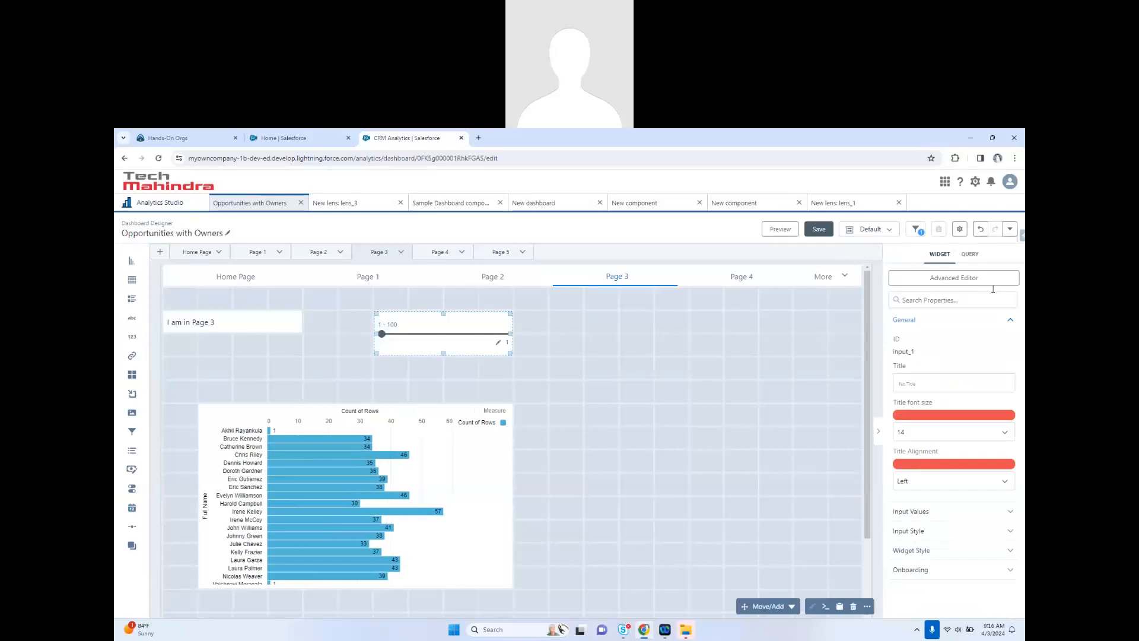
{"action": "left_click", "coordinate": [970, 254]}
{"action": "double_click", "coordinate": [903, 327]}
{"action": "key", "text": "ctrl+c"}
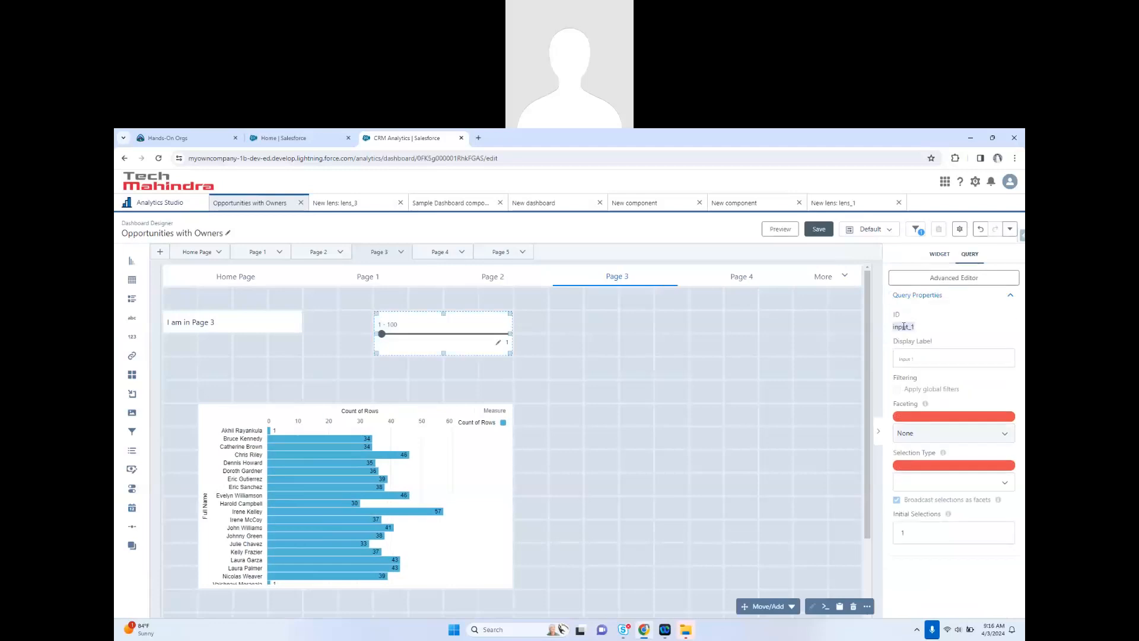
- Open the Full Name chart's query code in the advanced editor and find its limit setting
{"action": "left_click", "coordinate": [383, 465]}
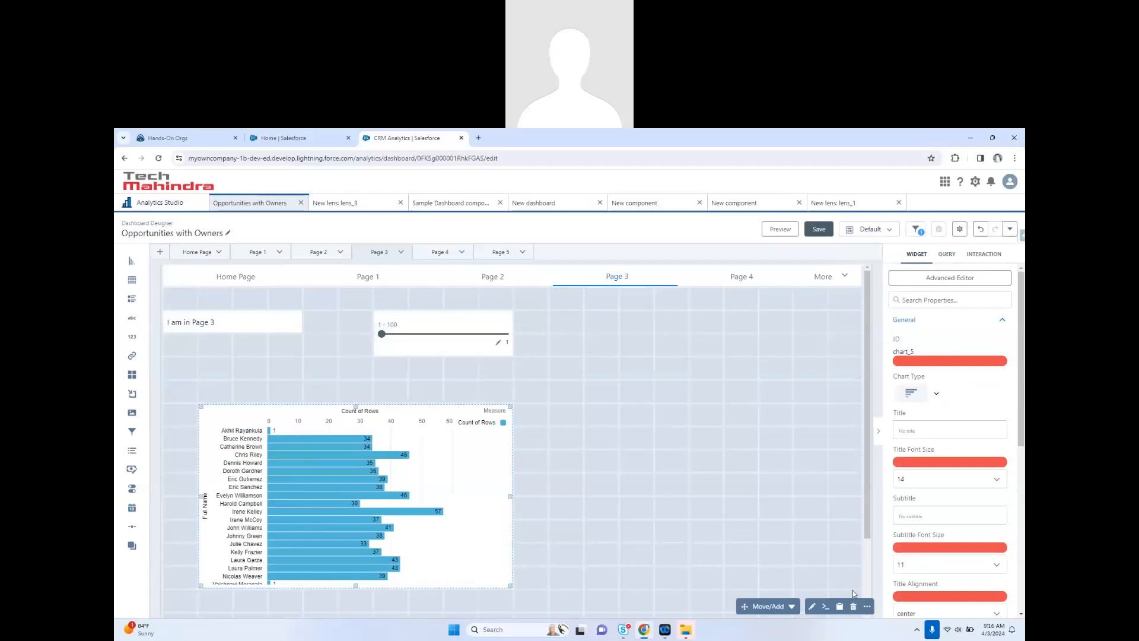
{"action": "left_click", "coordinate": [825, 606]}
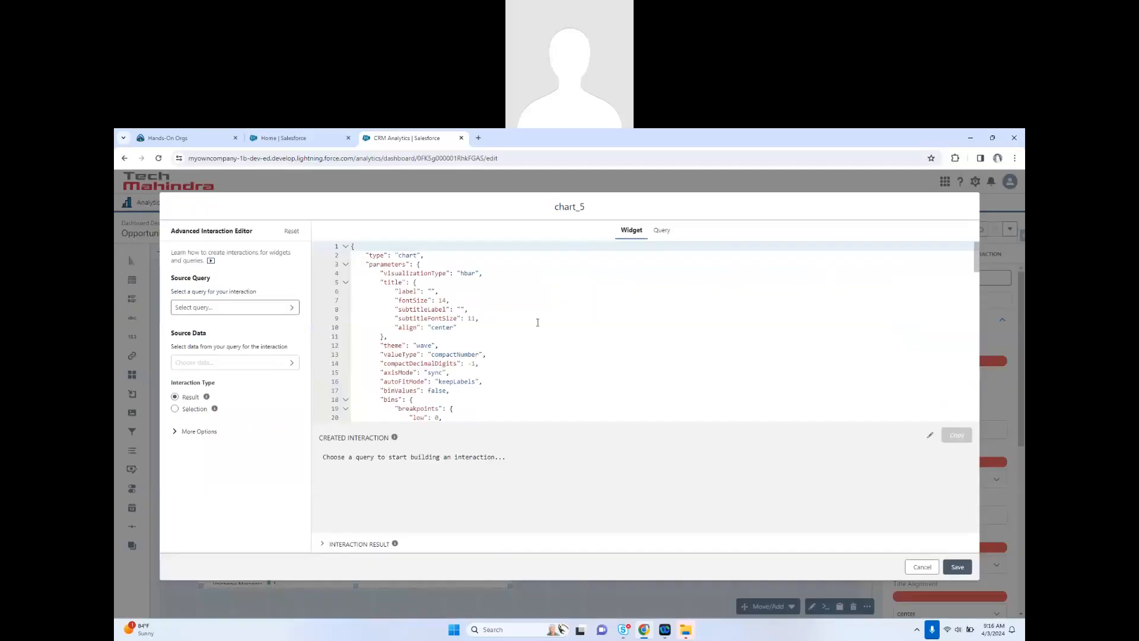
{"action": "left_click", "coordinate": [661, 230]}
{"action": "scroll", "coordinate": [652, 291], "scroll_direction": "down", "scroll_amount": 3}
{"action": "scroll", "coordinate": [652, 291], "scroll_direction": "down", "scroll_amount": 13}
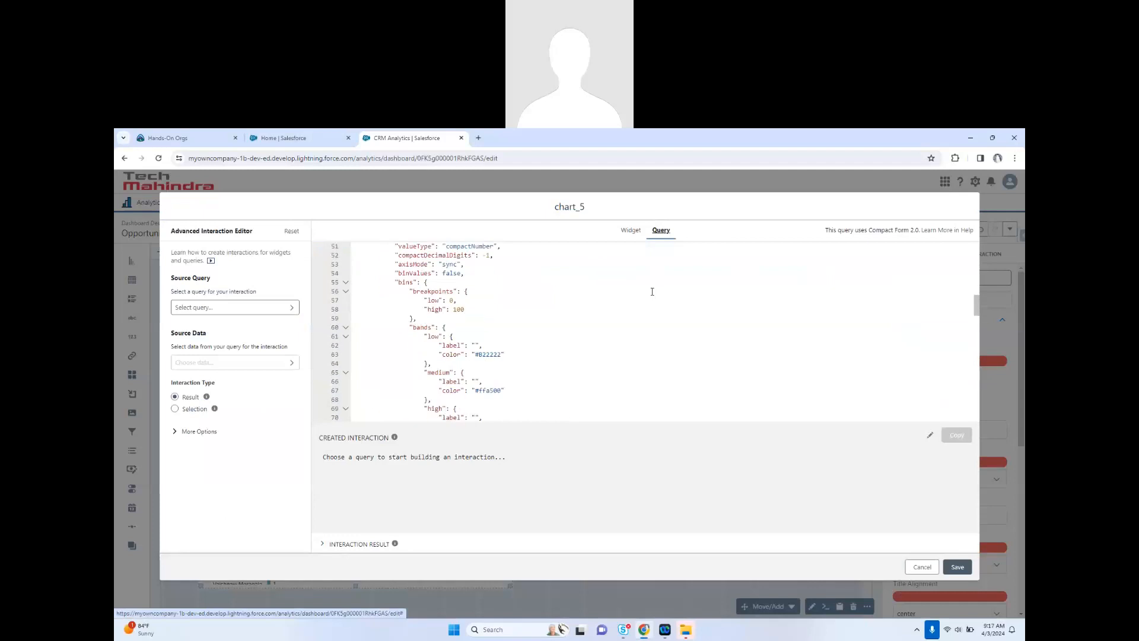
{"action": "scroll", "coordinate": [655, 332], "scroll_direction": "down", "scroll_amount": 7}
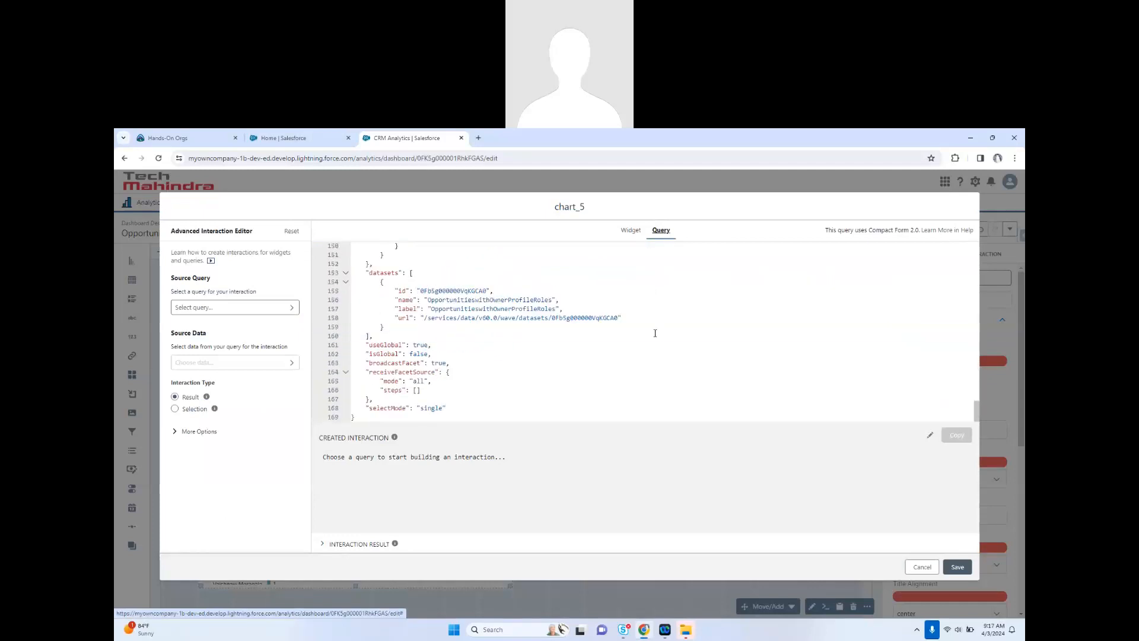
{"action": "left_click", "coordinate": [655, 333]}
{"action": "type", "text": "limit"}
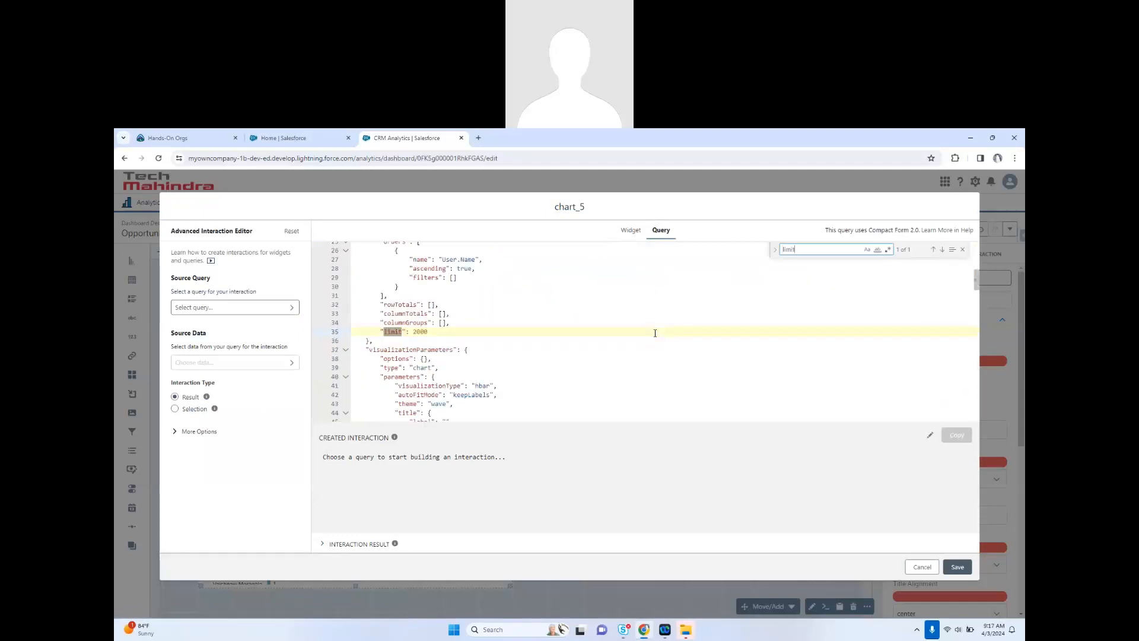
- Try to replace the query's limit value with input_1 in the chart's advanced editor, and cancel the edit
{"action": "double_click", "coordinate": [416, 332]}
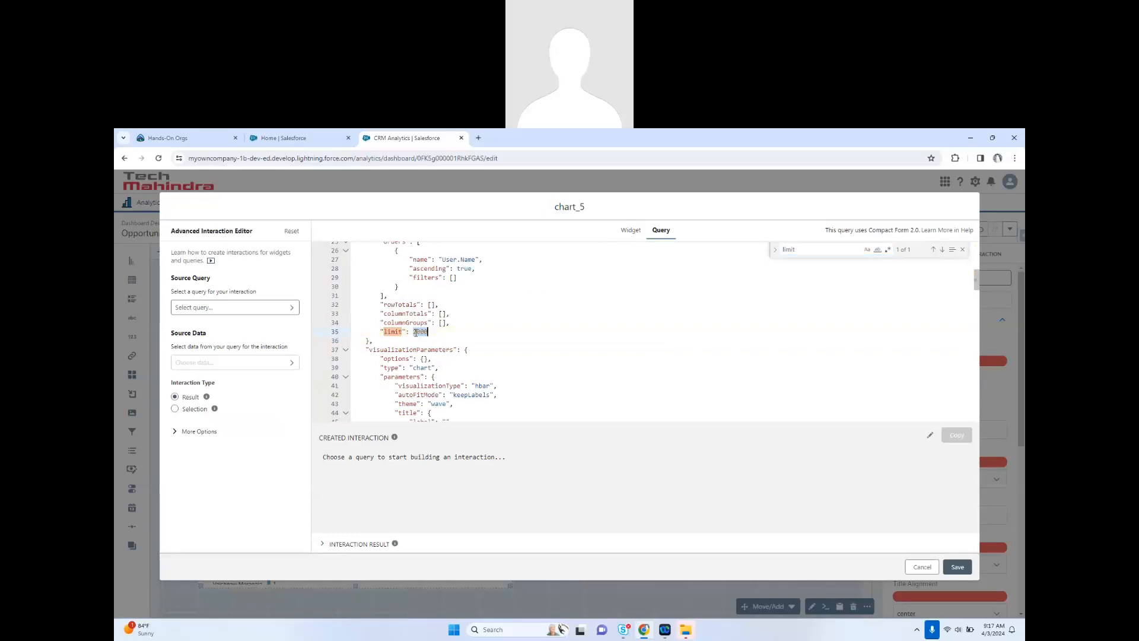
{"action": "key", "text": "ctrl+v"}
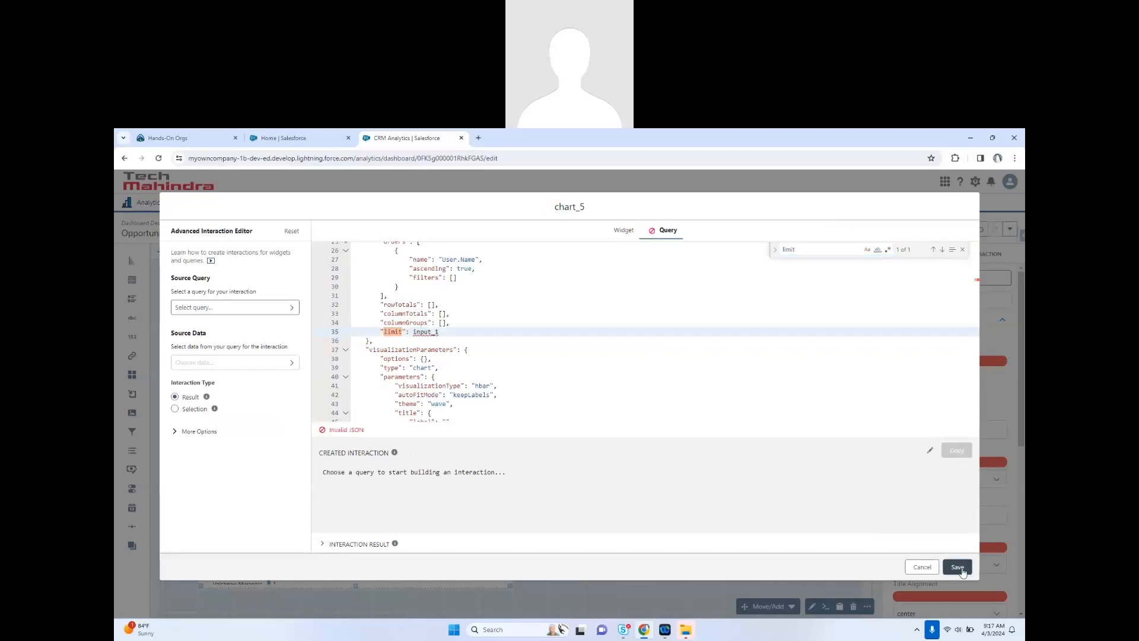
{"action": "double_click", "coordinate": [427, 334]}
{"action": "key", "text": "ctrl+c"}
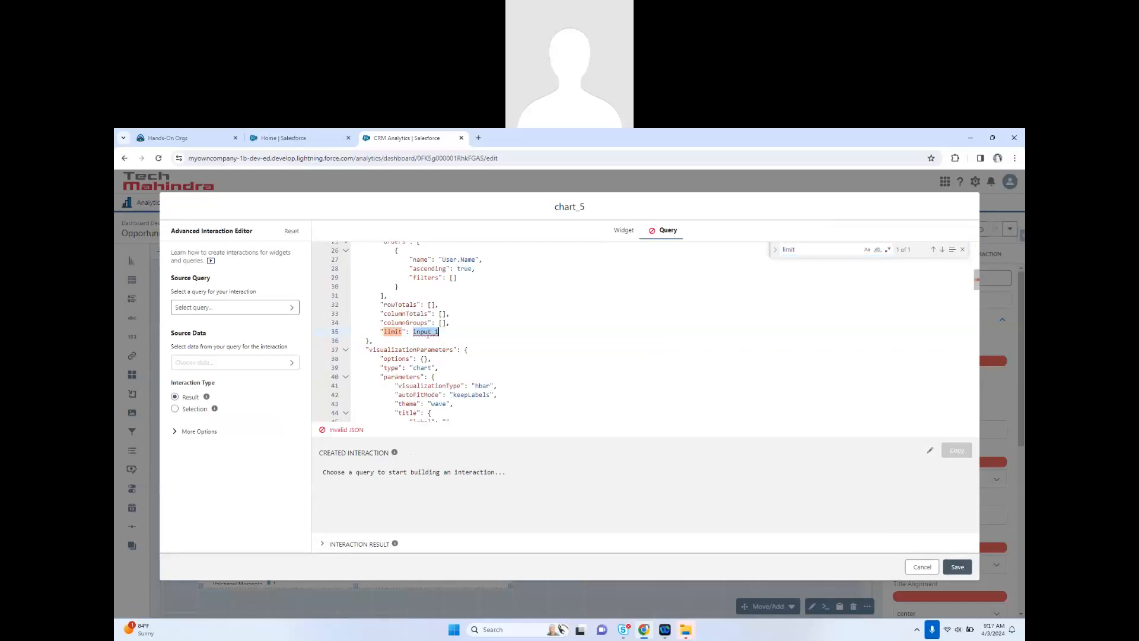
{"action": "left_click", "coordinate": [921, 566]}
- Try to run the Full Name chart's query as SAQL with its limit set to input_1, and close without updating
{"action": "double_click", "coordinate": [449, 471]}
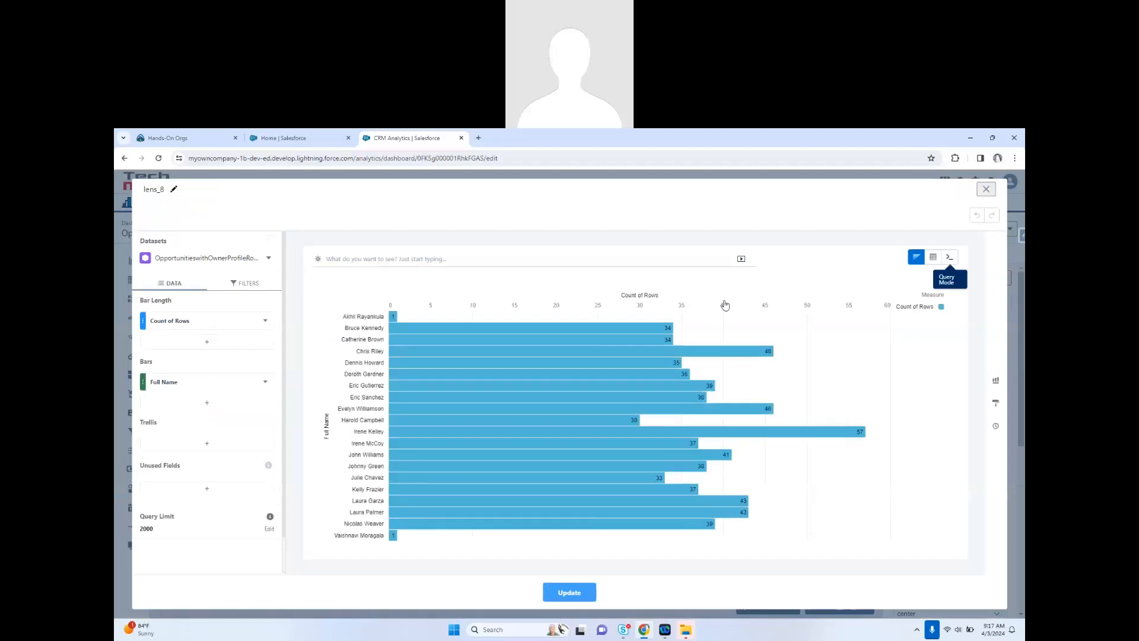
{"action": "left_click", "coordinate": [949, 257]}
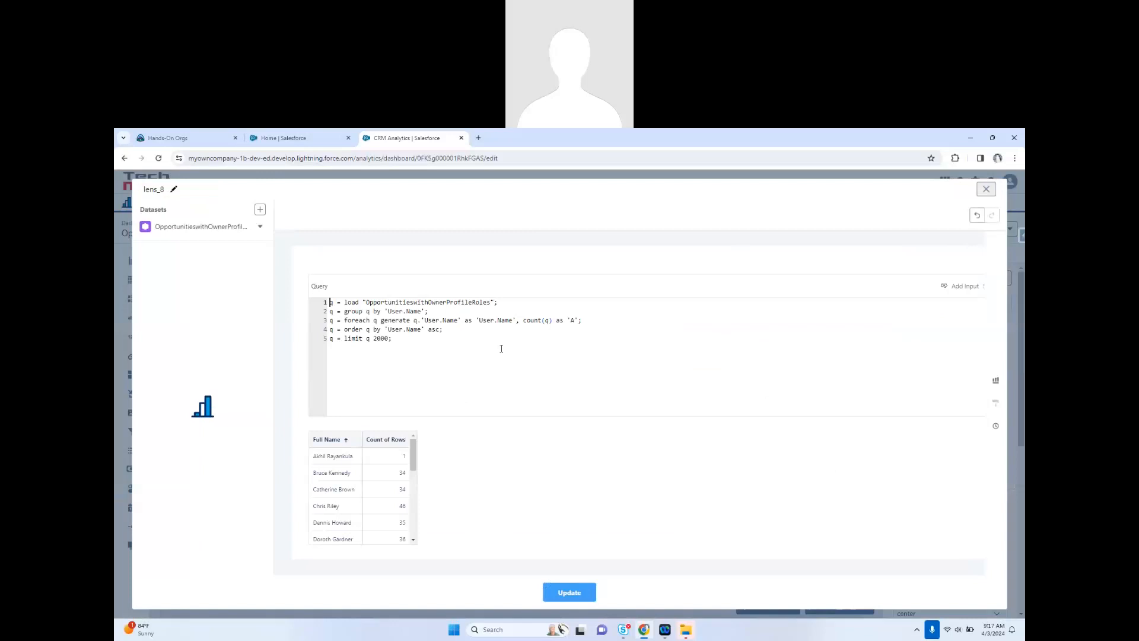
{"action": "double_click", "coordinate": [372, 339]}
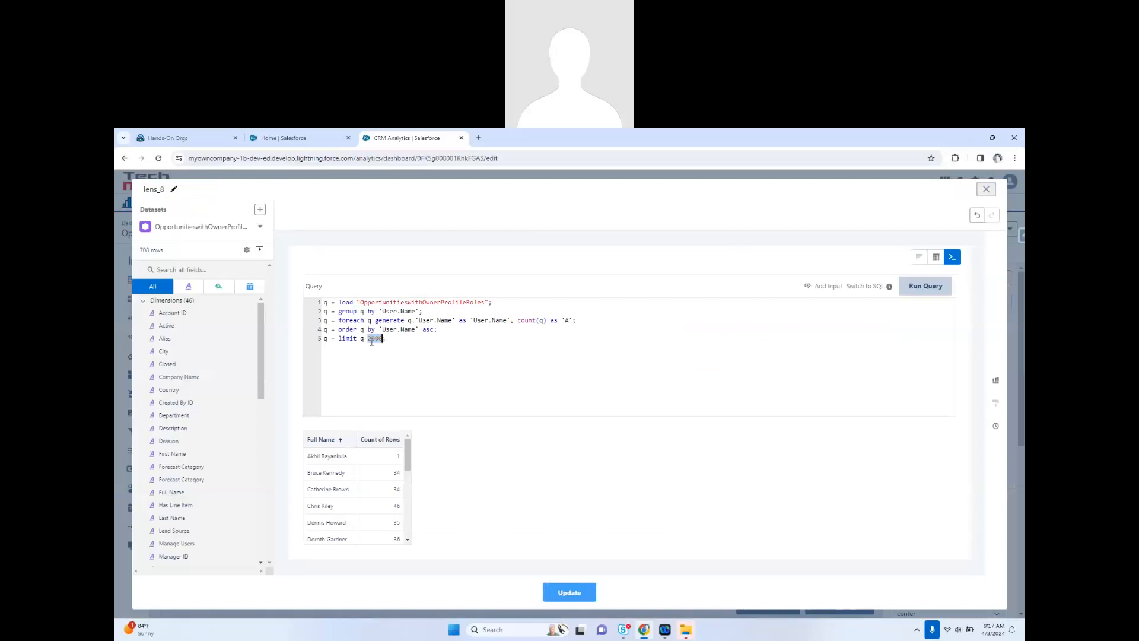
{"action": "key", "text": "ctrl+v"}
{"action": "left_click", "coordinate": [916, 298]}
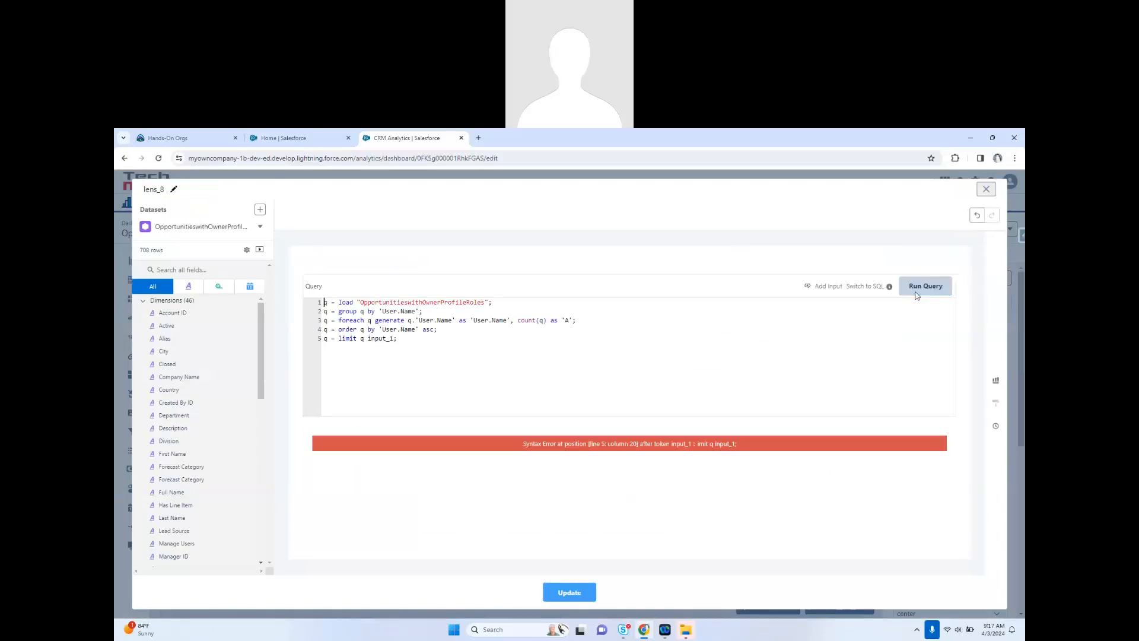
{"action": "left_click", "coordinate": [986, 189]}
- Select the slider on Page 3 and review its widget ID and input value settings
{"action": "left_click", "coordinate": [586, 409]}
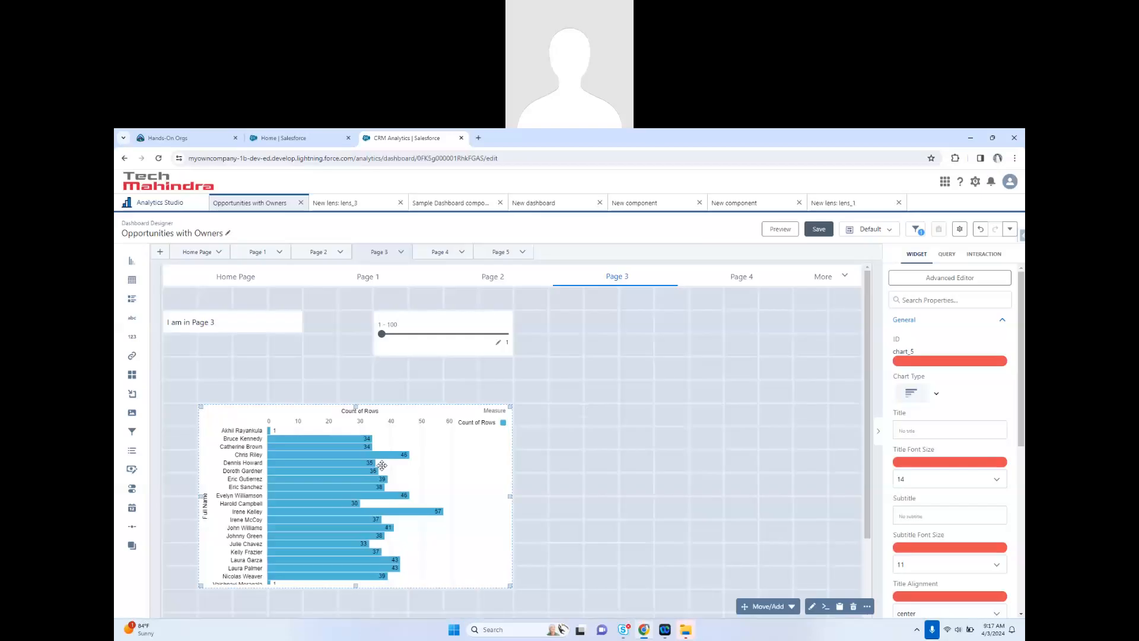
{"action": "left_click", "coordinate": [465, 337]}
{"action": "double_click", "coordinate": [896, 353]}
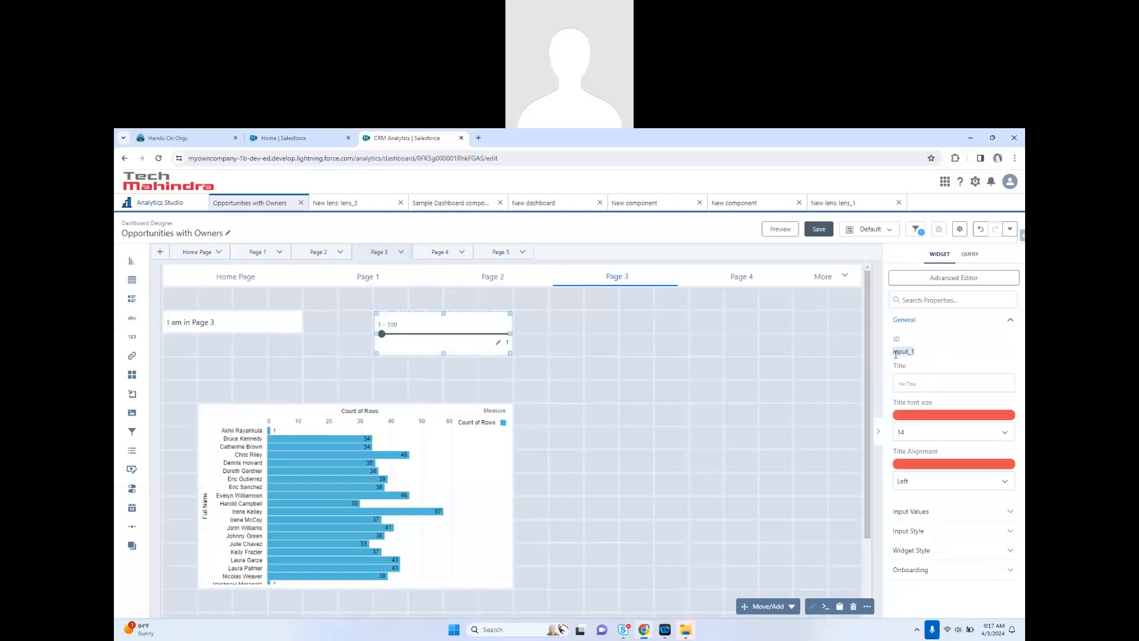
{"action": "left_click", "coordinate": [911, 511]}
{"action": "scroll", "coordinate": [914, 516], "scroll_direction": "down", "scroll_amount": 1}
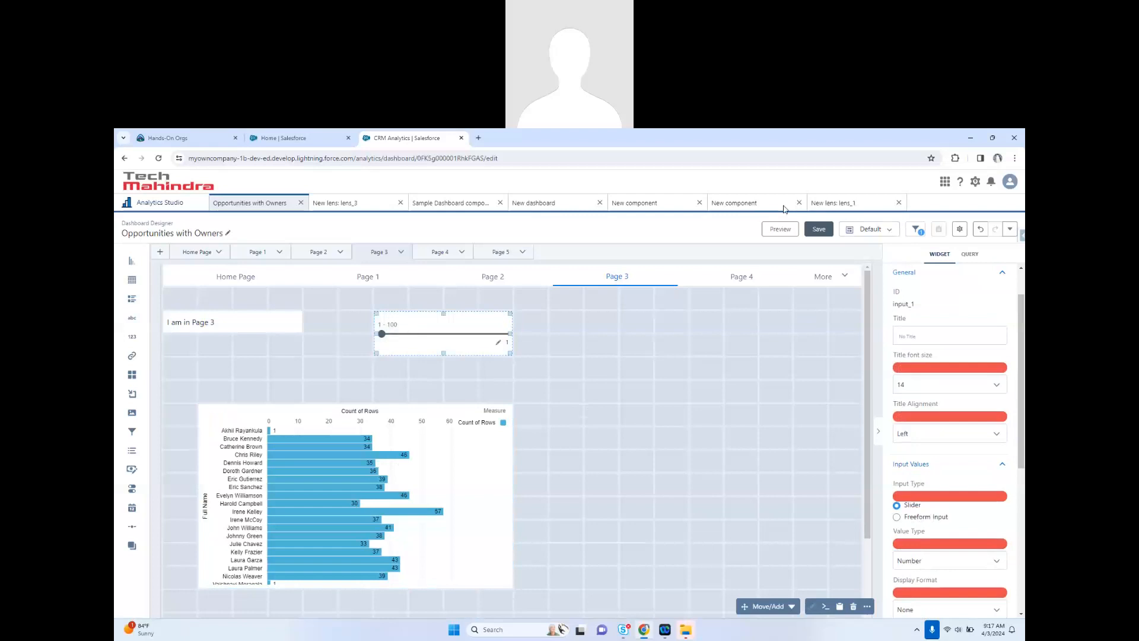
- Preview the dashboard, move the input slider to test its effect on the chart, and return to editing
{"action": "left_click", "coordinate": [779, 228]}
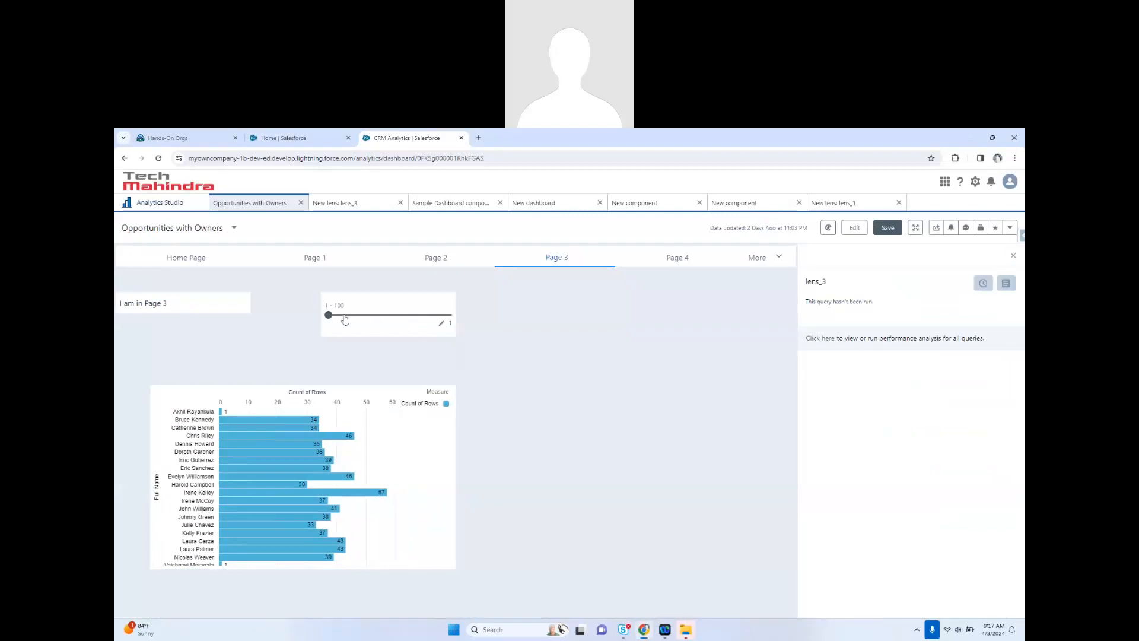
{"action": "left_click_drag", "start_coordinate": [345, 319], "coordinate": [383, 316]}
{"action": "left_click", "coordinate": [848, 230]}
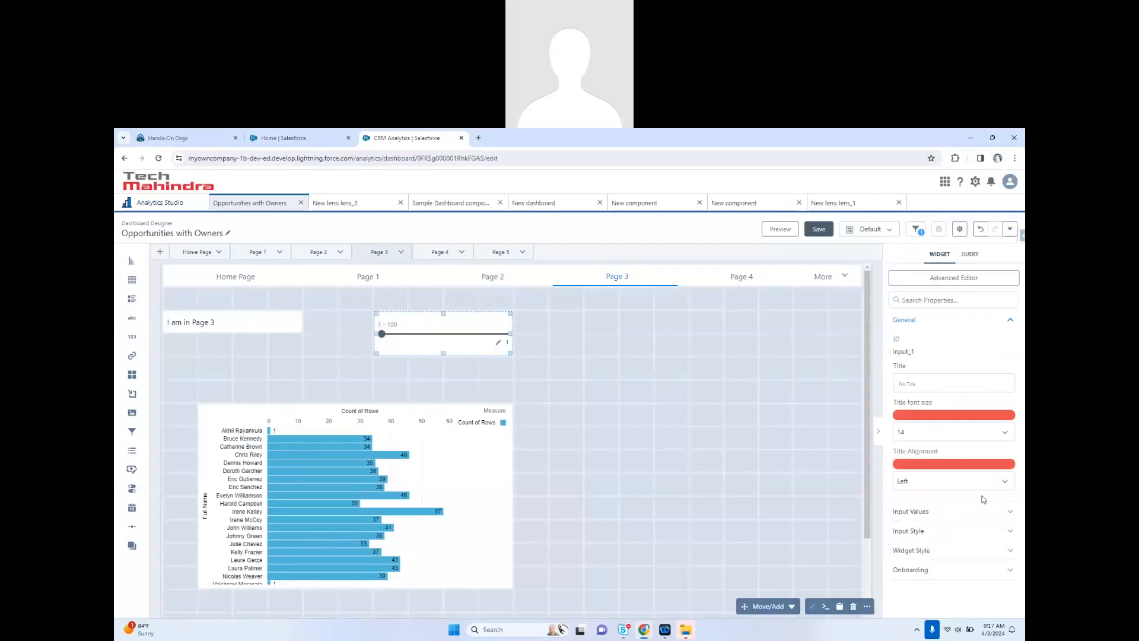
- Change the input widget's input type to Freeform Input
{"action": "left_click", "coordinate": [923, 511]}
{"action": "scroll", "coordinate": [918, 438], "scroll_direction": "down", "scroll_amount": 2}
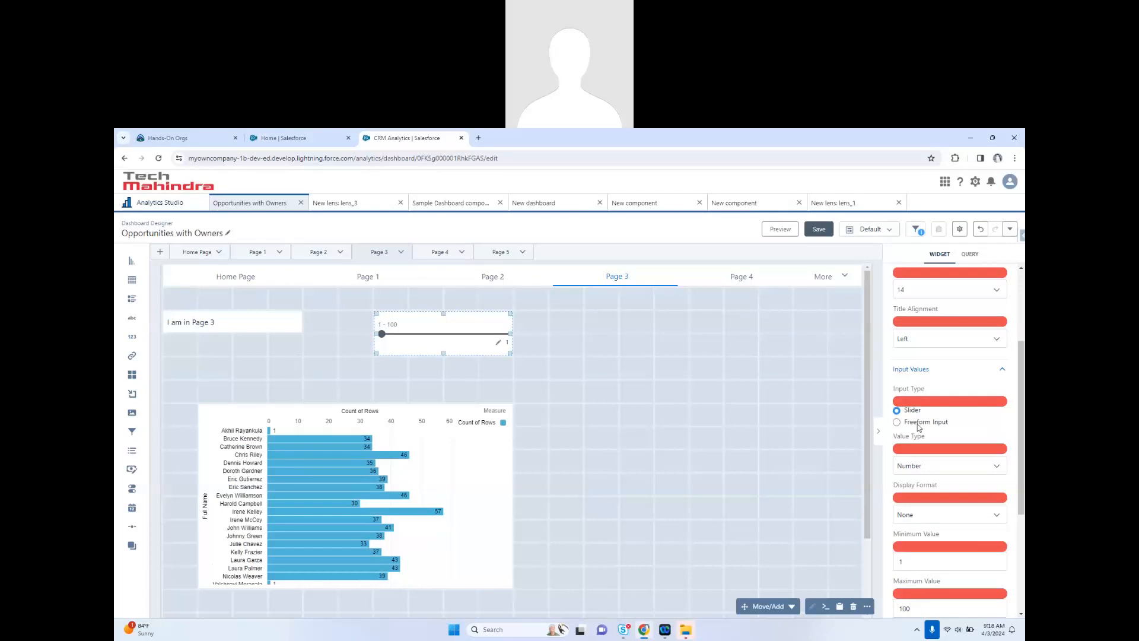
{"action": "left_click", "coordinate": [897, 422]}
- Preview the dashboard and test the freeform input with the value 5522
{"action": "left_click", "coordinate": [769, 232]}
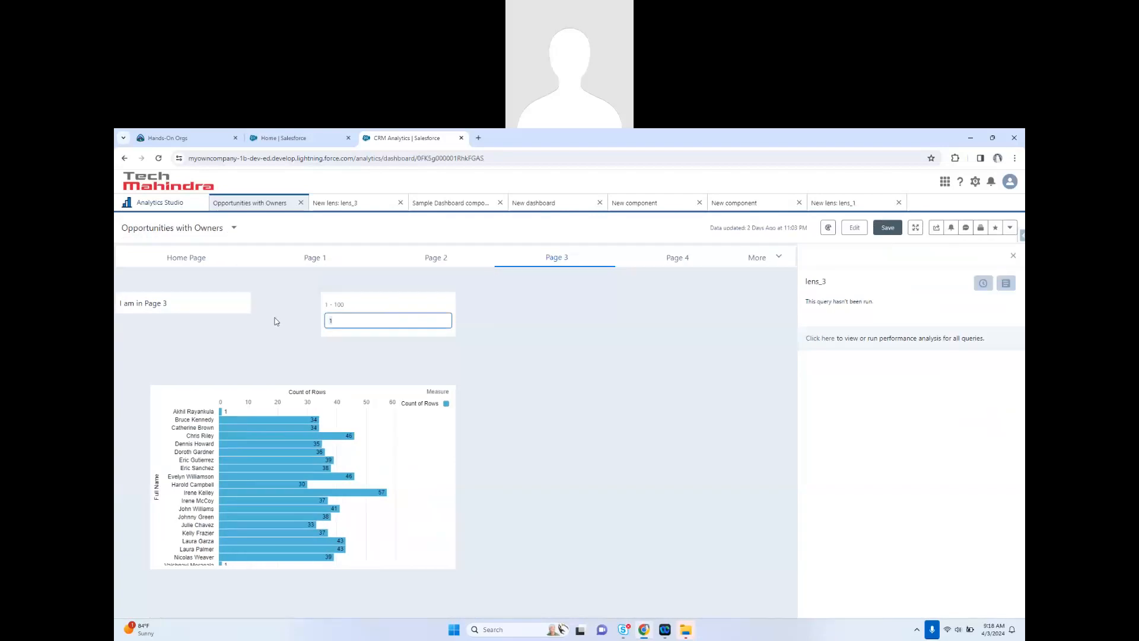
{"action": "type", "text": "2"}
{"action": "key", "text": "BackSpace"}
{"action": "type", "text": "5522"}
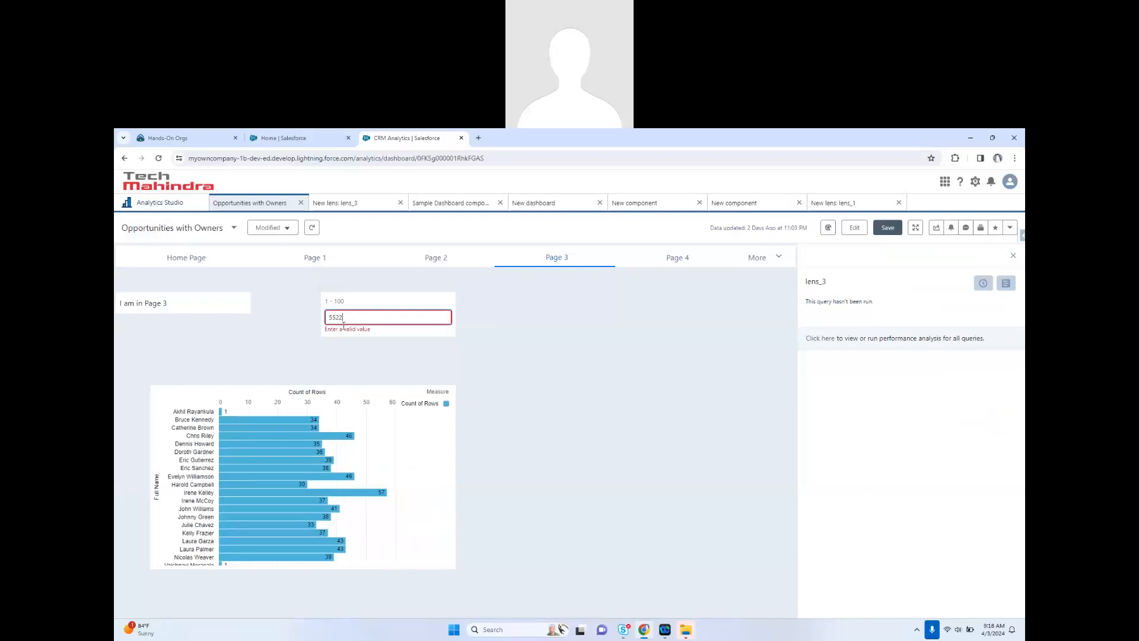
{"action": "key", "text": "ctrl+e"}
{"action": "double_click", "coordinate": [340, 319]}
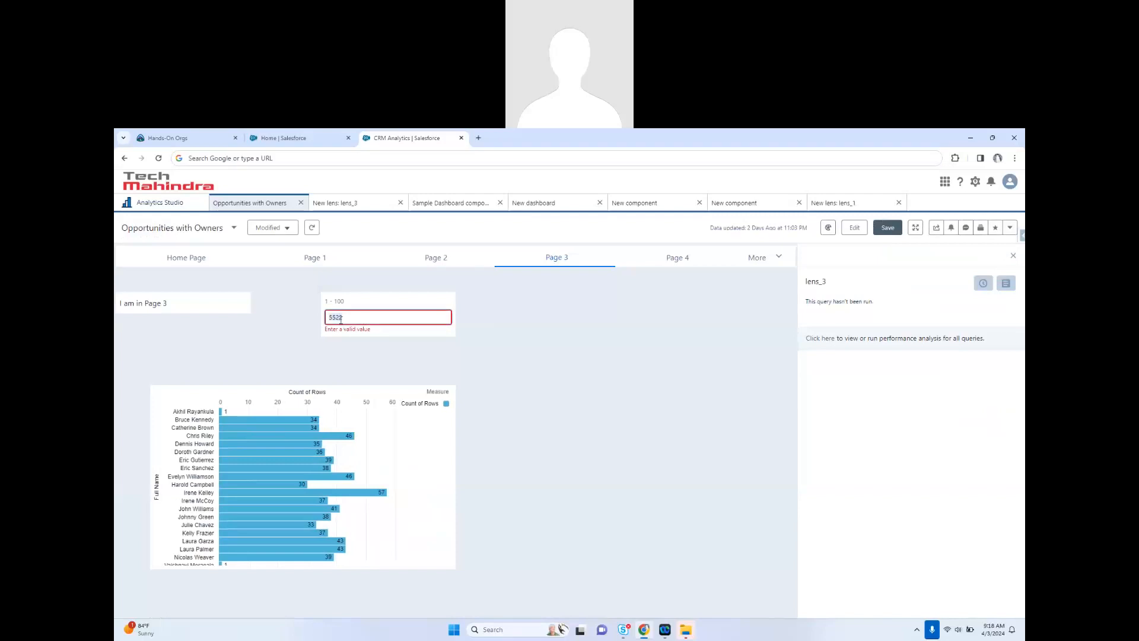
- Return to editing and set the input widget's minimum value to 50 and maximum value to 5000
{"action": "left_click", "coordinate": [854, 228]}
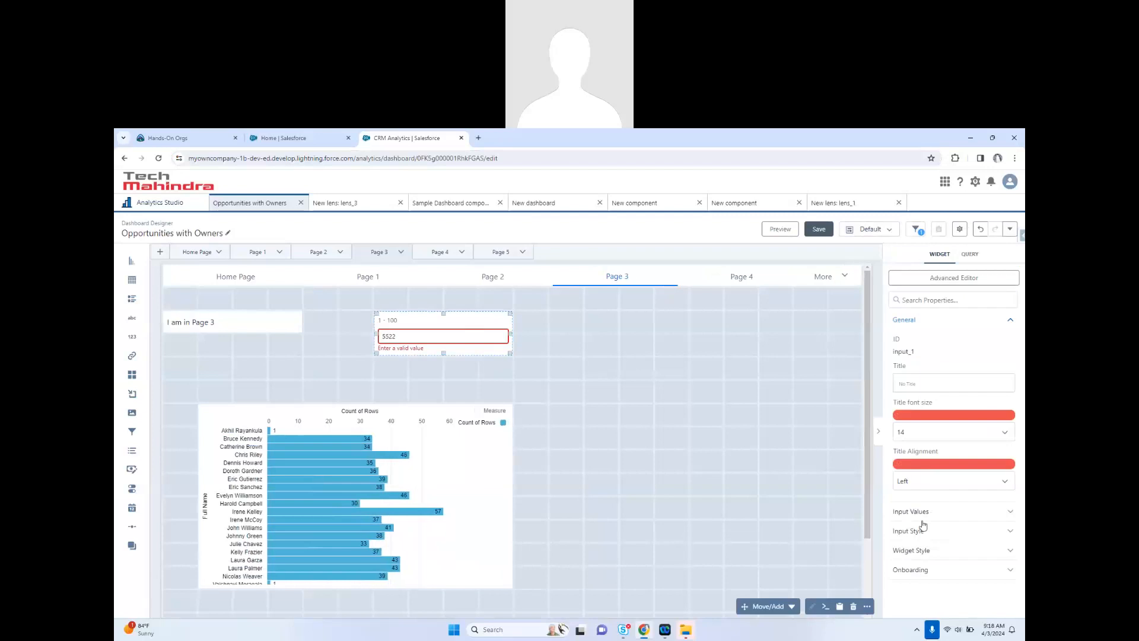
{"action": "left_click", "coordinate": [945, 507]}
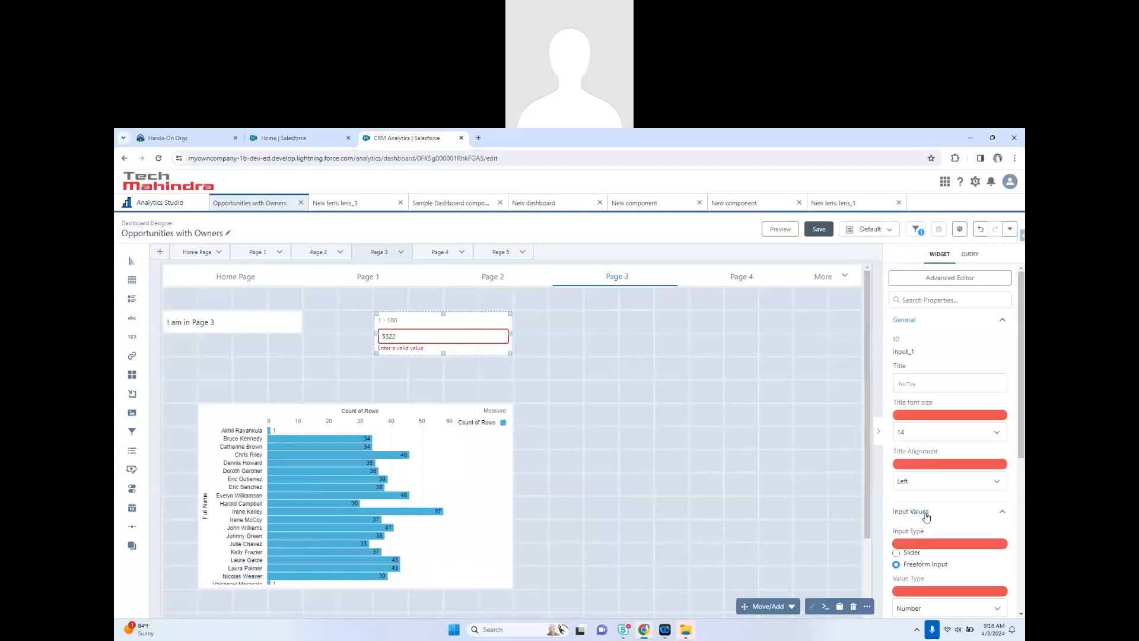
{"action": "scroll", "coordinate": [943, 508], "scroll_direction": "down", "scroll_amount": 3}
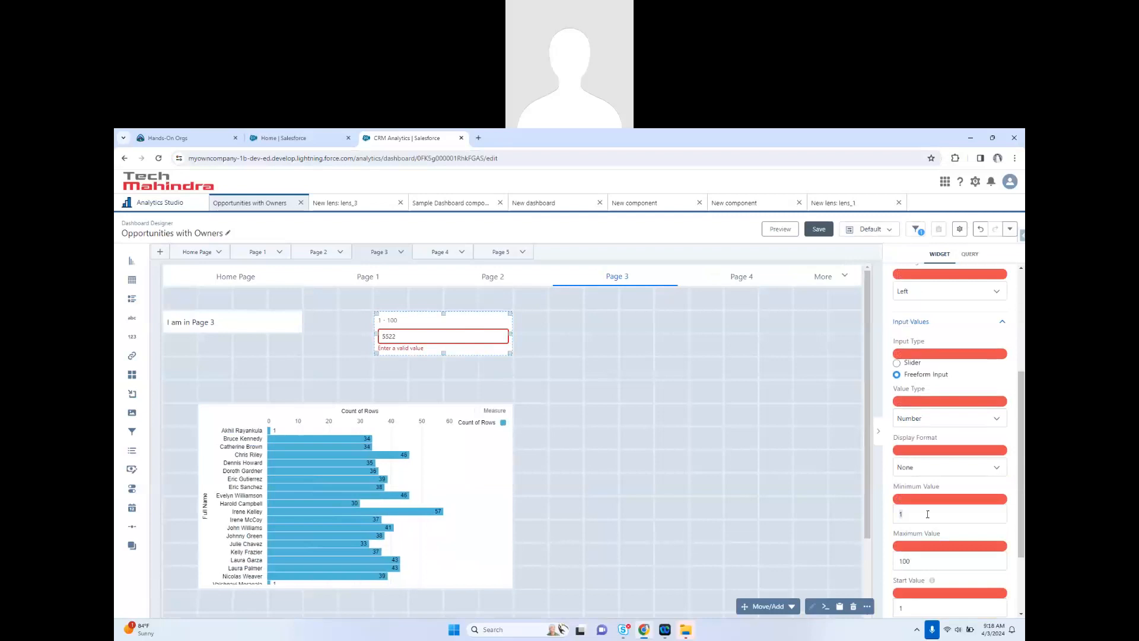
{"action": "type", "text": "50"}
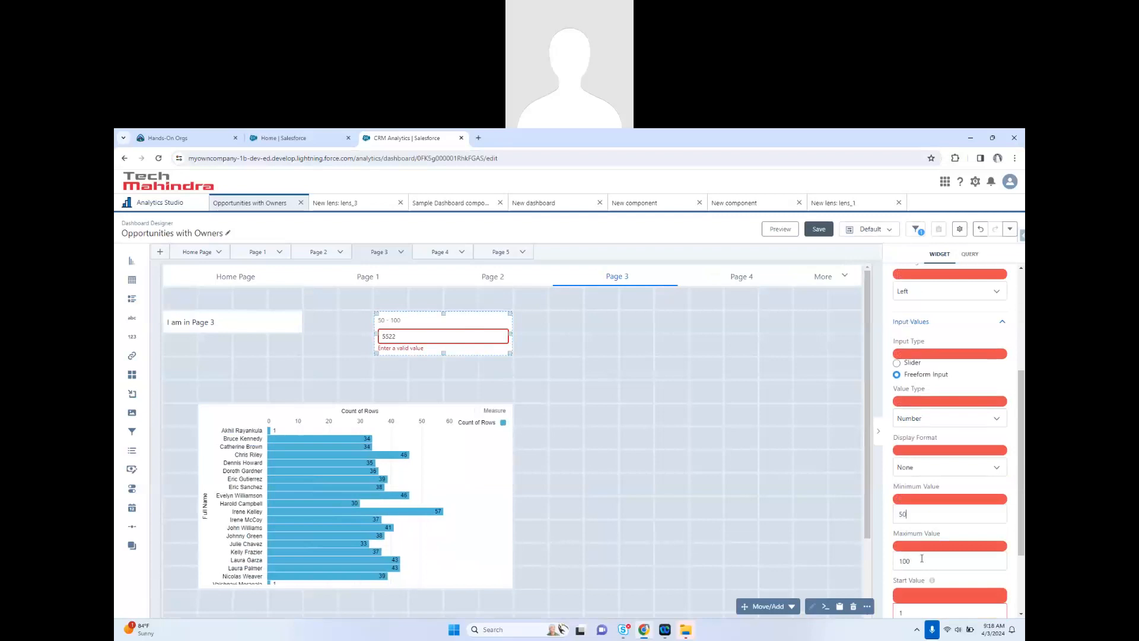
{"action": "left_click_drag", "start_coordinate": [921, 557], "coordinate": [888, 563]}
{"action": "type", "text": "0"}
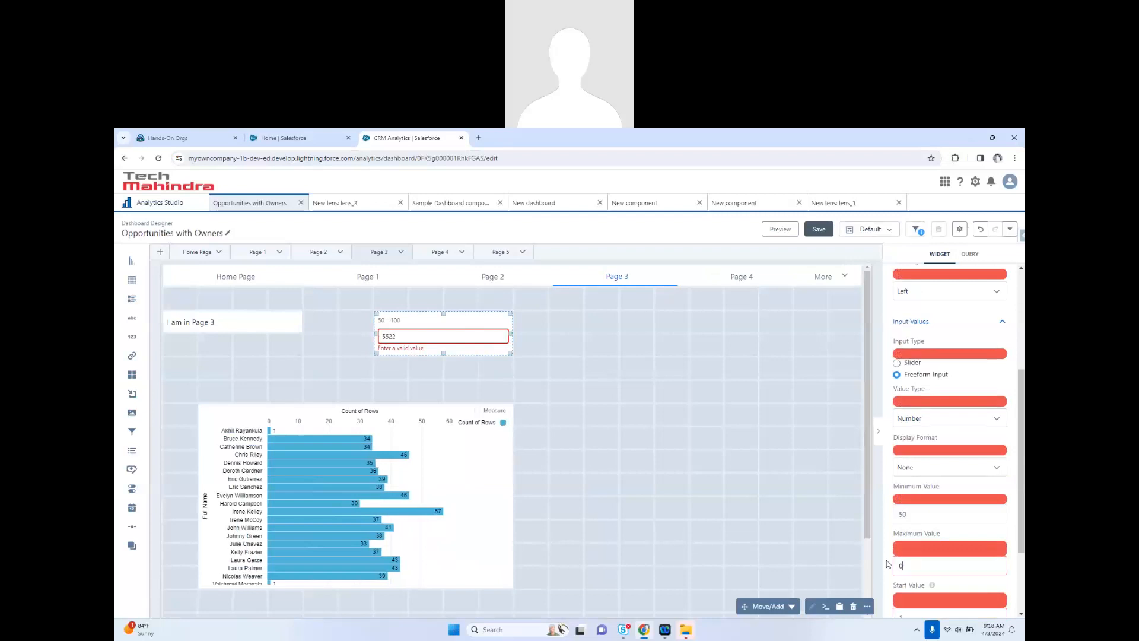
{"action": "type", "text": "0"}
{"action": "key", "text": "BackSpace"}
{"action": "key", "text": "BackSpace"}
{"action": "type", "text": "5000"}
{"action": "left_click", "coordinate": [487, 369]}
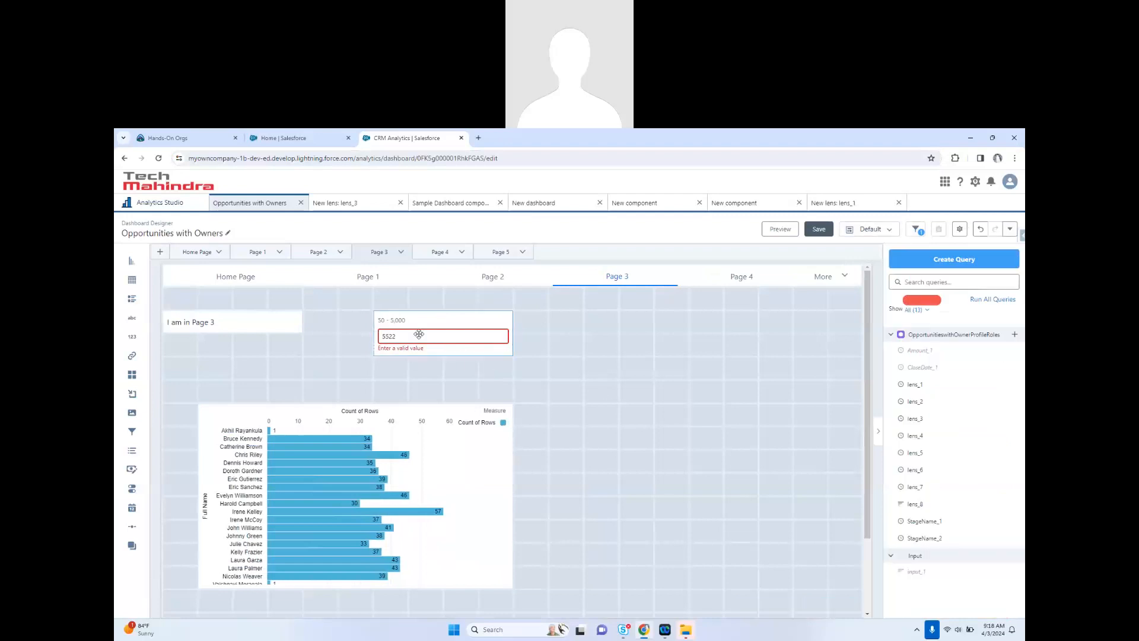
- Review the input widget's style settings, including background color and border options
{"action": "left_click", "coordinate": [419, 335]}
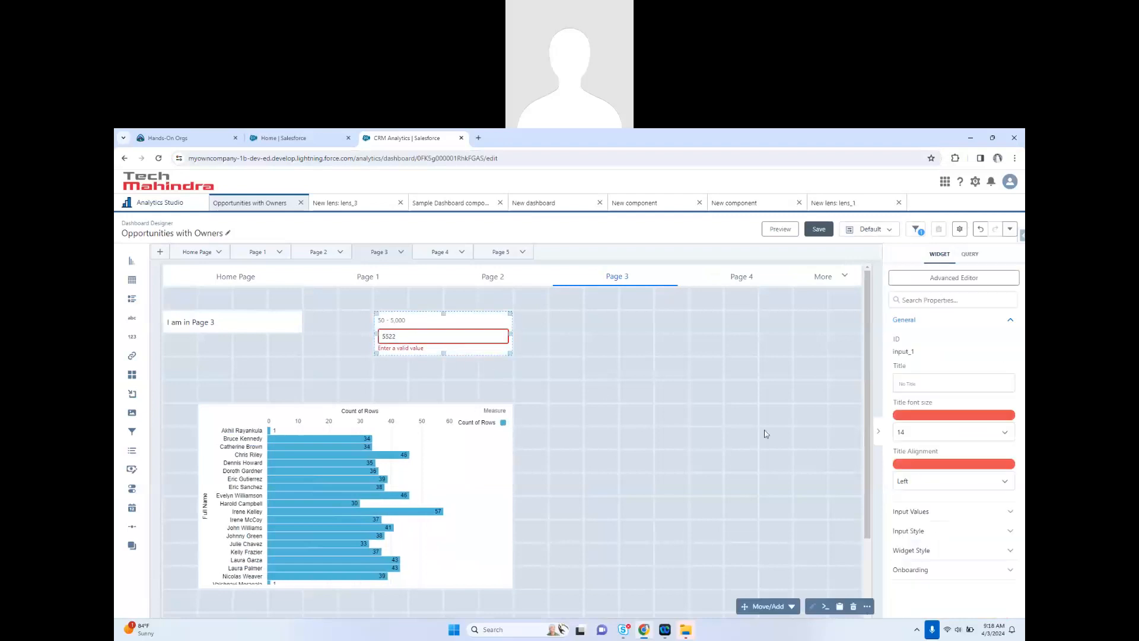
{"action": "left_click", "coordinate": [916, 552]}
{"action": "scroll", "coordinate": [914, 558], "scroll_direction": "down", "scroll_amount": 3}
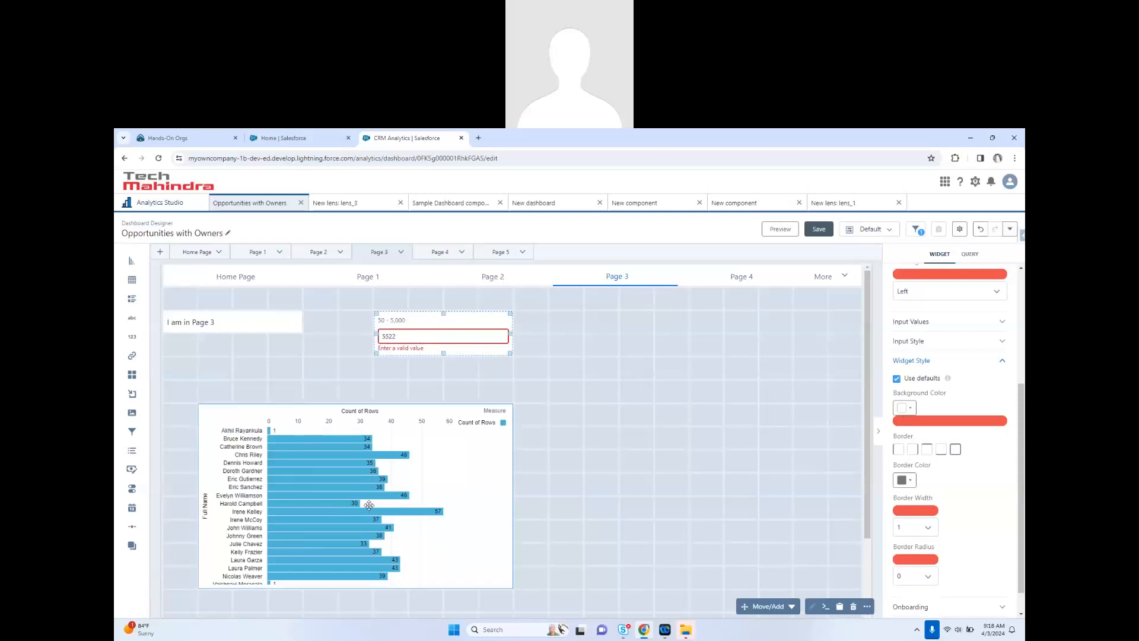
{"action": "left_click", "coordinate": [650, 359]}
- Switch the input widget's input type back to Slider and preview the dashboard
{"action": "left_click", "coordinate": [471, 338]}
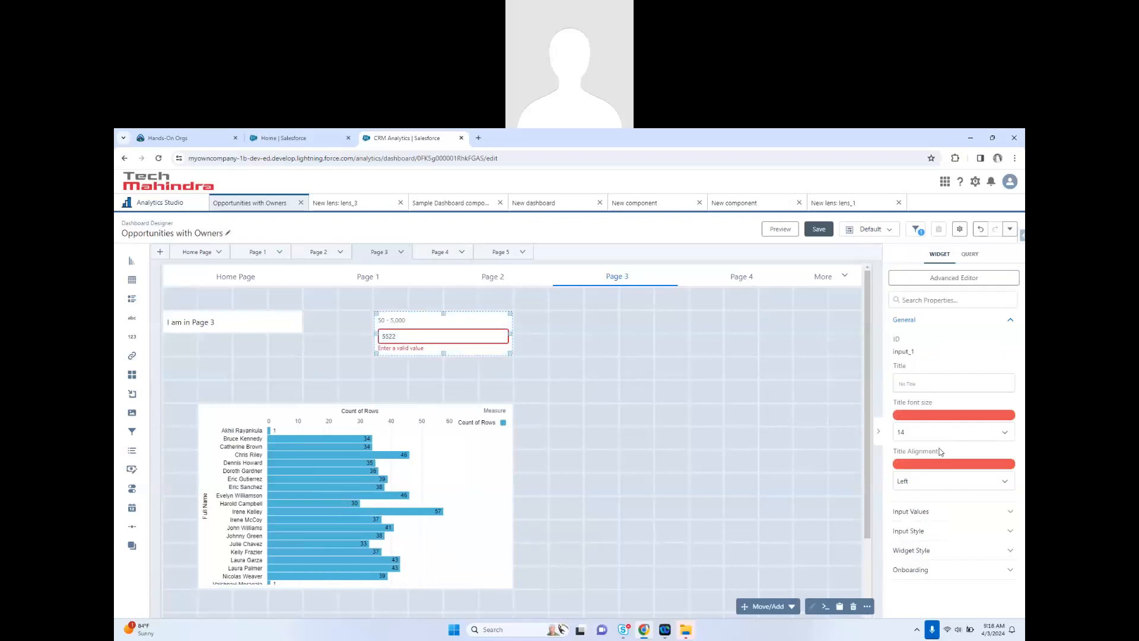
{"action": "left_click", "coordinate": [911, 512]}
{"action": "left_click", "coordinate": [913, 553]}
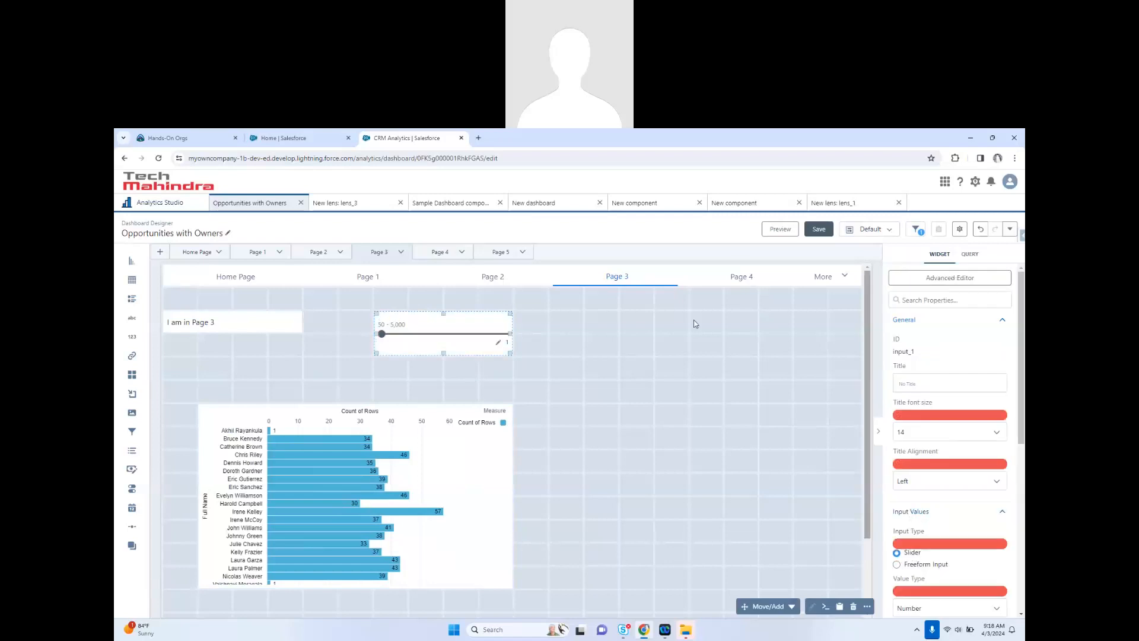
{"action": "left_click", "coordinate": [780, 229]}
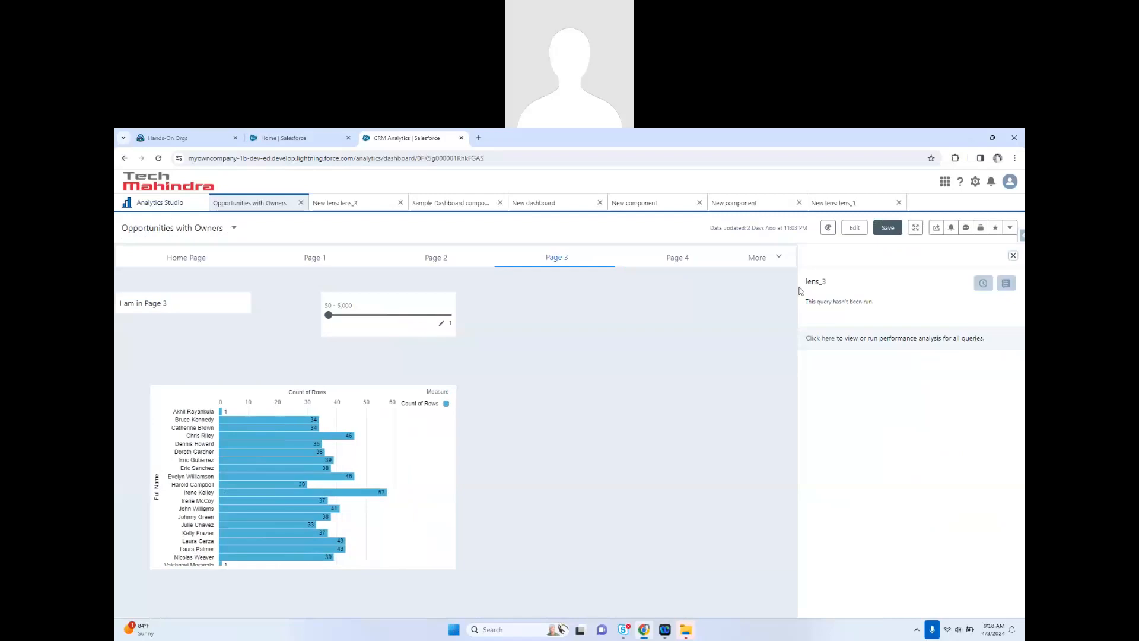
- Return to editing and select the slider's query ID, input_1, in its query properties
{"action": "left_click", "coordinate": [854, 227]}
{"action": "left_click", "coordinate": [479, 335]}
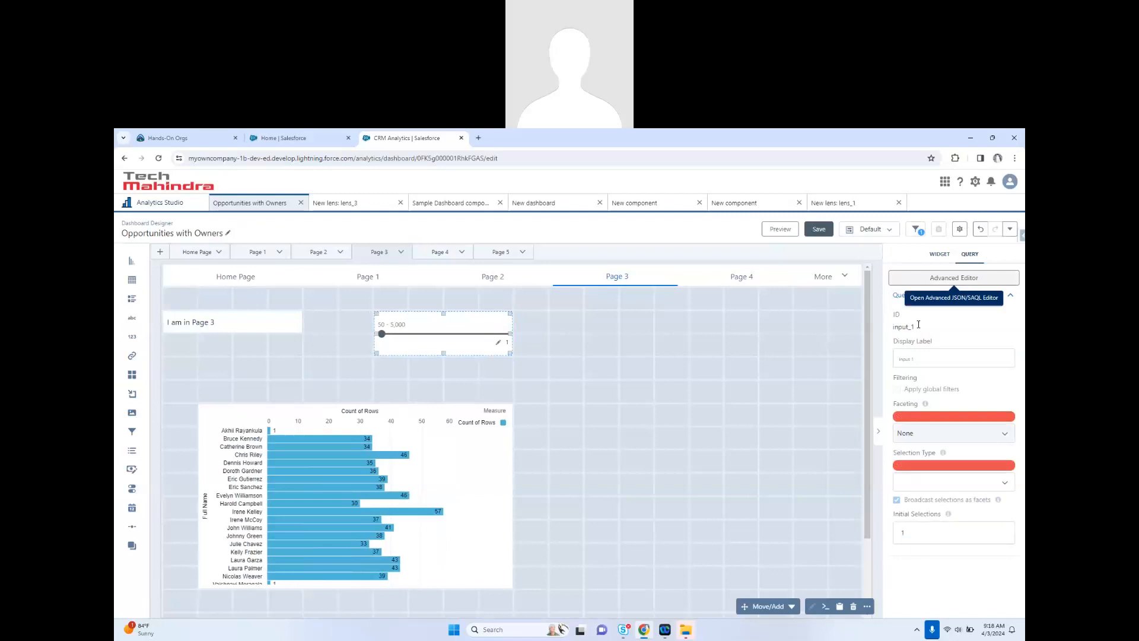
{"action": "double_click", "coordinate": [903, 328]}
- Convert the Full Name chart's query to SAQL in query mode, run it, and update the chart
{"action": "left_click", "coordinate": [331, 520]}
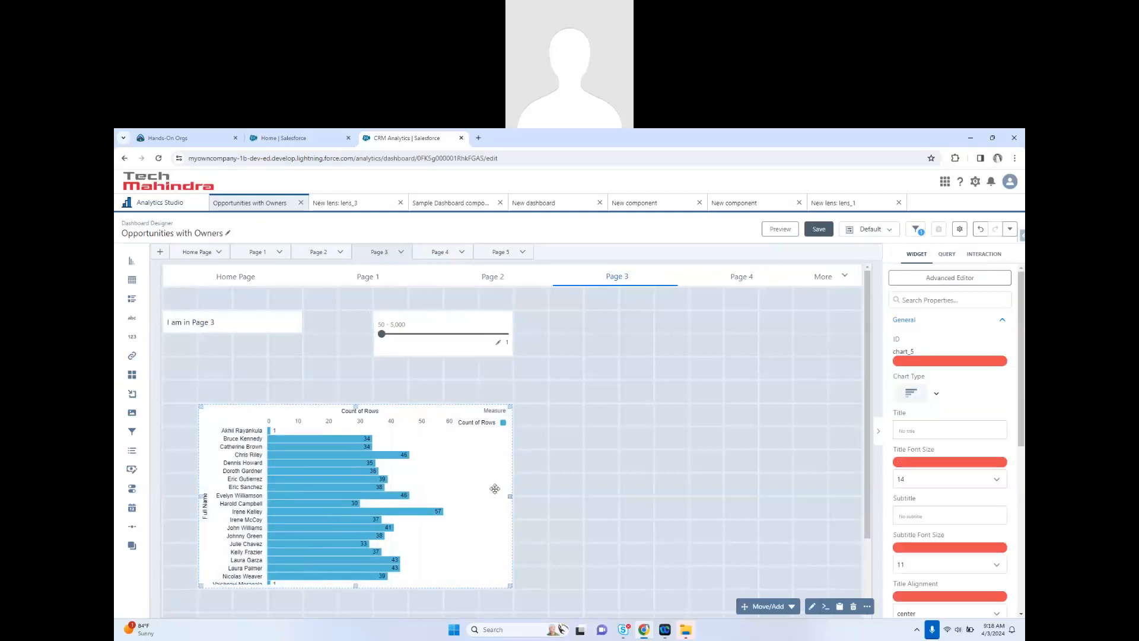
{"action": "left_click", "coordinate": [812, 607]}
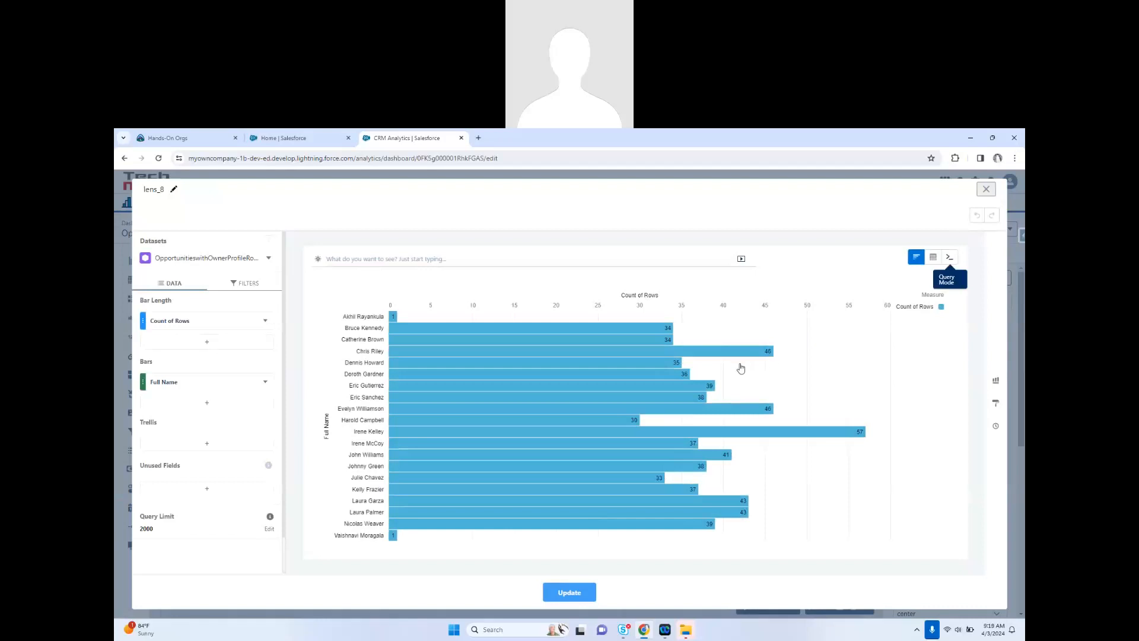
{"action": "left_click", "coordinate": [950, 256]}
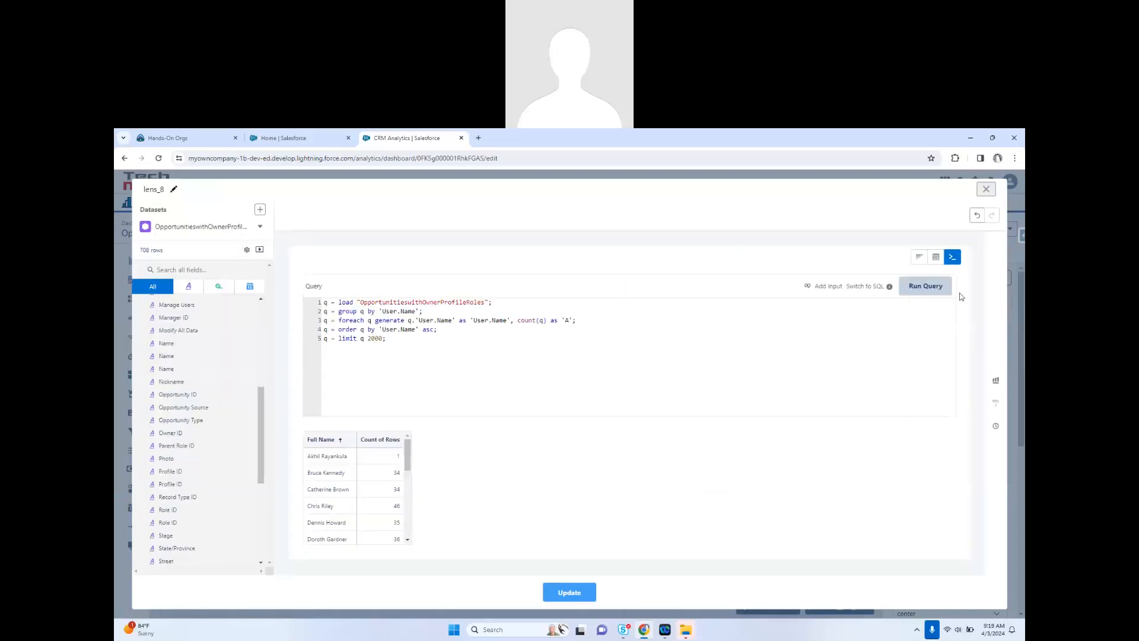
{"action": "left_click", "coordinate": [935, 288]}
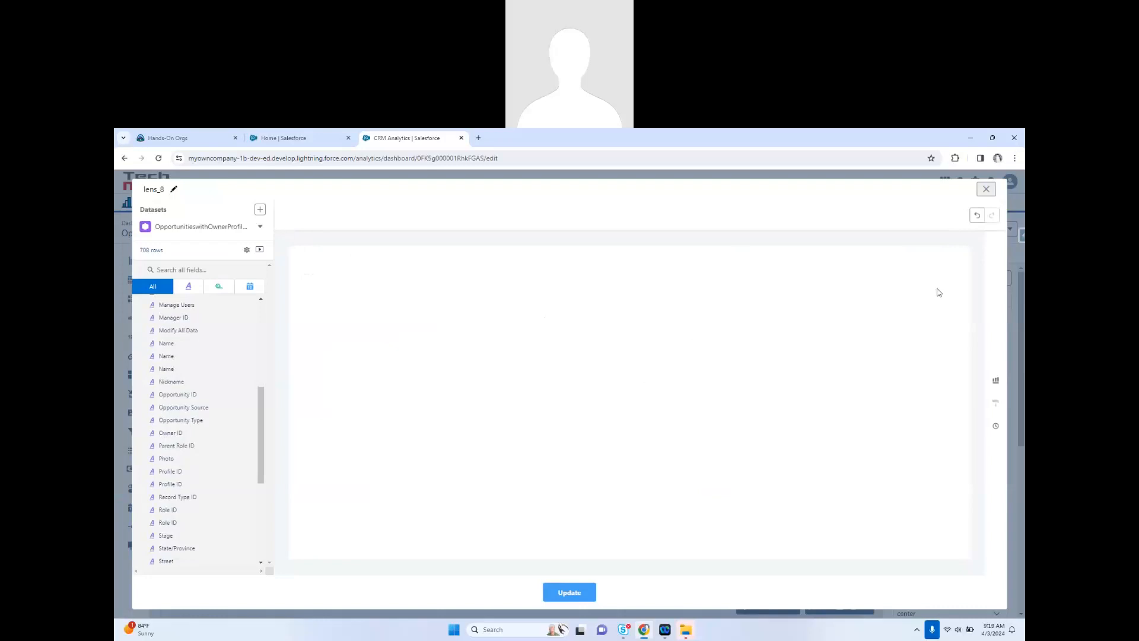
{"action": "left_click", "coordinate": [568, 592]}
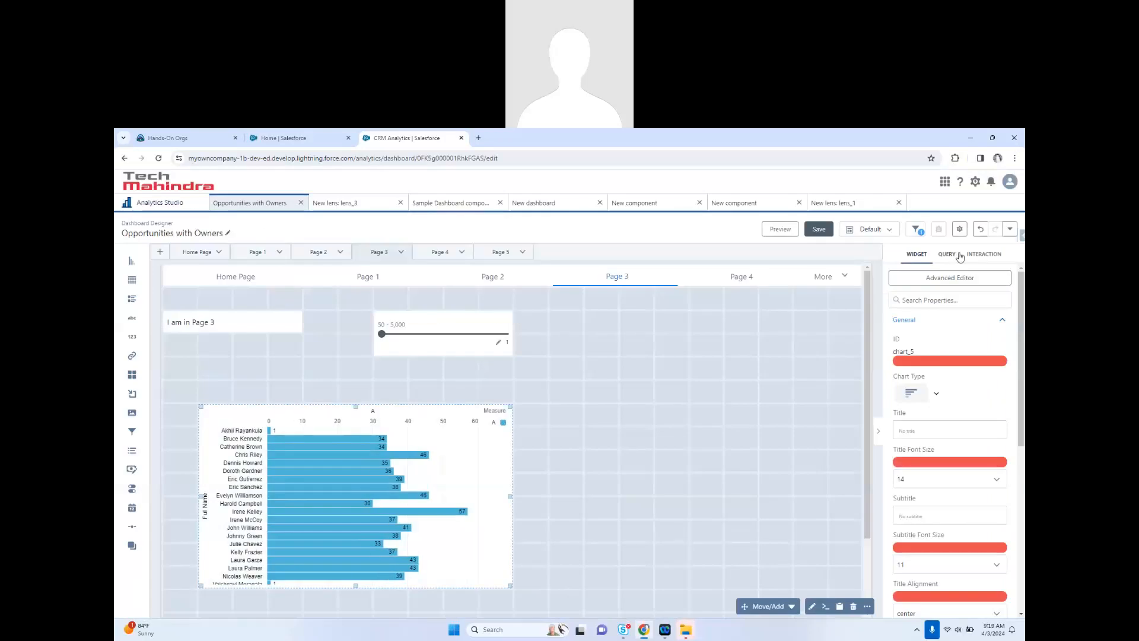
- Try to replace the 2000 limit in the Full Name chart's SAQL query with input_1 and save the query
{"action": "left_click", "coordinate": [825, 607]}
{"action": "left_click", "coordinate": [661, 230]}
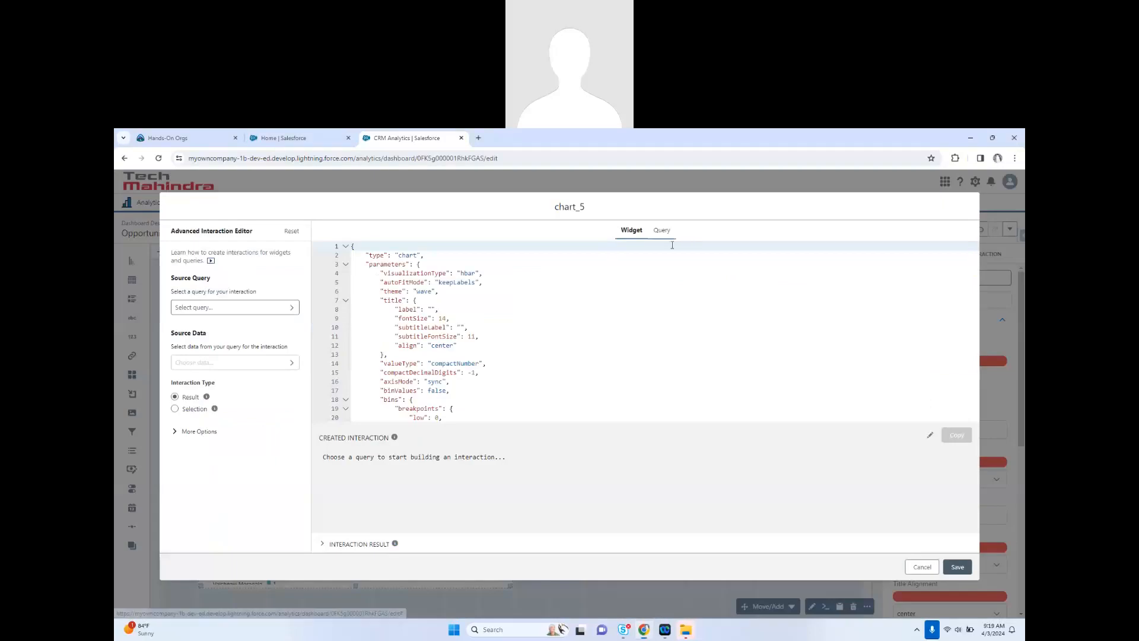
{"action": "double_click", "coordinate": [519, 273]}
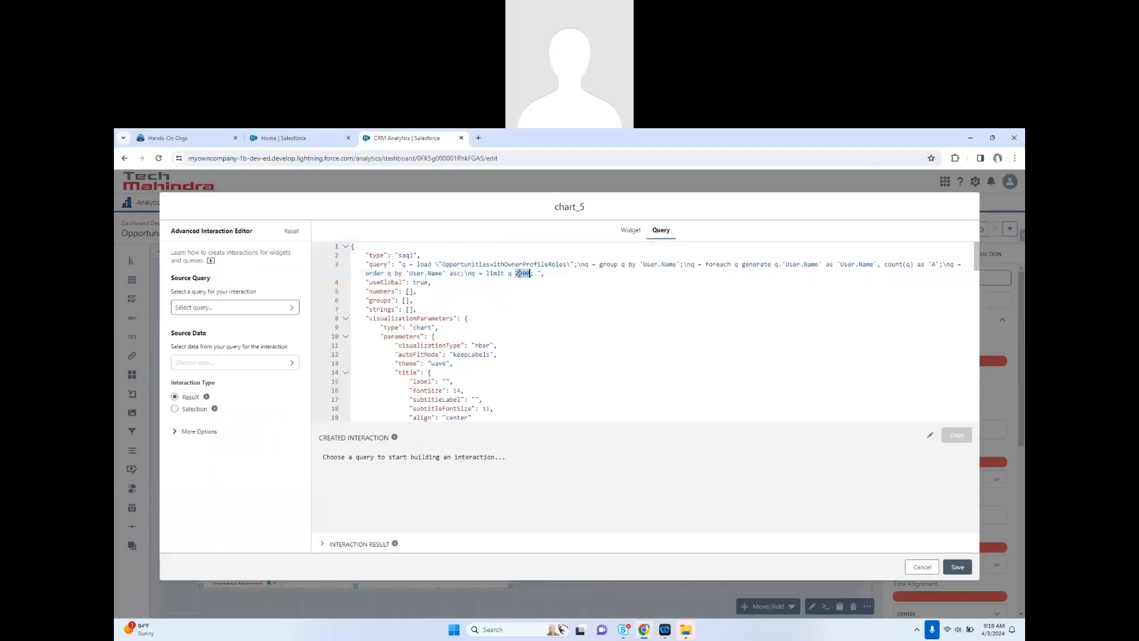
{"action": "type", "text": "input_1"}
{"action": "left_click", "coordinate": [955, 565]}
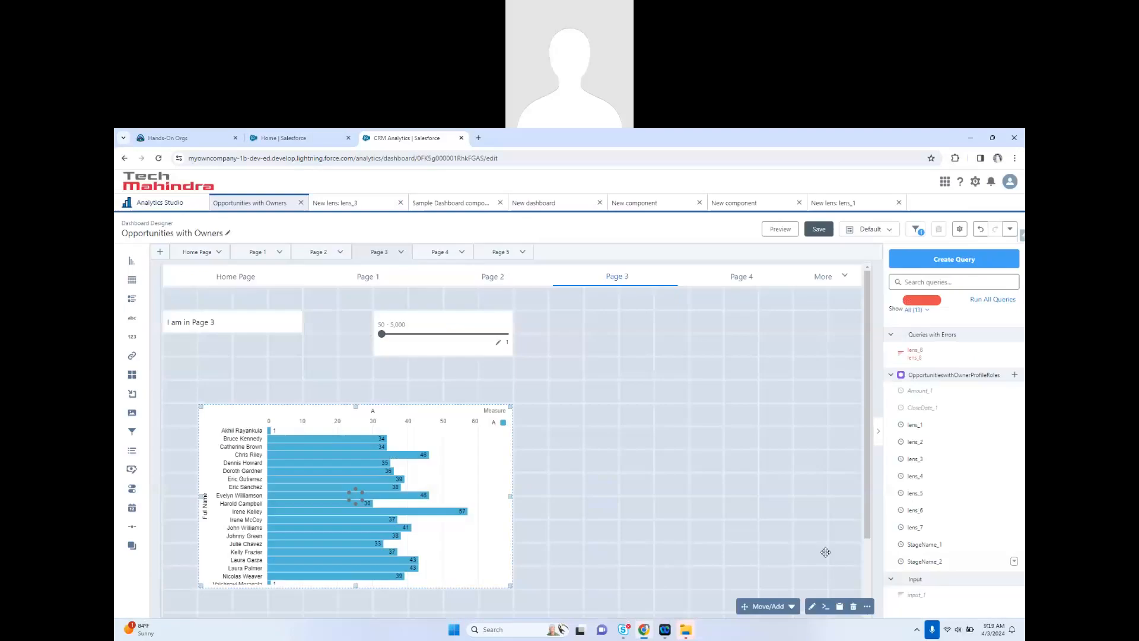
- View the error details of the lens_8 query and undo the change to its limit
{"action": "left_click", "coordinate": [1013, 352]}
{"action": "left_click", "coordinate": [982, 366]}
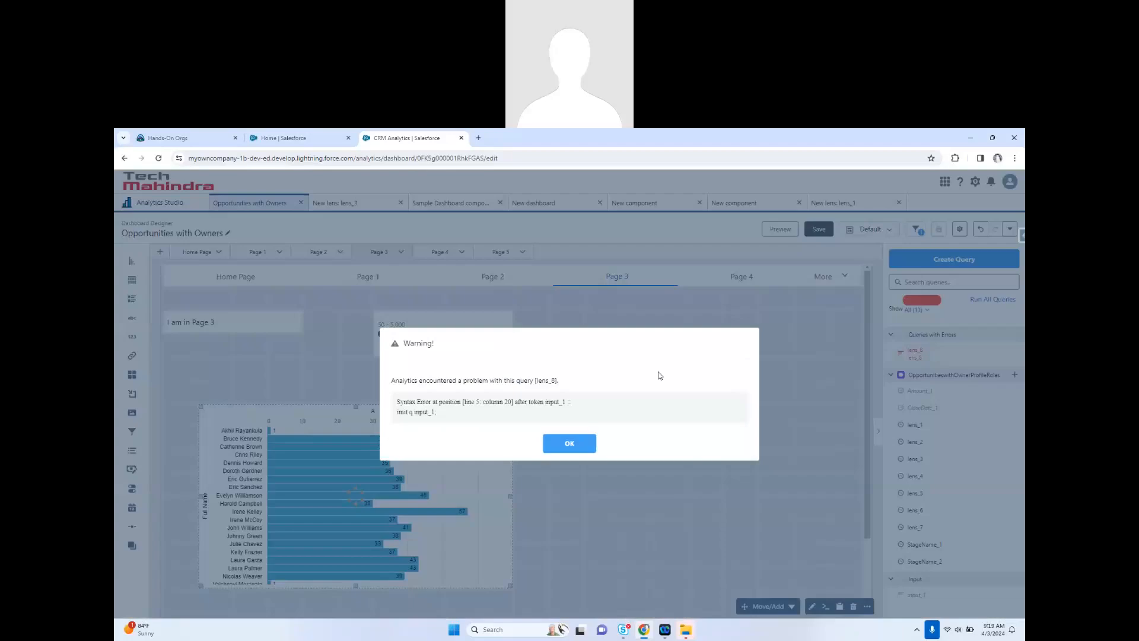
{"action": "left_click", "coordinate": [583, 445]}
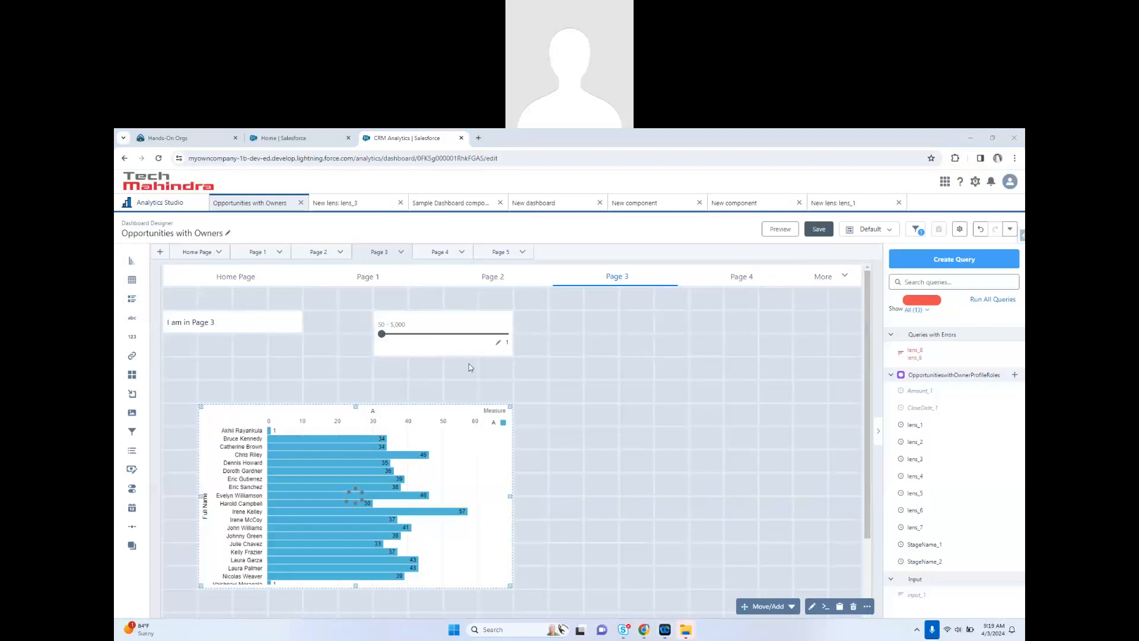
{"action": "left_click", "coordinate": [980, 229]}
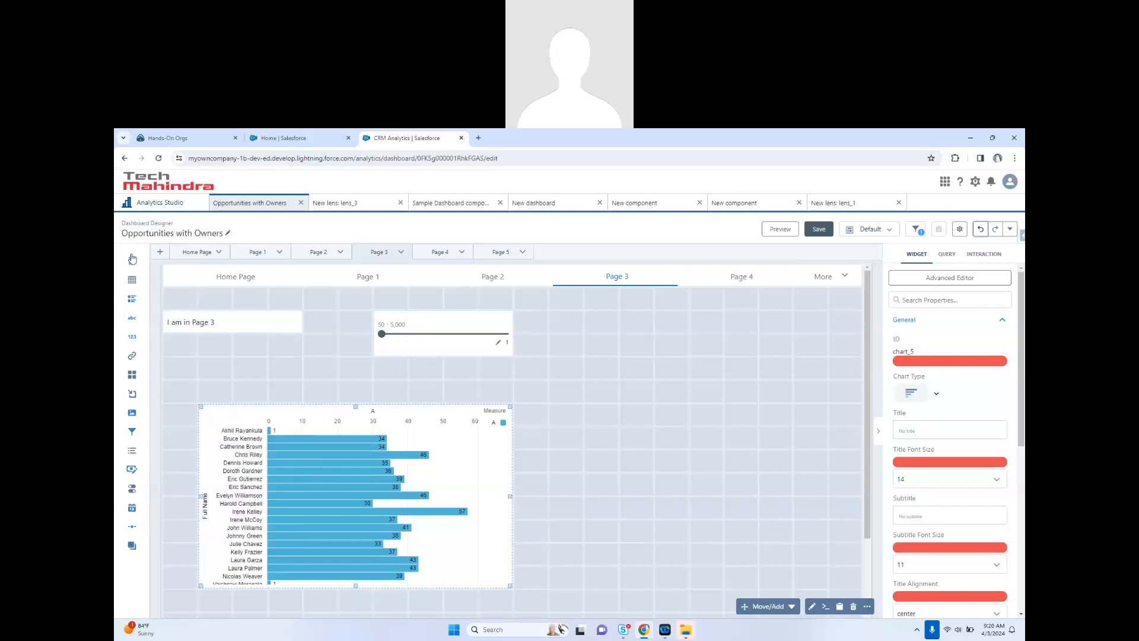
- Move the Full Name chart up to just below the slider on Page 3 and return to the Home Page
{"action": "left_click", "coordinate": [642, 435]}
{"action": "left_click_drag", "start_coordinate": [390, 443], "coordinate": [379, 411]}
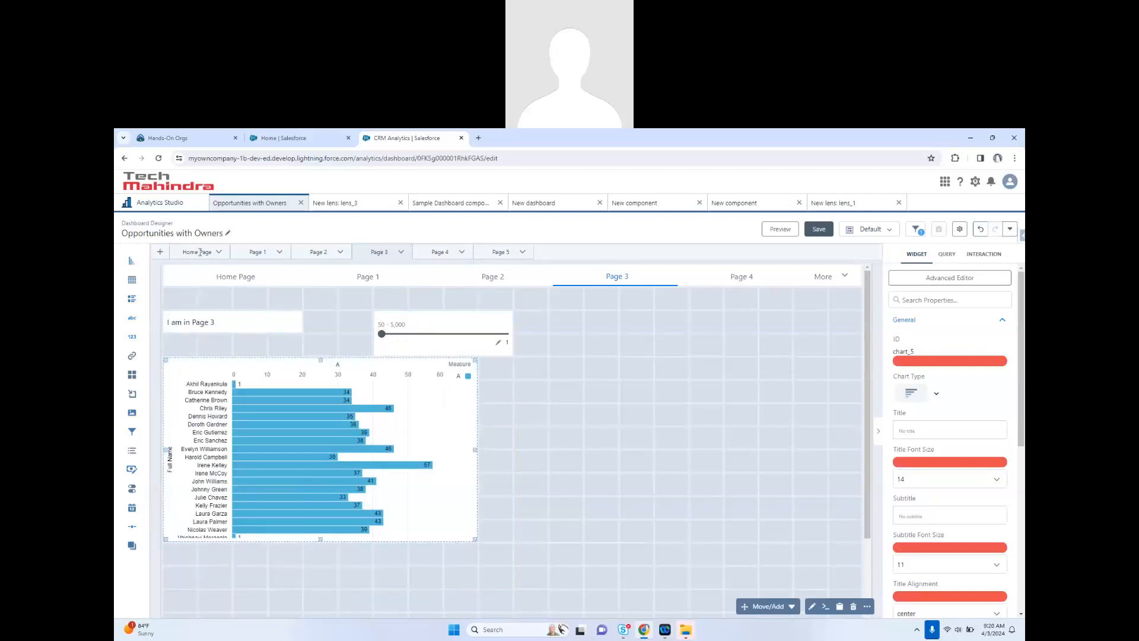
{"action": "left_click", "coordinate": [199, 252]}
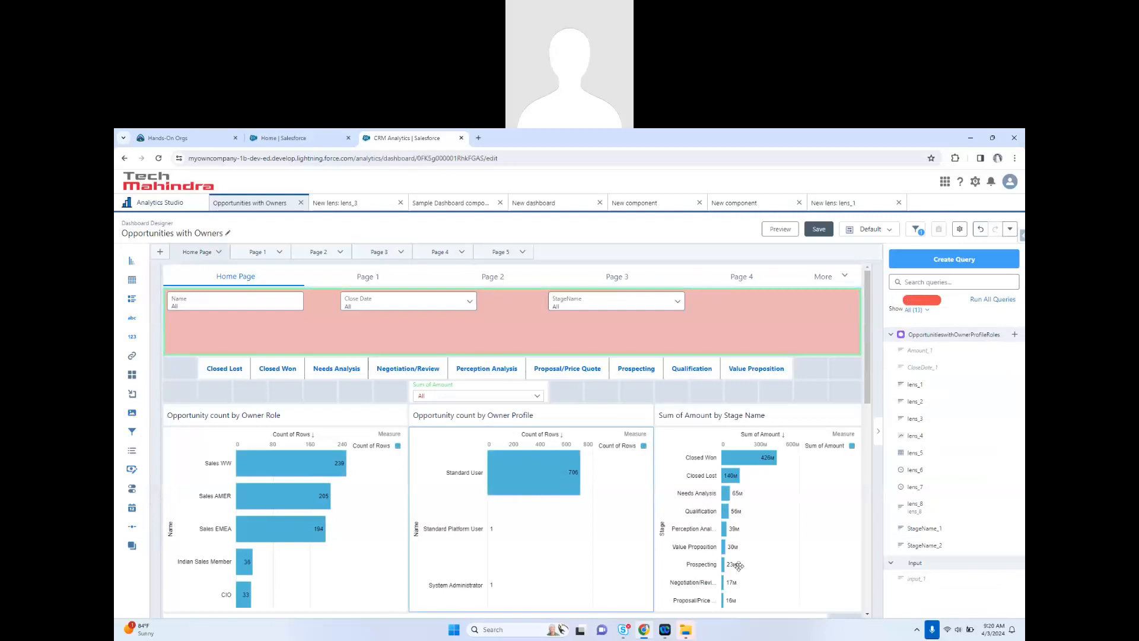
- Try to save the Opportunities with Owners dashboard
{"action": "left_click", "coordinate": [1008, 231]}
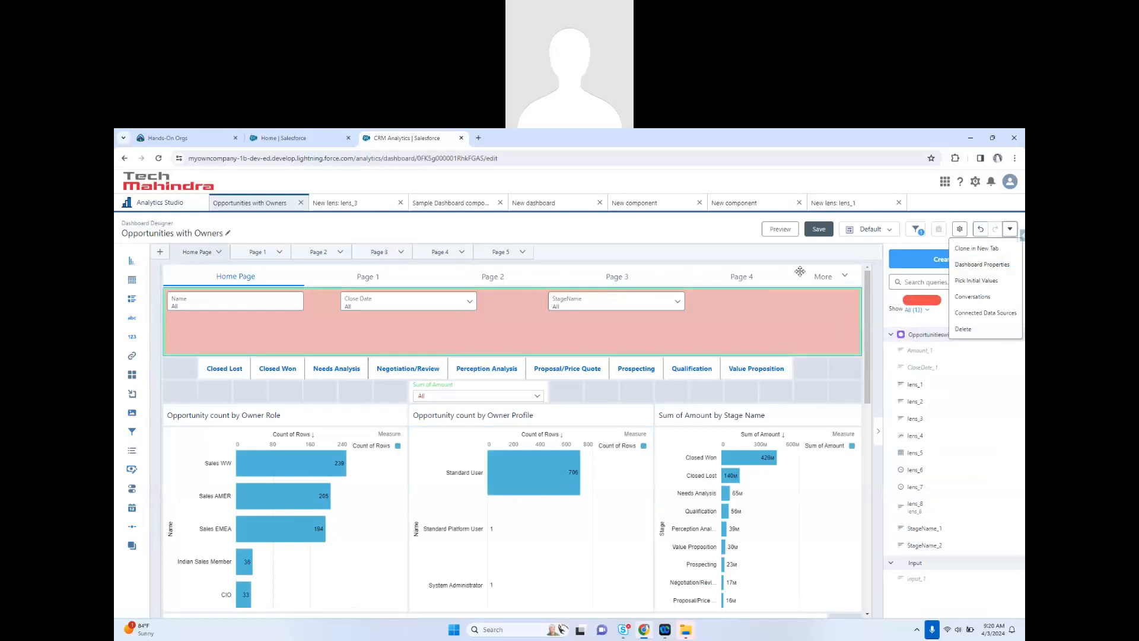
{"action": "left_click", "coordinate": [813, 231]}
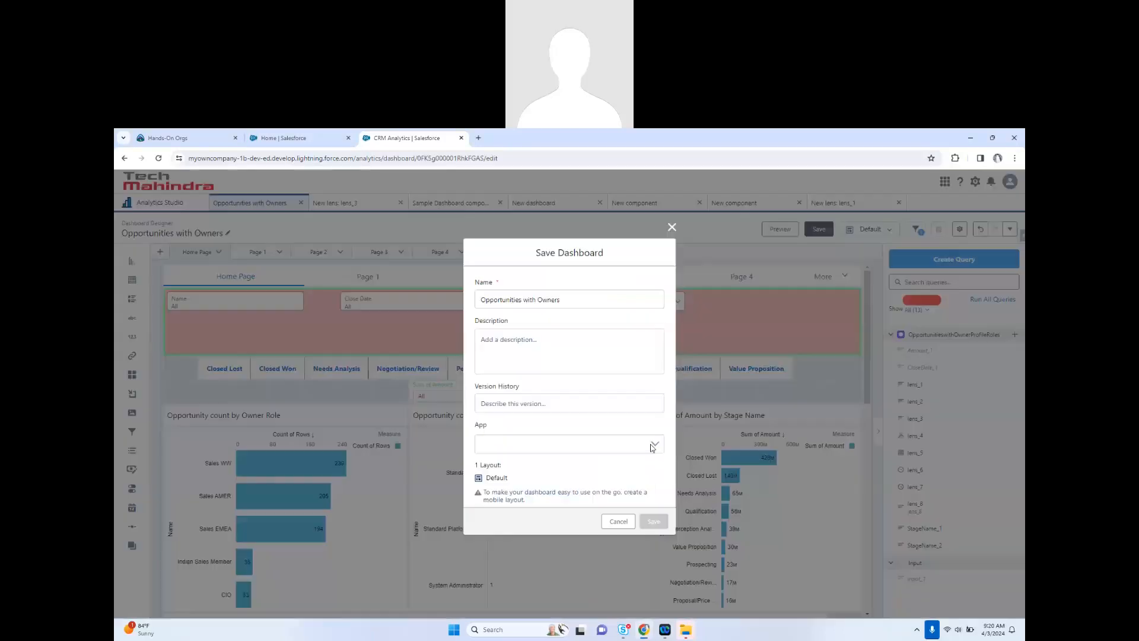
{"action": "left_click", "coordinate": [652, 522]}
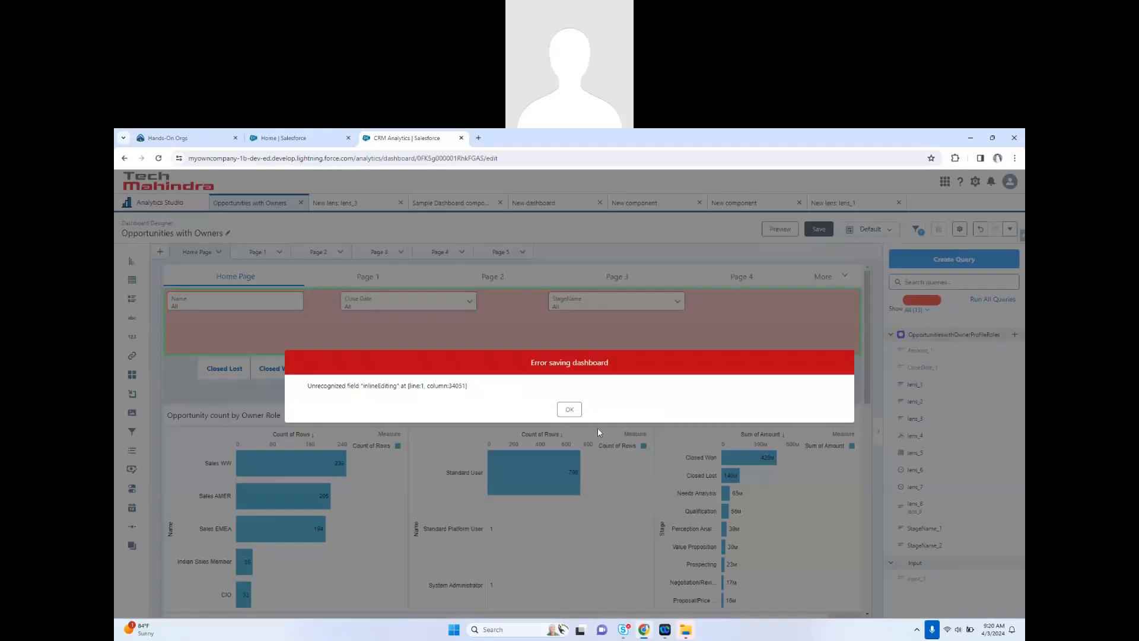
{"action": "left_click", "coordinate": [568, 409]}
- Delete the slider input and the Full Name chart from Page 3, and undo the chart's deletion
{"action": "left_click", "coordinate": [502, 253]}
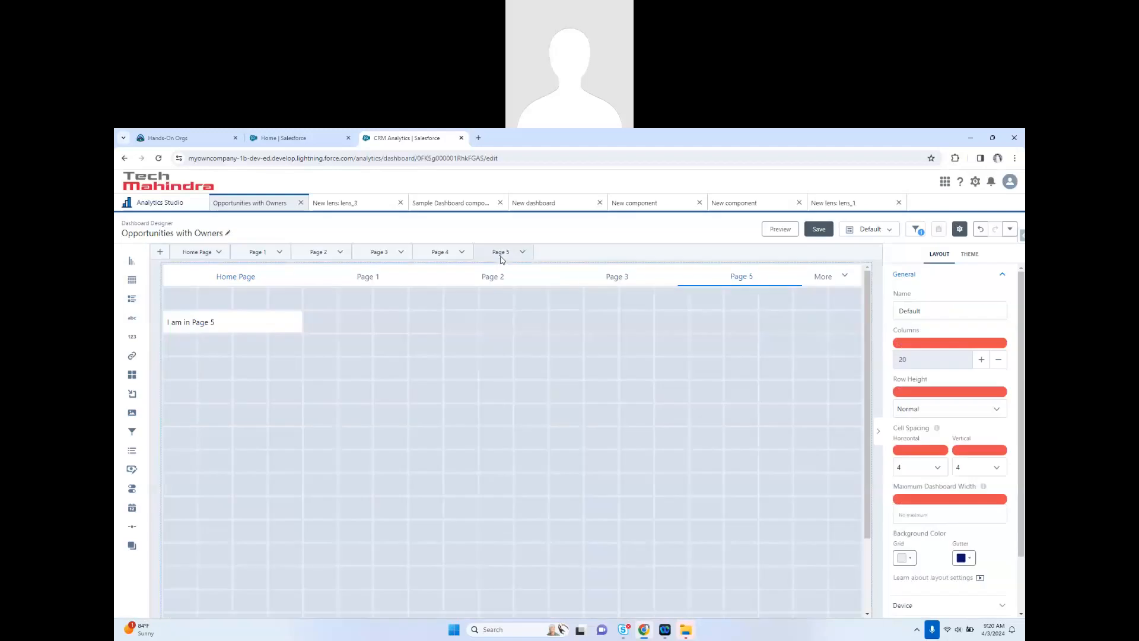
{"action": "left_click", "coordinate": [378, 252]}
{"action": "left_click", "coordinate": [436, 329]}
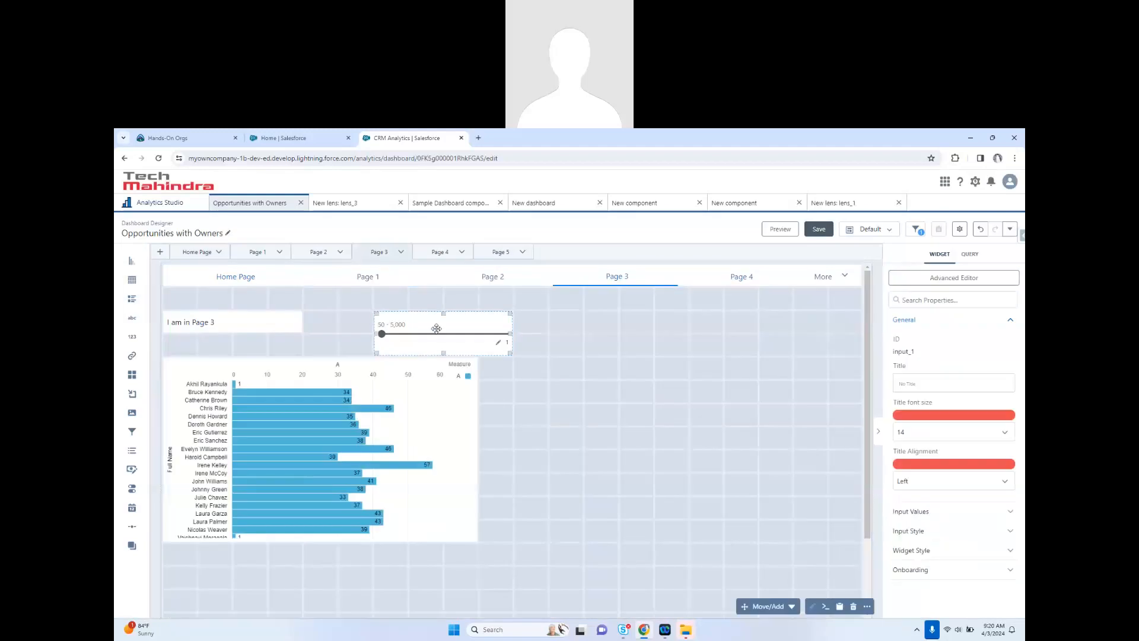
{"action": "left_click", "coordinate": [705, 452]}
{"action": "left_click", "coordinate": [484, 331]}
{"action": "key", "text": "Delete"}
{"action": "left_click", "coordinate": [440, 400]}
{"action": "key", "text": "Delete"}
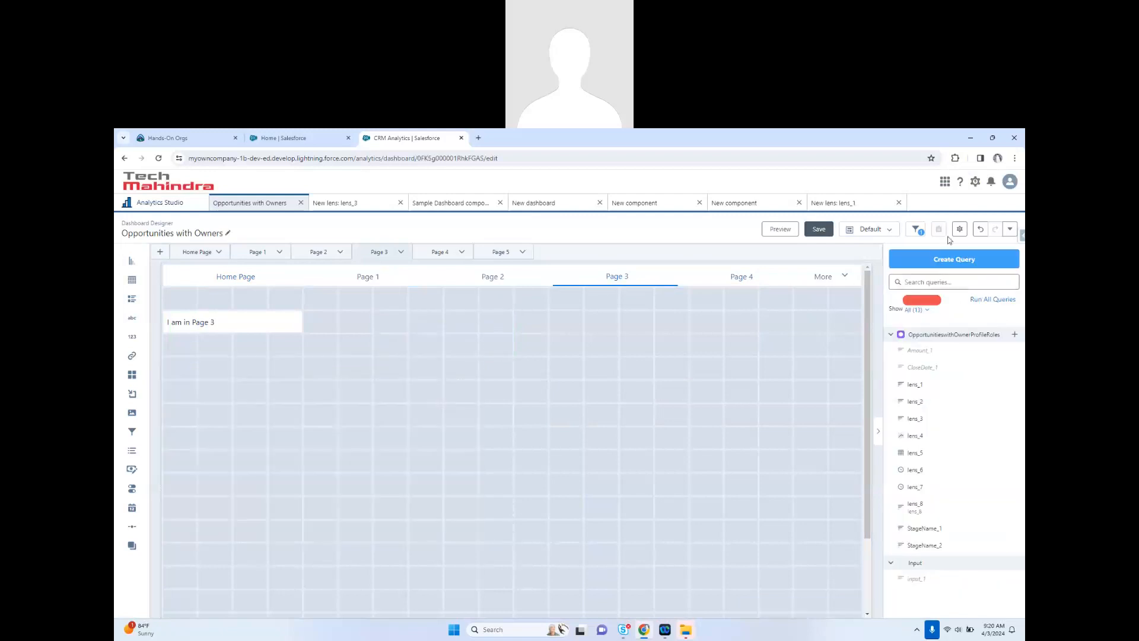
{"action": "left_click", "coordinate": [980, 229]}
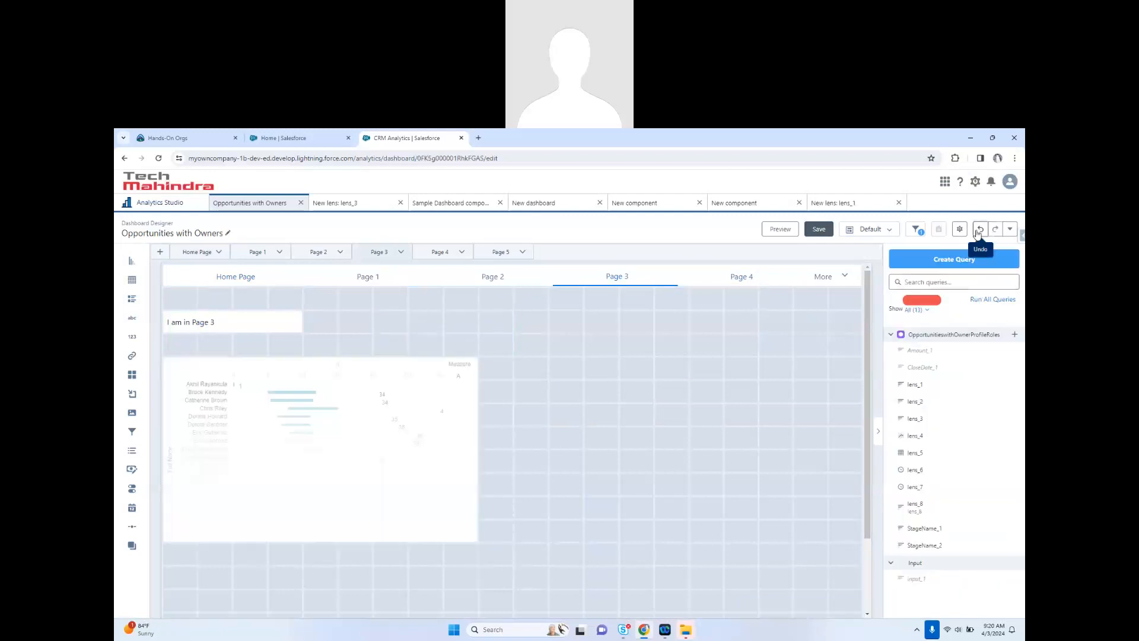
- Select the Lead Source Report component at the end of Page 2 and copy its widget ID, component_3
{"action": "left_click", "coordinate": [309, 257]}
{"action": "scroll", "coordinate": [607, 407], "scroll_direction": "down", "scroll_amount": 5}
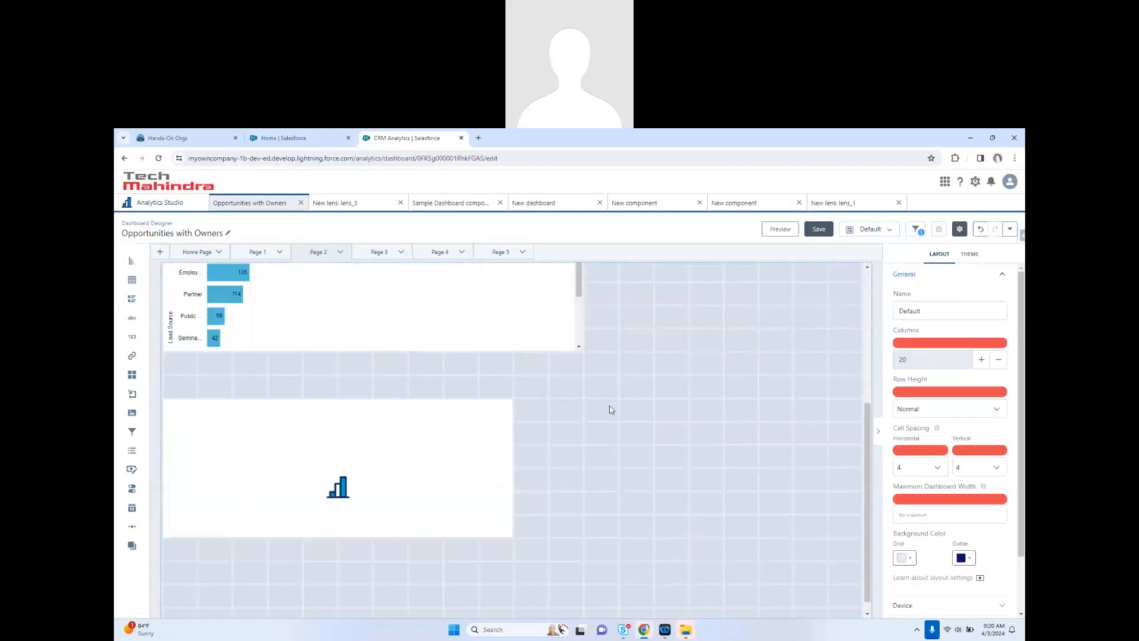
{"action": "left_click", "coordinate": [461, 455]}
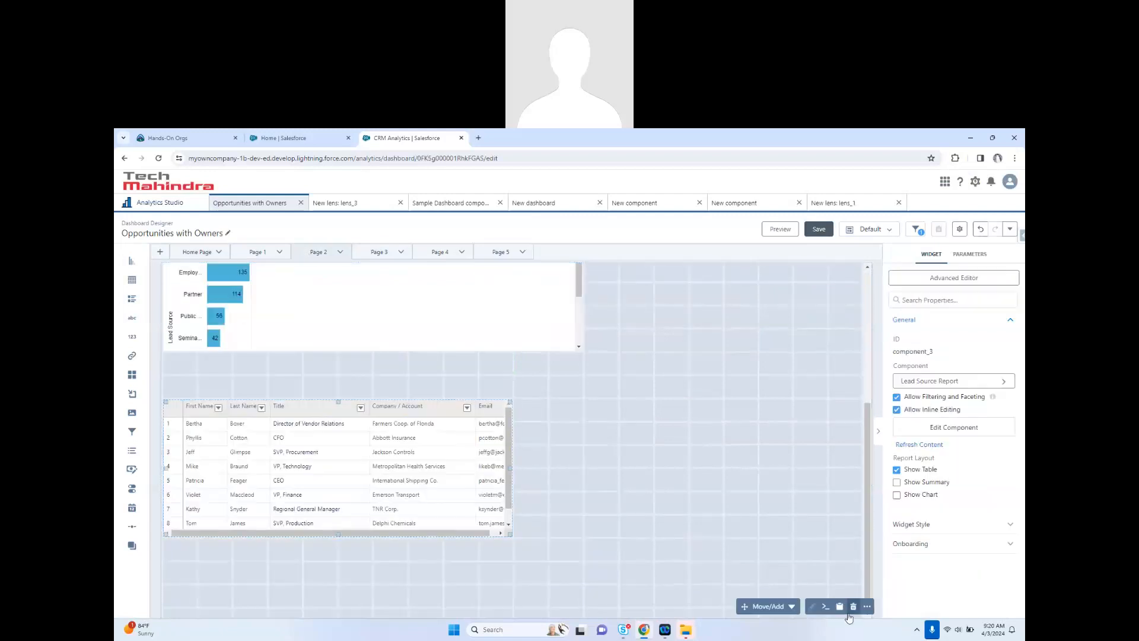
{"action": "left_click", "coordinate": [970, 254]}
{"action": "left_click", "coordinate": [931, 254]}
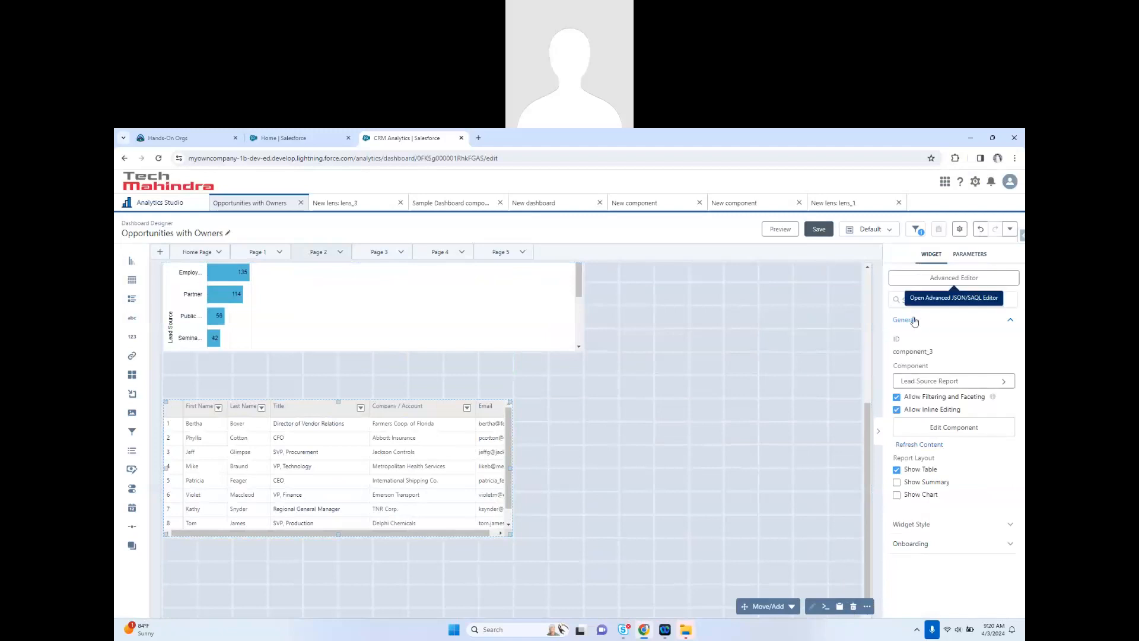
{"action": "double_click", "coordinate": [915, 351]}
{"action": "key", "text": "ctrl+c"}
{"action": "left_click", "coordinate": [478, 442]}
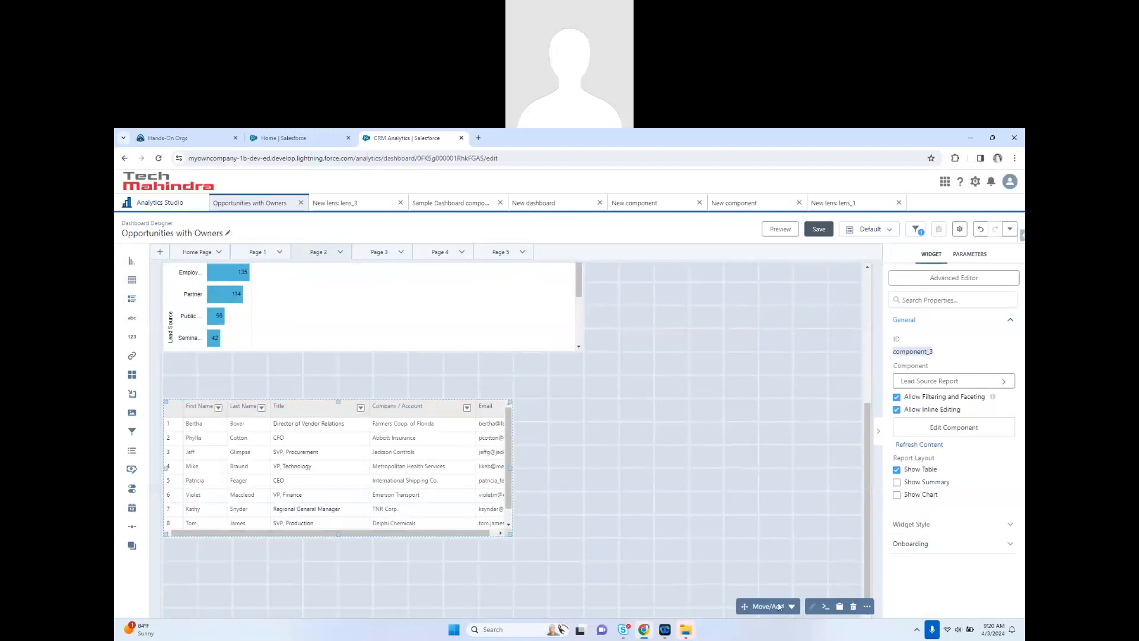
- Delete the Lead Source Report component from Page 2 and search the dashboard's queries for component_3
{"action": "left_click", "coordinate": [853, 606]}
{"action": "left_click", "coordinate": [929, 283]}
{"action": "key", "text": "ctrl+v"}
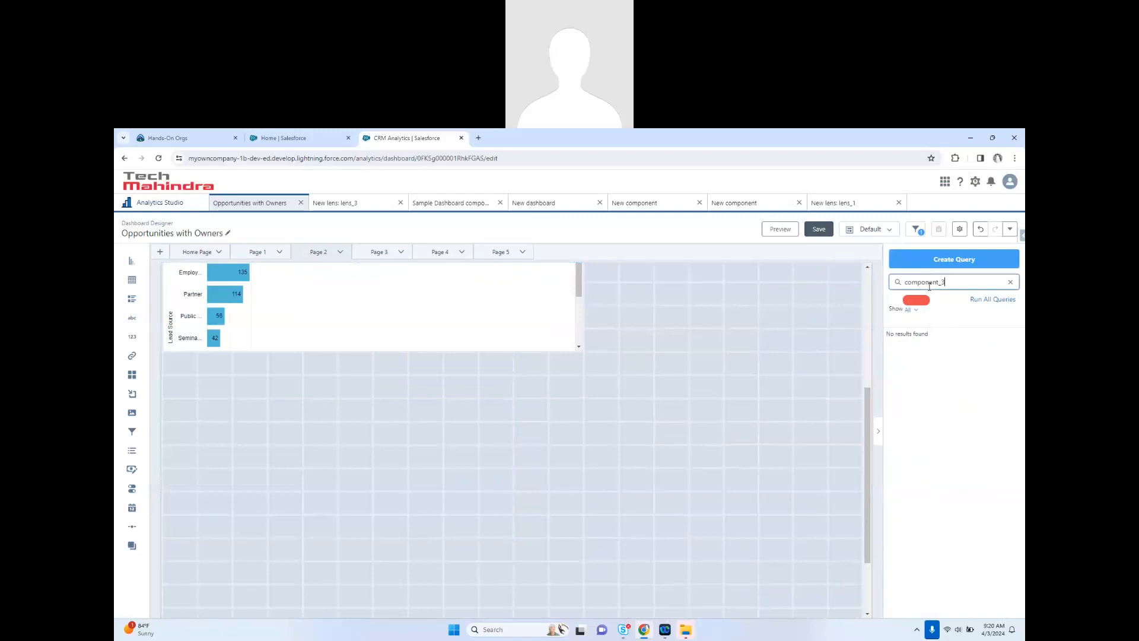
- Save the Opportunities with Owners dashboard, and close and reopen it from the Analytics Studio home page
{"action": "left_click", "coordinate": [818, 229]}
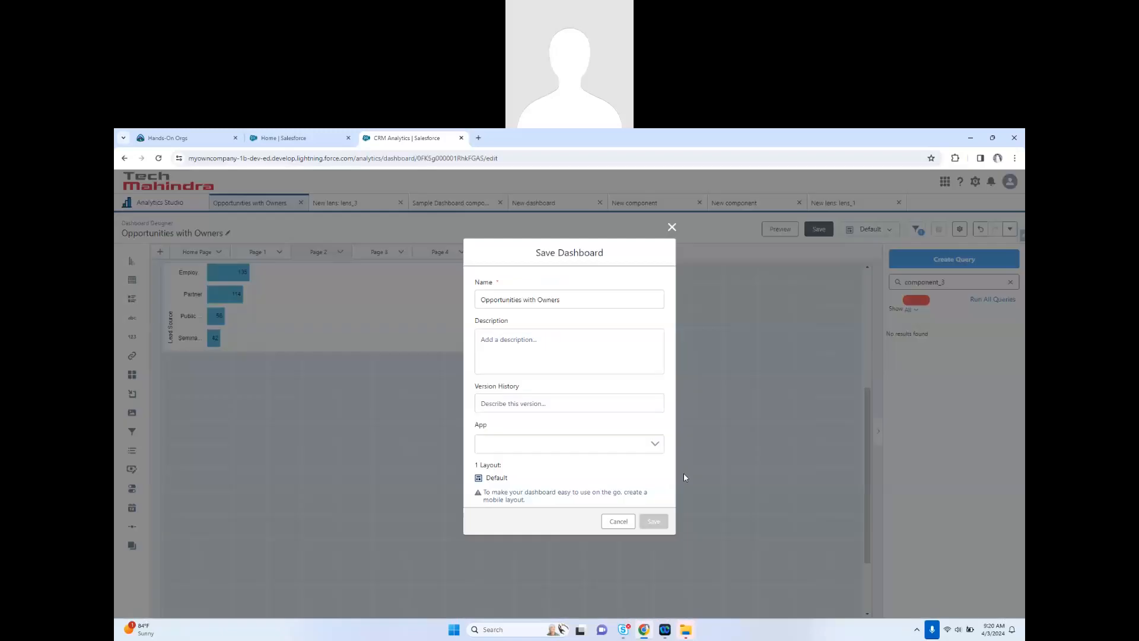
{"action": "left_click", "coordinate": [655, 521]}
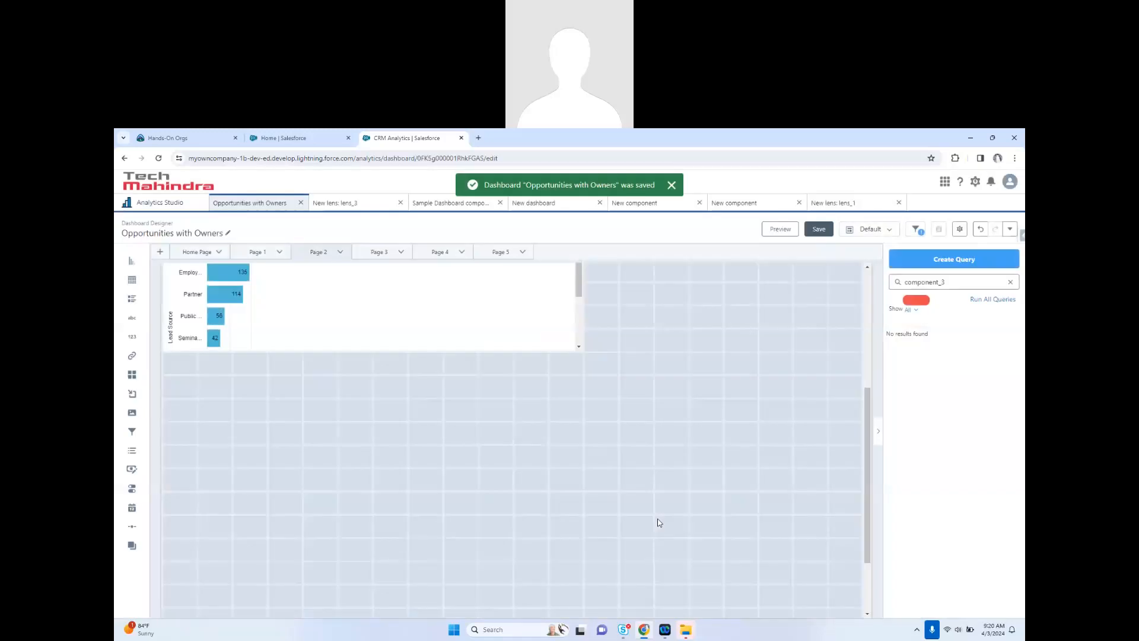
{"action": "left_click", "coordinate": [301, 203]}
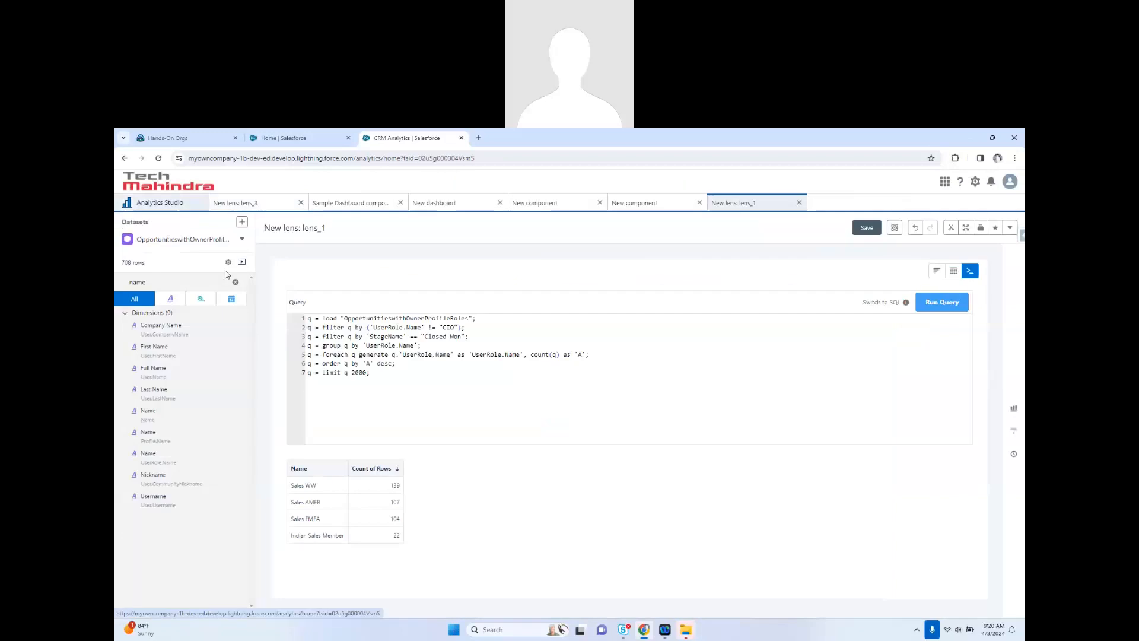
{"action": "left_click", "coordinate": [157, 202]}
{"action": "left_click", "coordinate": [466, 349]}
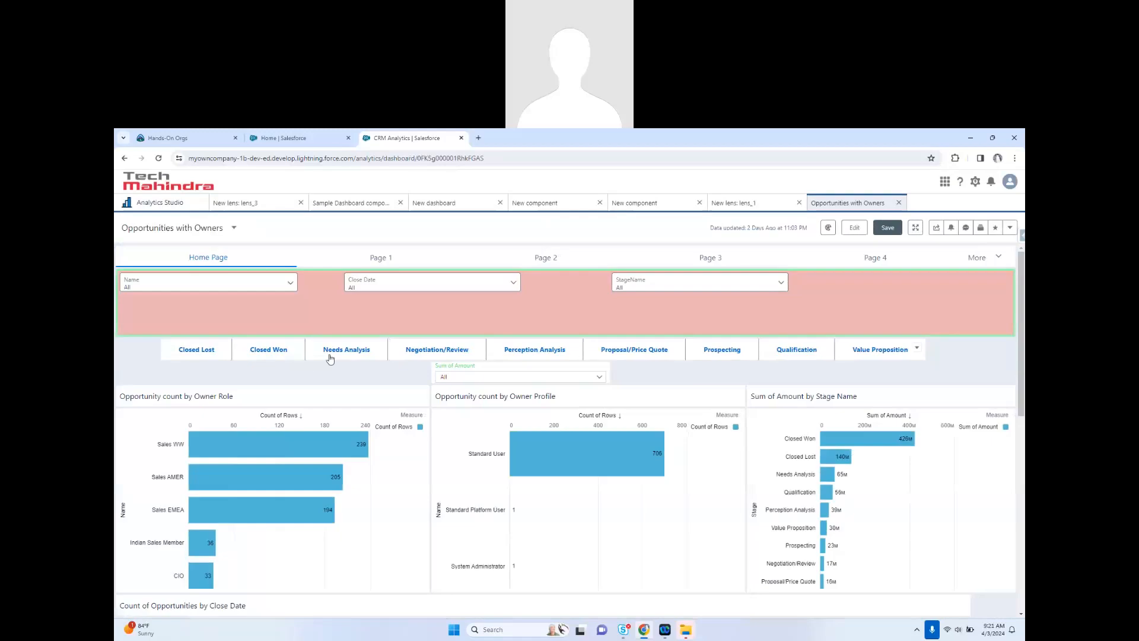
- Set the dashboard's initial values for the StageName filter to Closed Lost and Closed Won
{"action": "left_click", "coordinate": [641, 289]}
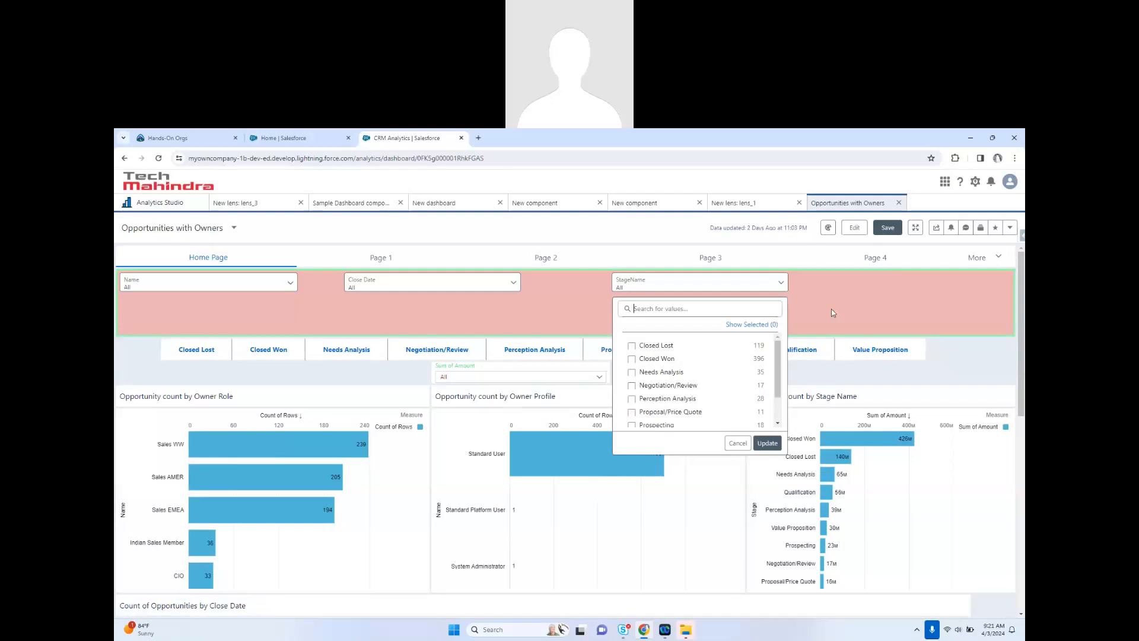
{"action": "left_click", "coordinate": [1009, 229]}
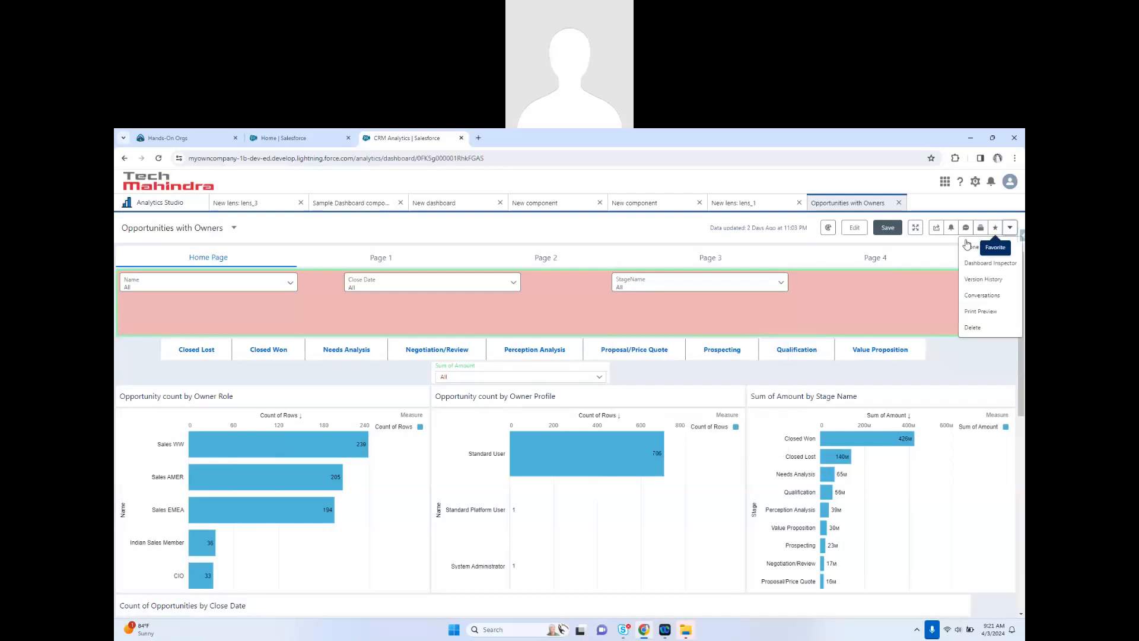
{"action": "left_click", "coordinate": [845, 233]}
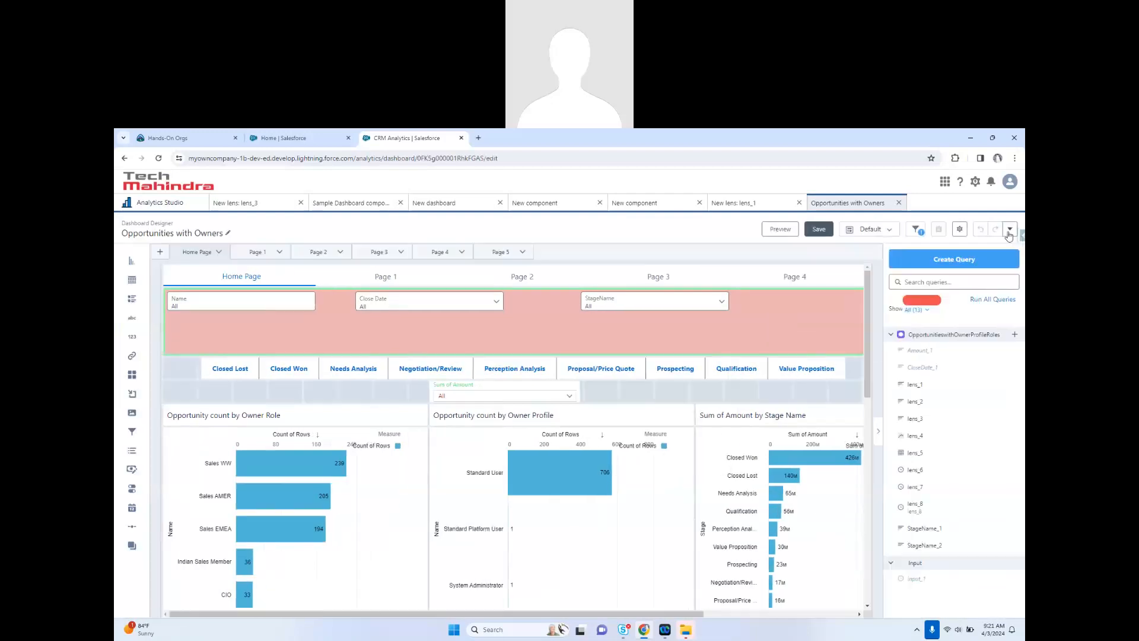
{"action": "left_click", "coordinate": [1009, 228]}
{"action": "left_click", "coordinate": [999, 281]}
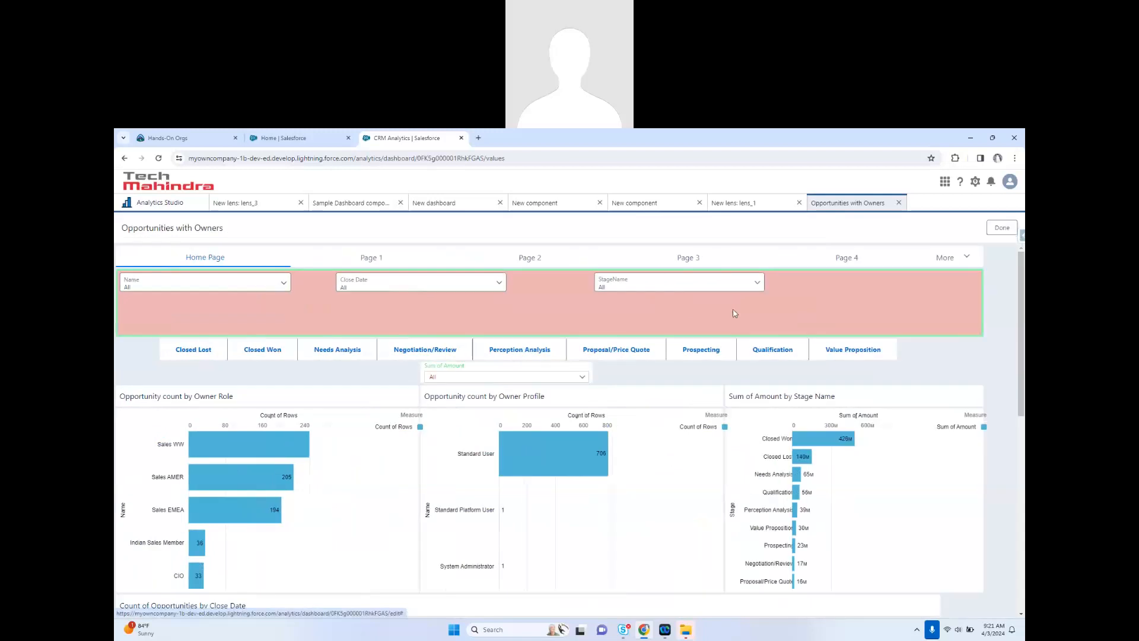
{"action": "left_click", "coordinate": [659, 284]}
{"action": "left_click", "coordinate": [652, 344]}
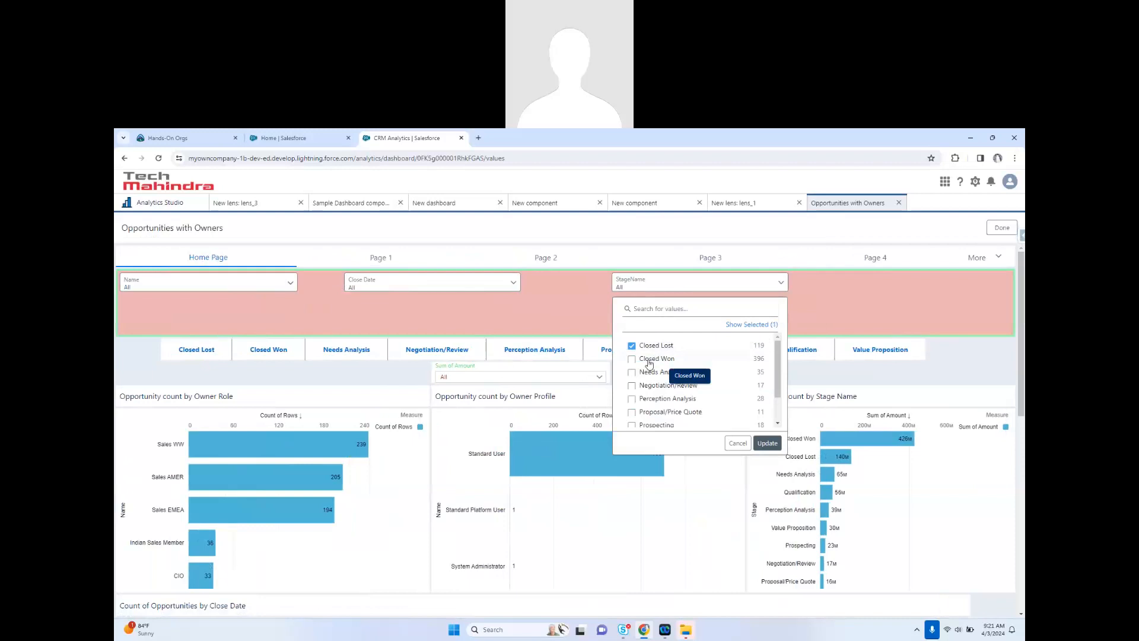
{"action": "left_click", "coordinate": [653, 358]}
{"action": "left_click", "coordinate": [767, 443]}
{"action": "left_click", "coordinate": [1002, 228]}
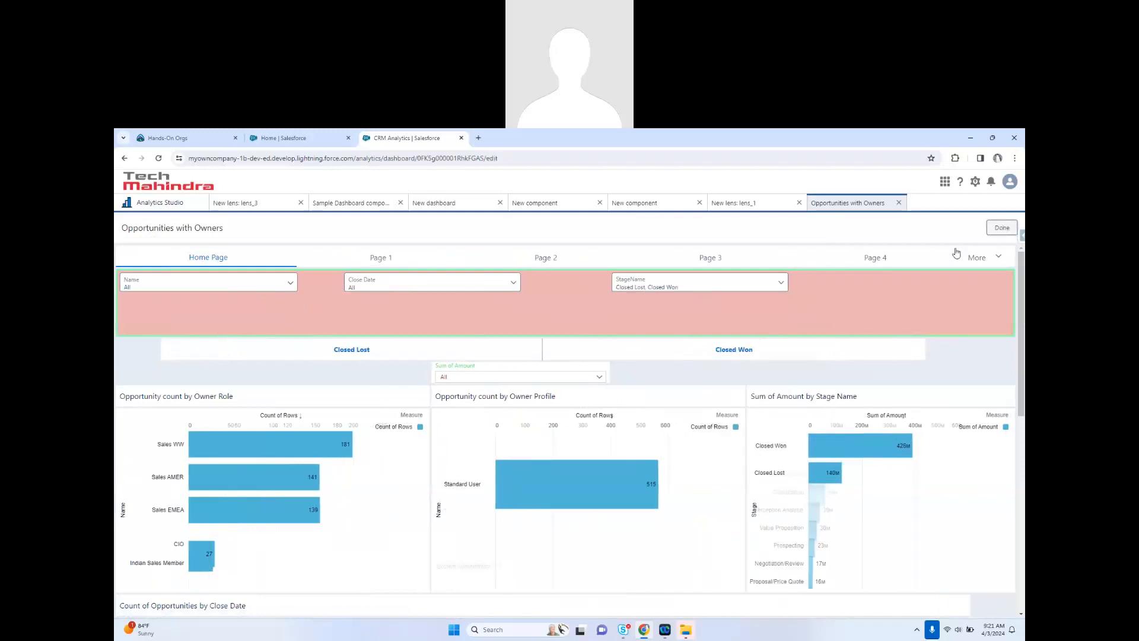
- Save the dashboard with its initial values and reopen it to check the StageName filter's selected values
{"action": "left_click", "coordinate": [818, 229]}
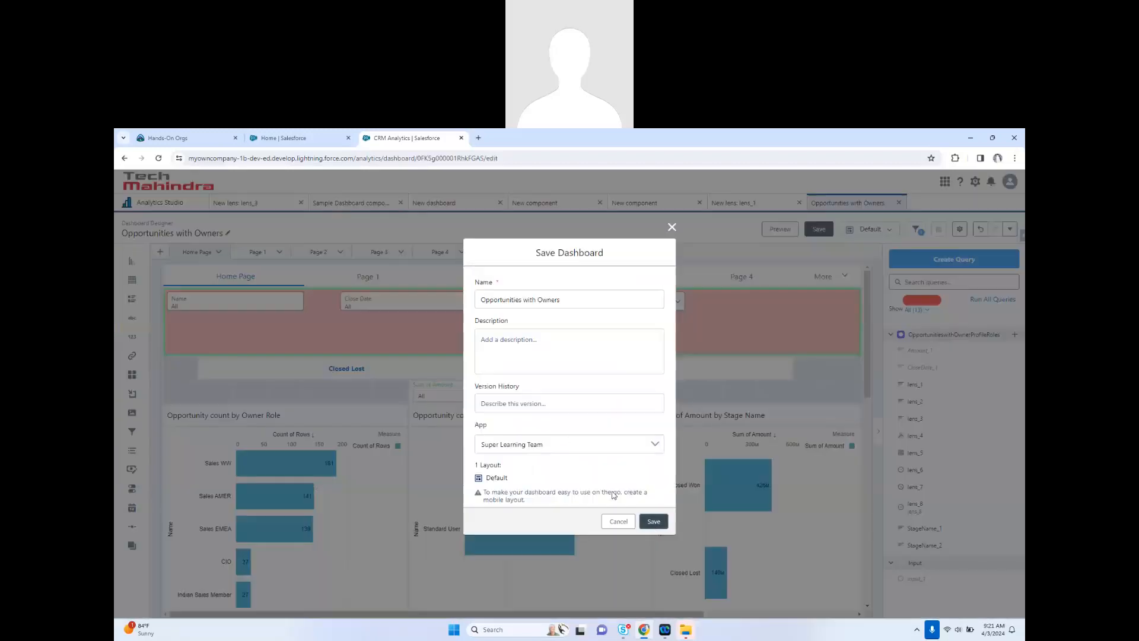
{"action": "left_click", "coordinate": [653, 521]}
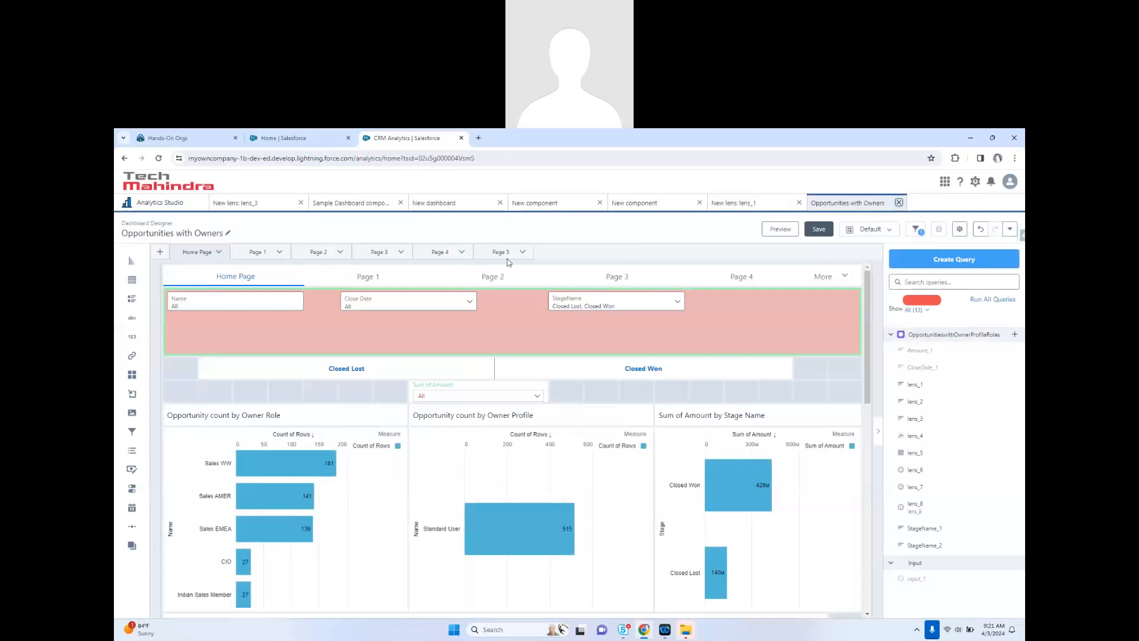
{"action": "left_click", "coordinate": [899, 203]}
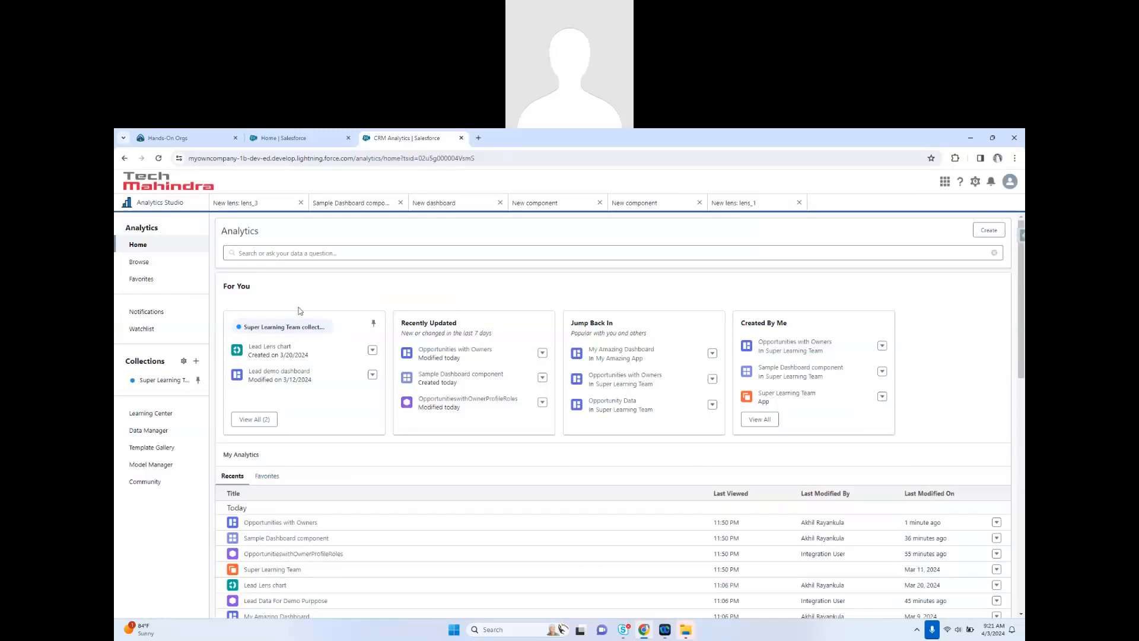
{"action": "left_click", "coordinate": [468, 350]}
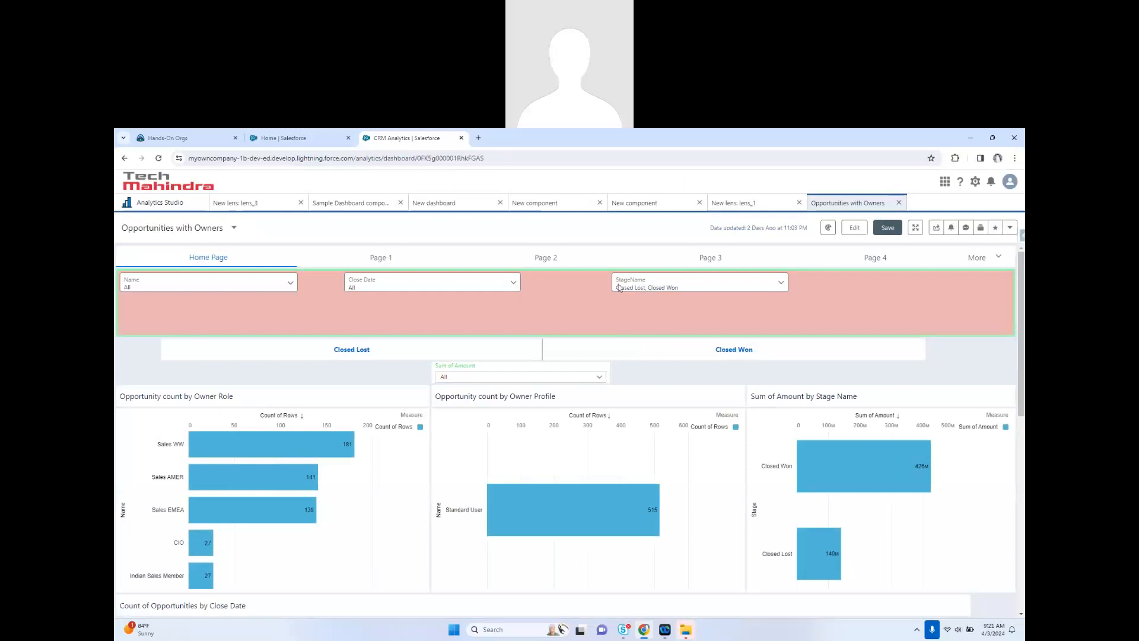
{"action": "left_click", "coordinate": [677, 289]}
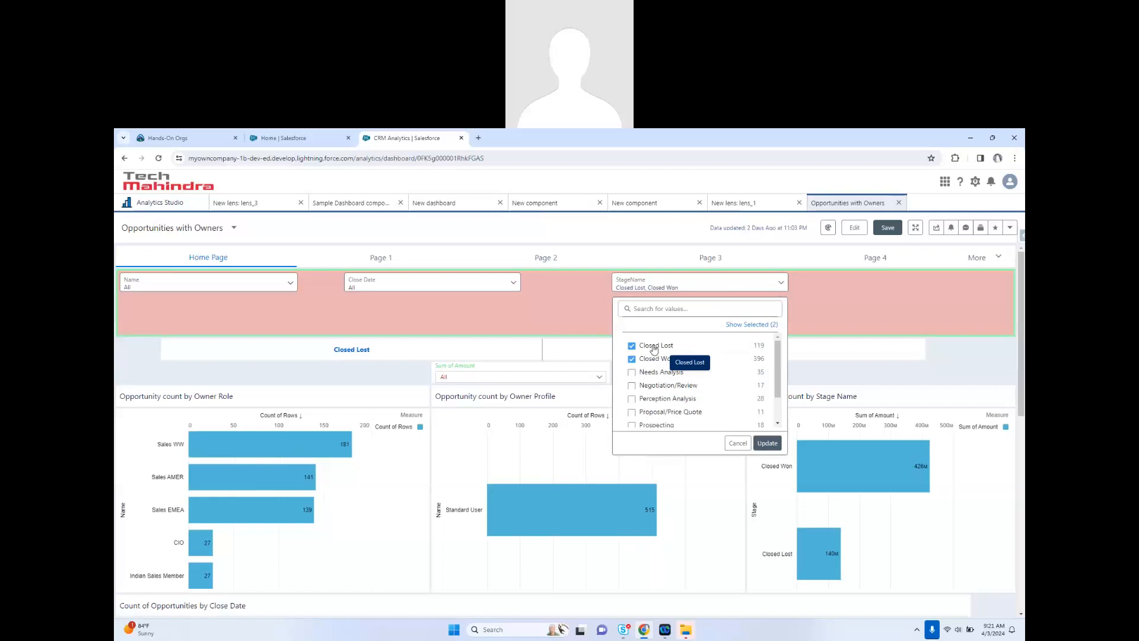
- Set the dashboard's initial values for the Name filter to CIO, Indian Sales Member and Sales AMER
{"action": "left_click", "coordinate": [854, 230]}
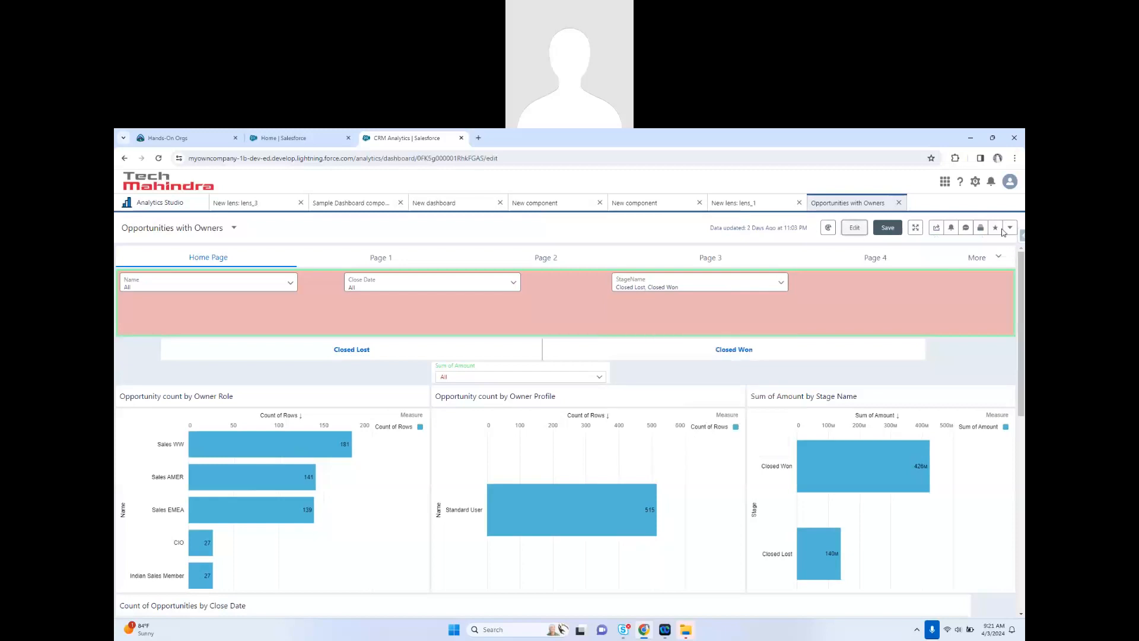
{"action": "left_click", "coordinate": [1008, 229]}
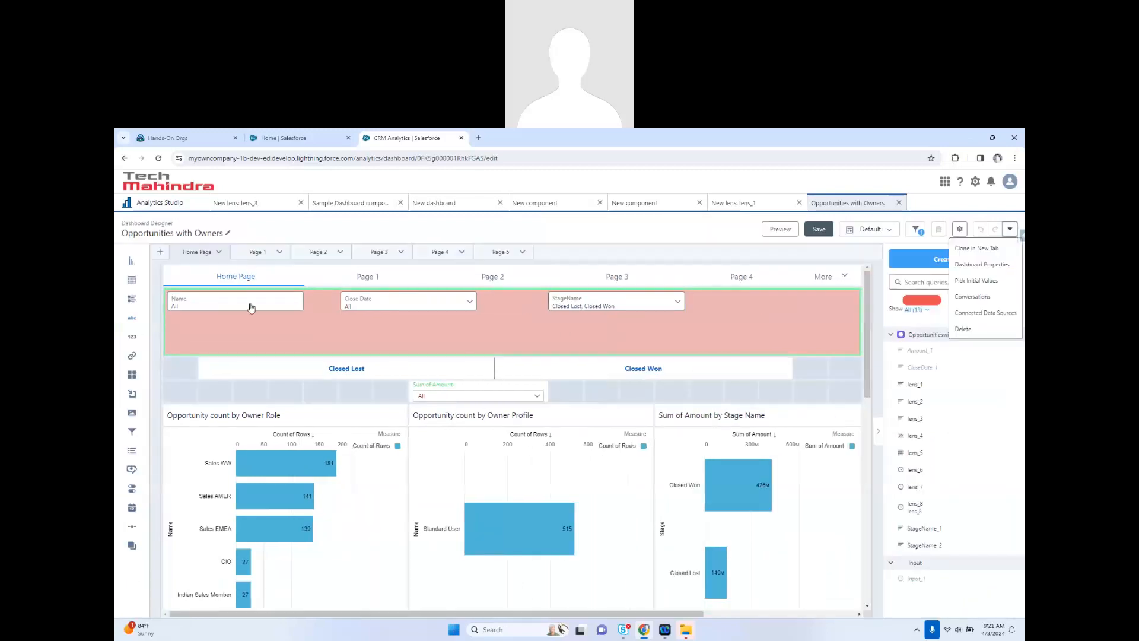
{"action": "left_click", "coordinate": [995, 282]}
{"action": "left_click", "coordinate": [165, 287]}
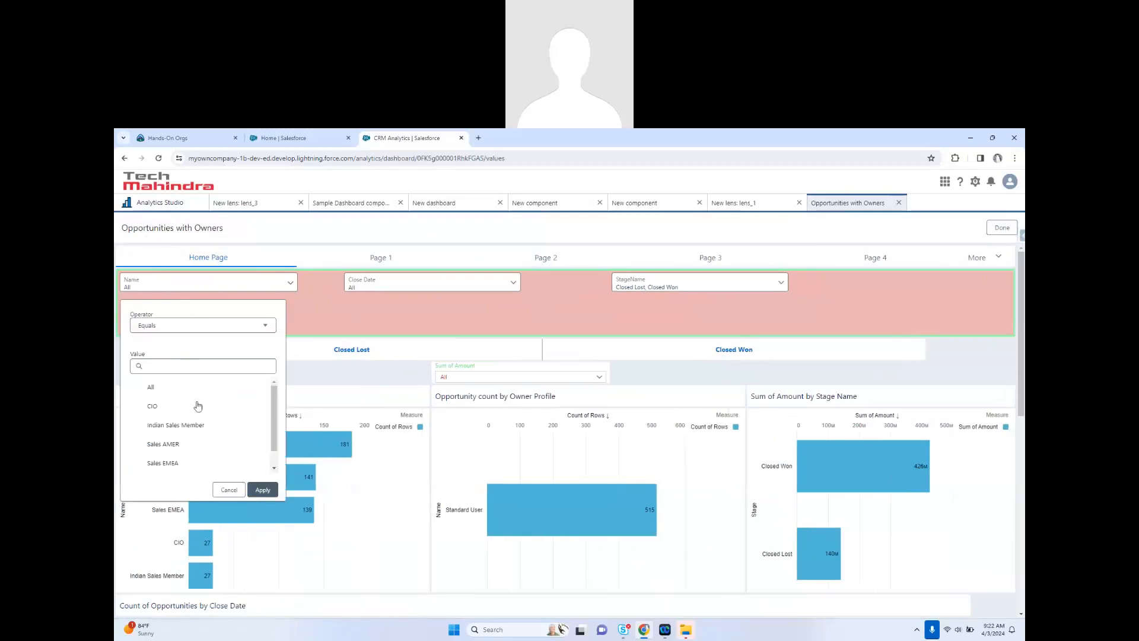
{"action": "left_click", "coordinate": [198, 405]}
{"action": "left_click", "coordinate": [190, 425]}
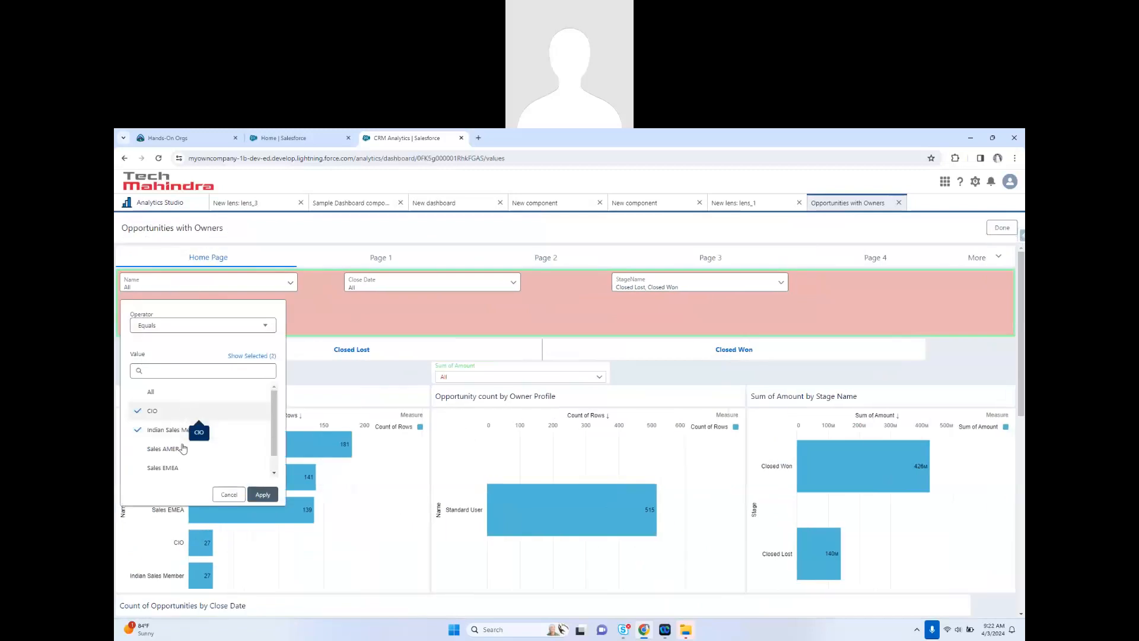
{"action": "left_click", "coordinate": [182, 448]}
{"action": "left_click", "coordinate": [256, 494]}
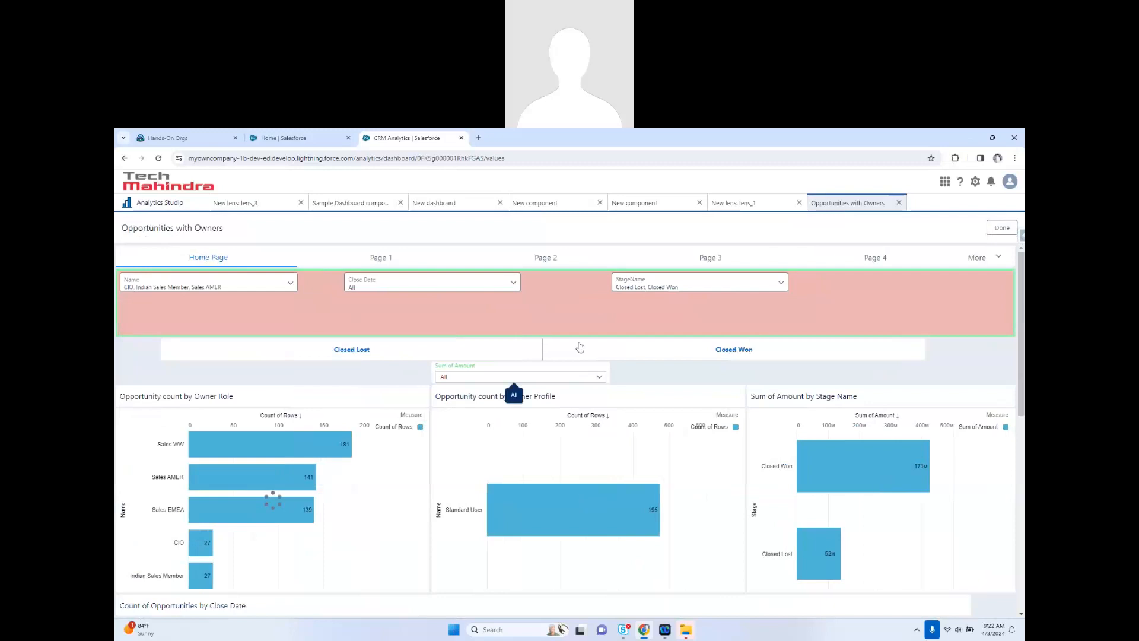
{"action": "left_click", "coordinate": [1002, 227]}
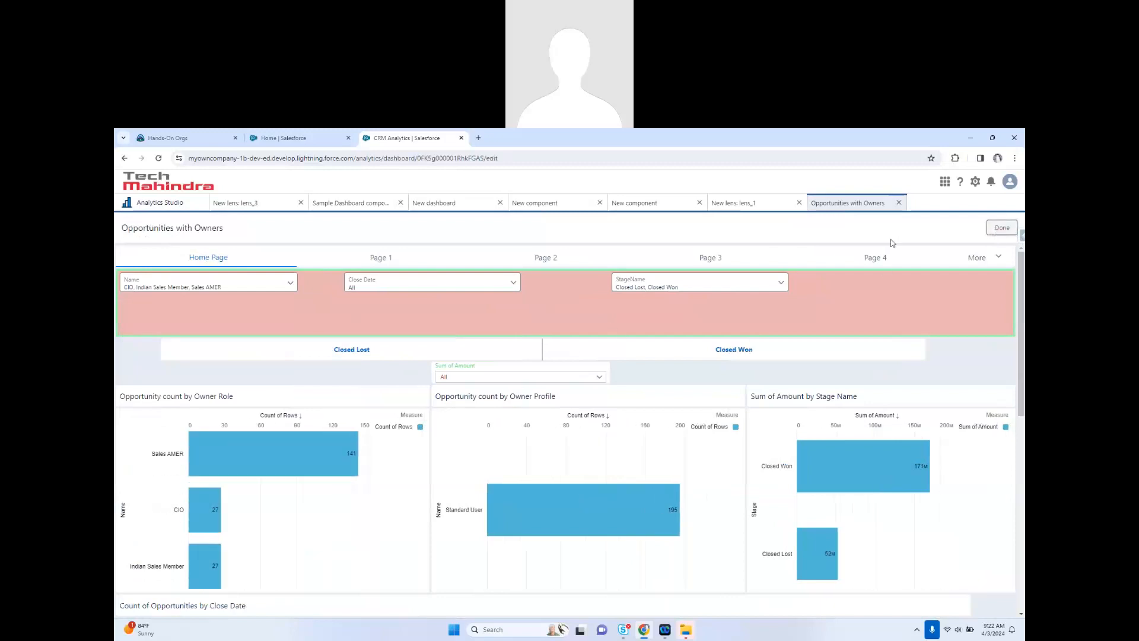
- Save the Opportunities with Owners dashboard with the new initial values, close it and reopen it from the Analytics Studio home page
{"action": "left_click", "coordinate": [818, 228]}
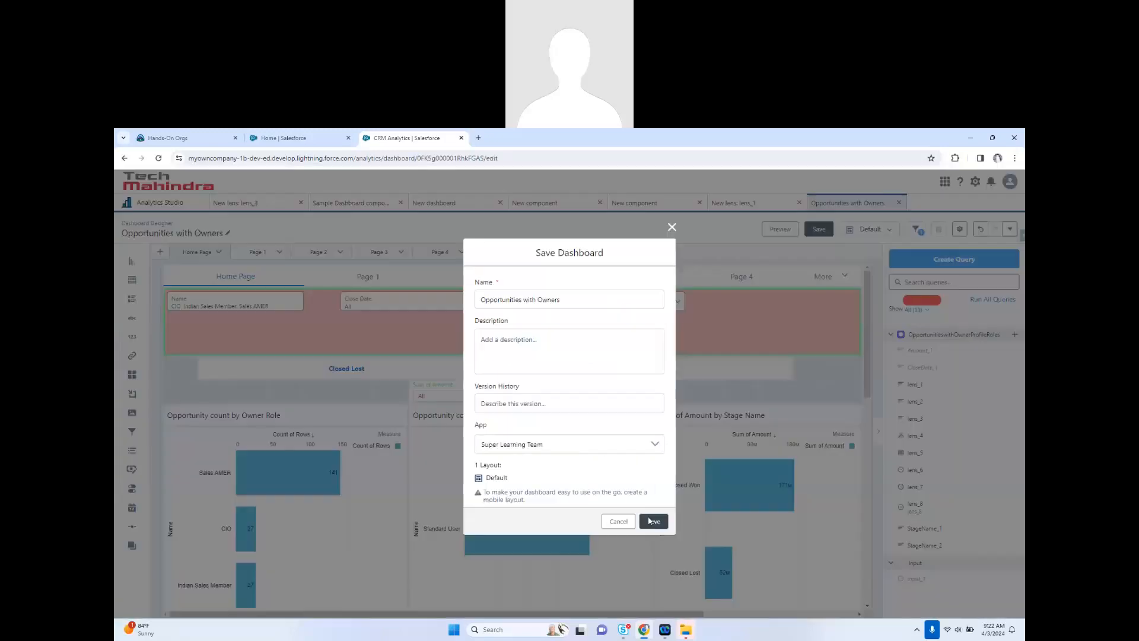
{"action": "left_click", "coordinate": [650, 521]}
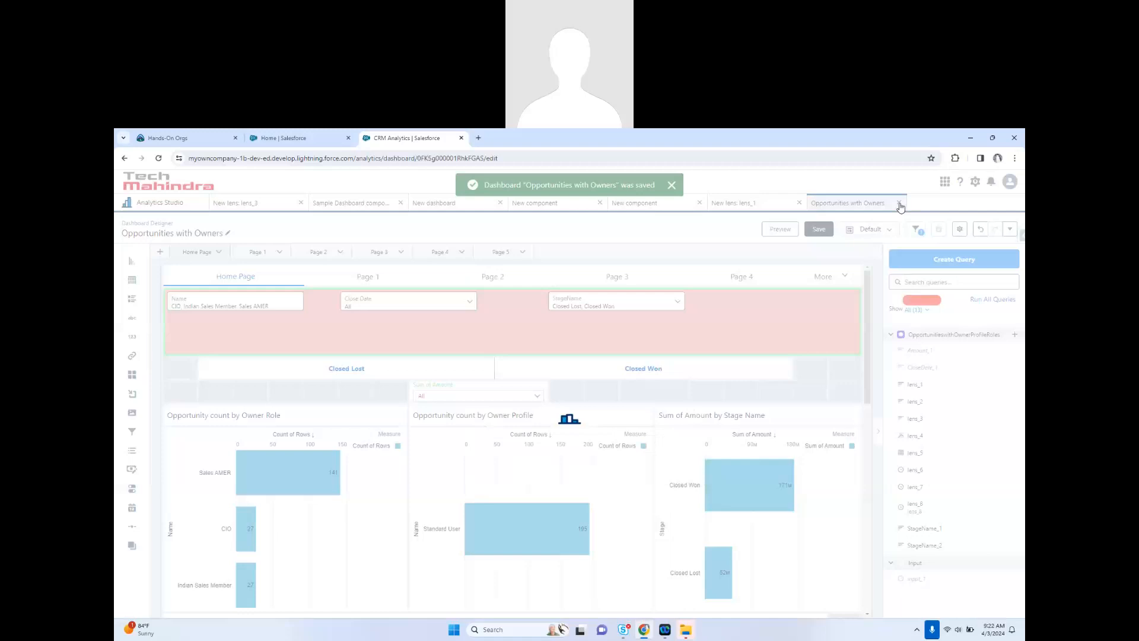
{"action": "left_click", "coordinate": [899, 202]}
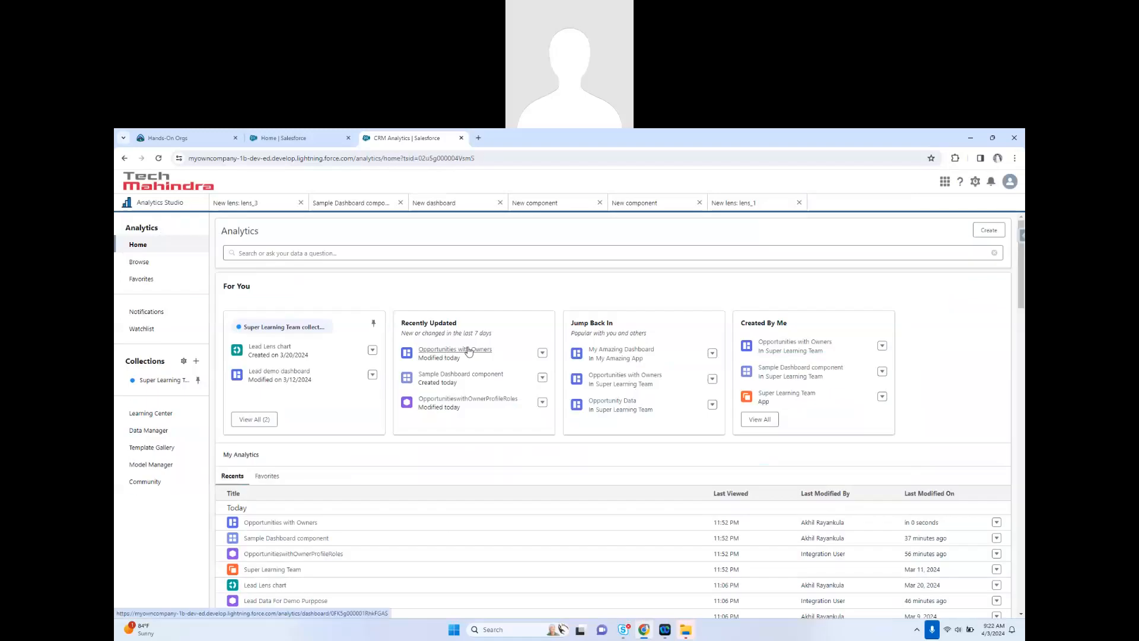
{"action": "left_click", "coordinate": [469, 350]}
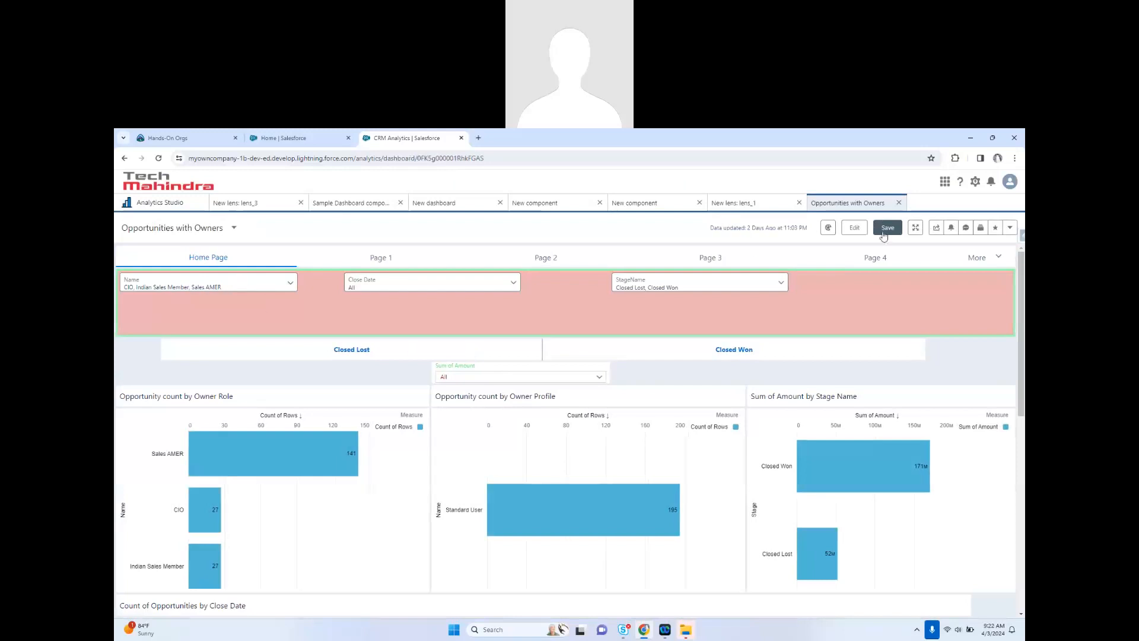
- Put the dashboard in edit mode and view its dashboard properties
{"action": "left_click", "coordinate": [1010, 229]}
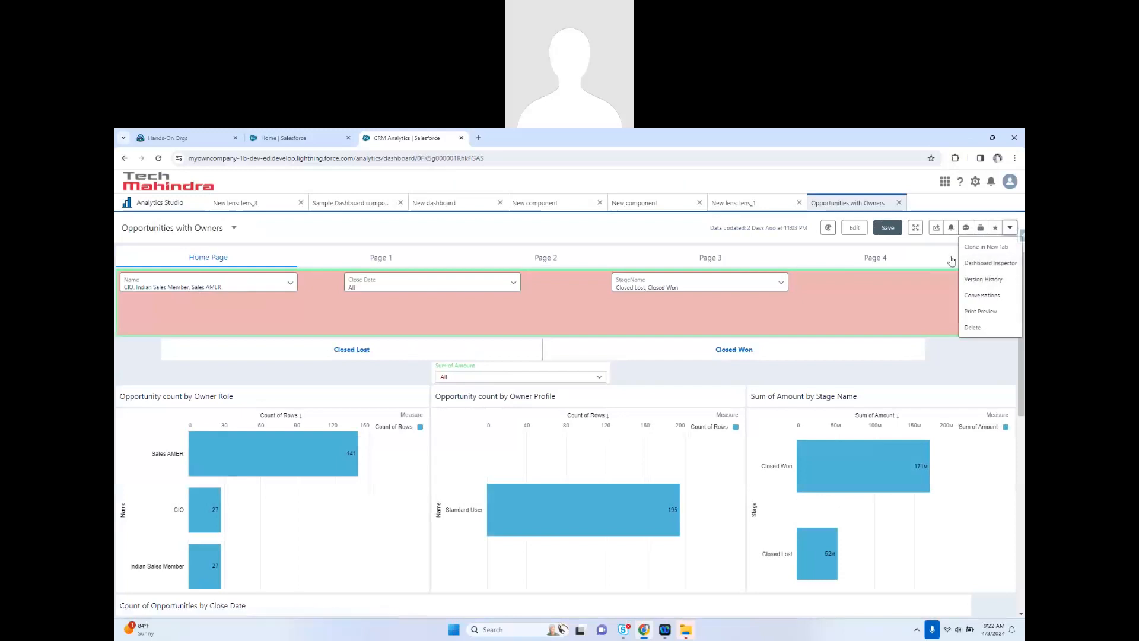
{"action": "left_click", "coordinate": [854, 228]}
{"action": "left_click", "coordinate": [1009, 230]}
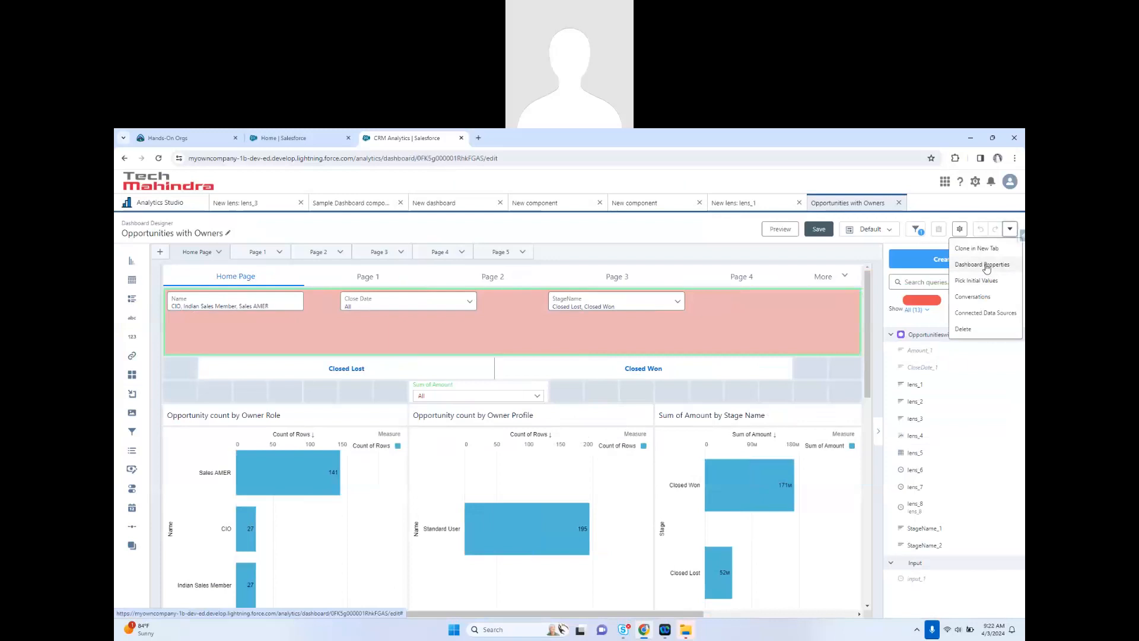
{"action": "left_click", "coordinate": [986, 267]}
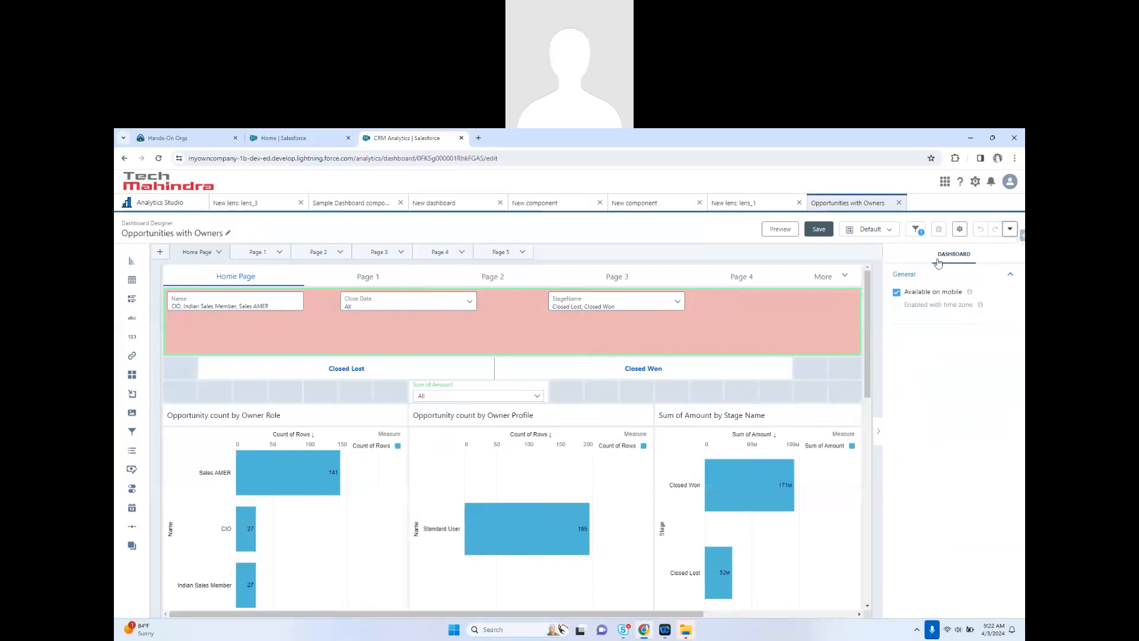
- Ask Conversations for amount by last modified date, percentage breakdown of records by state/province, and rank of amount by last modified date
{"action": "left_click", "coordinate": [1005, 230]}
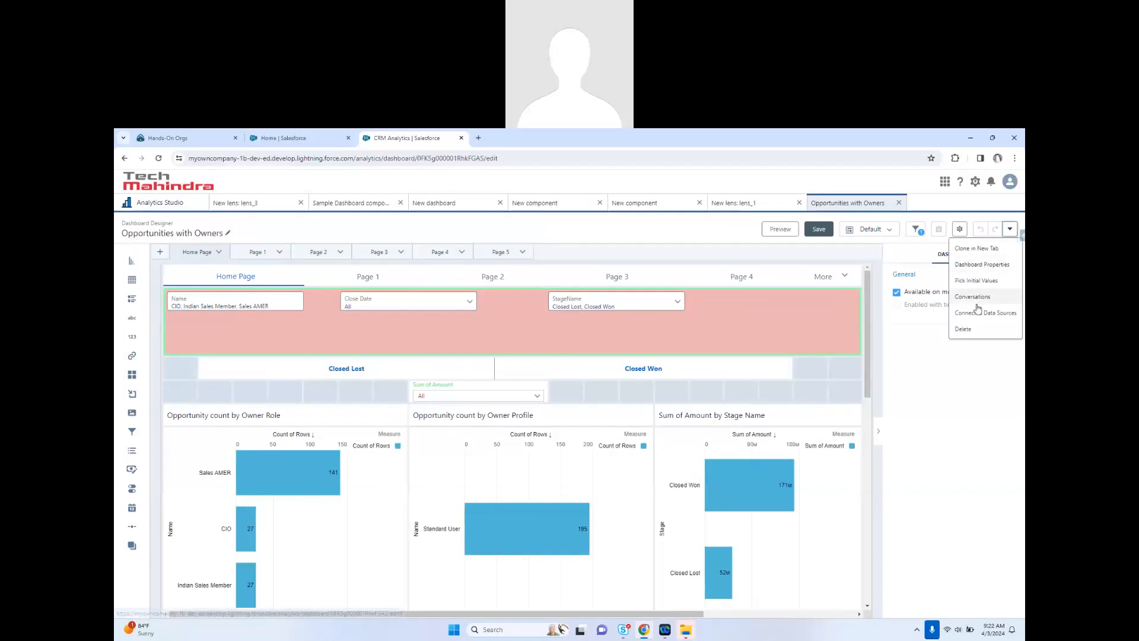
{"action": "left_click", "coordinate": [978, 299]}
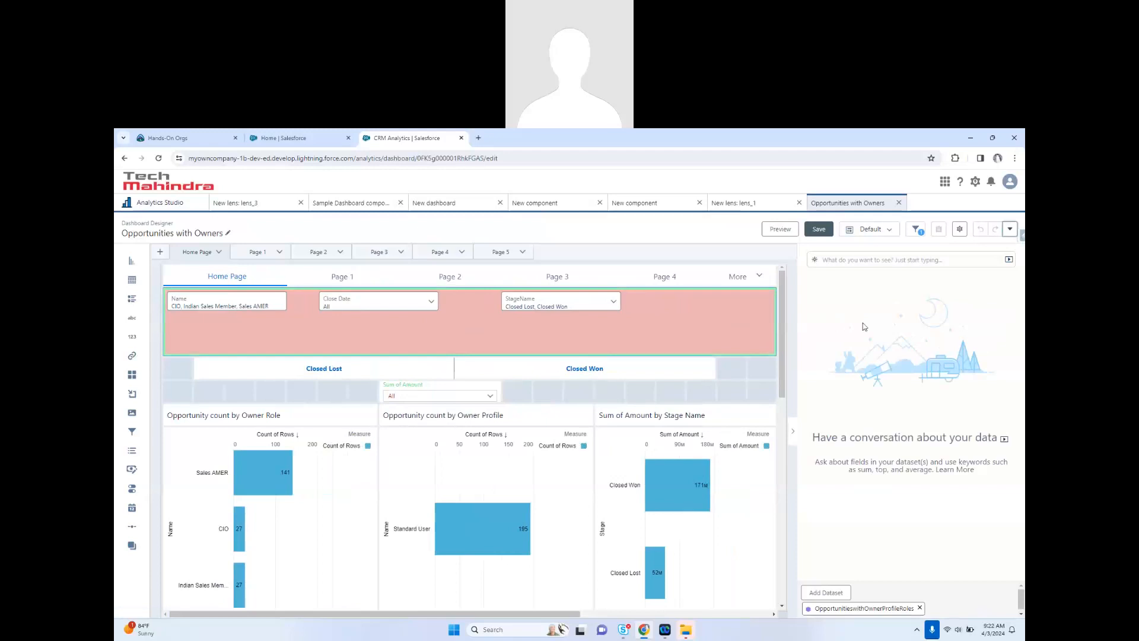
{"action": "left_click", "coordinate": [860, 260]}
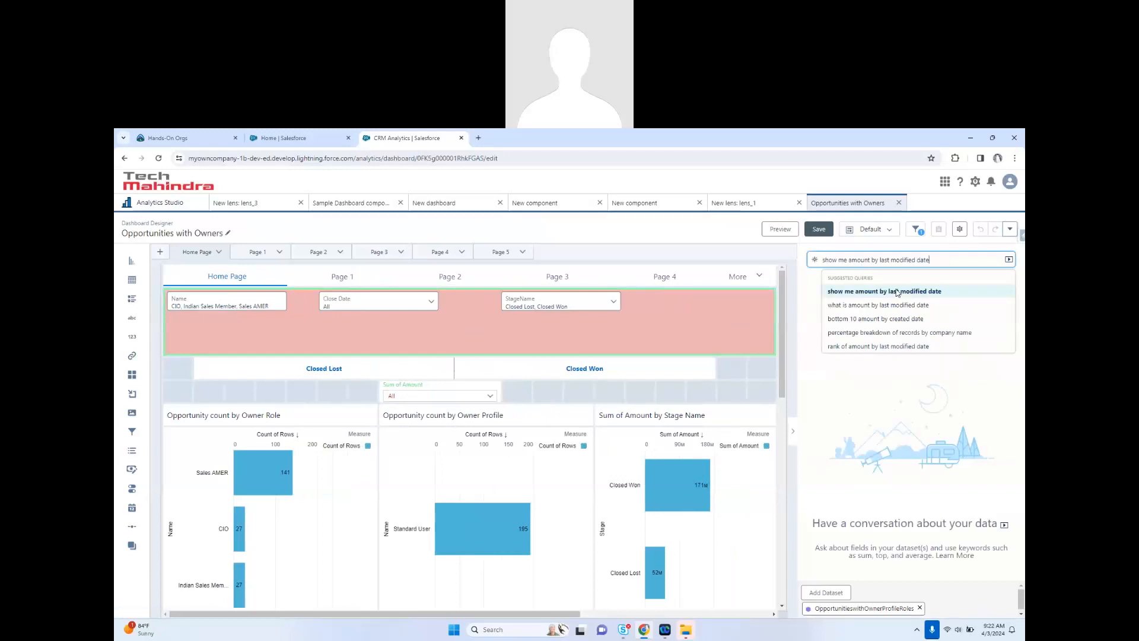
{"action": "left_click", "coordinate": [871, 291]}
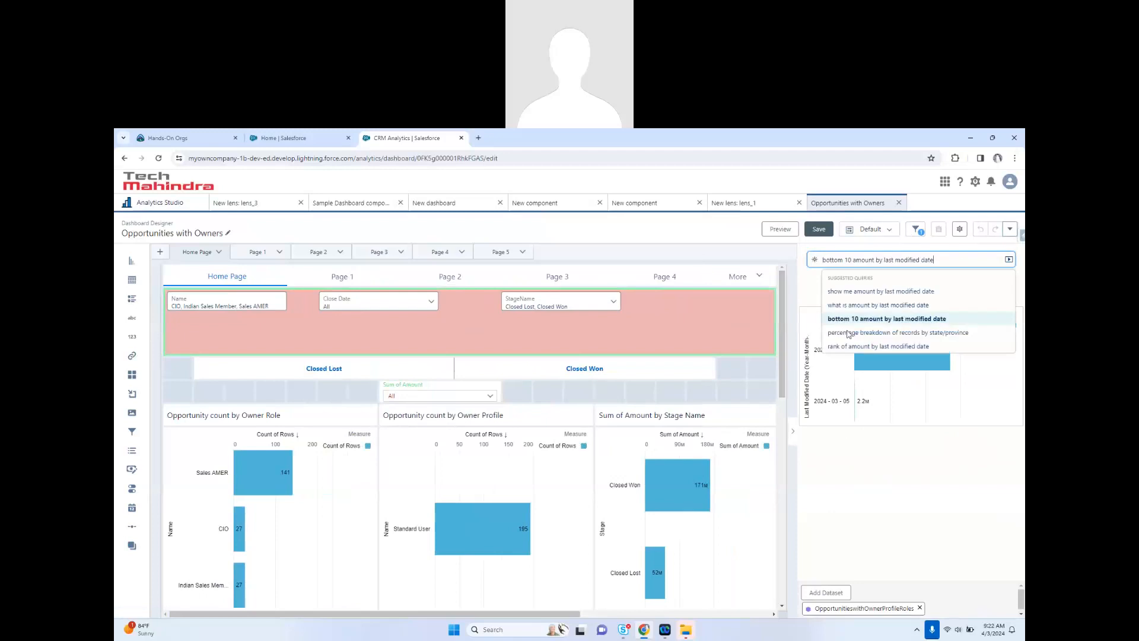
{"action": "left_click", "coordinate": [848, 332]}
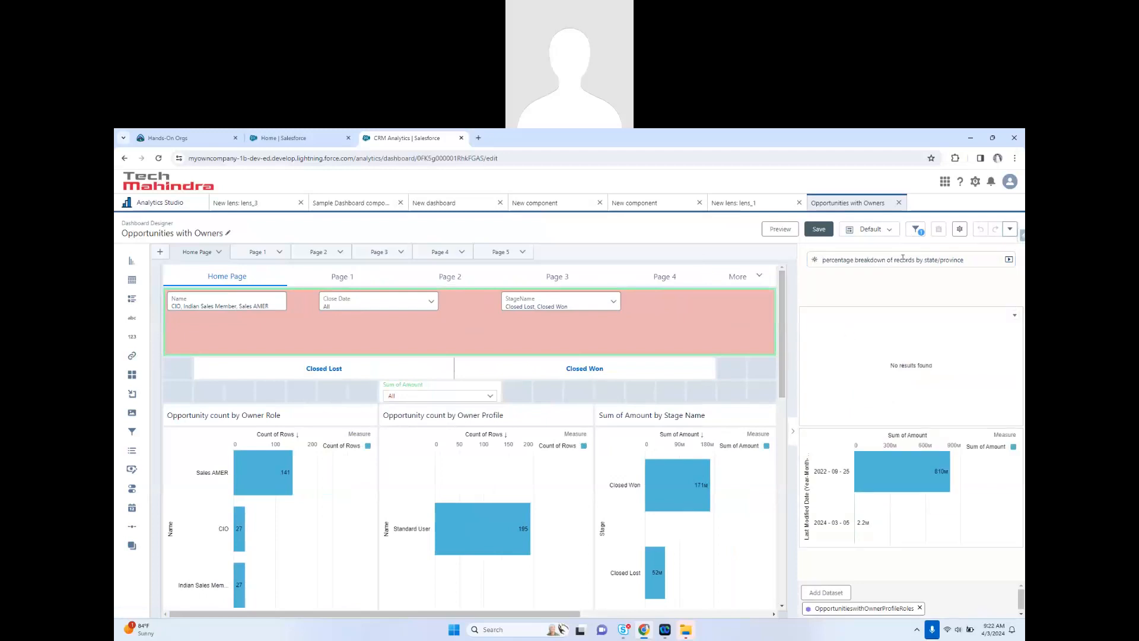
{"action": "left_click_drag", "start_coordinate": [968, 260], "coordinate": [790, 257]}
{"action": "key", "text": "BackSpace"}
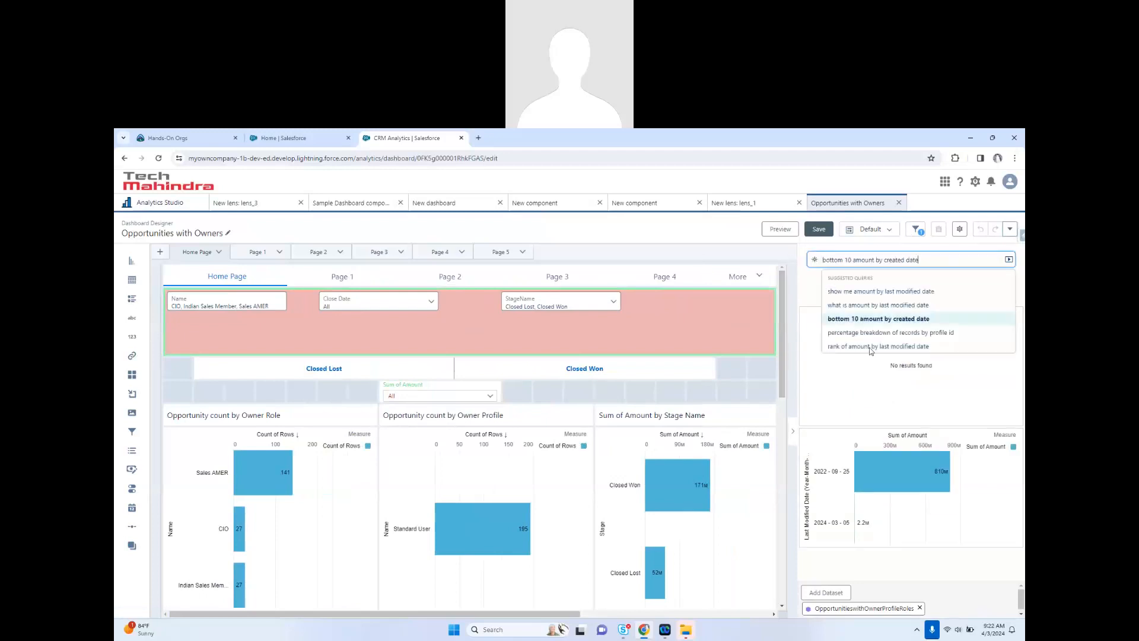
{"action": "left_click", "coordinate": [870, 348]}
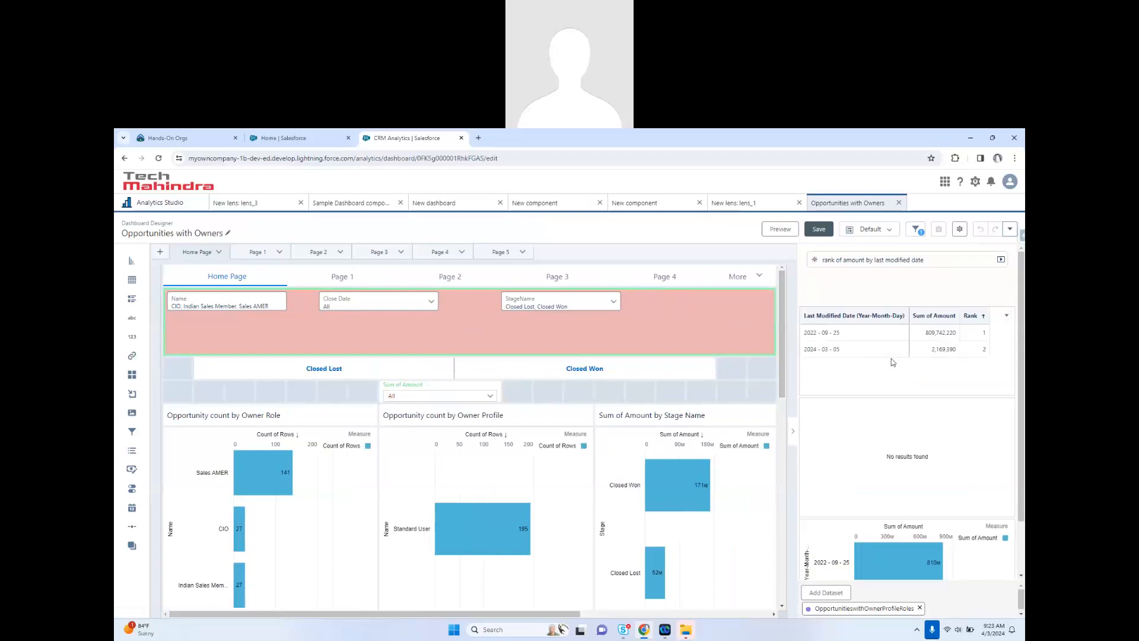
- Review the dashboard's connected data sources, including connections and related Salesforce objects, and close the dialog
{"action": "left_click", "coordinate": [1009, 229]}
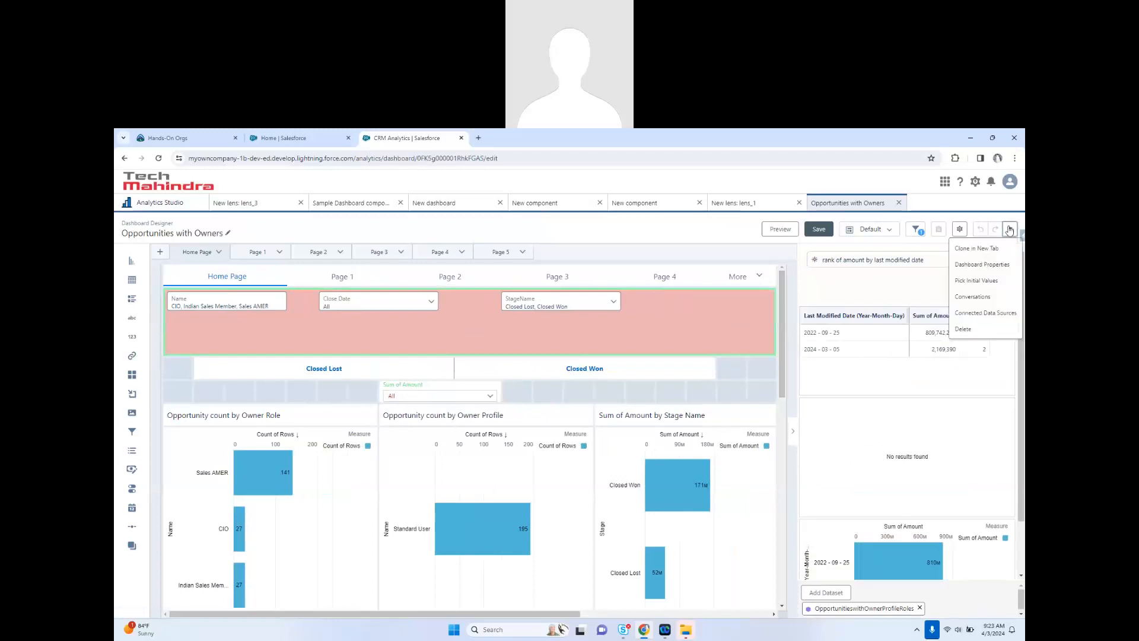
{"action": "left_click", "coordinate": [988, 315]}
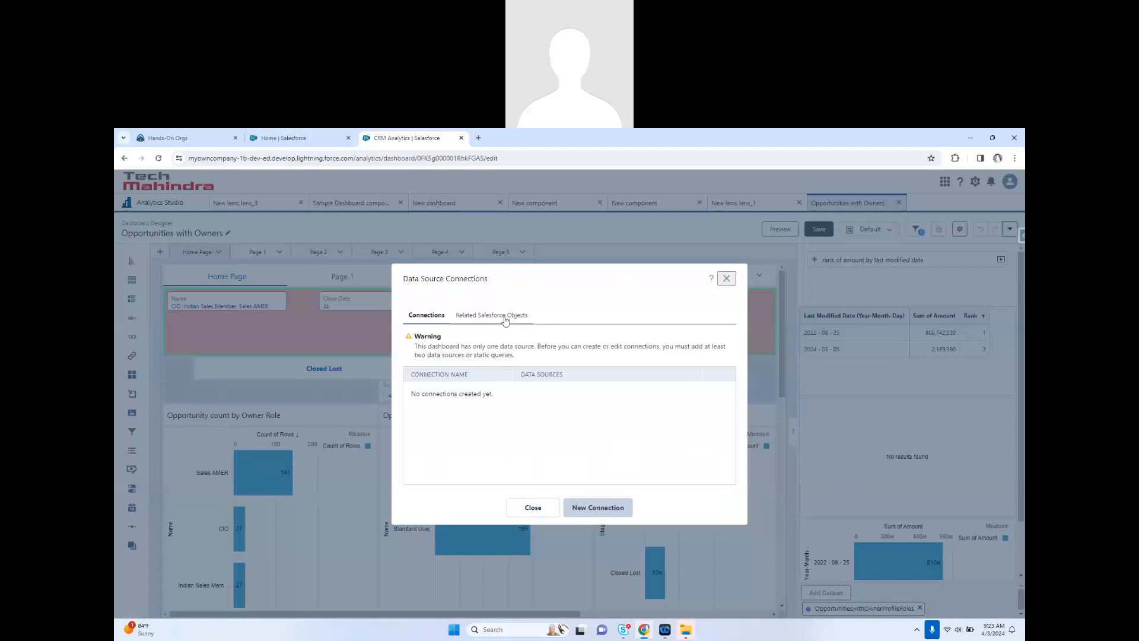
{"action": "left_click", "coordinate": [458, 318]}
{"action": "left_click", "coordinate": [427, 319]}
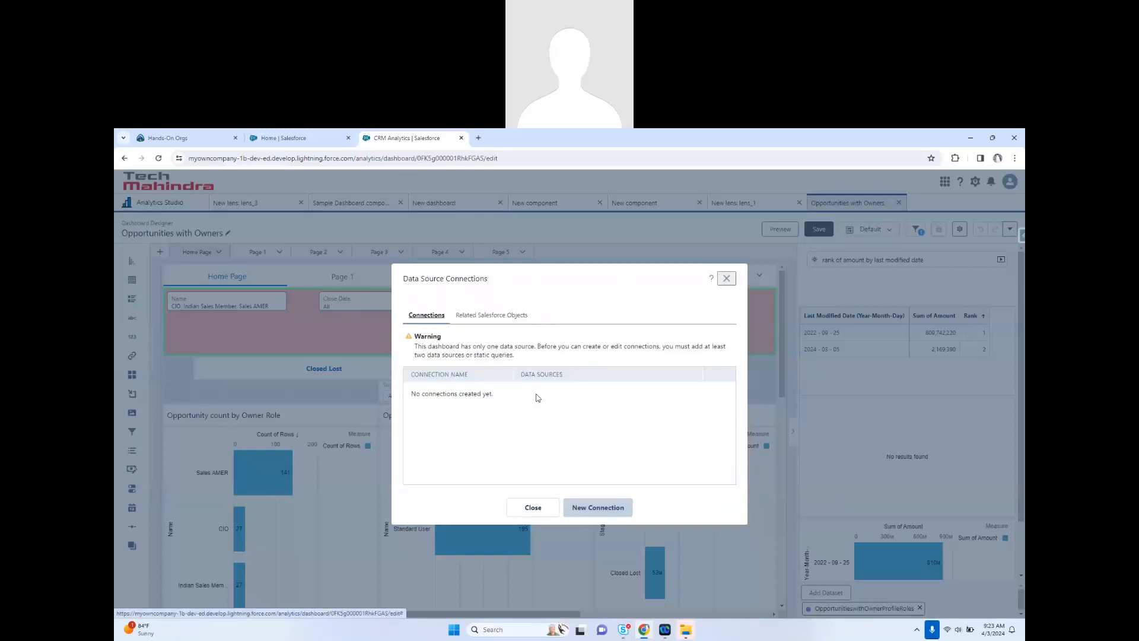
{"action": "left_click", "coordinate": [730, 279]}
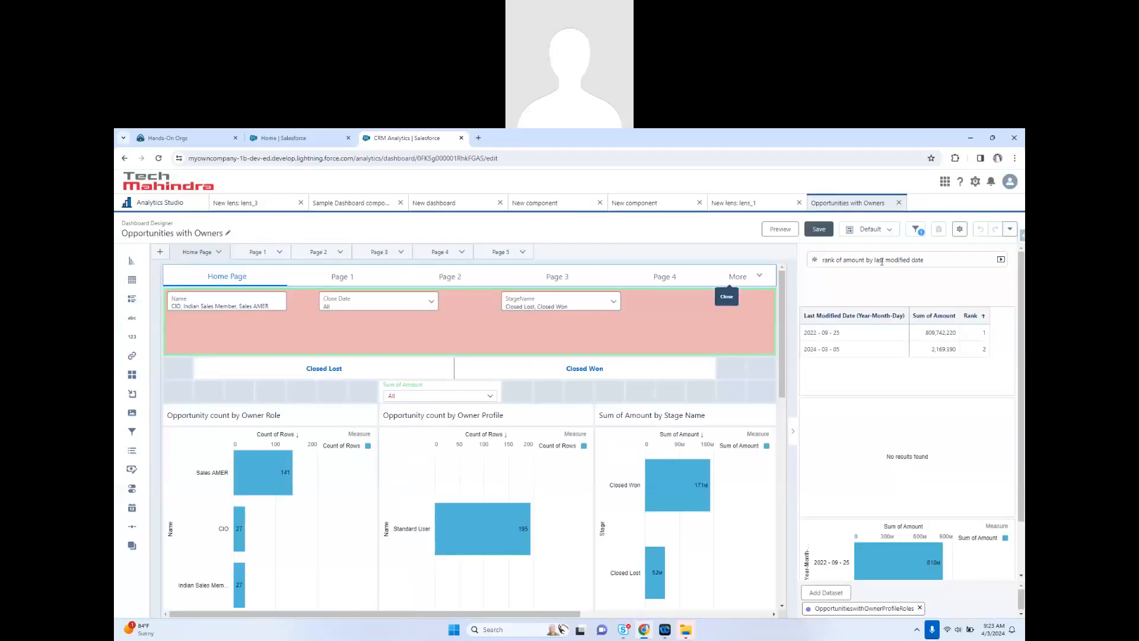